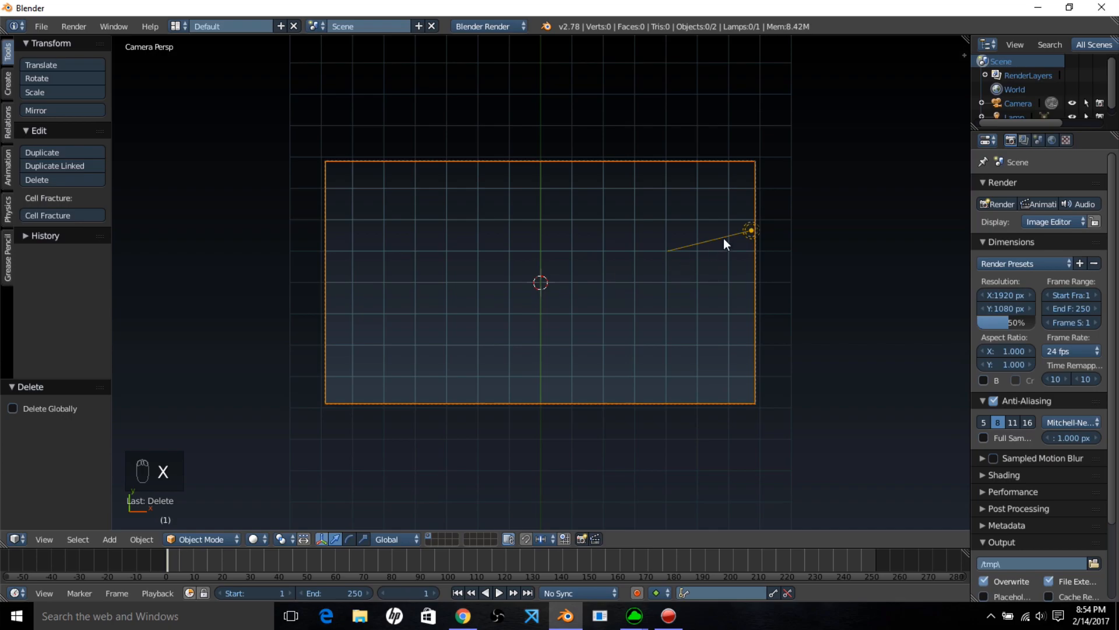
- Delete the lamp from the scene
right_click(727, 232)
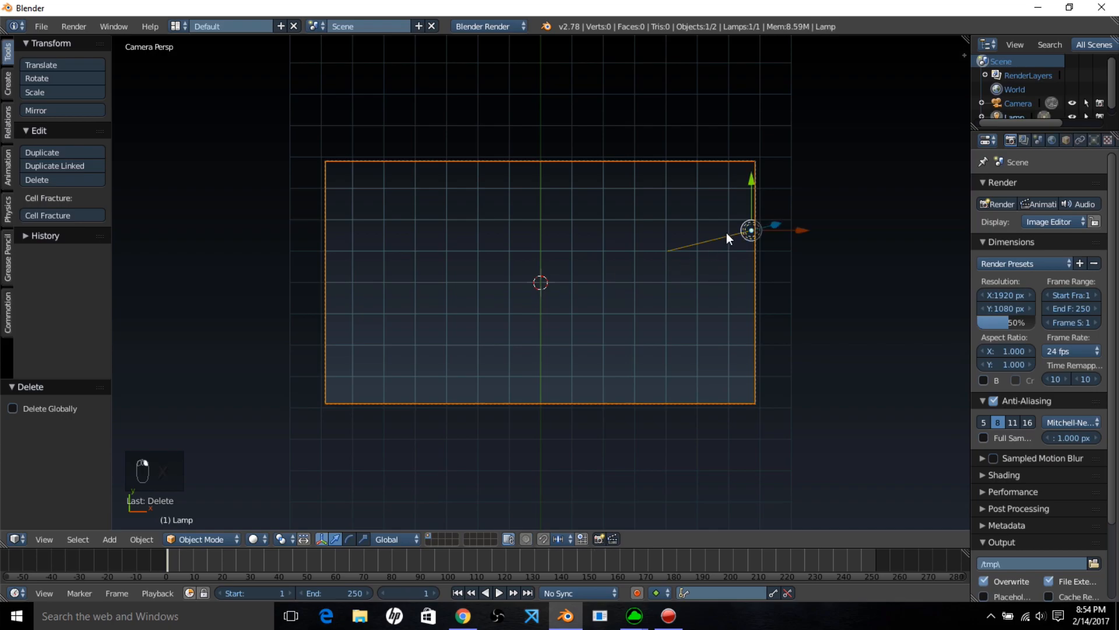
key(x)
click(726, 232)
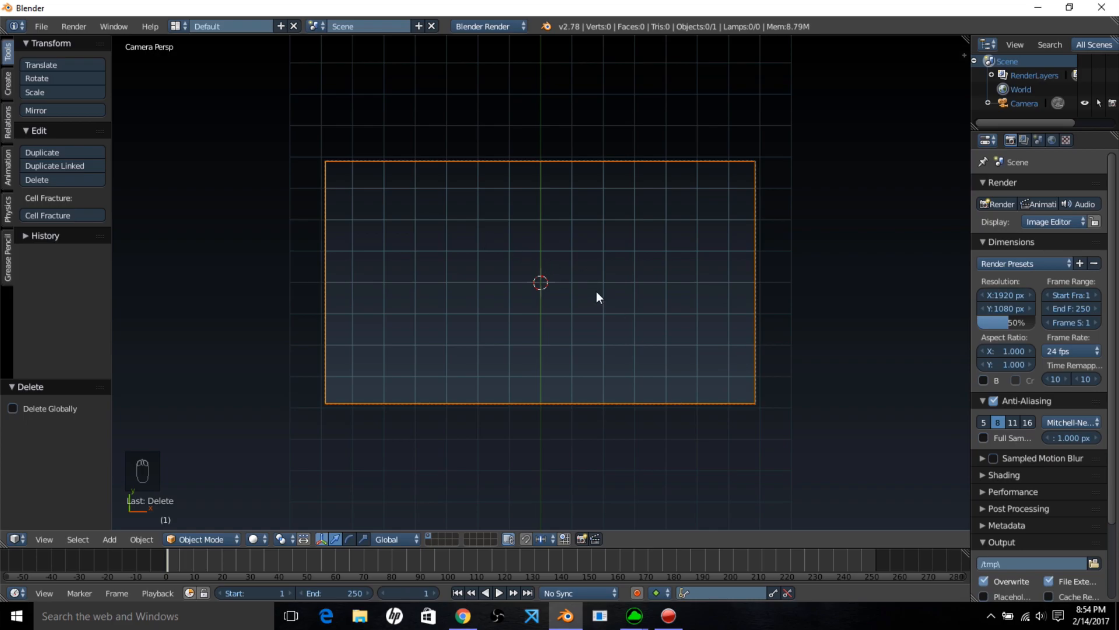
- Add a Bezier circle with radius 1 at the scene's origin
key(shift+a)
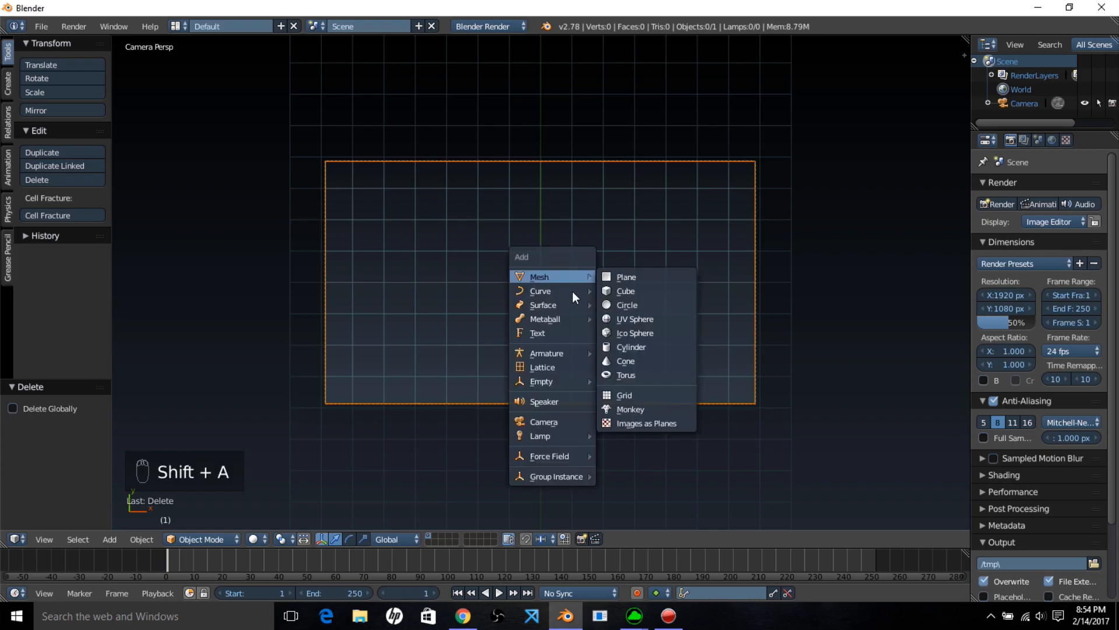
mouse_move(572, 292)
click(607, 306)
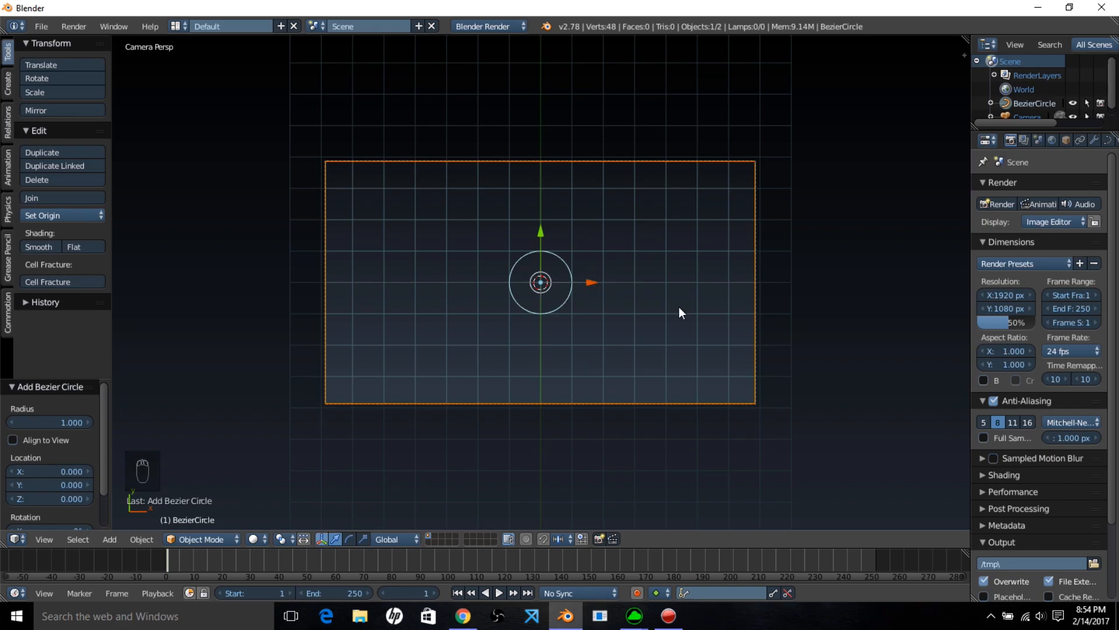
- Duplicate the Bezier circle about 10.07 units along negative X and scale the copy to about 0.053
key(shift+d)
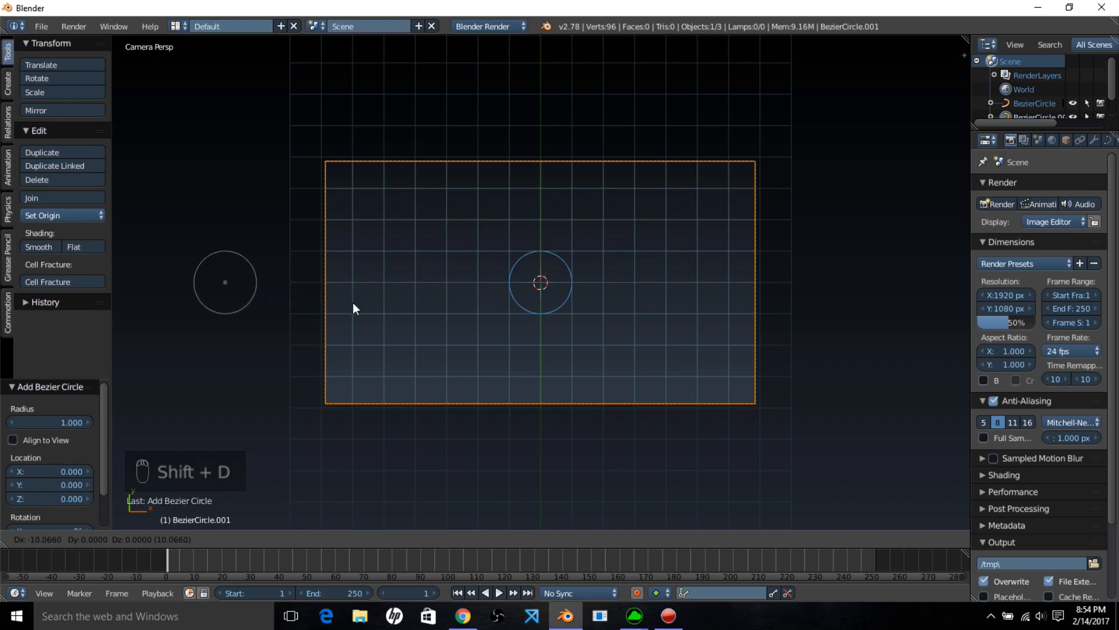
click(353, 303)
key(s)
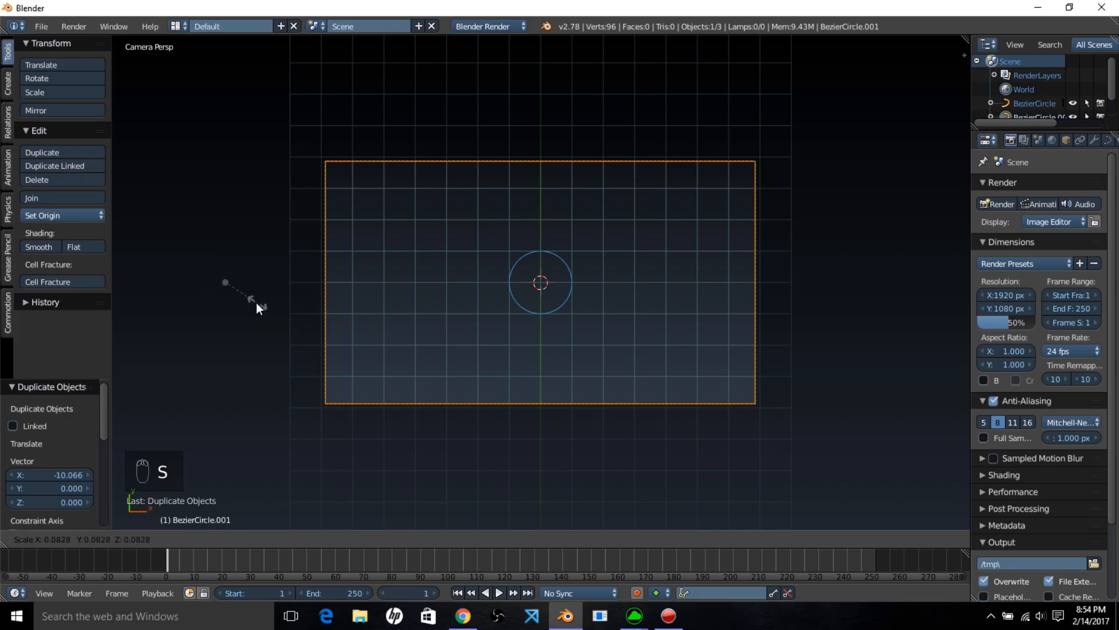
click(245, 295)
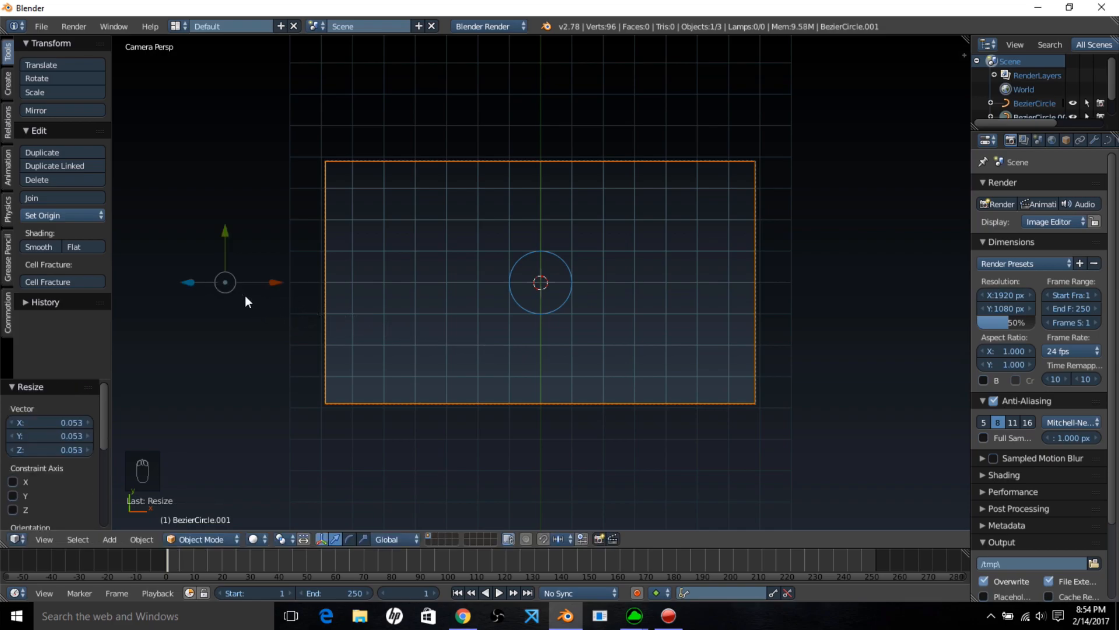
- Convert the large centre circle to a mesh and back to a curve
right_click(559, 305)
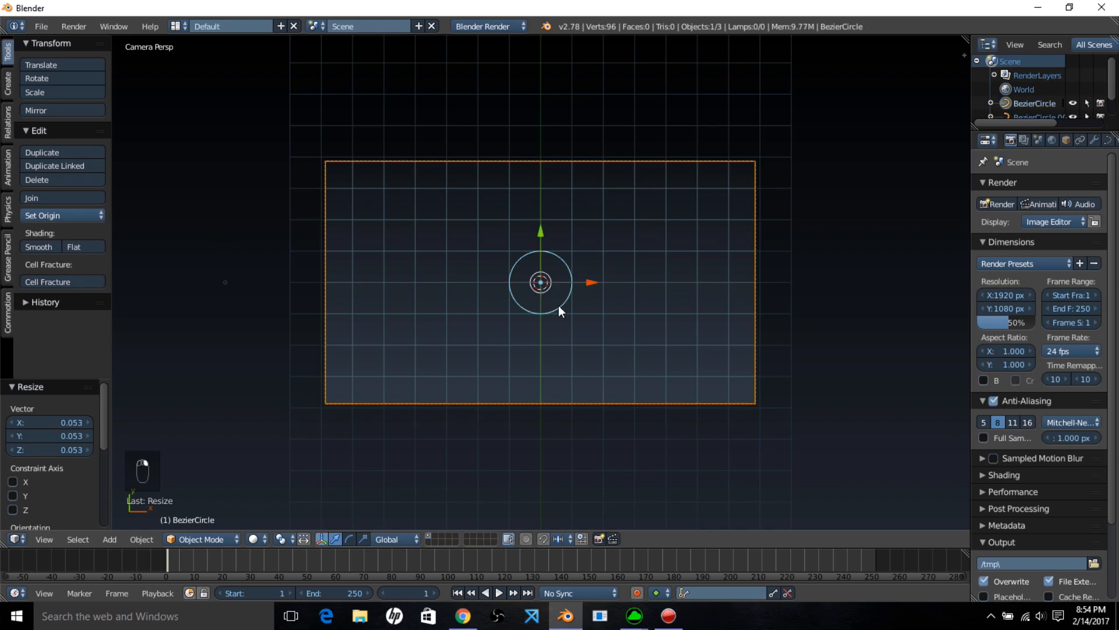
click(1107, 140)
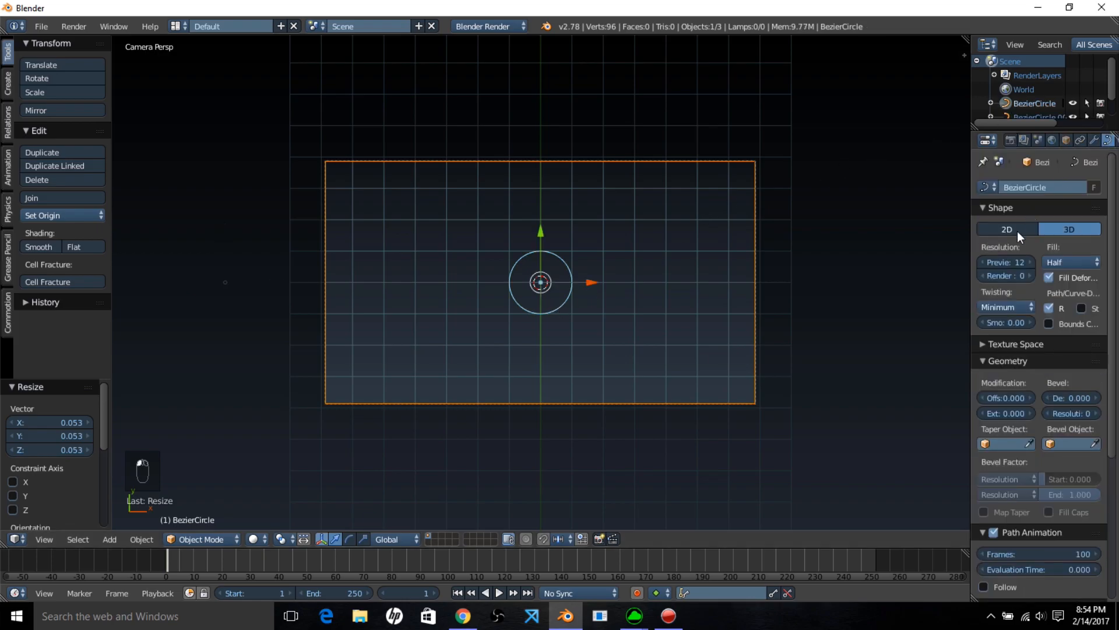
scroll(1079, 324, down, 6)
scroll(1076, 331, down, 1)
key(alt+c)
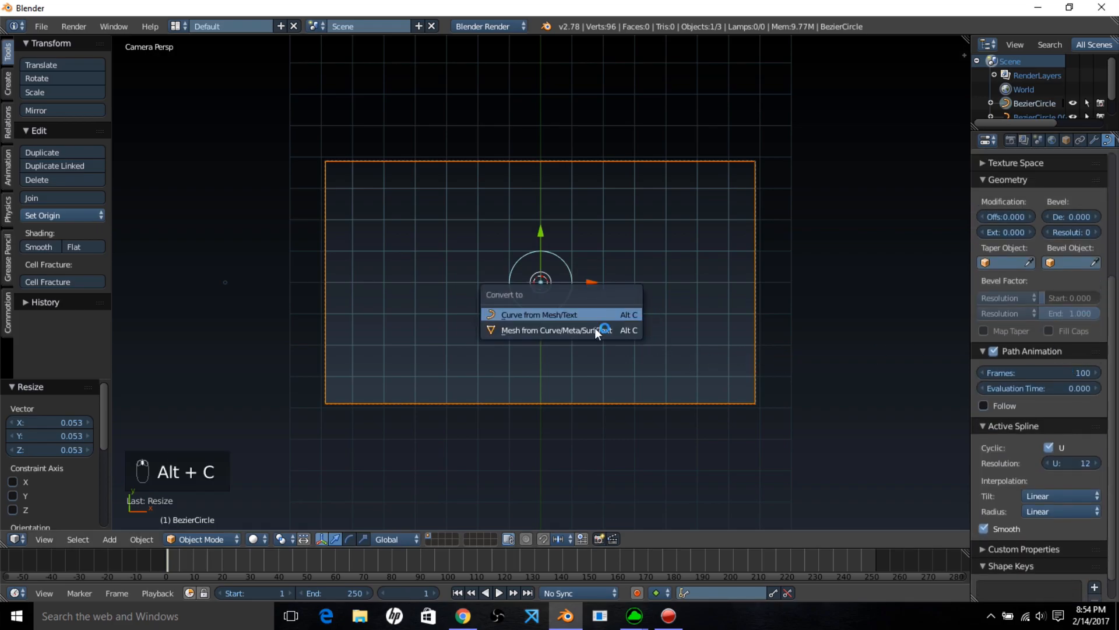
click(587, 331)
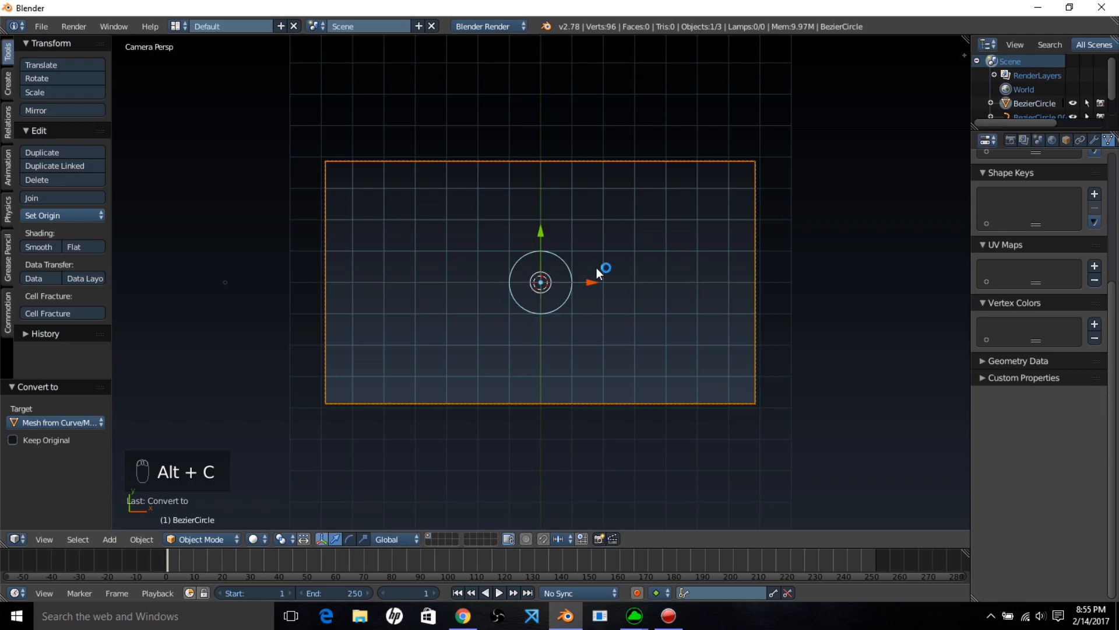
key(alt+c)
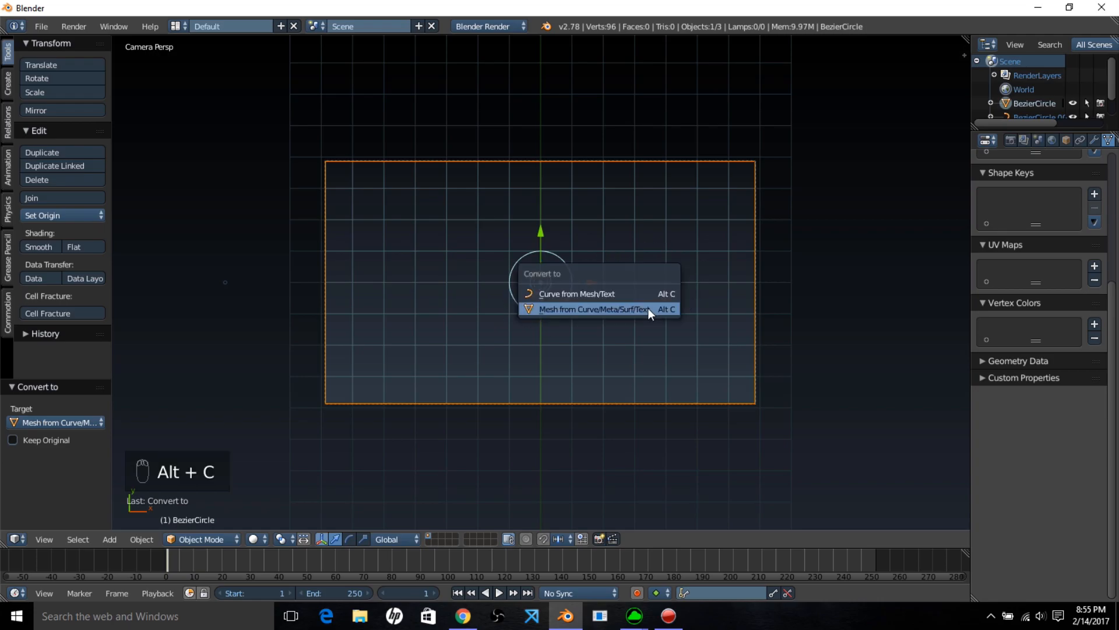
click(641, 294)
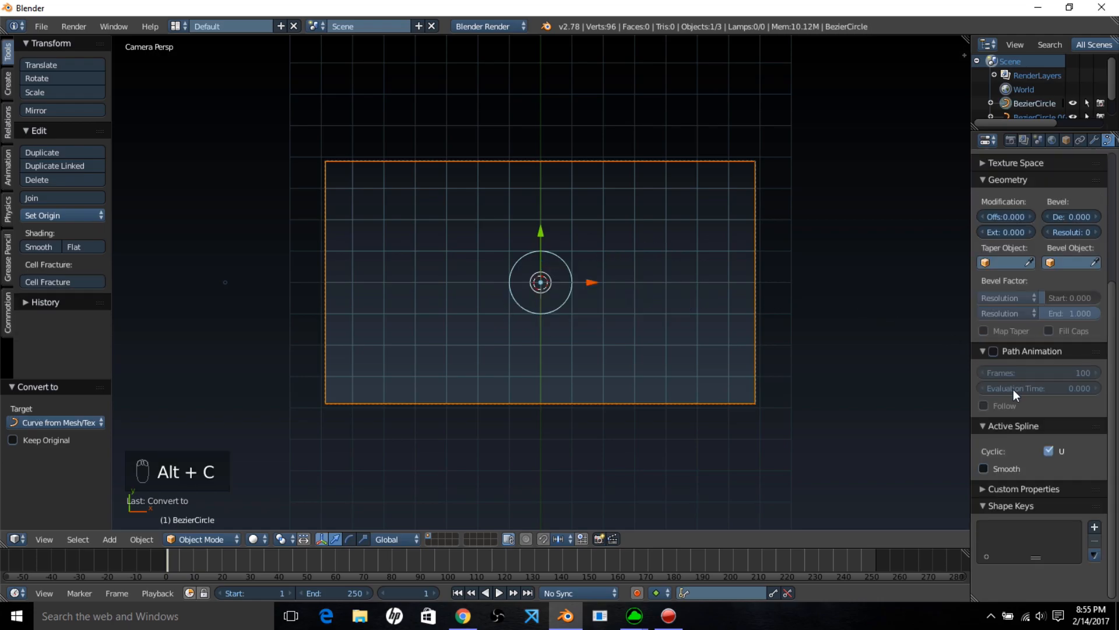
- Turn off the Cyclic U option of the centre circle's active spline to open the curve
click(1049, 451)
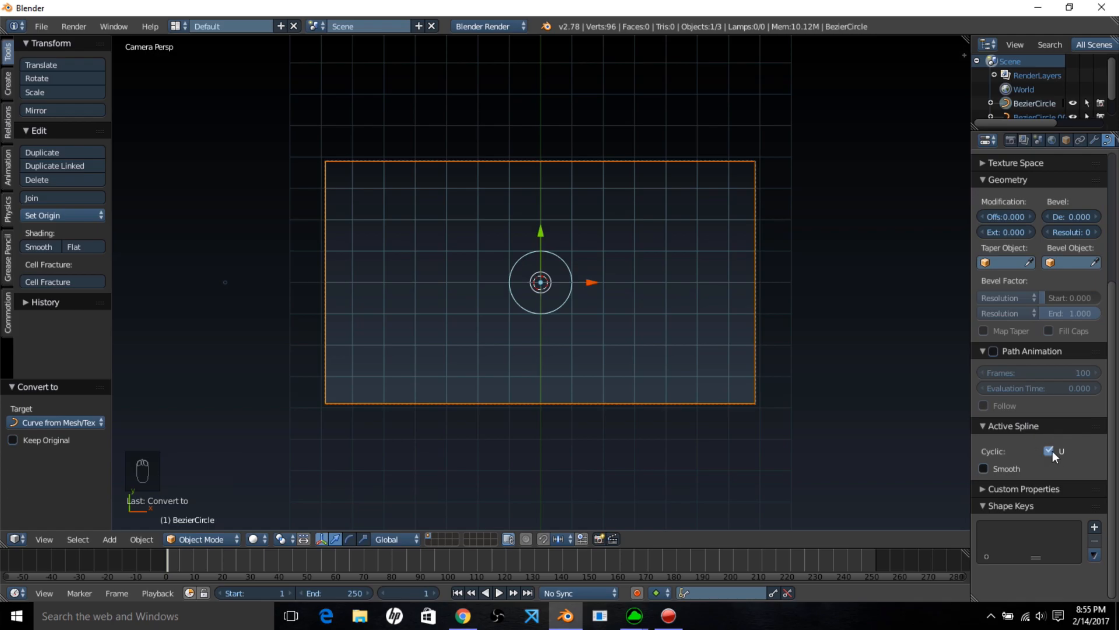
scroll(504, 287, up, 4)
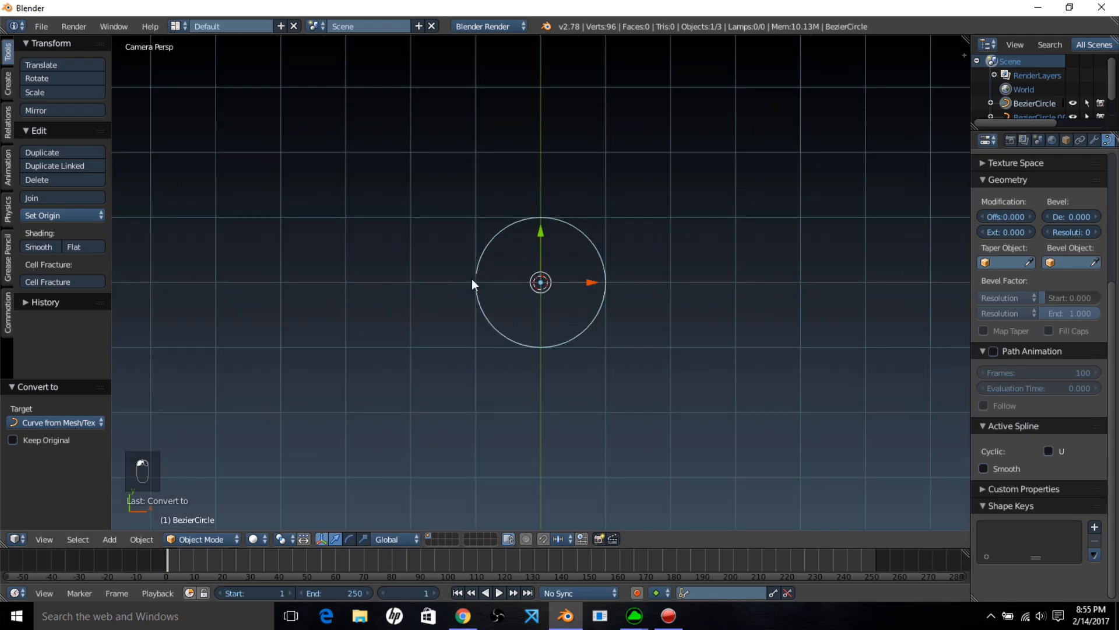
scroll(543, 308, down, 3)
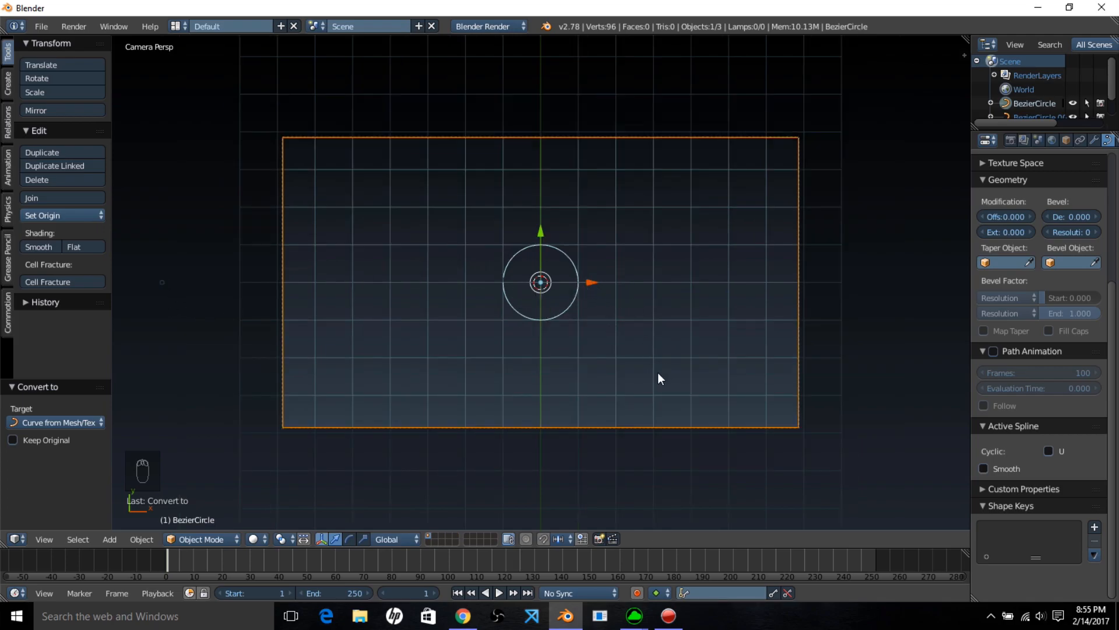
- Tilt the centre circle with a trackball rotation of about -73.3° and -18.9°
key(r)
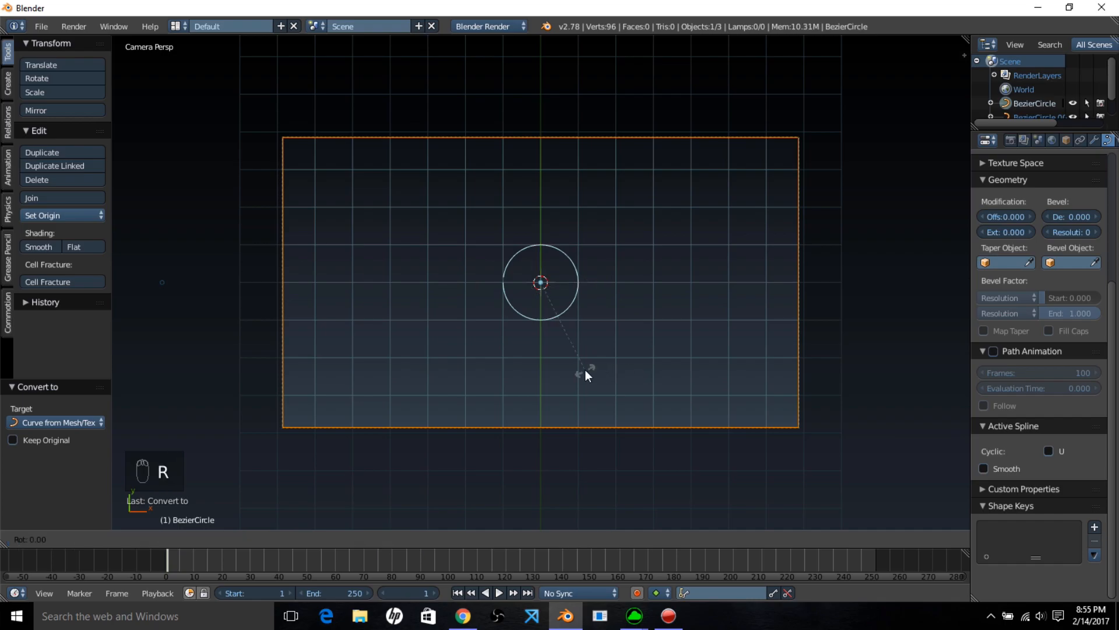
key(r)
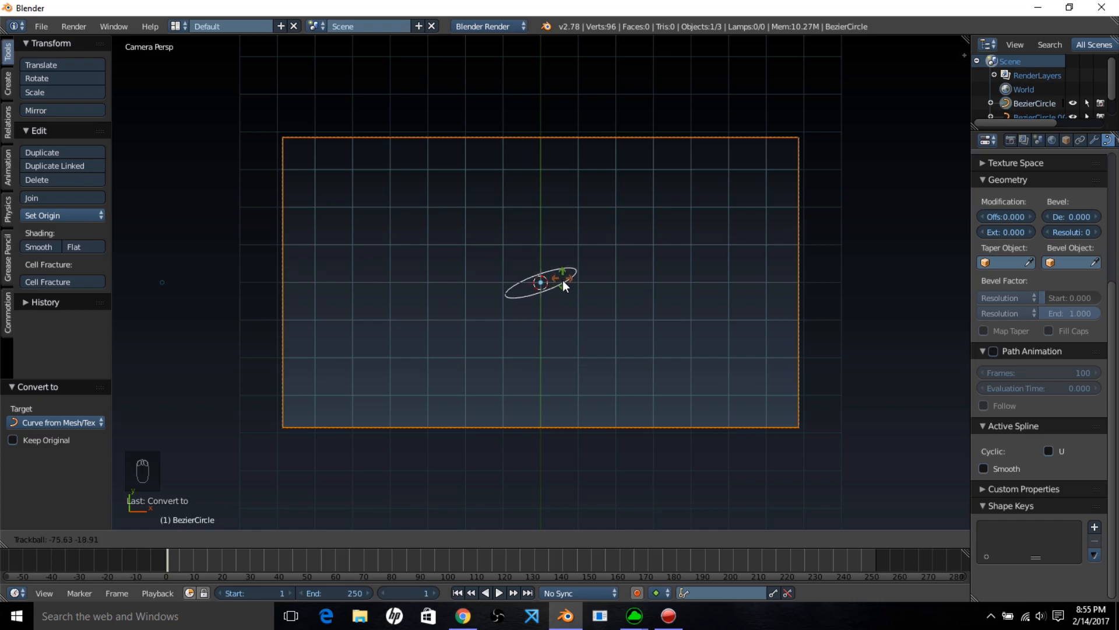
click(562, 282)
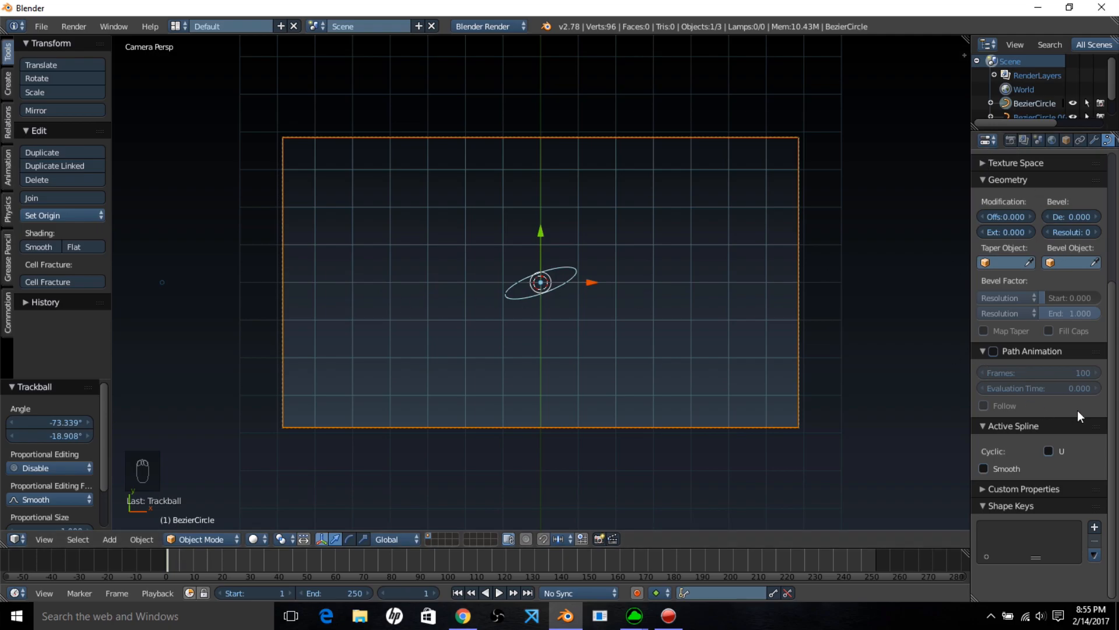
- Assign the small duplicate circle as the bevel object of the large centre circle
click(1095, 262)
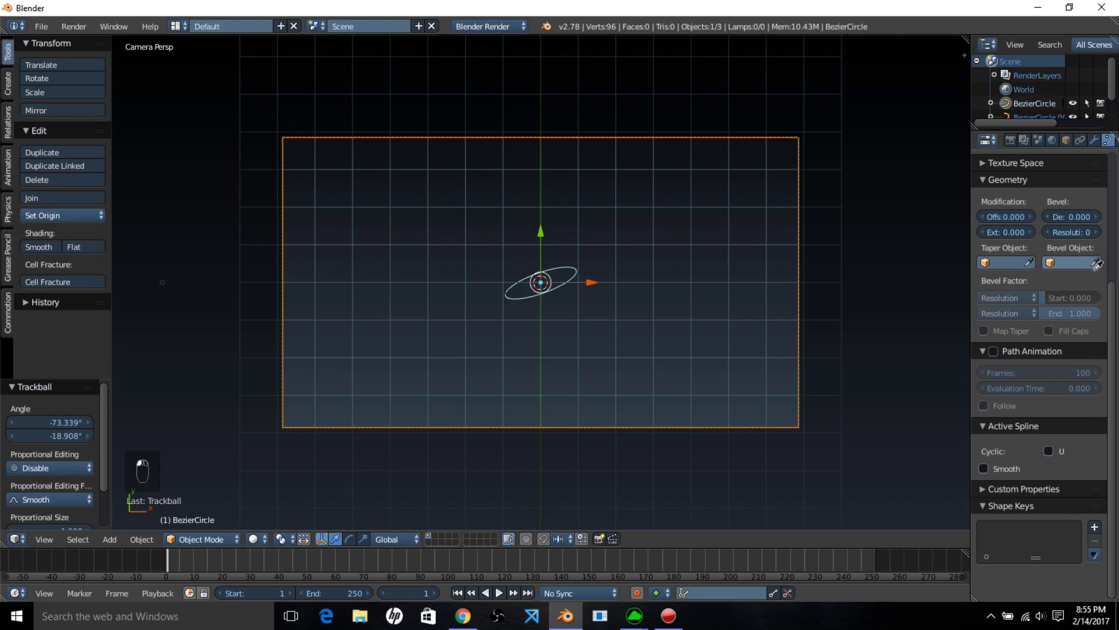
click(164, 281)
scroll(644, 336, up, 1)
scroll(644, 336, down, 1)
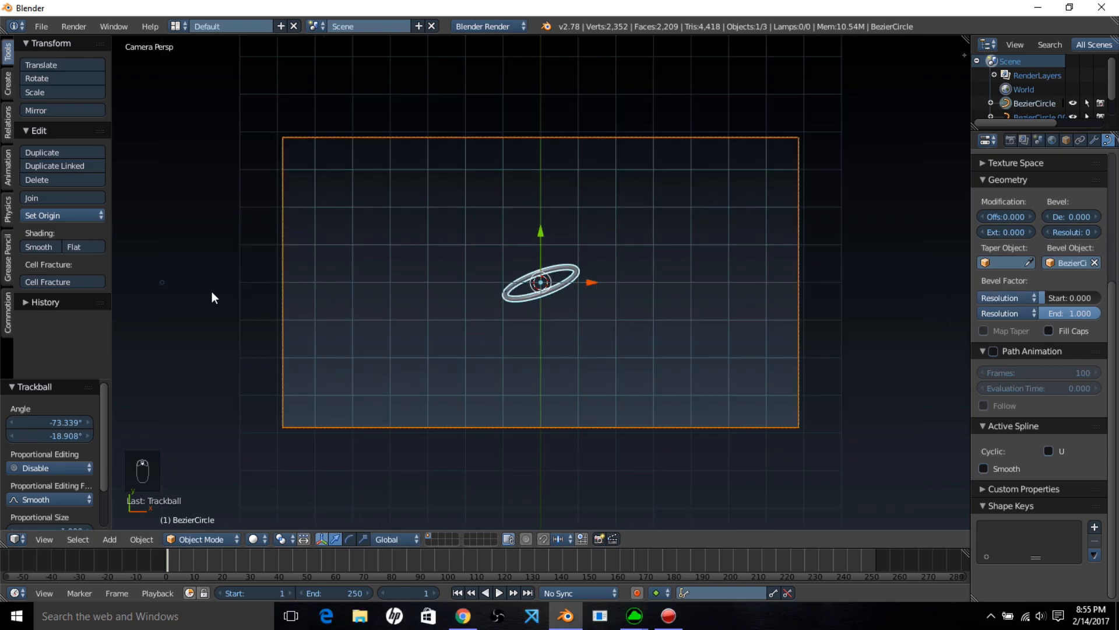
- At frame 0, set the bevel factor End to 0 and keyframe both bevel factor Start and End
drag(1070, 298, 1090, 314)
click(146, 569)
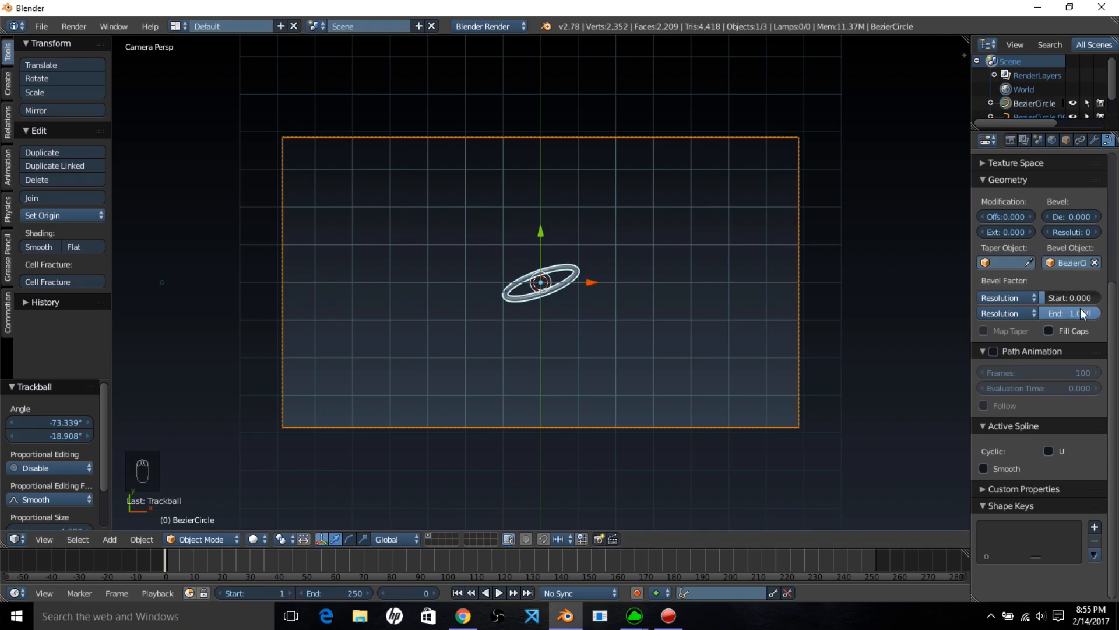
drag(1079, 313, 1044, 312)
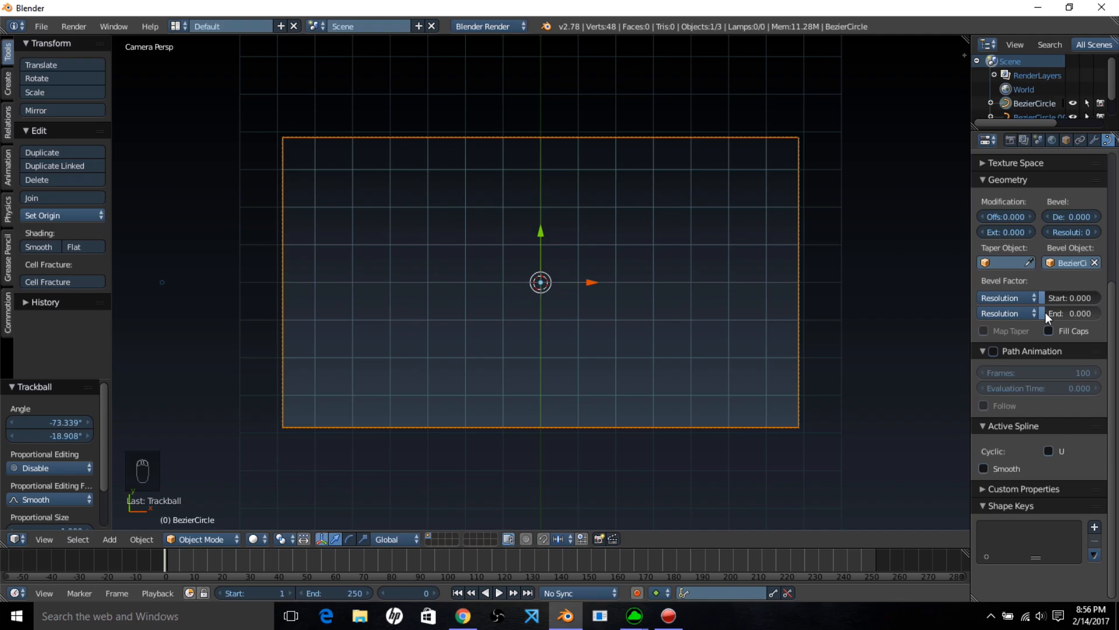
key(i)
key(i)
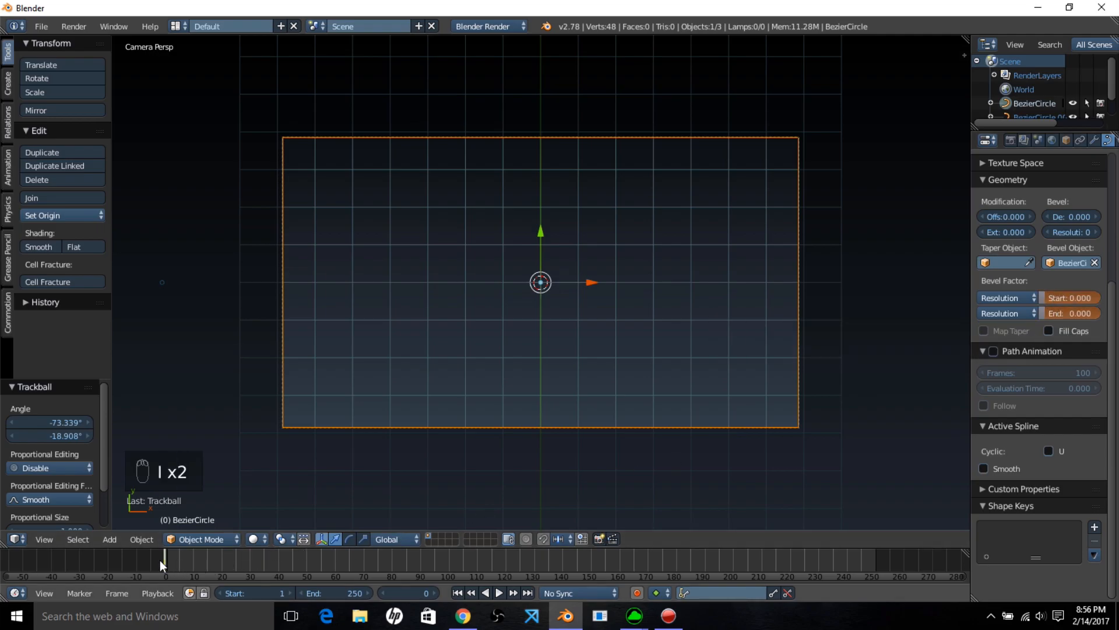
- Play the animation up to frame 27 and set the scene's frame rate to 60 fps
key(alt+a)
key(alt+a)
click(1014, 141)
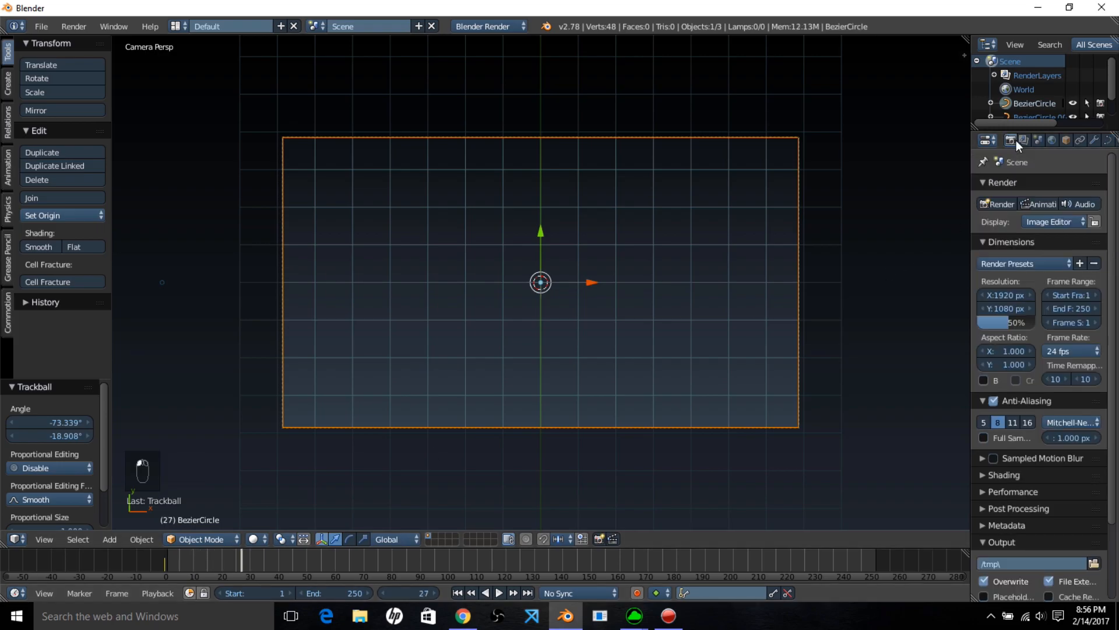
click(1072, 350)
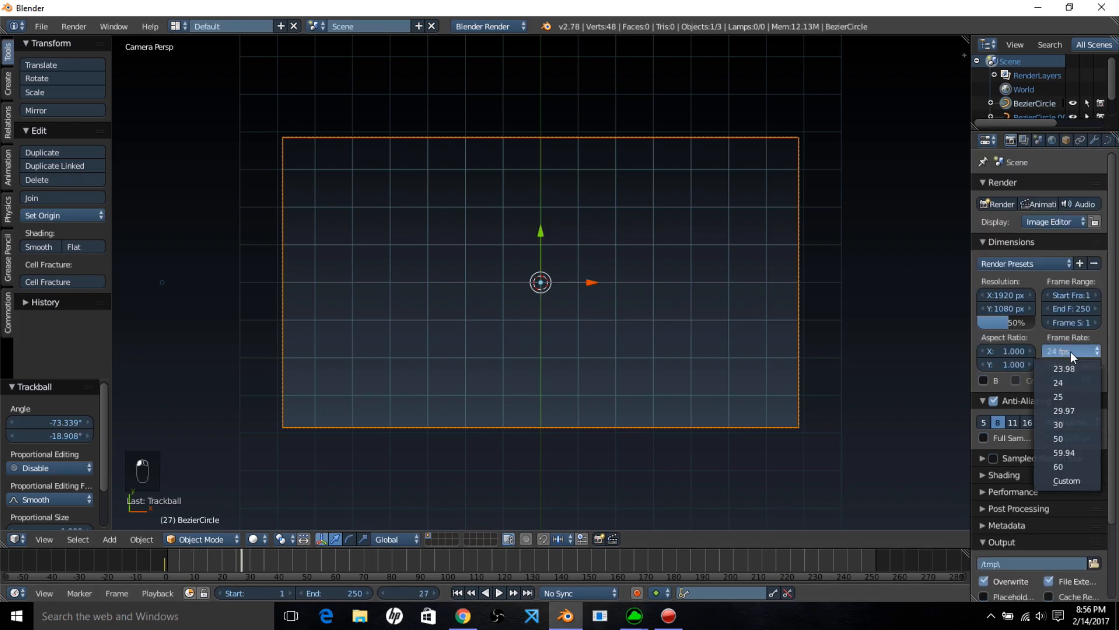
click(1071, 466)
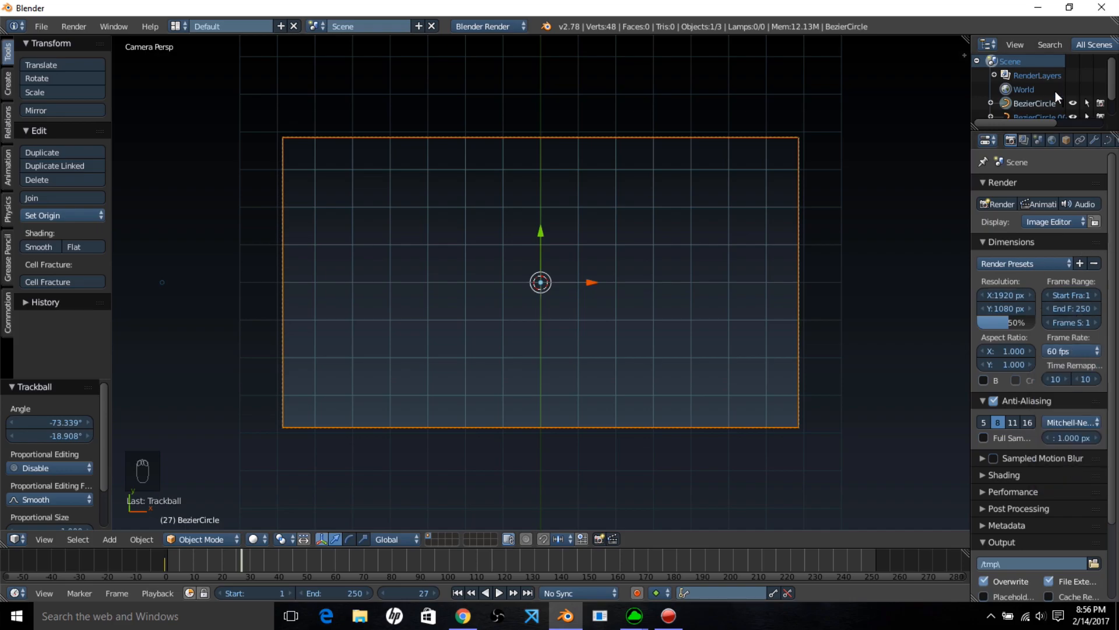
- Give the large circle a new Shadeless material and switch the viewport shading to Material
scroll(1094, 143, down, 2)
click(1095, 142)
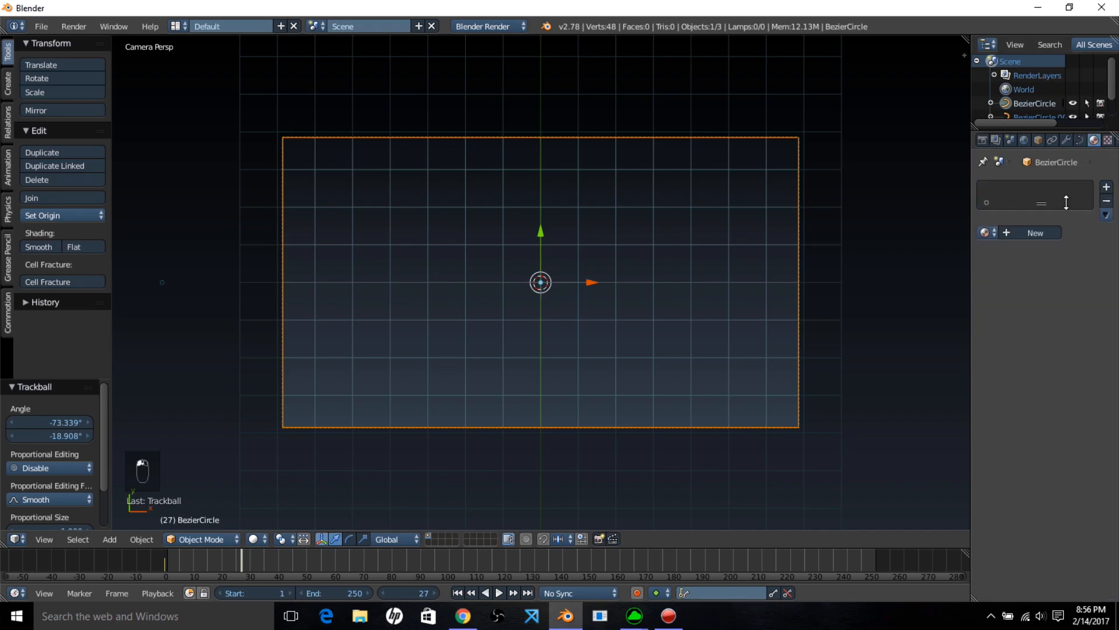
click(1042, 235)
click(1067, 536)
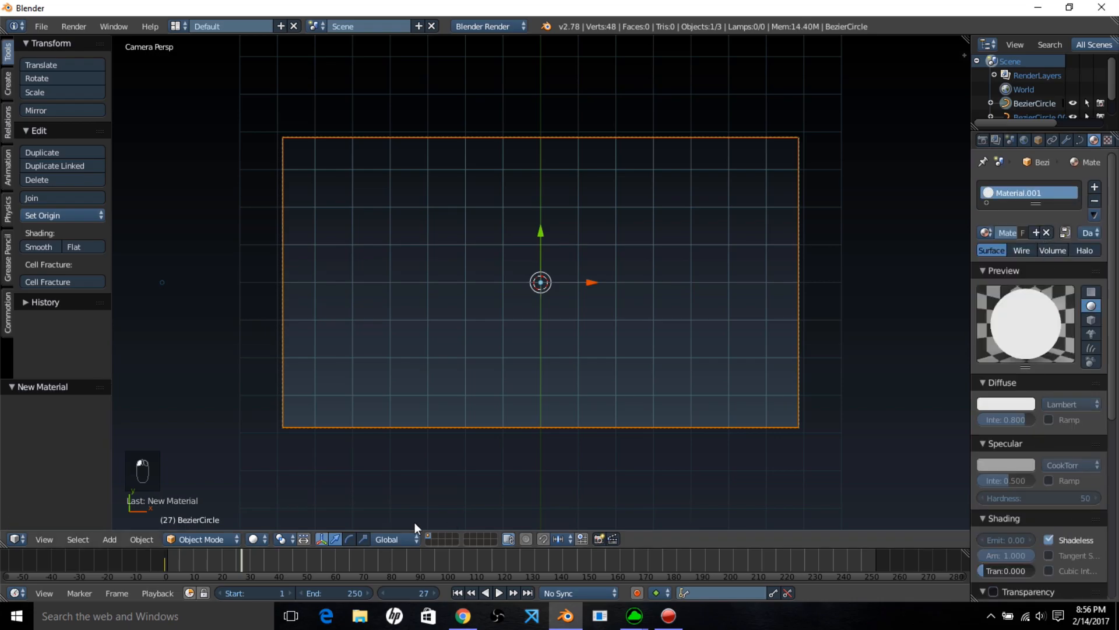
click(257, 539)
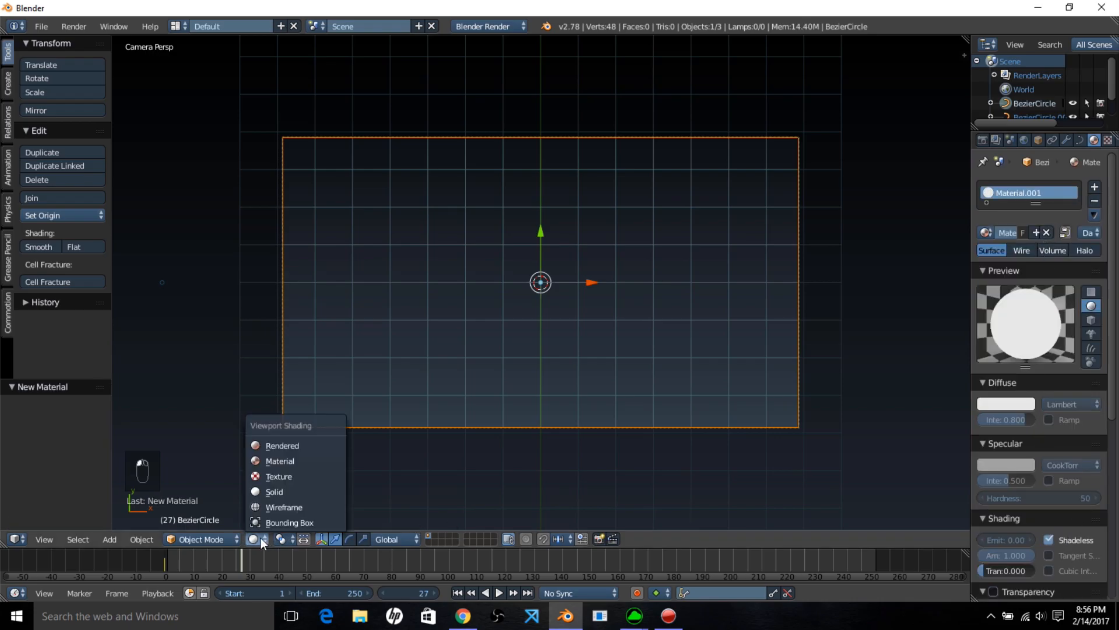
click(305, 463)
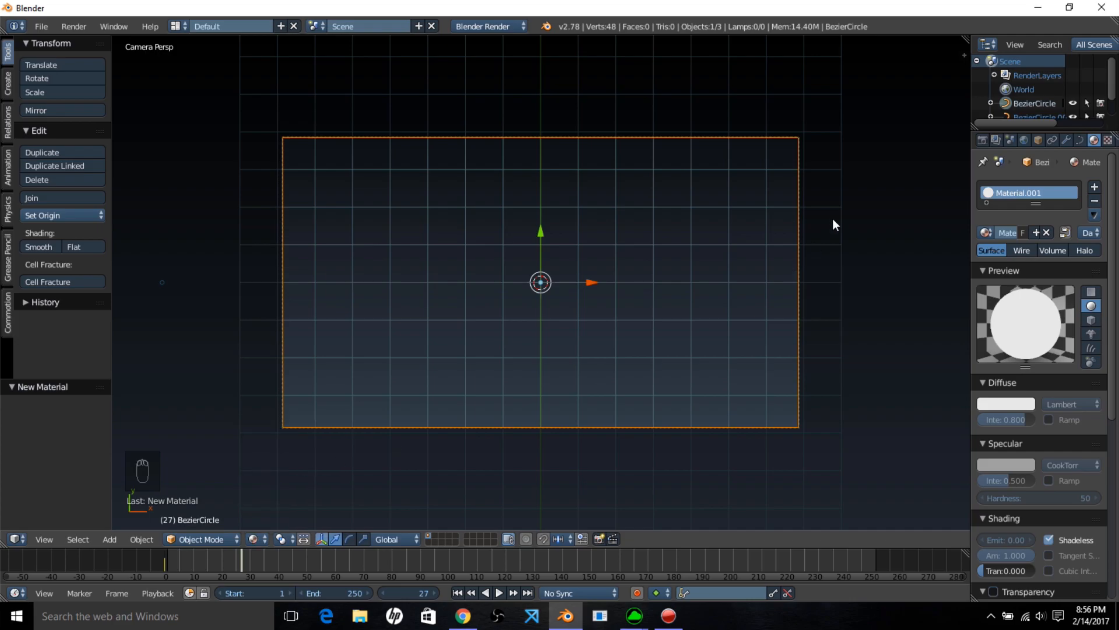
- At frame 27, set the large circle's bevel factor Start to 0.425 and End to 0.863, and keyframe both
click(1081, 140)
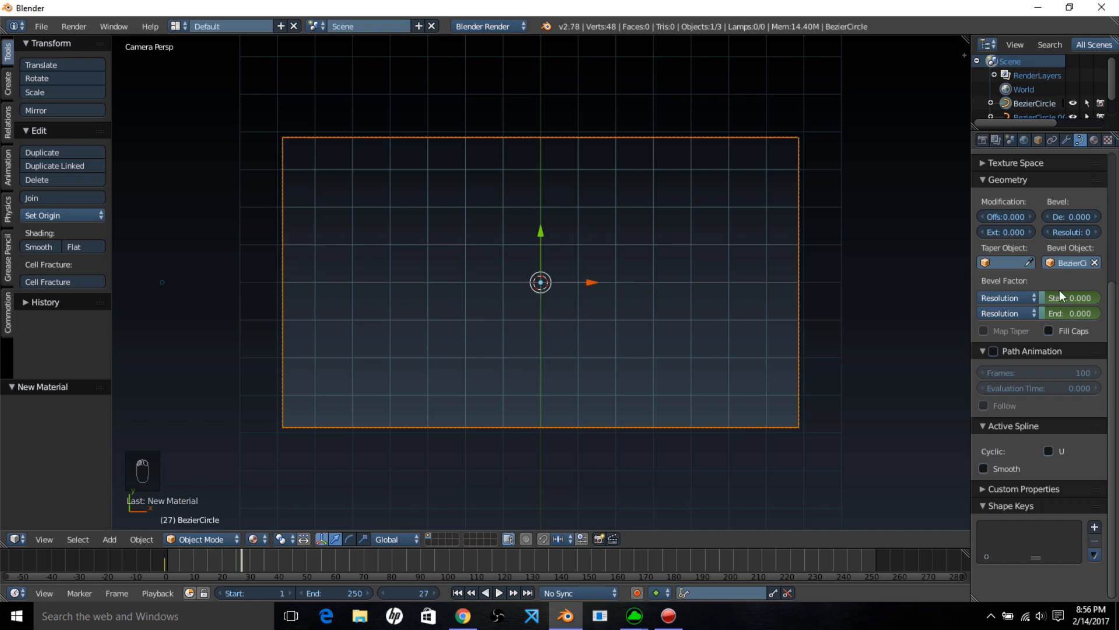
drag(1071, 313, 1098, 314)
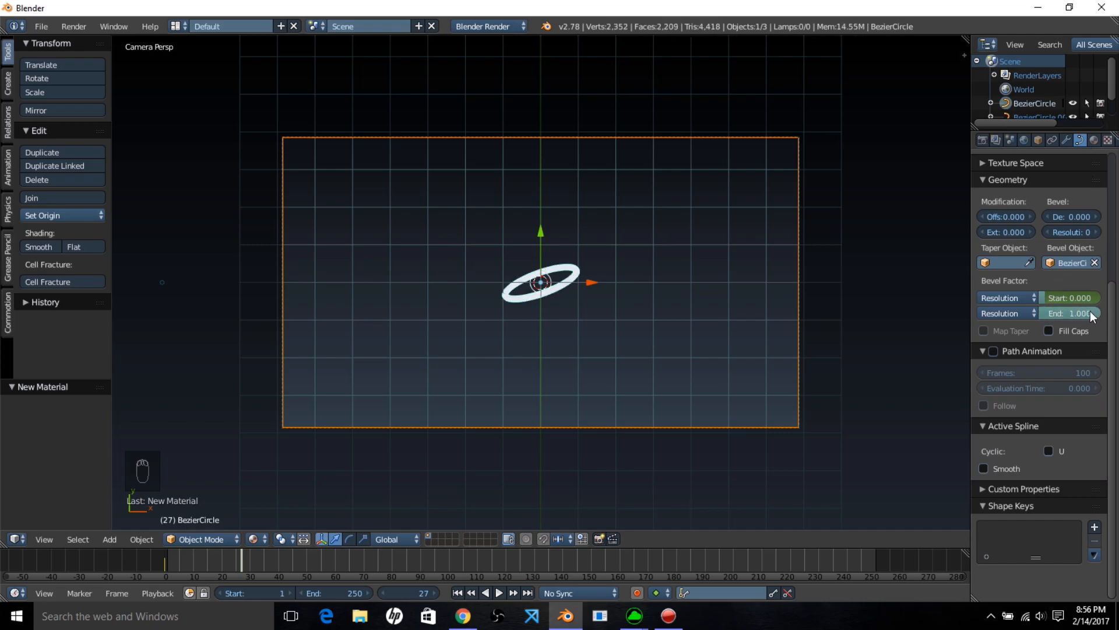
mouse_move(1090, 315)
mouse_down()
mouse_move(1079, 314)
mouse_move(1088, 314)
mouse_move(1081, 298)
mouse_up()
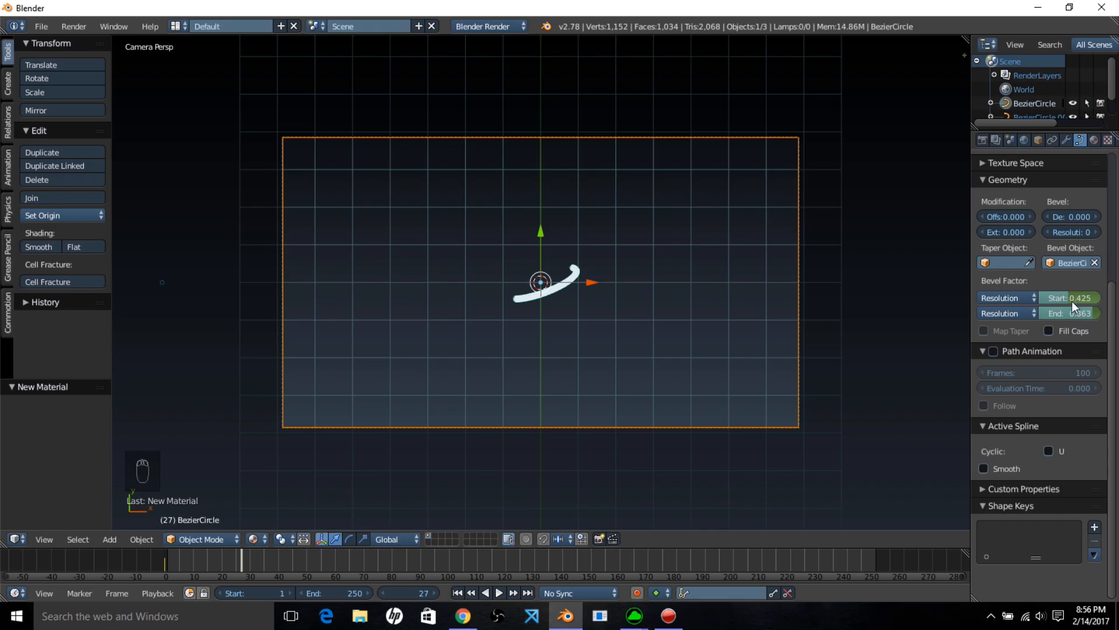
key(i)
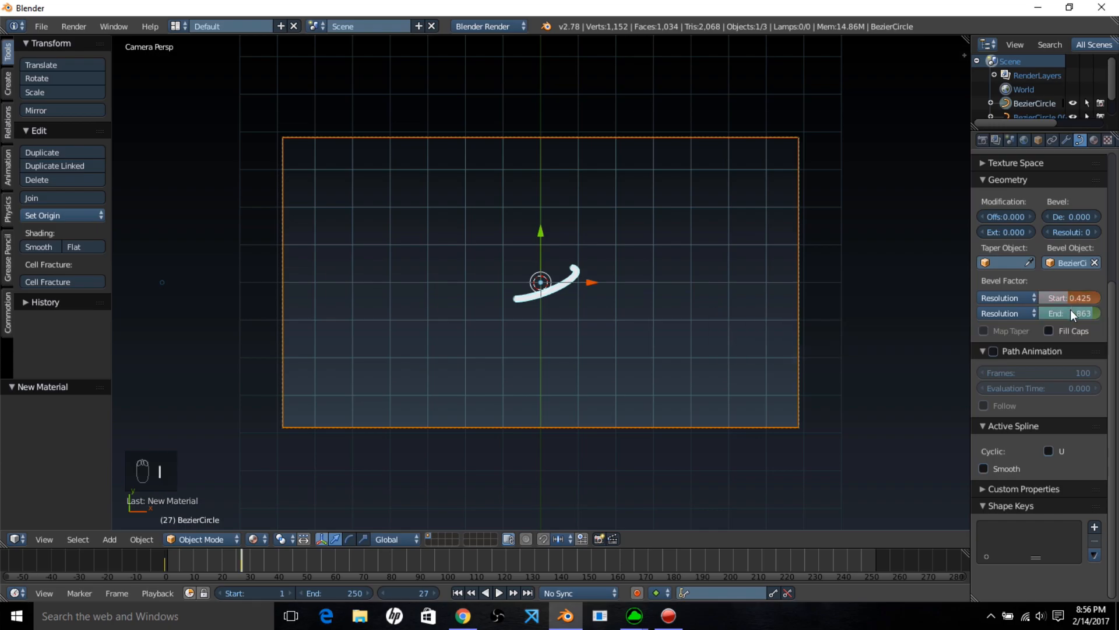
key(i)
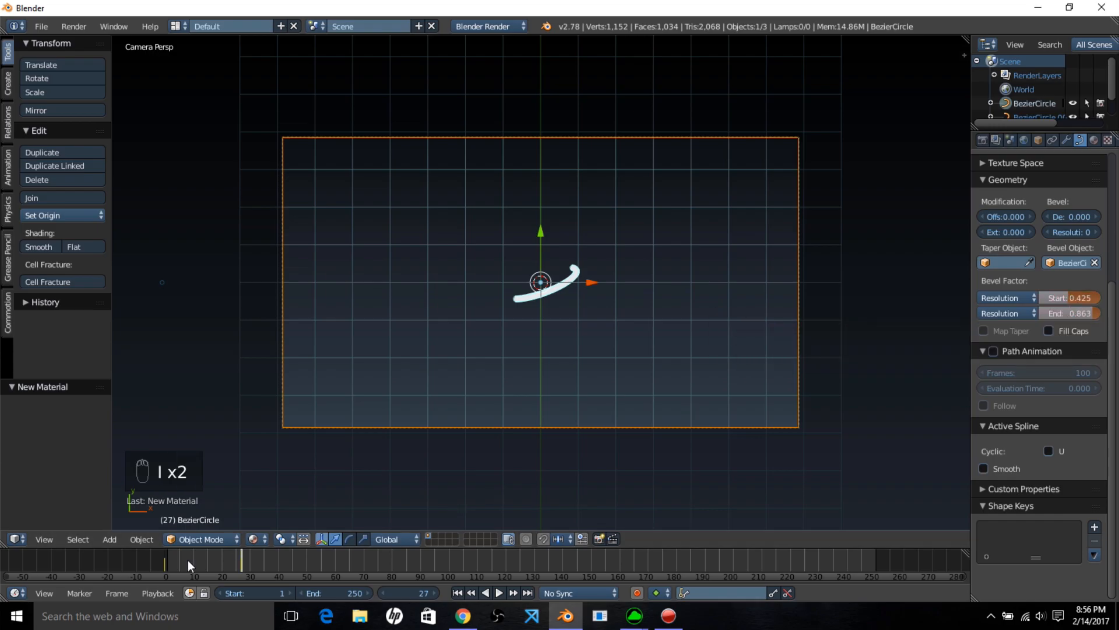
- At frame 56, set the bevel factor Start and End to 1.000 and keyframe both
key(alt+a)
click(324, 558)
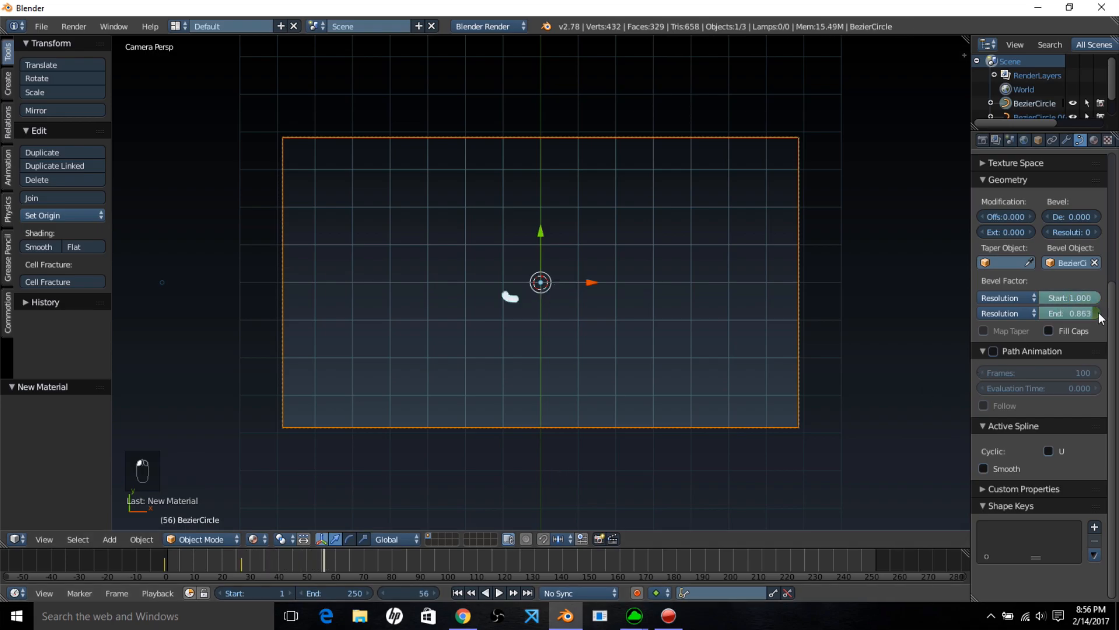
drag(1075, 313, 1082, 299)
key(i)
key(i)
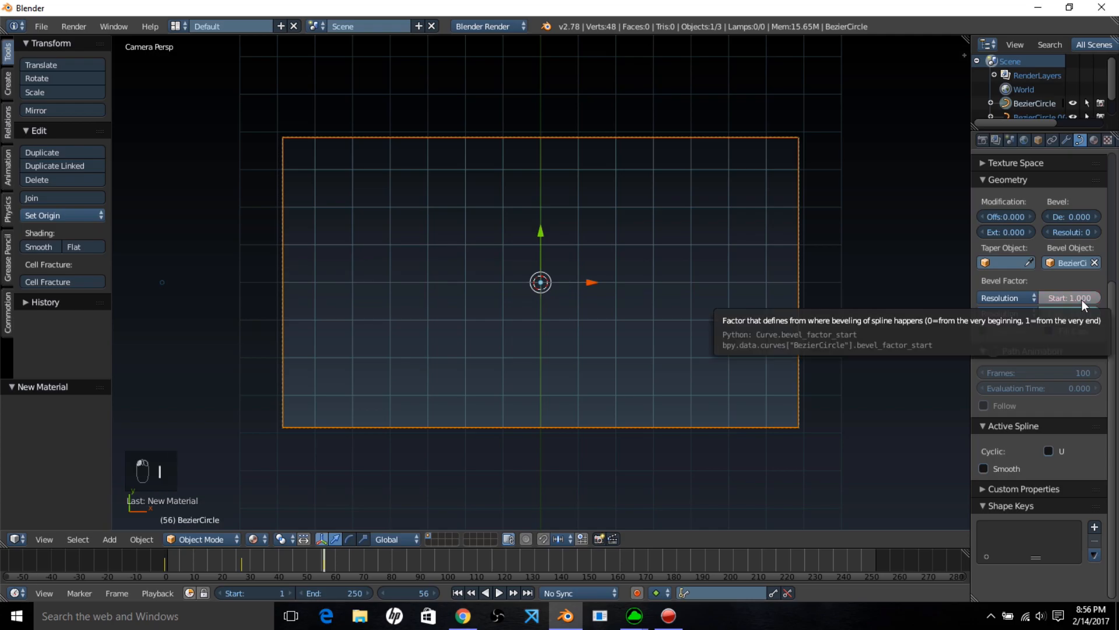
- Play the animation from frame 0 and set the playback sync mode to AV-sync
click(157, 558)
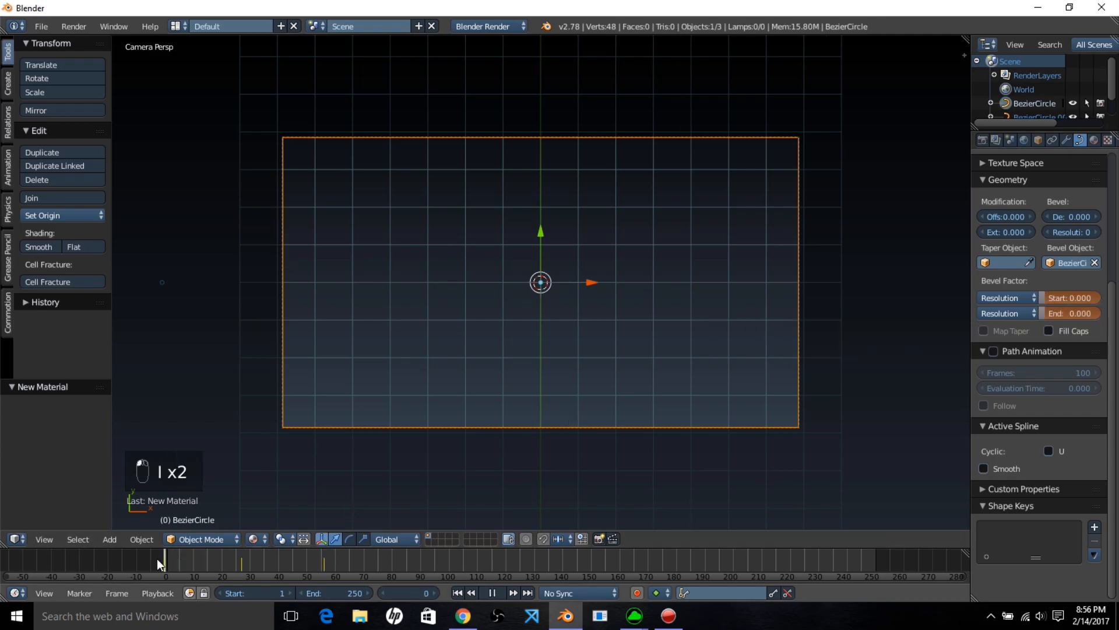
key(alt+a)
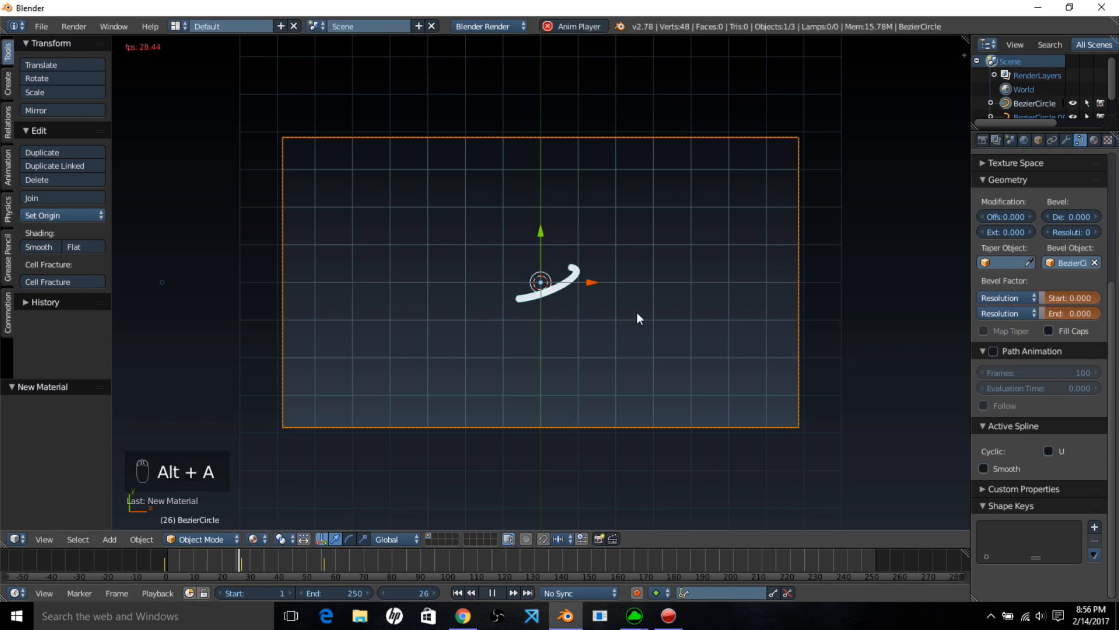
click(154, 552)
click(597, 589)
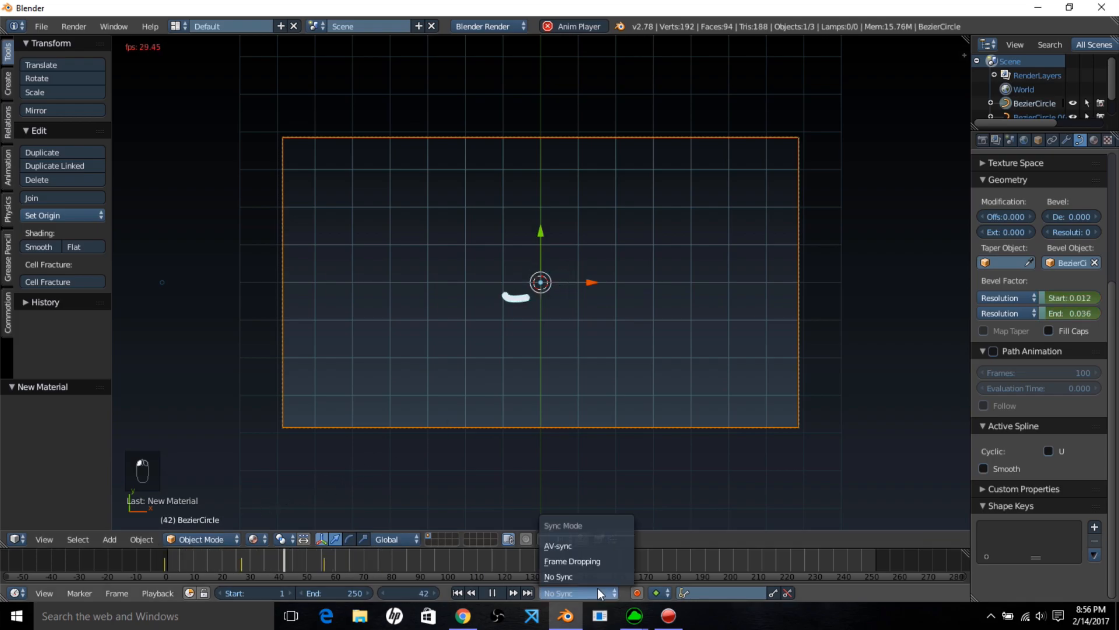
click(600, 543)
- Replay the bevel animation from the beginning several times, stop it and scrub to frame 25
click(156, 557)
click(156, 557)
click(155, 557)
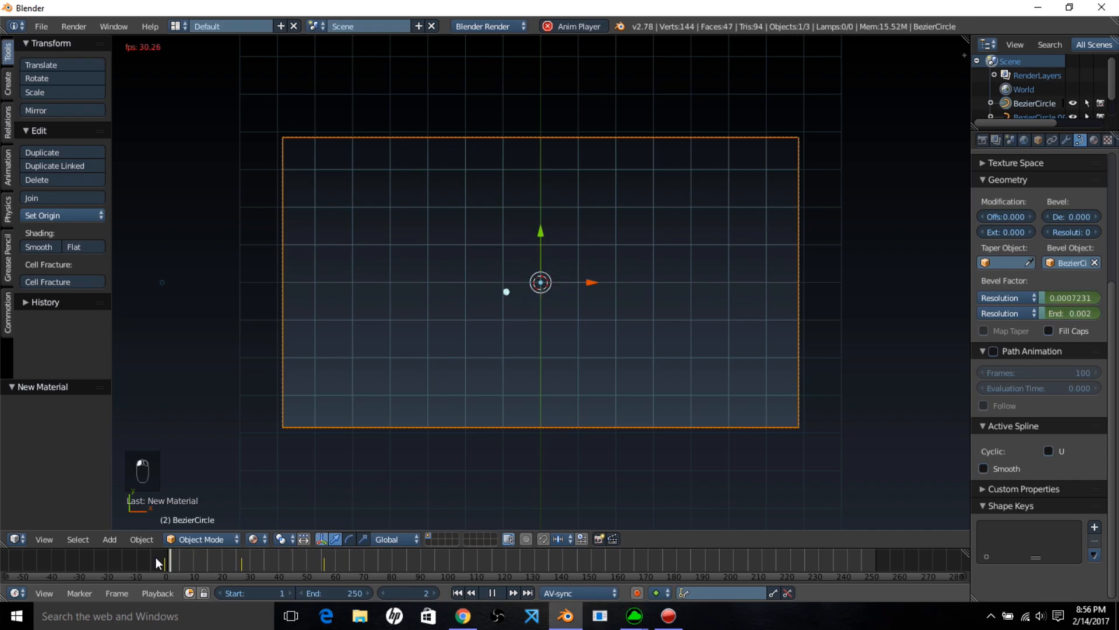
click(156, 557)
click(156, 558)
click(496, 586)
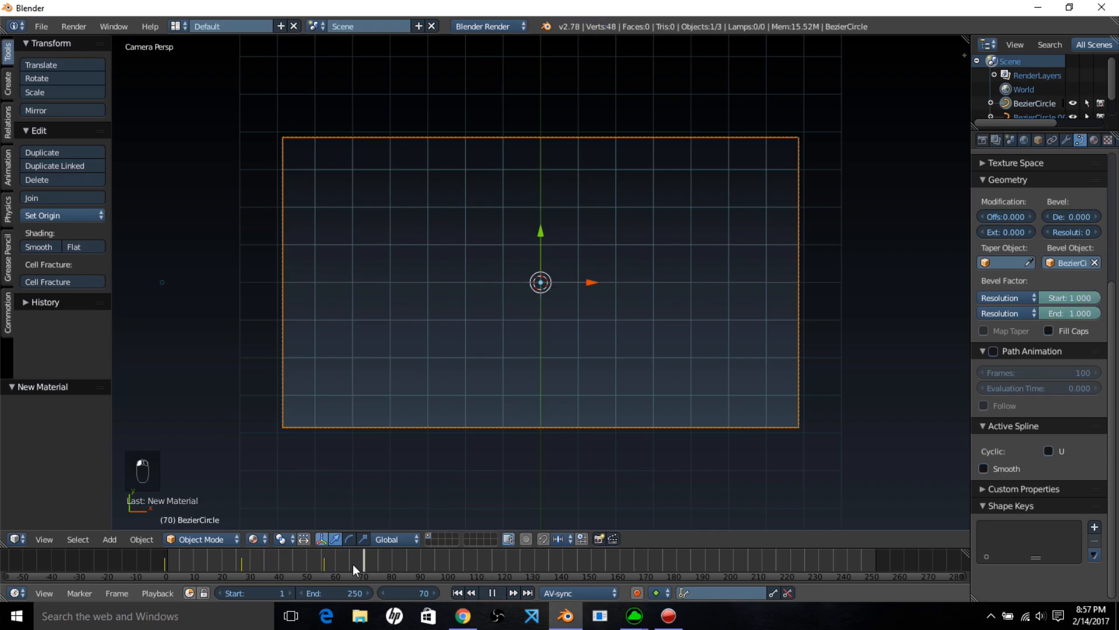
drag(219, 548, 235, 569)
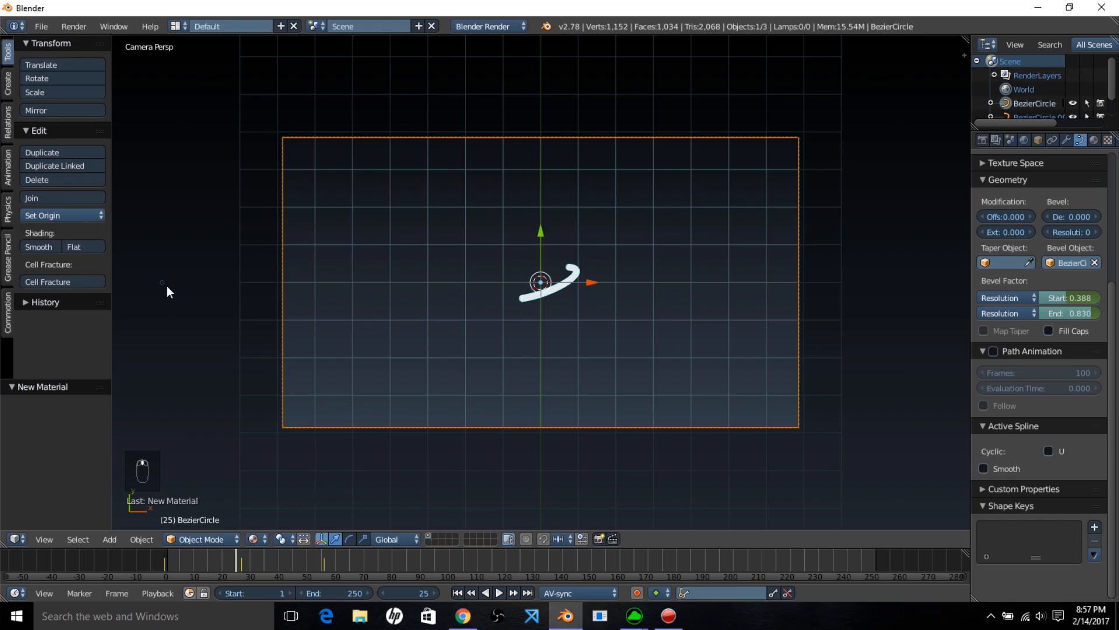
- Duplicate the small bevel circle, place the copy just below it, and scale the copy to 0.001 along Y
right_click(167, 286)
key(shift+d)
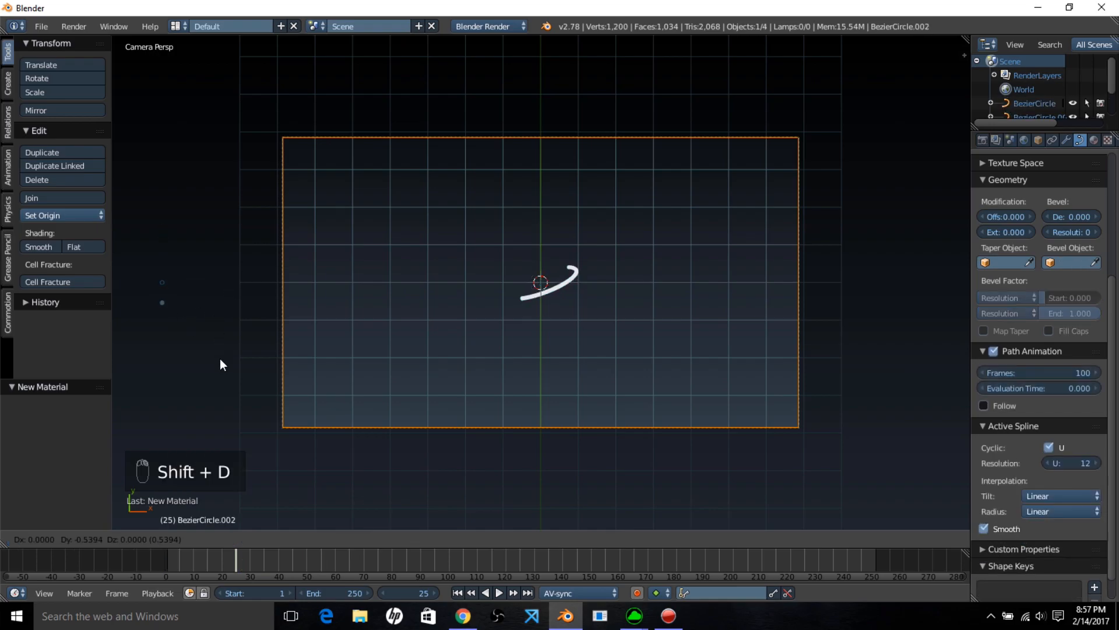
click(221, 363)
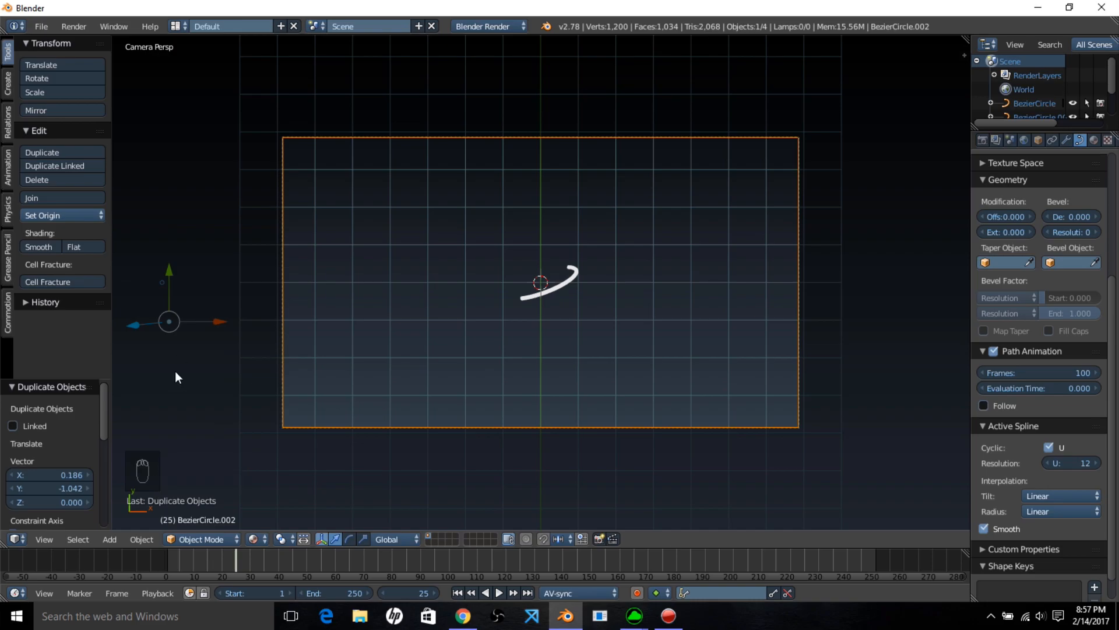
text(sy)
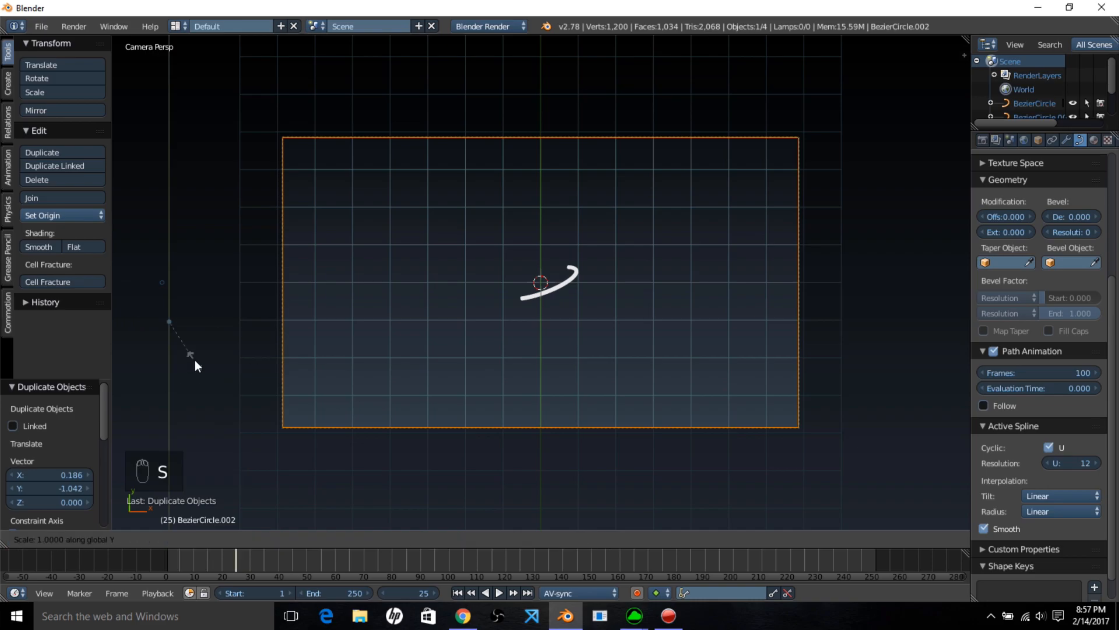
text(0.001)
key(Return)
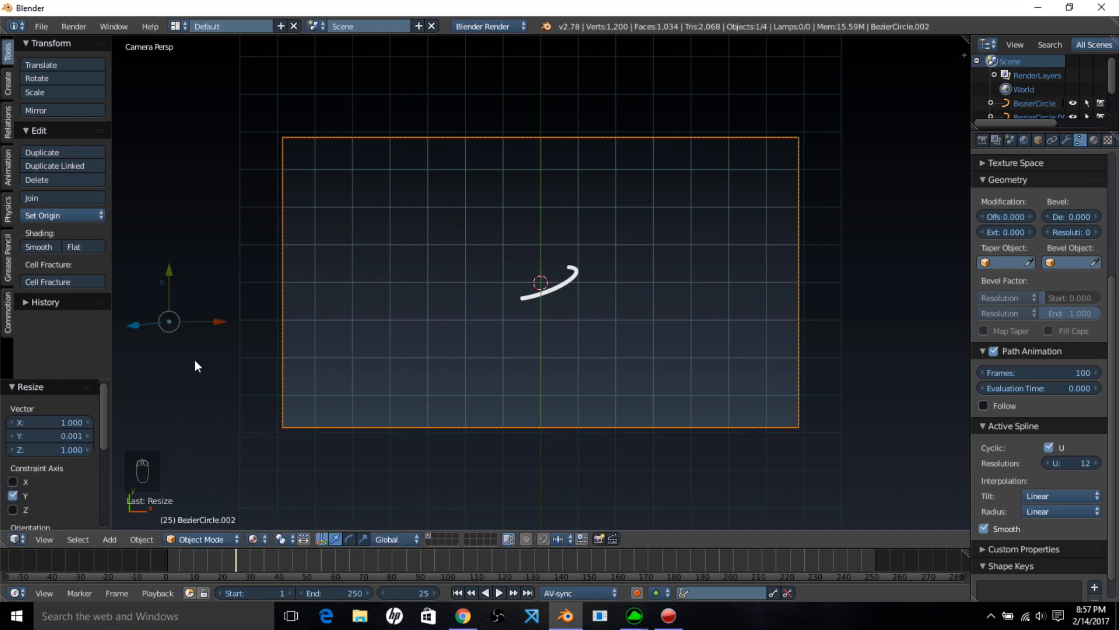
- Duplicate the animated centre ring in place and scale the copy up to about 1.49
right_click(569, 285)
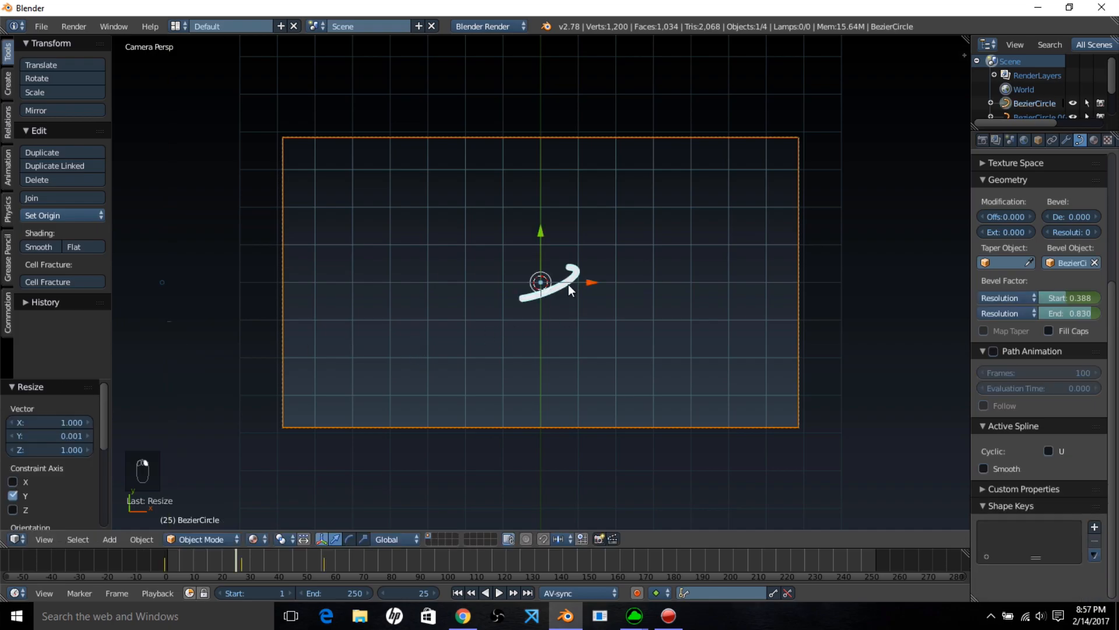
key(shift+d)
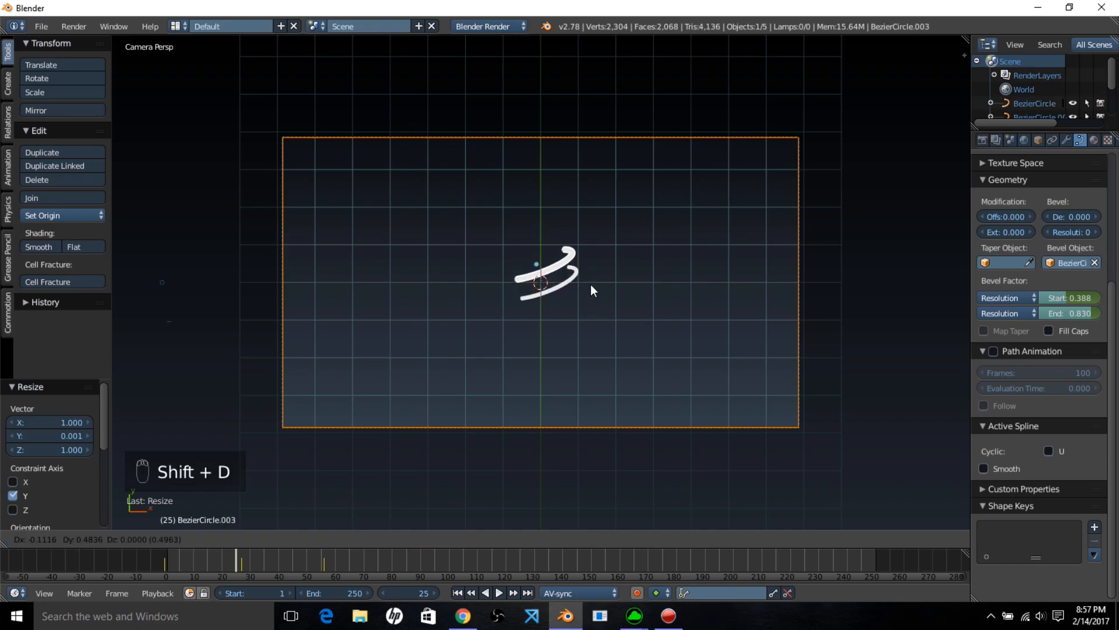
right_click(590, 273)
key(s)
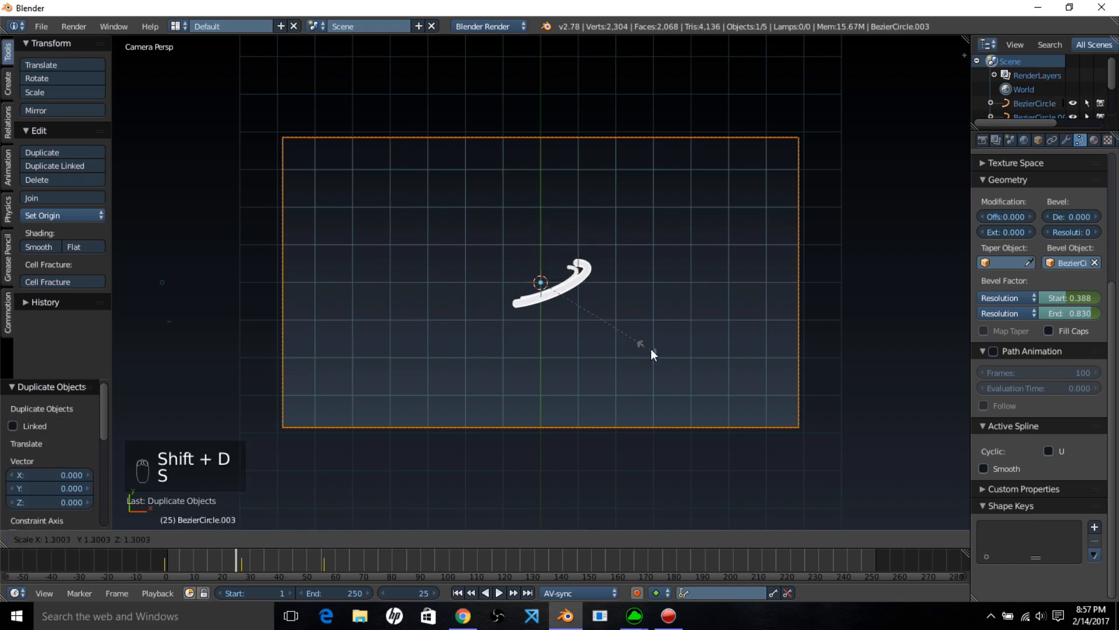
click(662, 354)
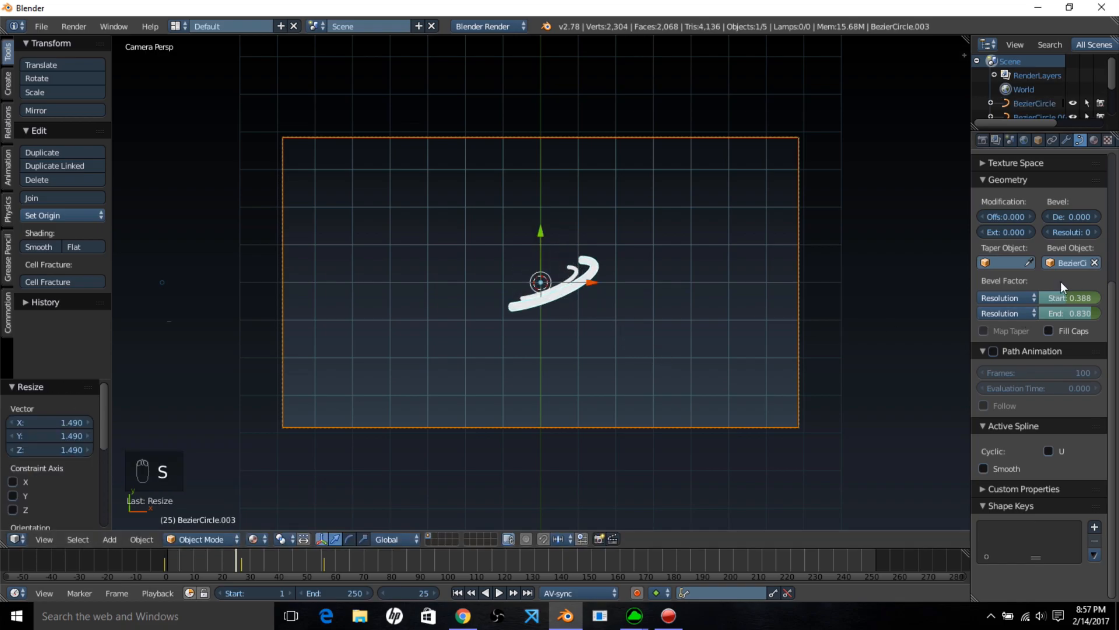
- Replace the enlarged ring's bevel object with the flattened small circle
click(1095, 263)
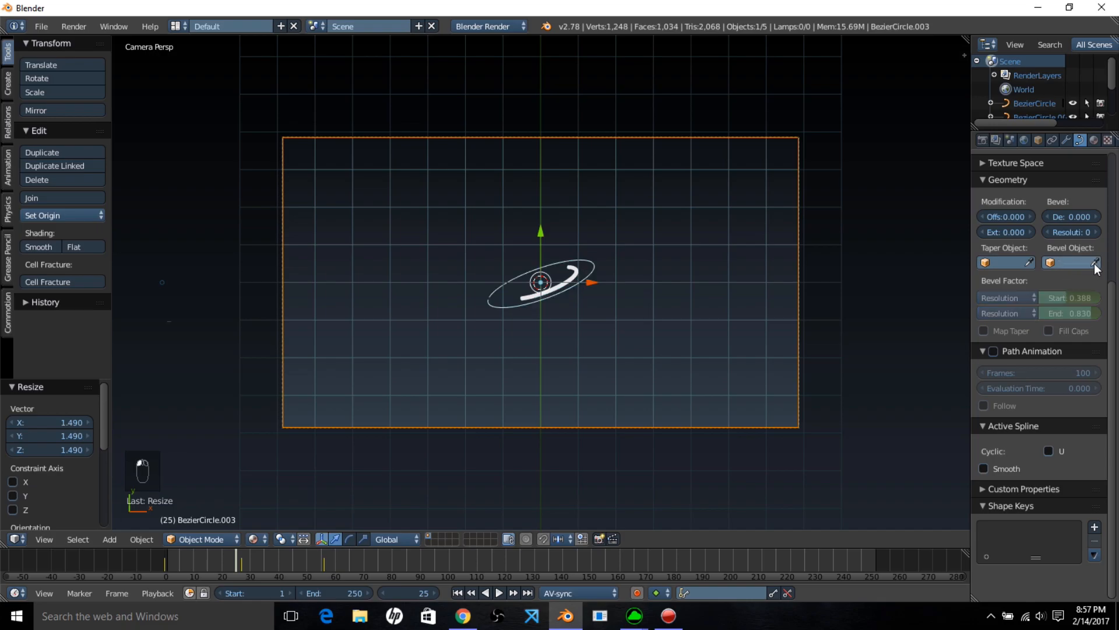
click(1096, 263)
click(174, 316)
scroll(589, 320, up, 2)
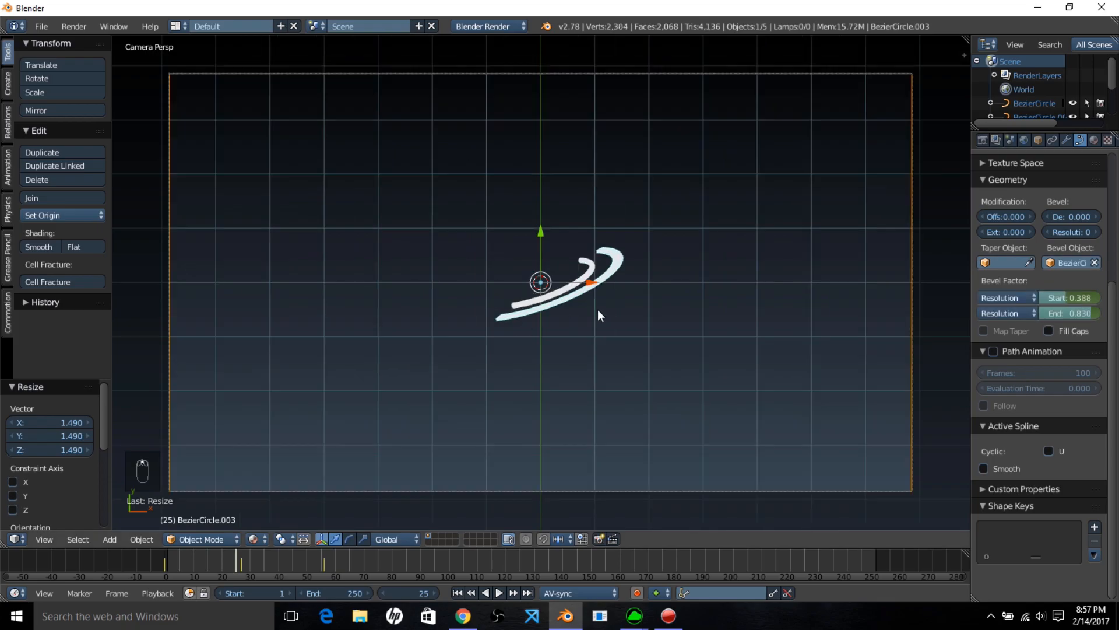
- Play the animation of both rings and scrub the timeline to frame 24
key(alt+a)
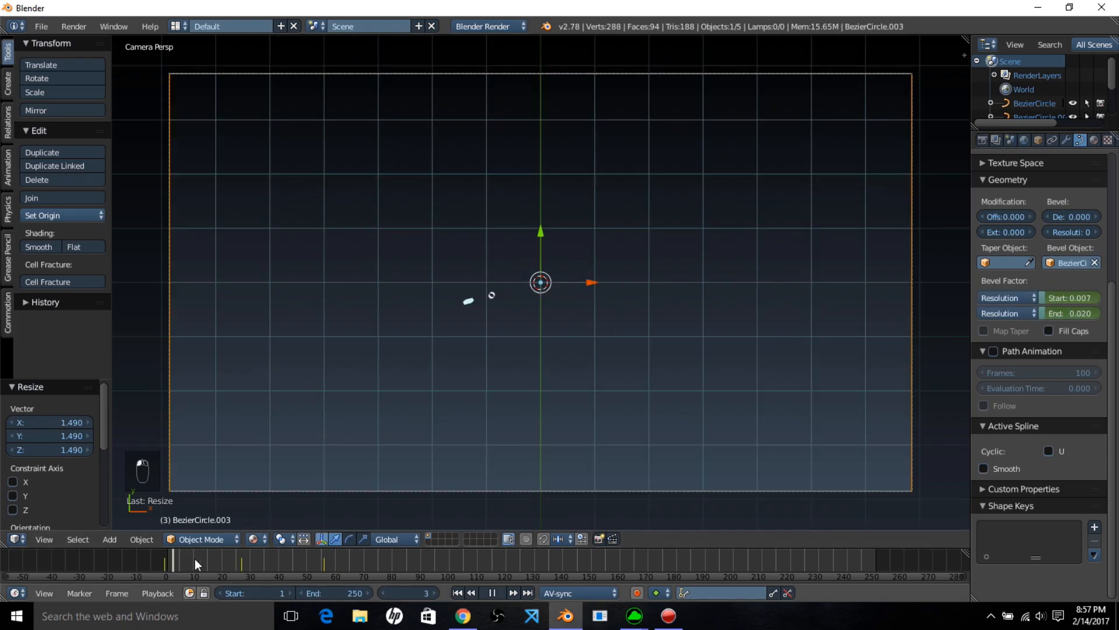
drag(280, 556, 233, 563)
key(alt+a)
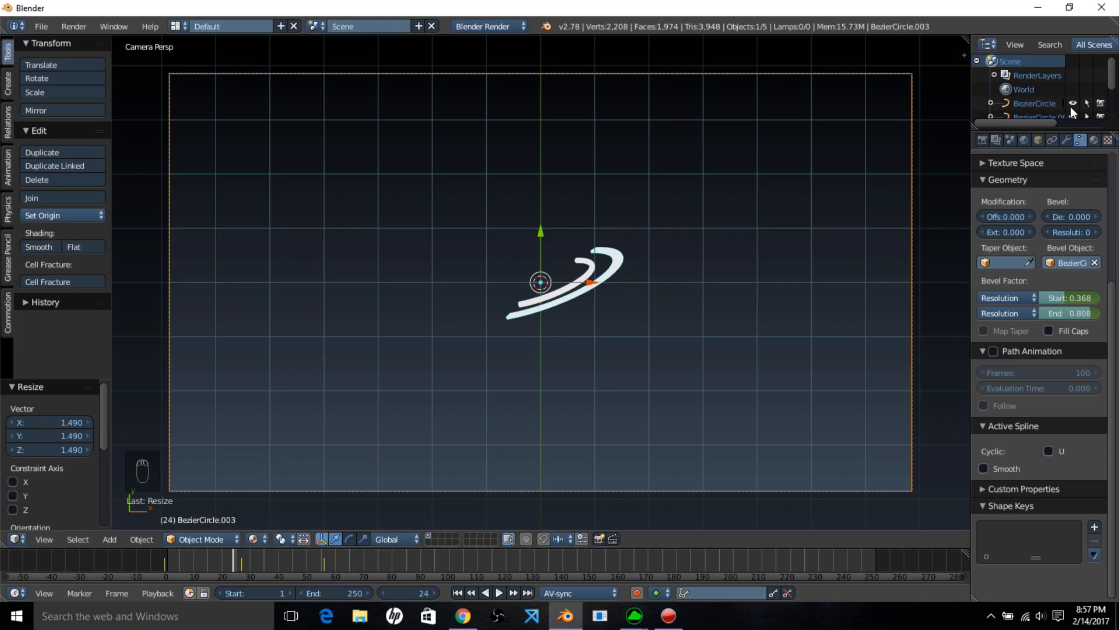
- Add a Simple Deform modifier to the enlarged ring and set its Twist angle to about 100.1°
scroll(1083, 139, down, 1)
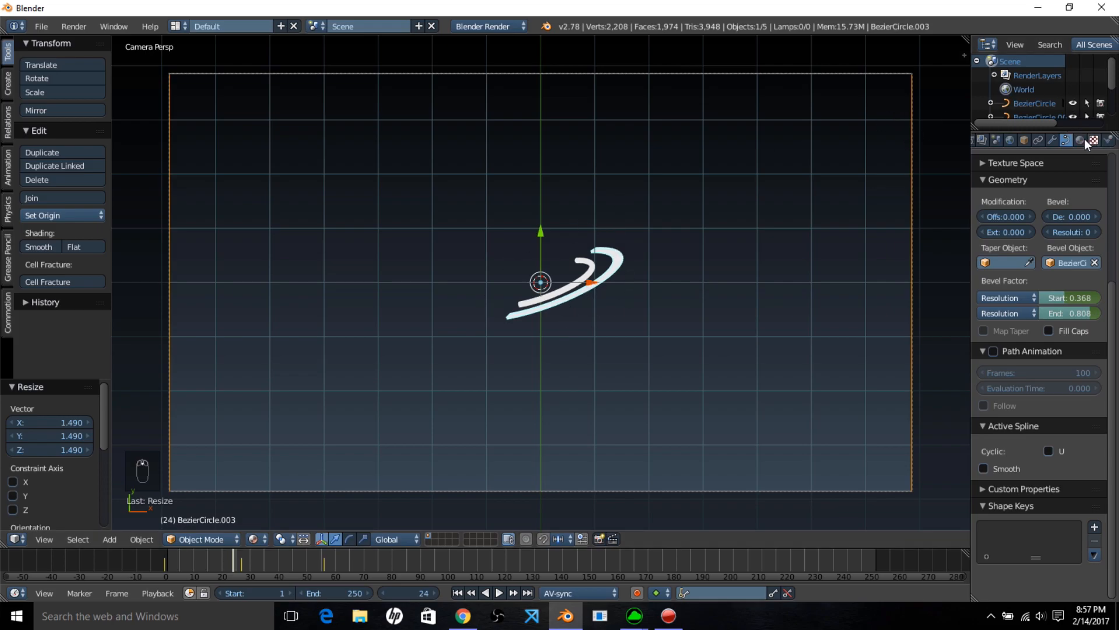
click(1053, 139)
click(1051, 183)
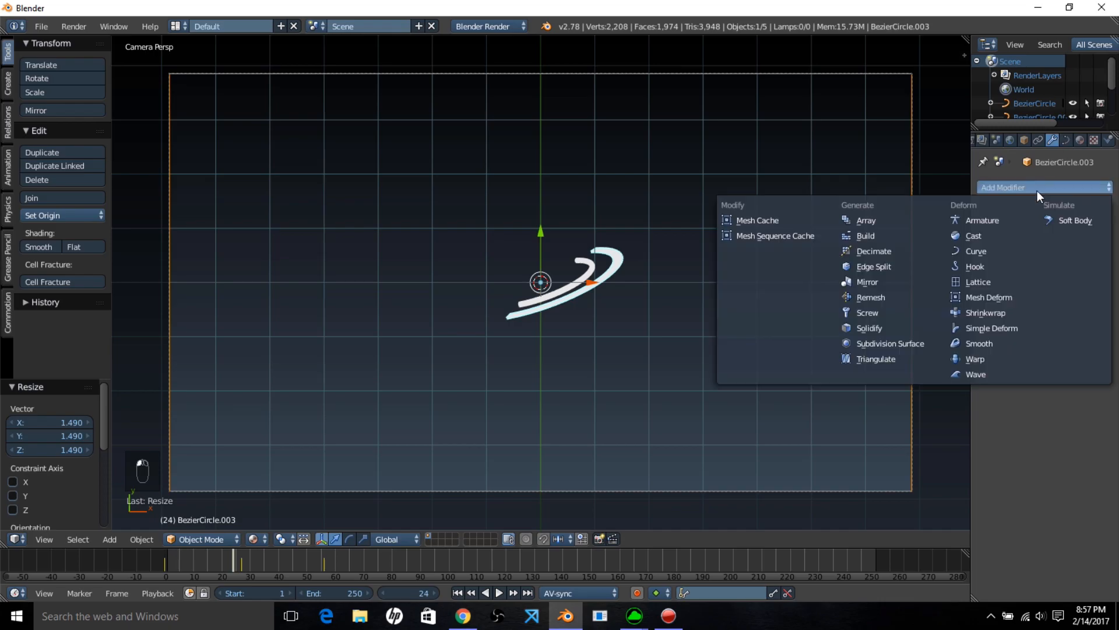
click(1020, 329)
middle_drag(688, 309, 618, 379)
scroll(618, 378, up, 2)
scroll(617, 375, up, 2)
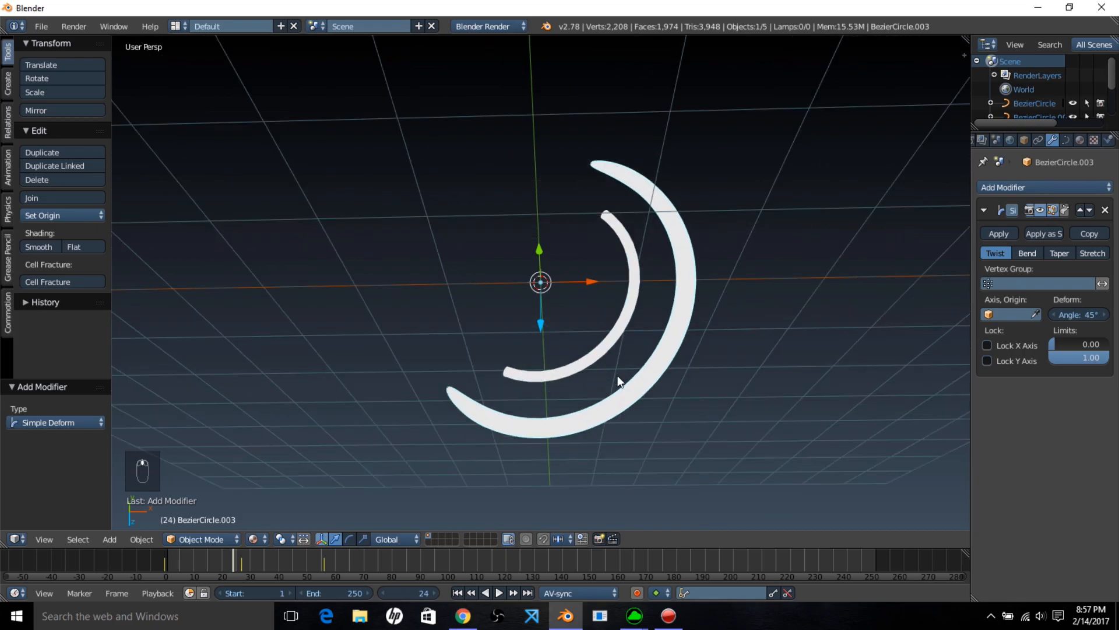
scroll(617, 365, up, 2)
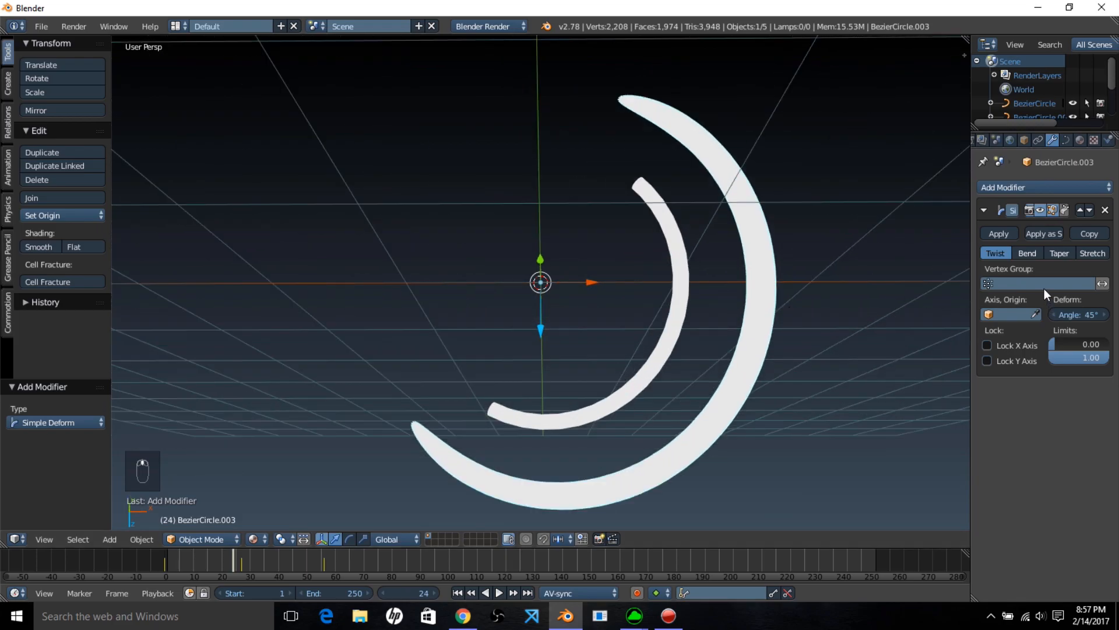
drag(1066, 314, 1107, 314)
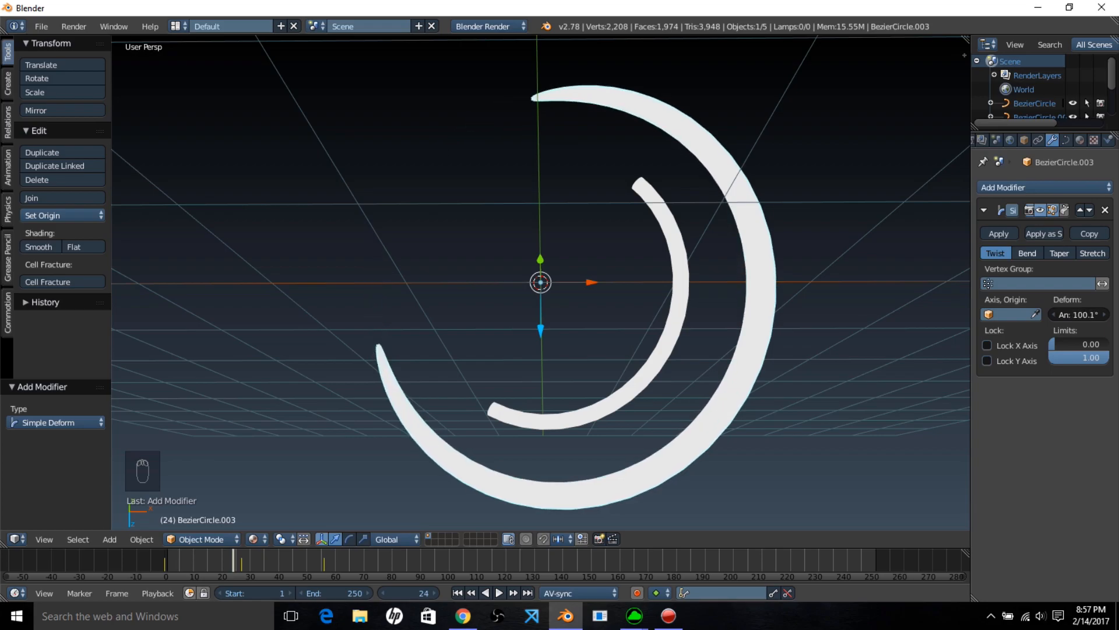
- In camera view, try the modifier's Bend, Taper and Stretch modes on the outer ring, and return it to Twist
key(KP_0)
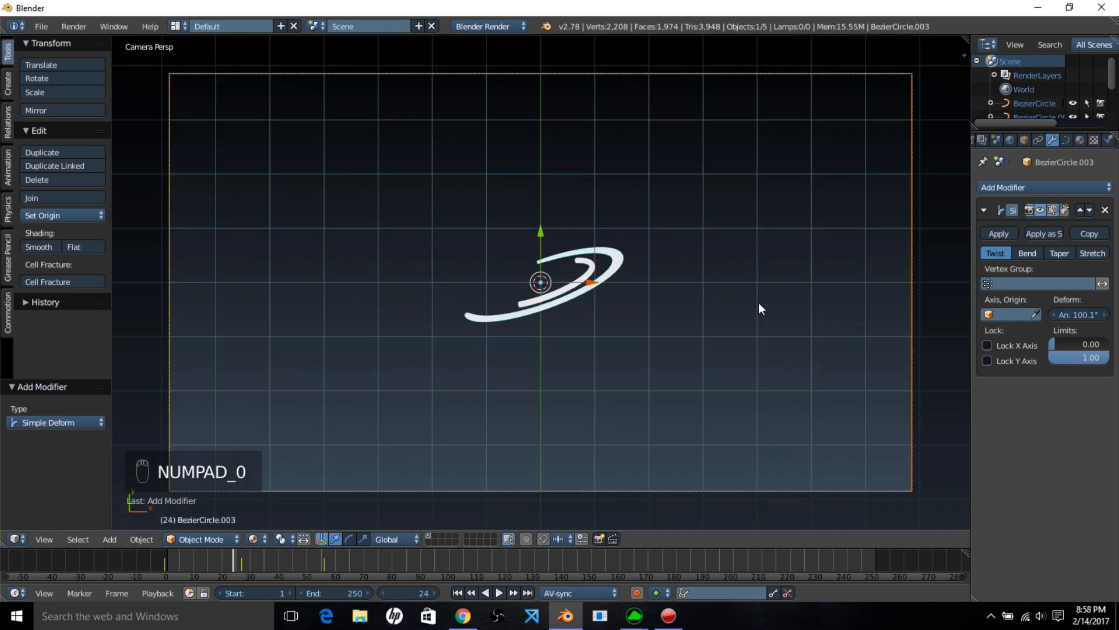
scroll(755, 305, up, 1)
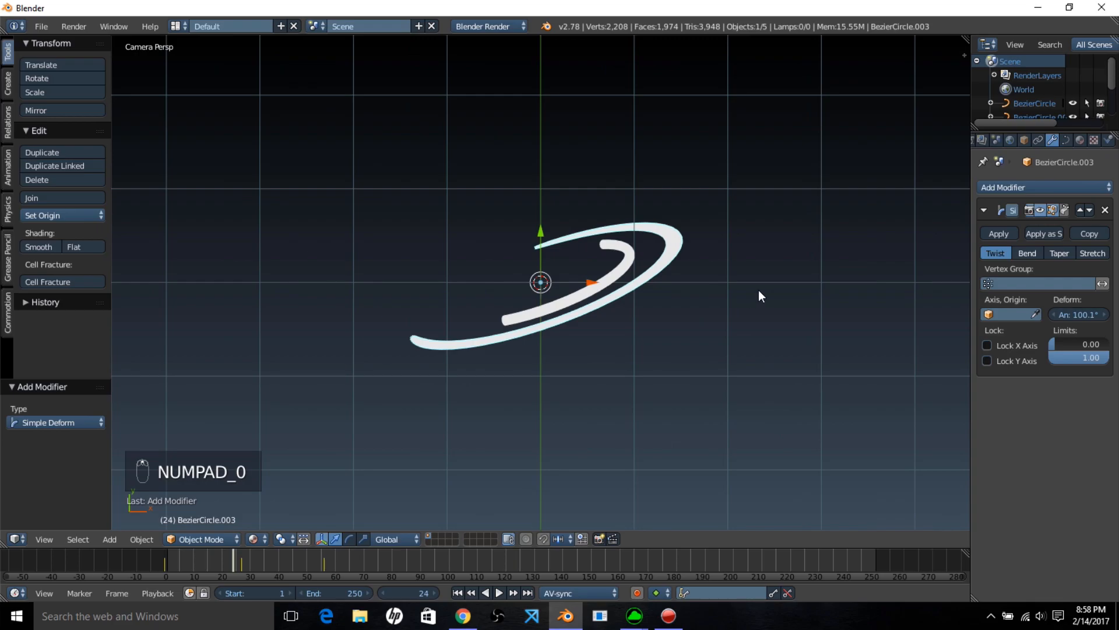
scroll(740, 297, up, 1)
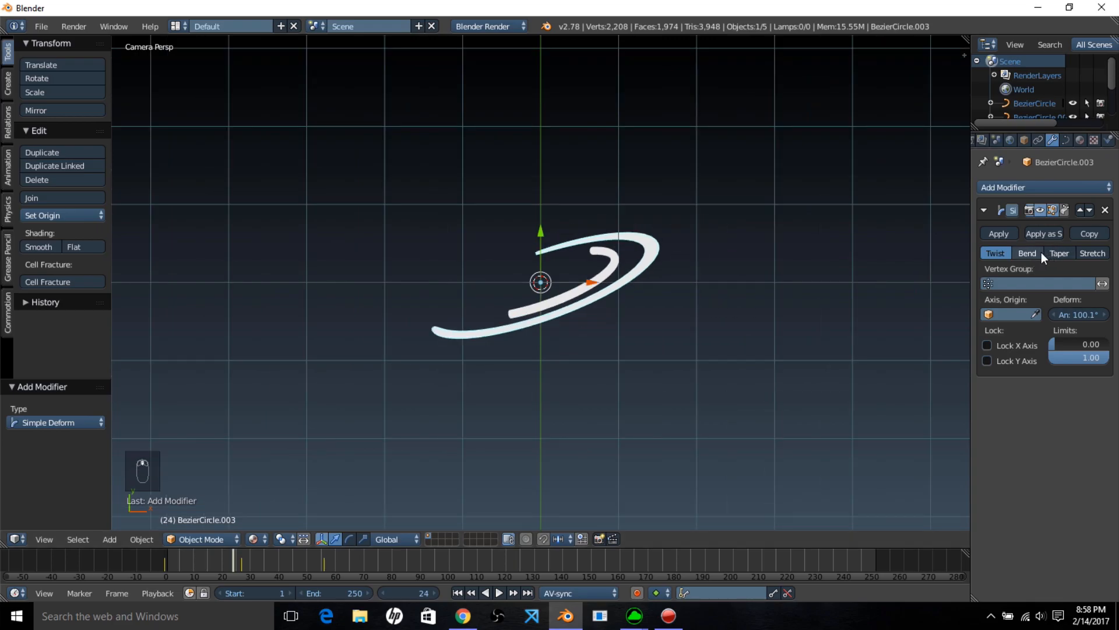
click(1040, 254)
click(1065, 251)
click(1086, 252)
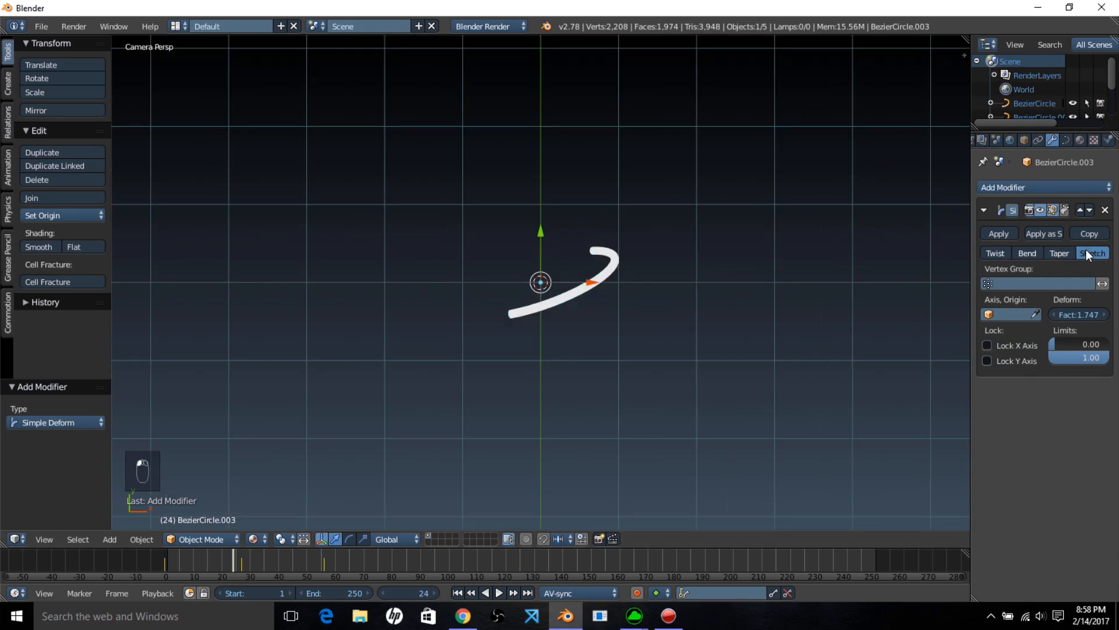
click(999, 250)
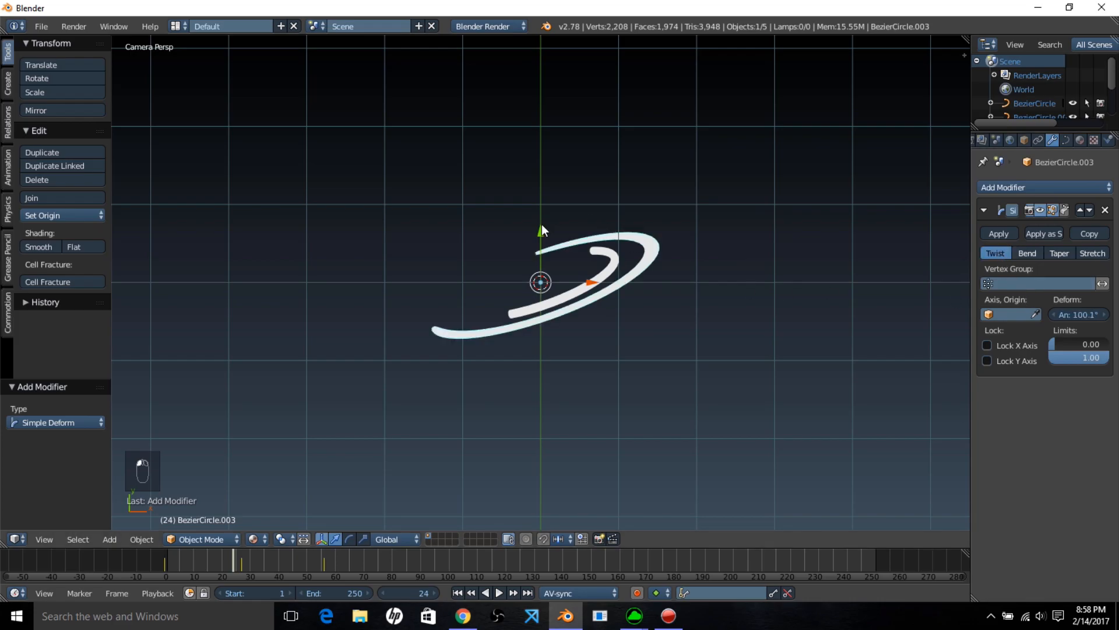
- Scale the flattened small circle used as the outer ring's bevel object down to about 0.243
scroll(475, 263, down, 3)
scroll(474, 264, down, 1)
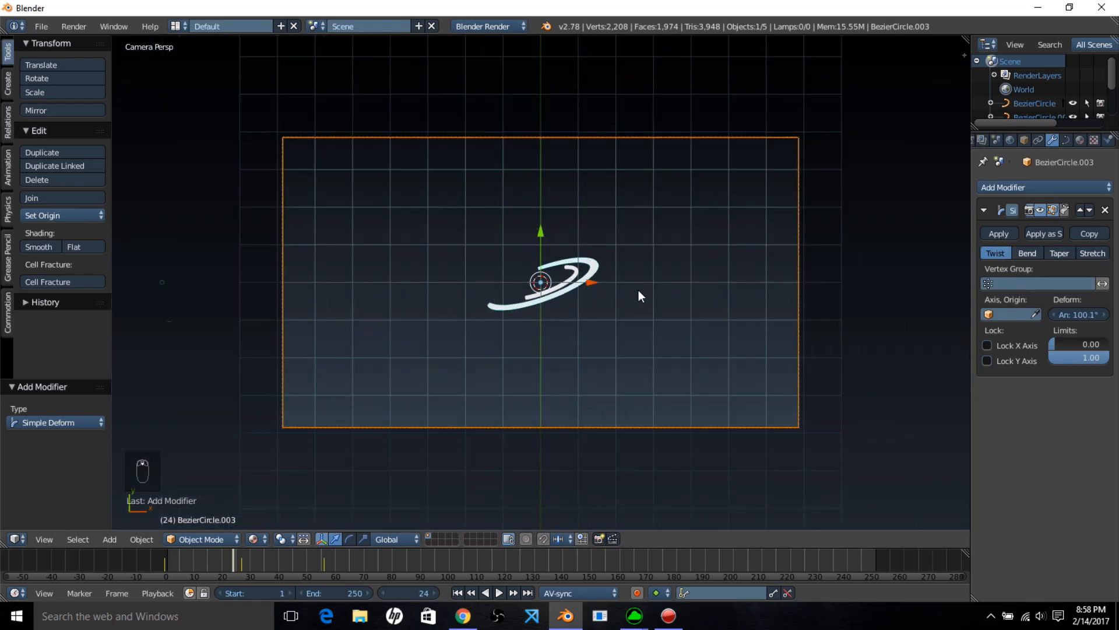
right_click(170, 322)
key(s)
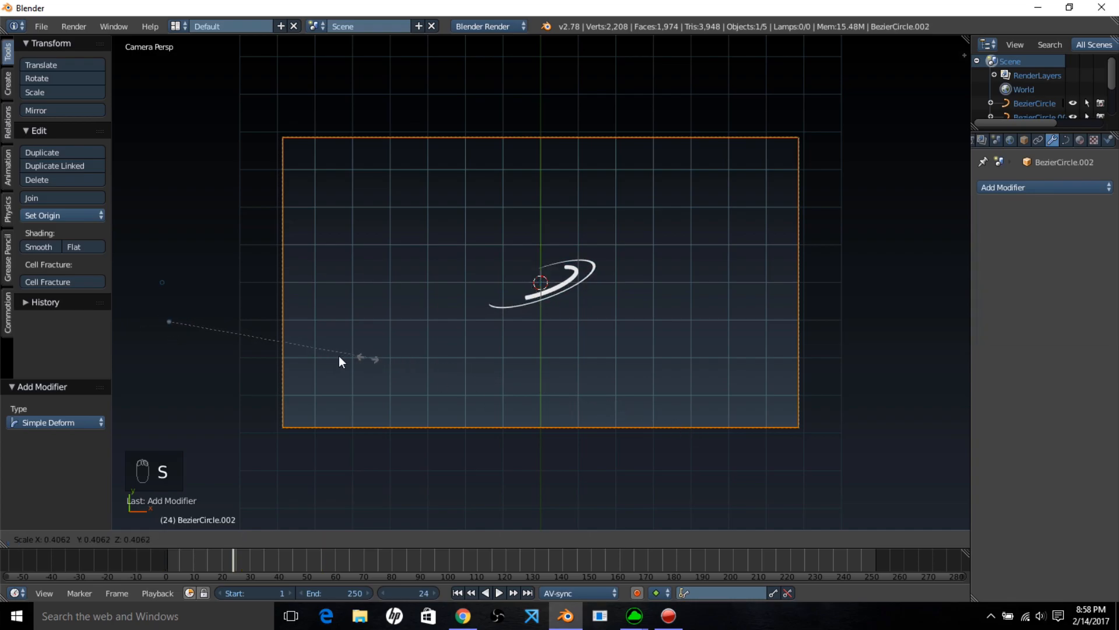
click(289, 352)
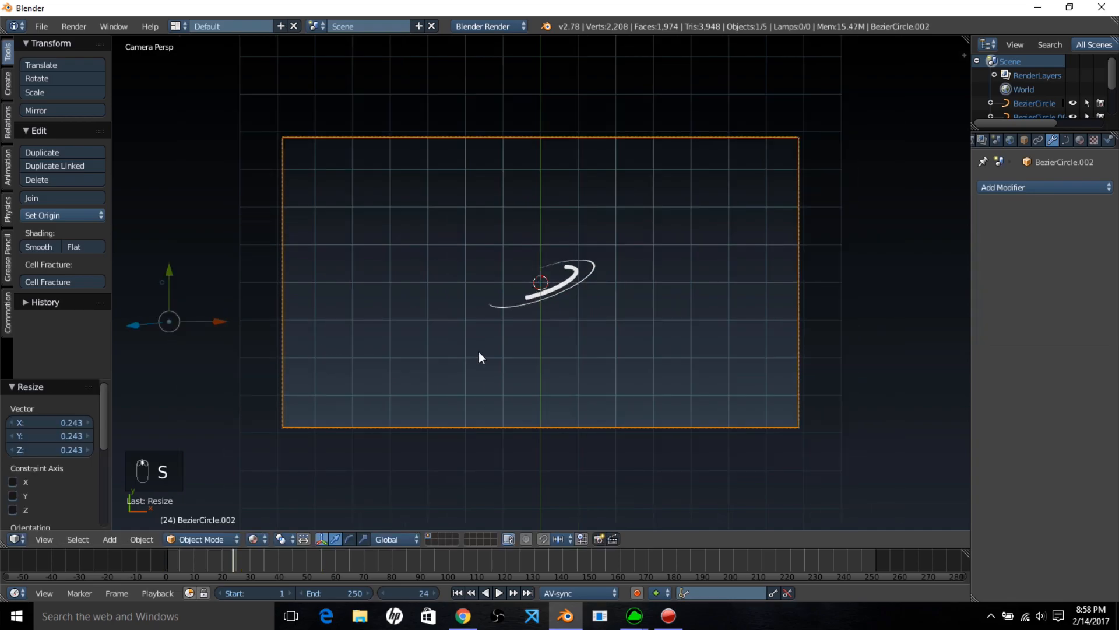
- Play the animation with the thinner outer ring and scrub the timeline to frame 18
scroll(512, 361, up, 2)
key(alt+a)
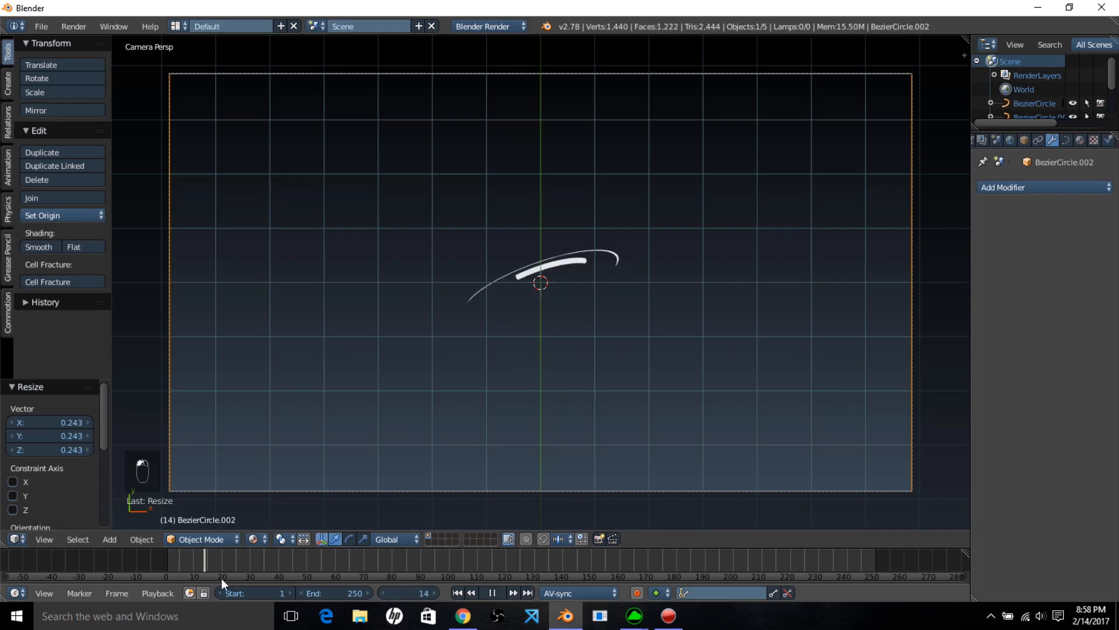
key(alt+a)
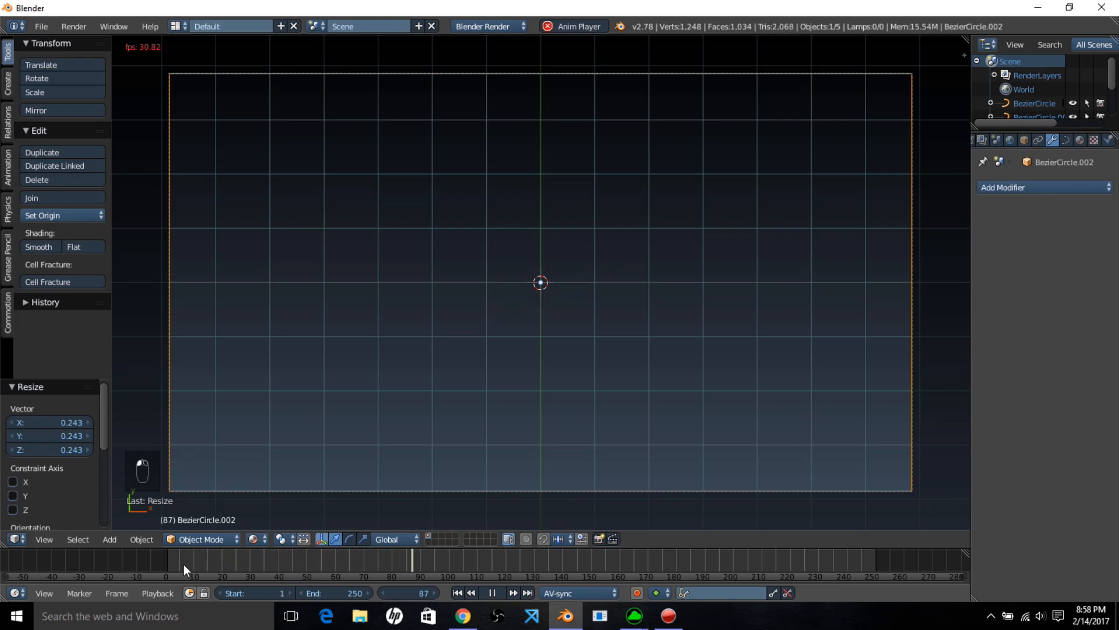
click(497, 590)
mouse_move(198, 571)
mouse_down()
mouse_move(235, 568)
mouse_move(215, 569)
mouse_up()
- Duplicate the thin outer ring in place and remove the Simple Deform modifier from the copy
scroll(611, 329, down, 2)
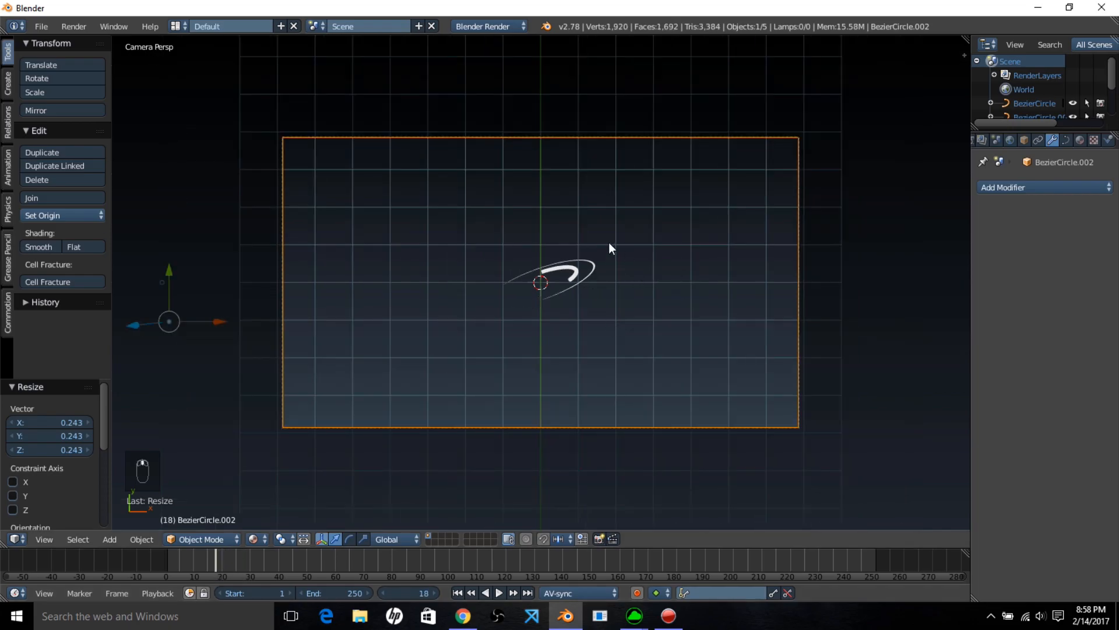
scroll(609, 243, up, 4)
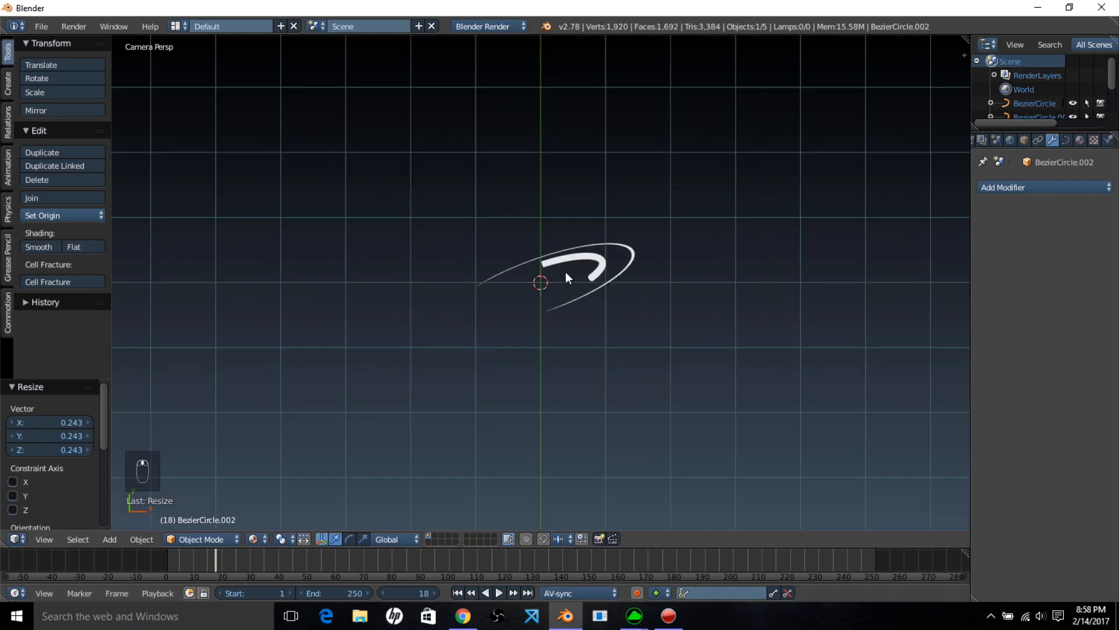
scroll(522, 277, down, 2)
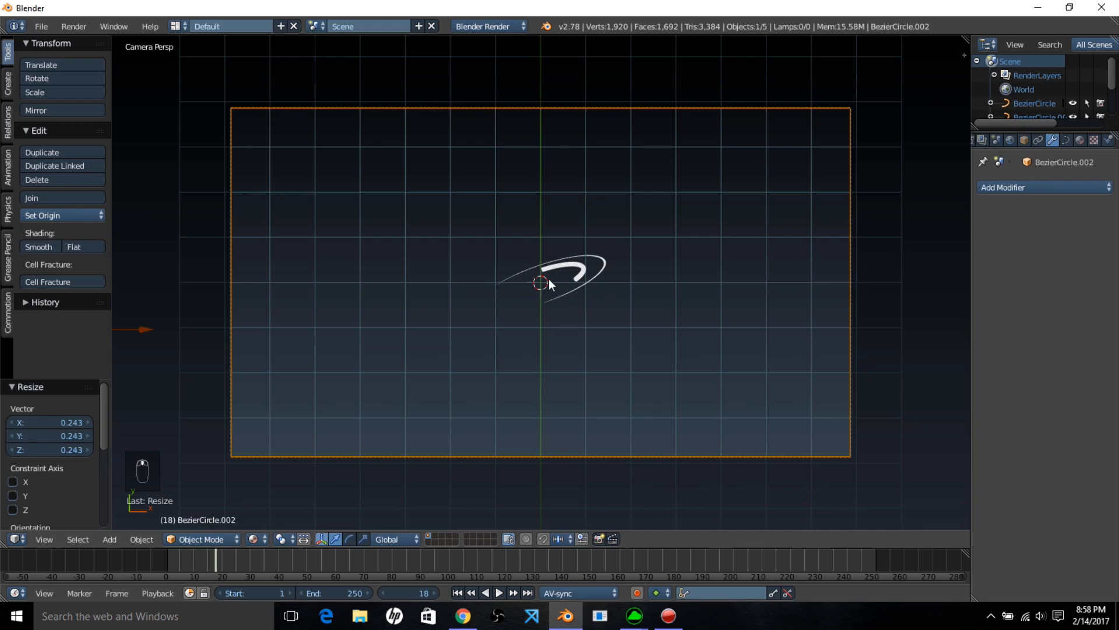
scroll(577, 278, up, 2)
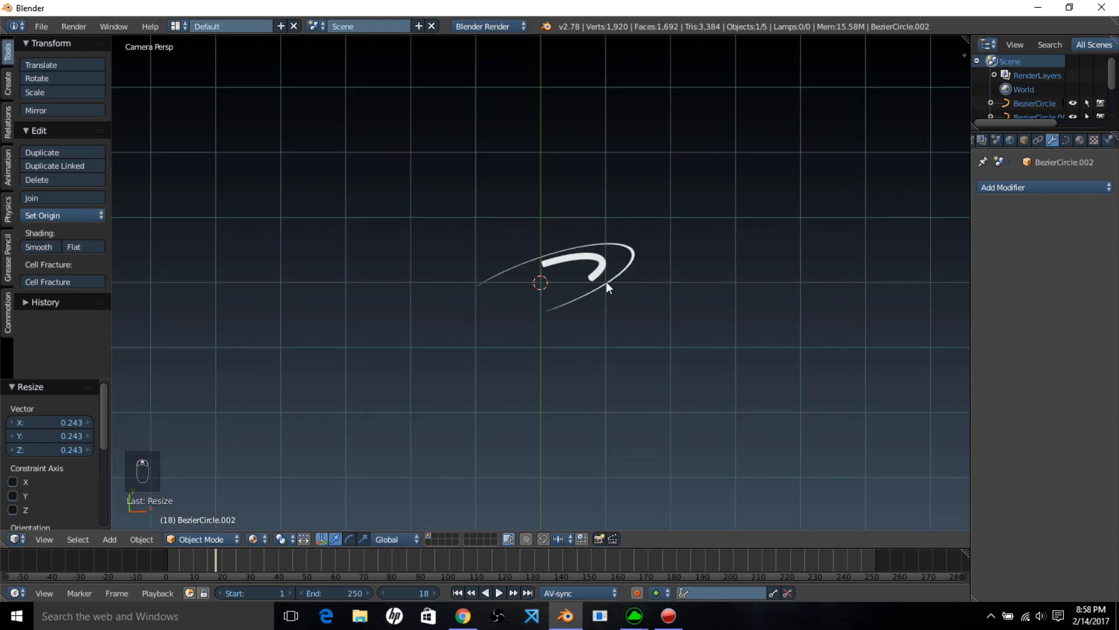
right_click(606, 282)
key(shift+d)
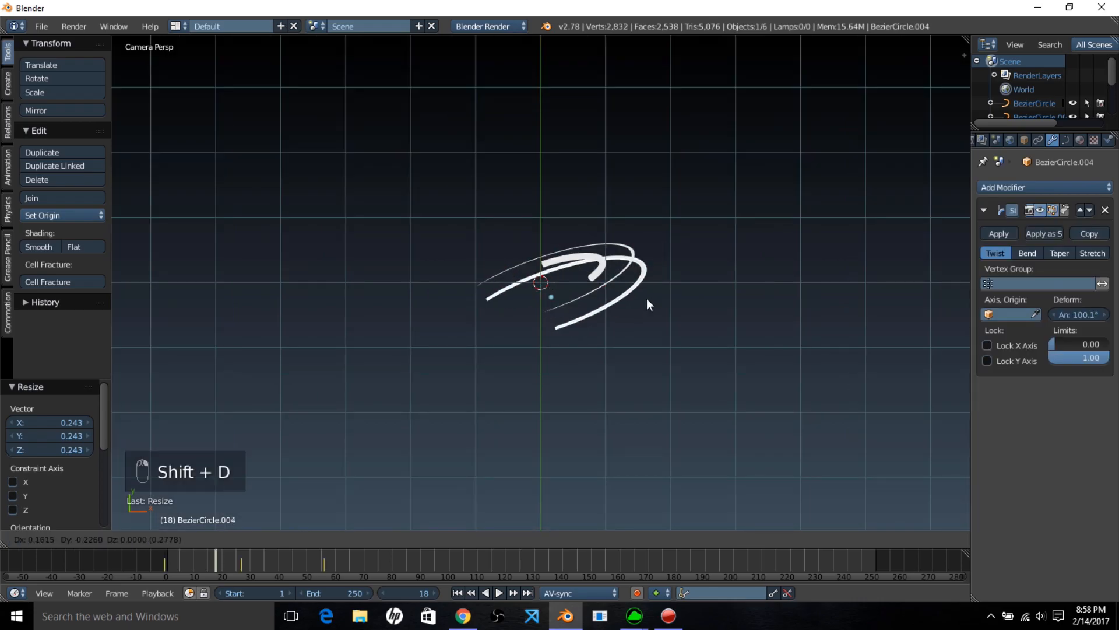
right_click(693, 256)
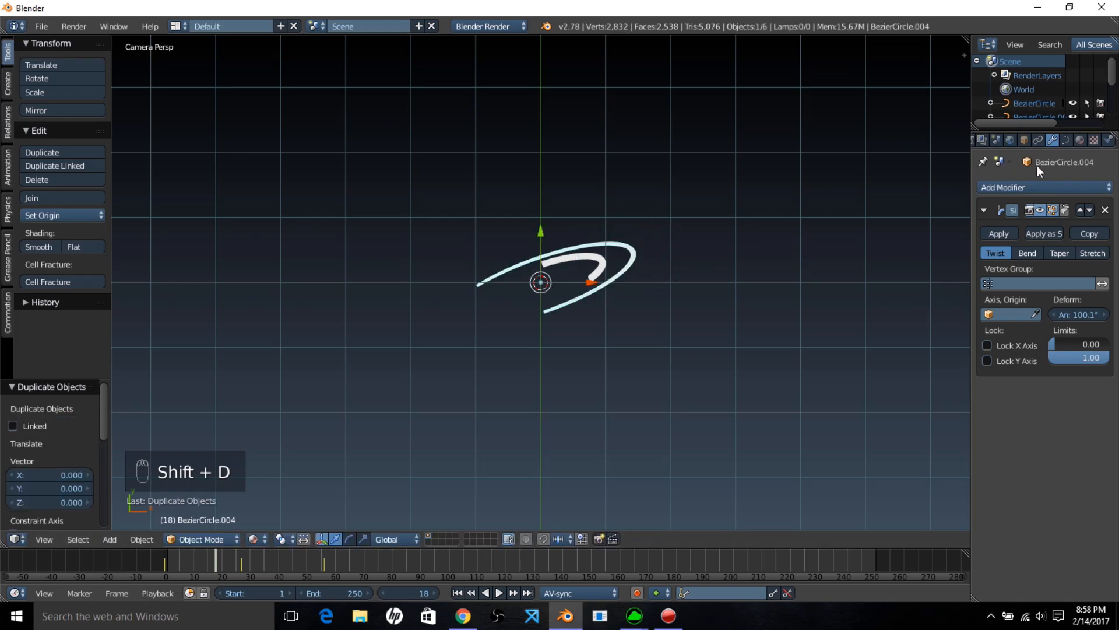
click(1105, 210)
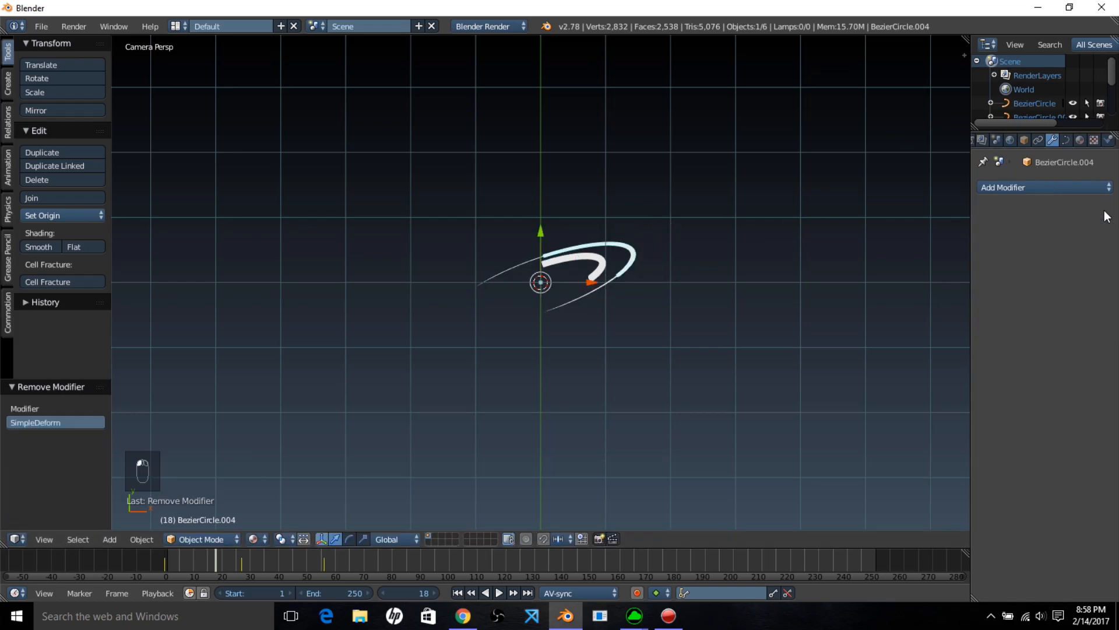
- Clear the duplicated ring's bevel object and convert the curve to a mesh
click(1068, 139)
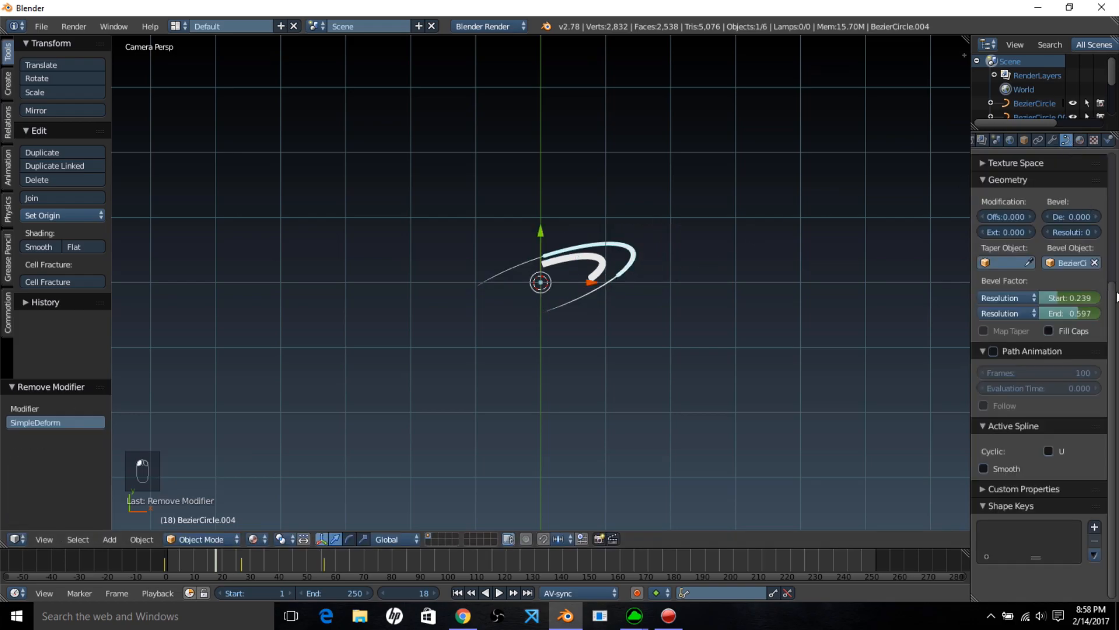
click(1095, 262)
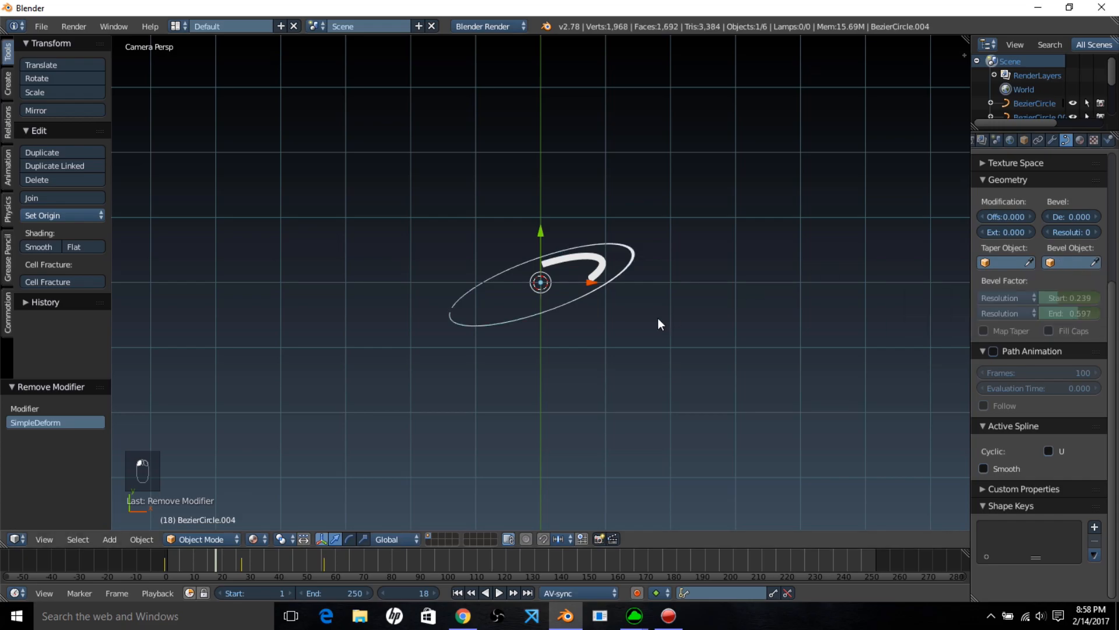
key(alt+c)
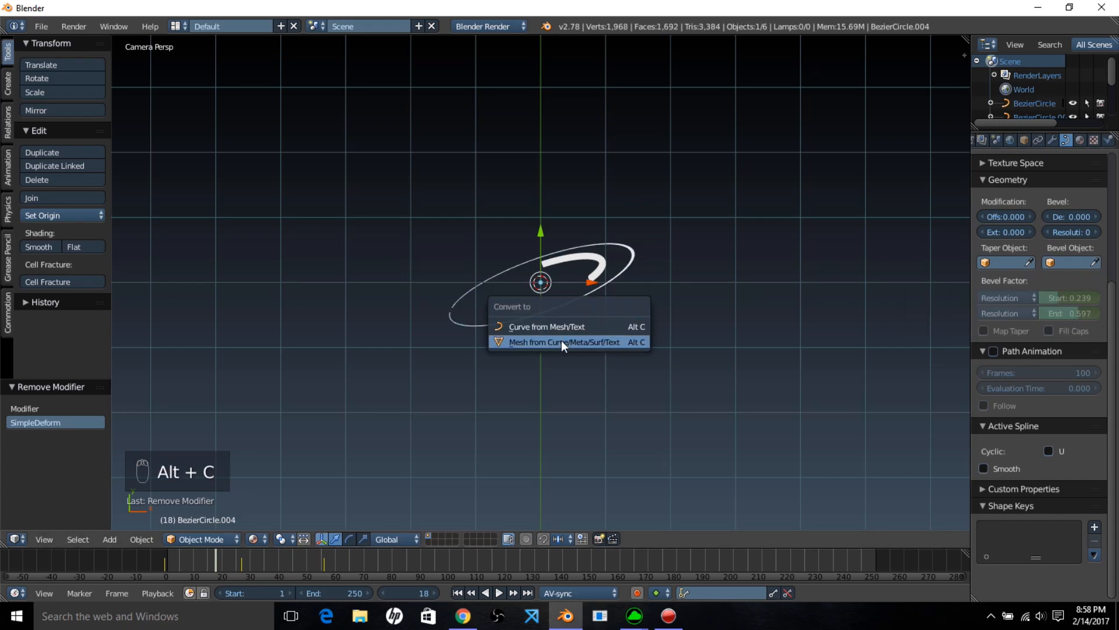
click(561, 342)
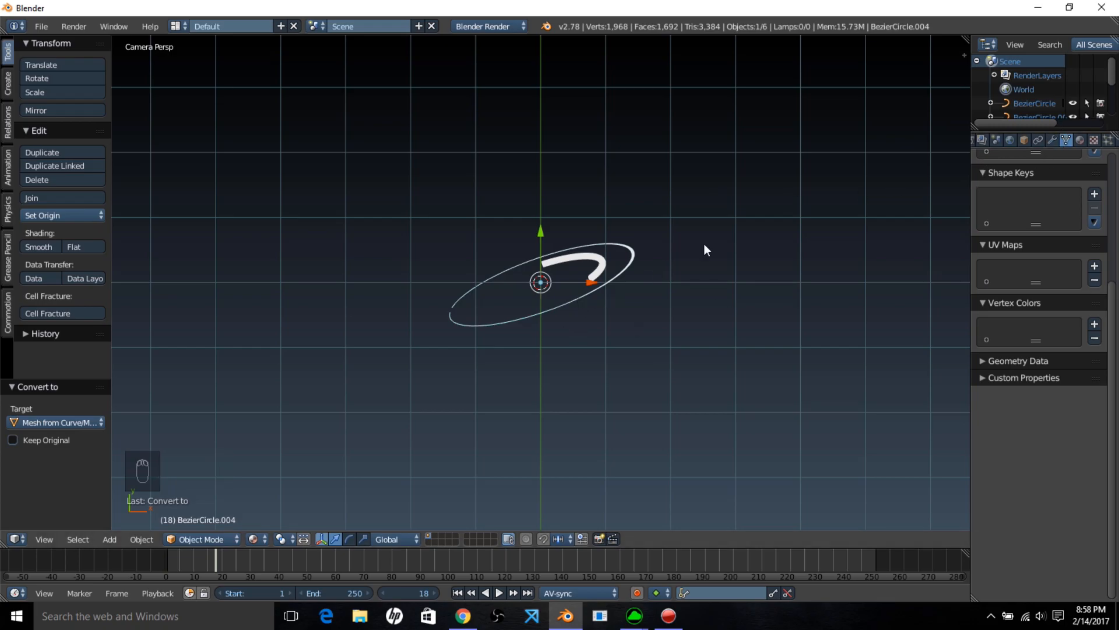
- Add a Displace modifier with a new texture to the converted mesh ring
click(1052, 140)
click(1044, 189)
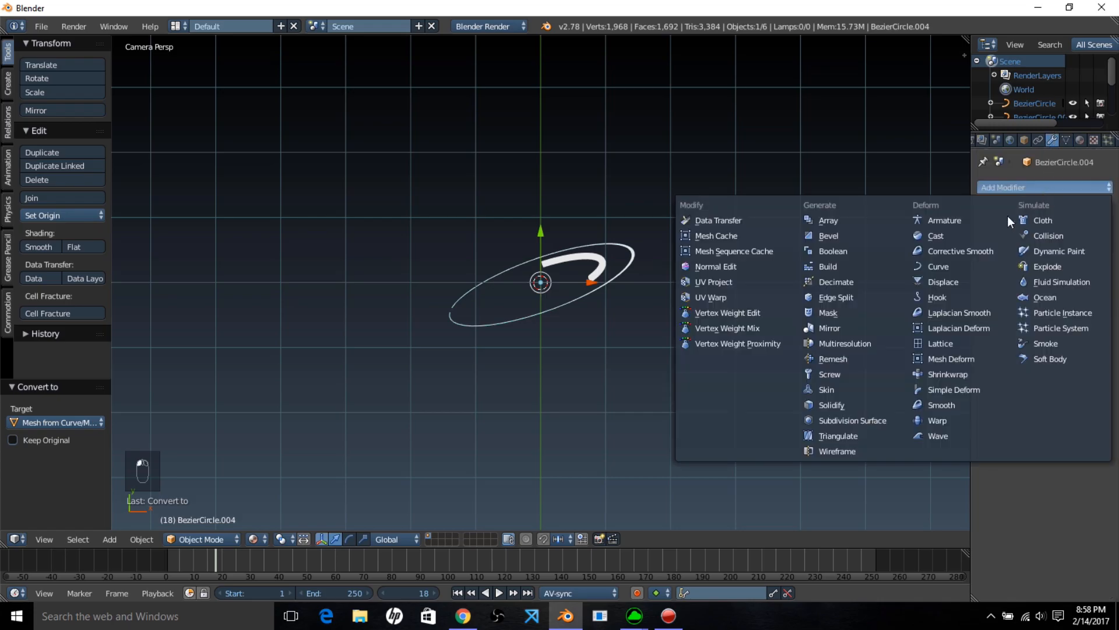
click(986, 281)
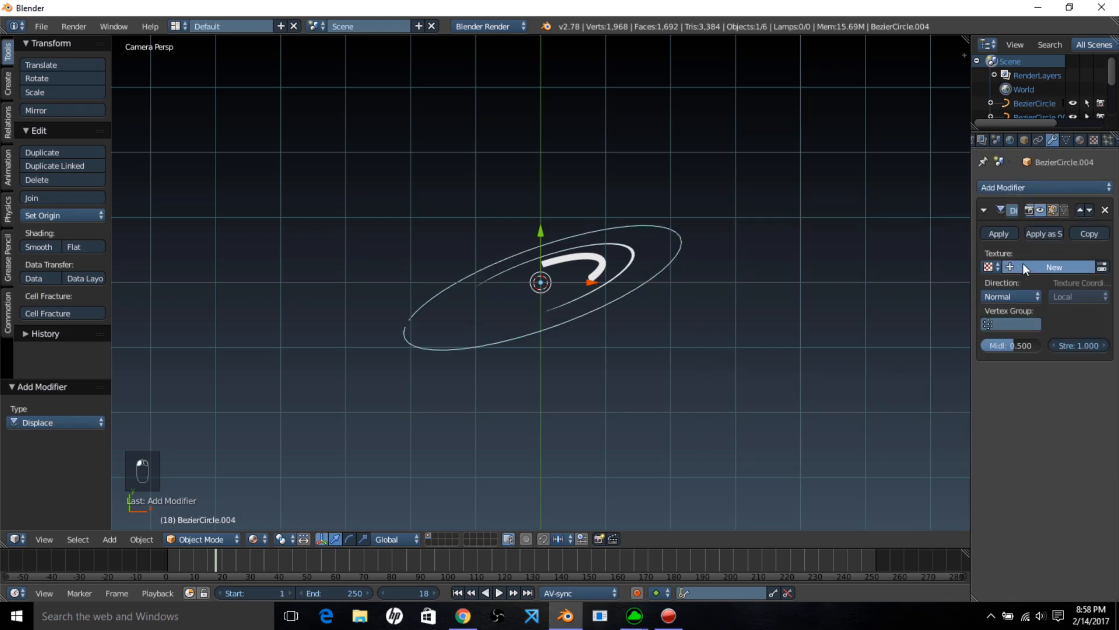
click(1023, 264)
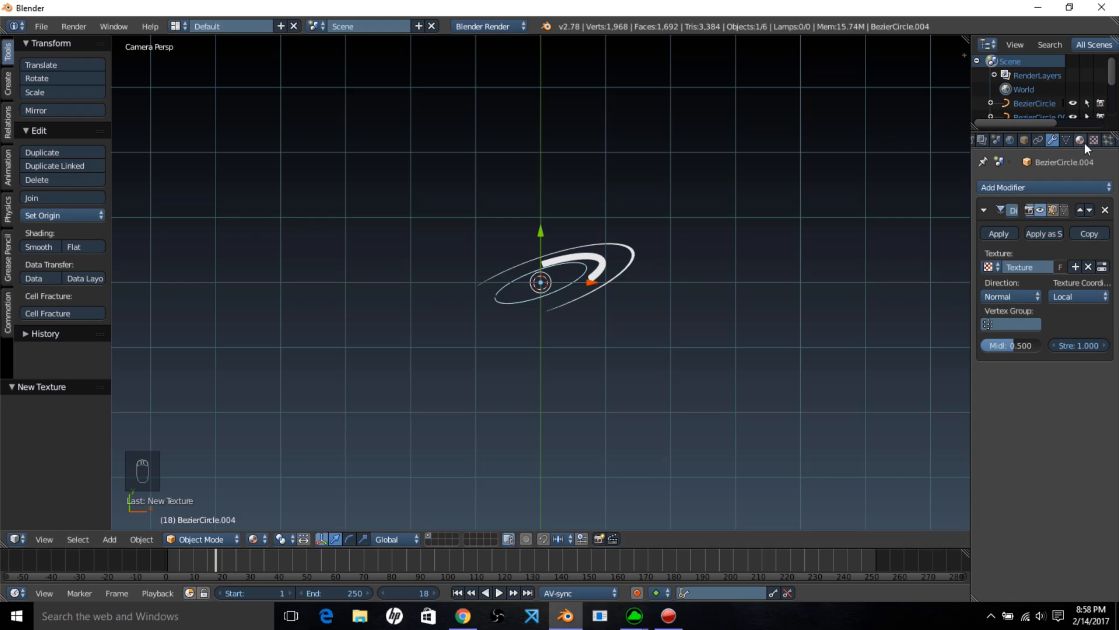
- Set the displacement texture's type to Clouds
scroll(553, 253, down, 4)
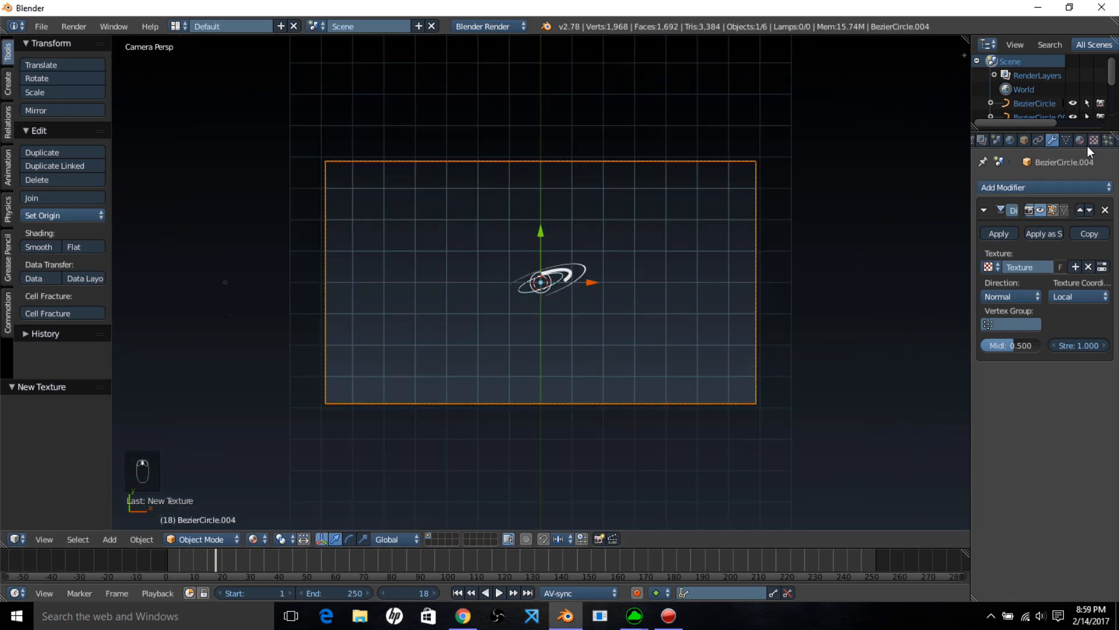
click(1094, 141)
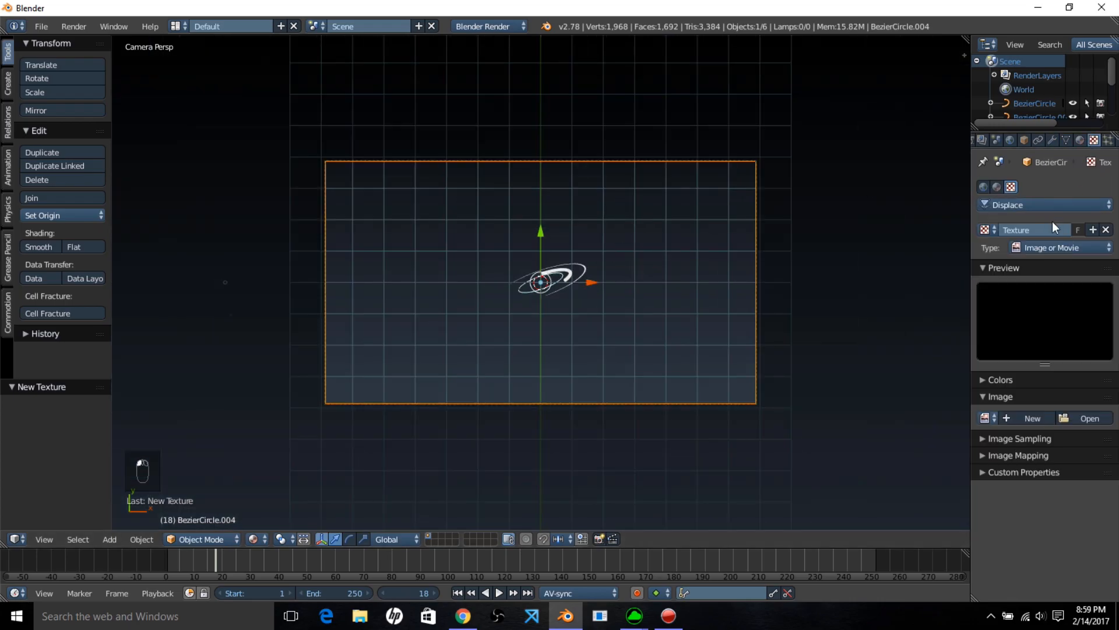
click(1044, 244)
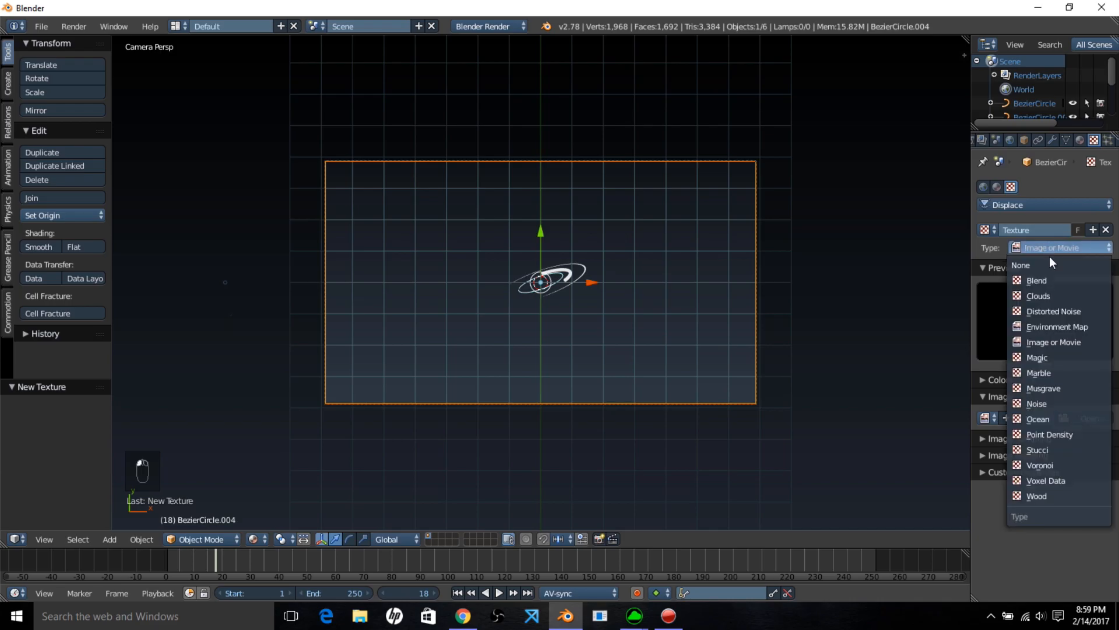
click(1052, 295)
scroll(579, 307, up, 2)
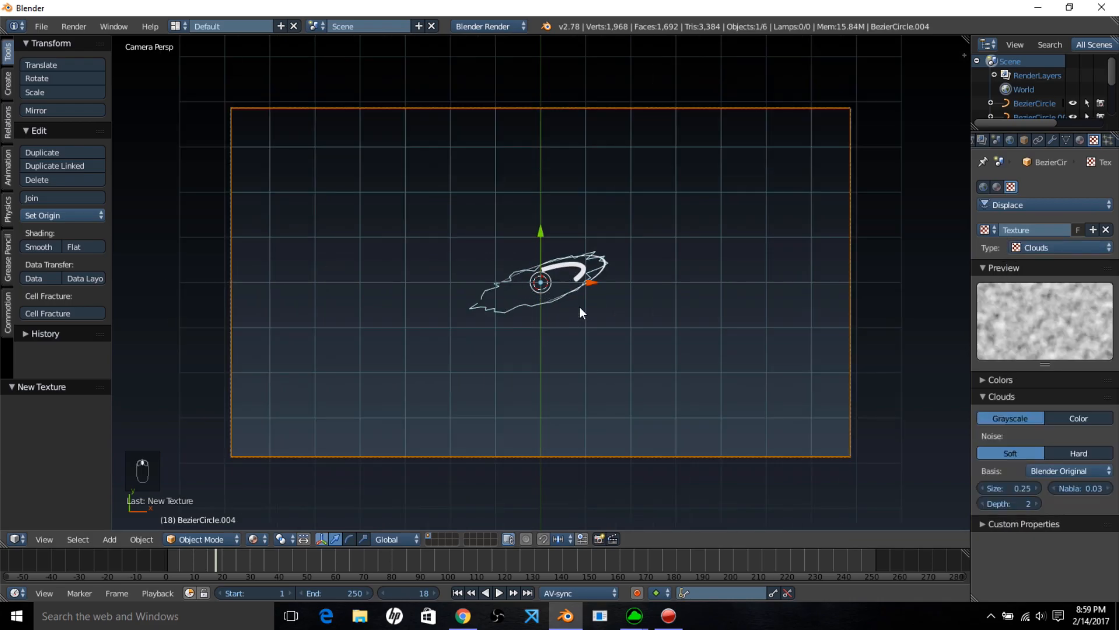
scroll(579, 307, up, 3)
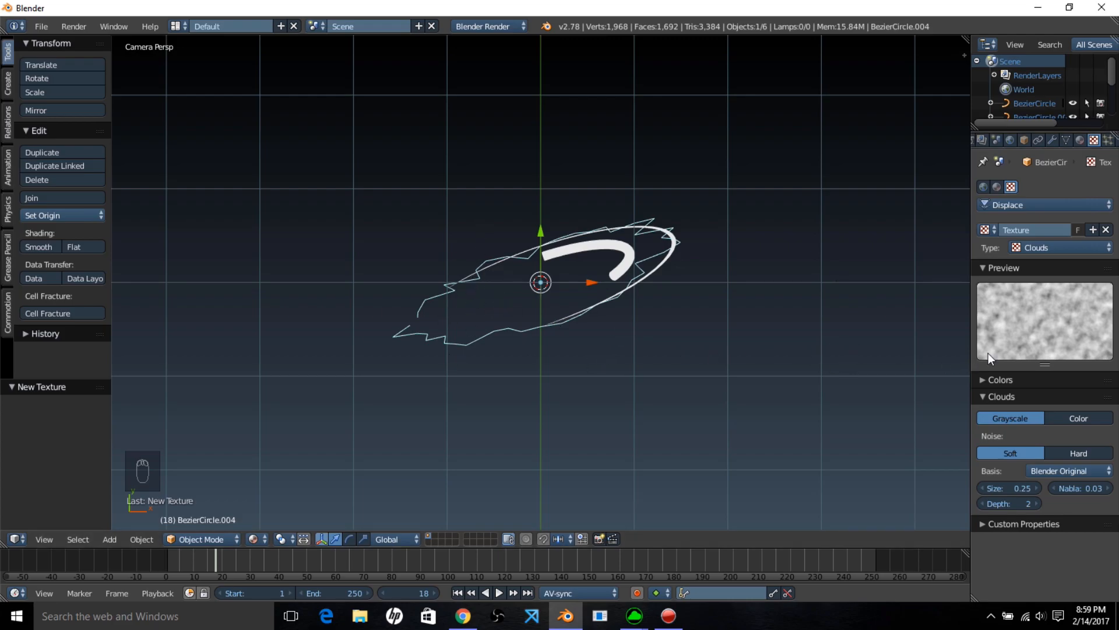
- Set the mesh ring's Displace direction to Y and its strength to 3.300
click(1055, 145)
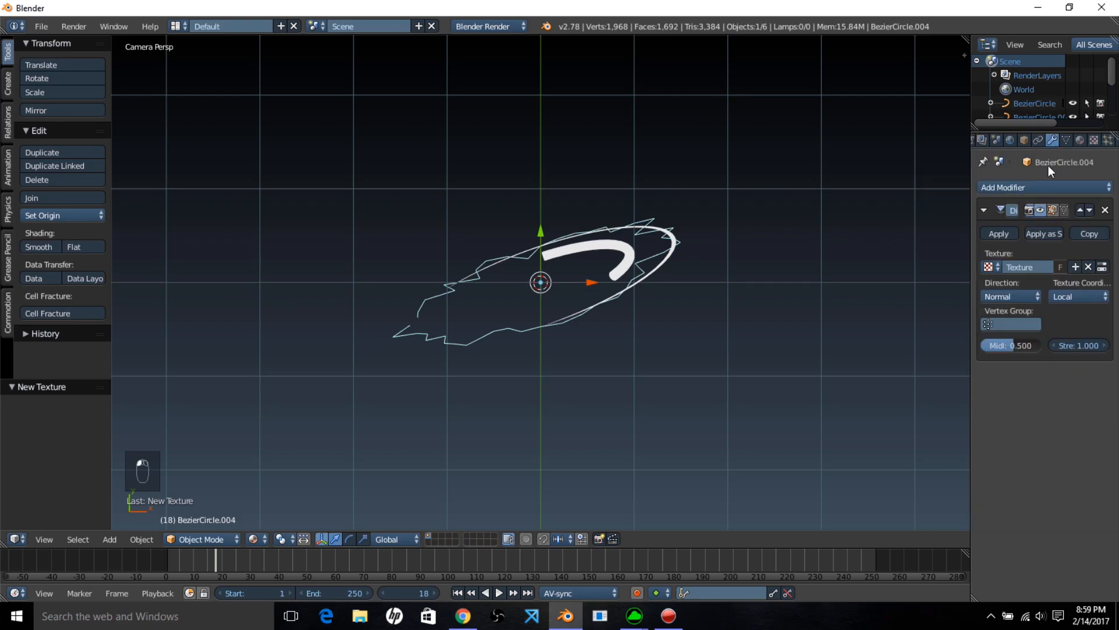
click(1048, 186)
key(Escape)
click(1011, 296)
click(1005, 267)
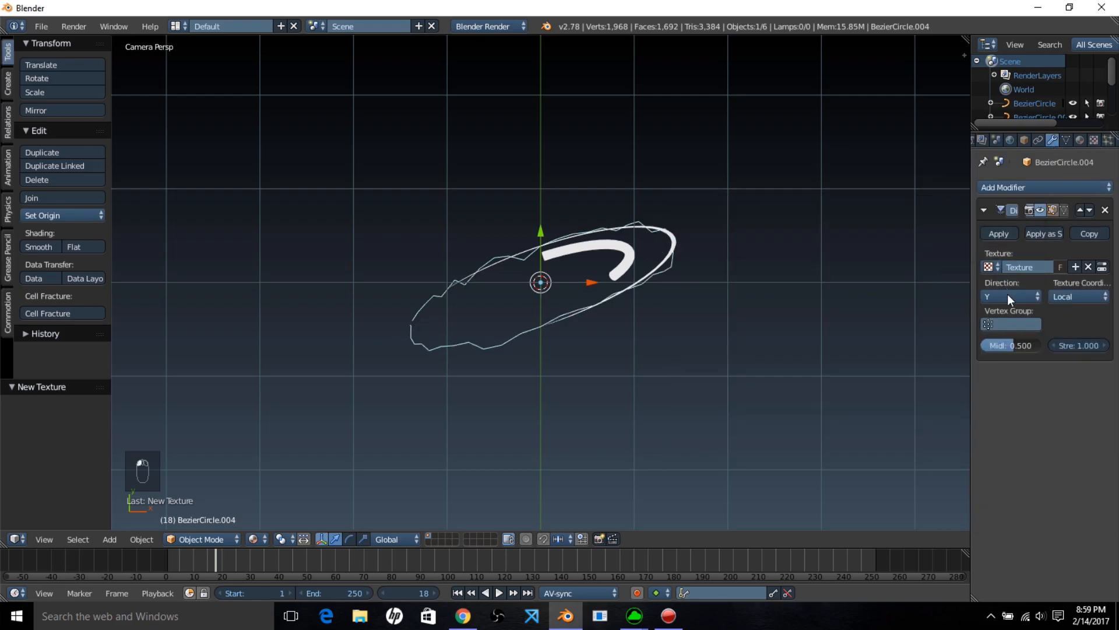
drag(1073, 345, 1096, 345)
- Add a Subdivision Surface modifier to the displaced ring and set its View subdivisions to 2
click(1070, 187)
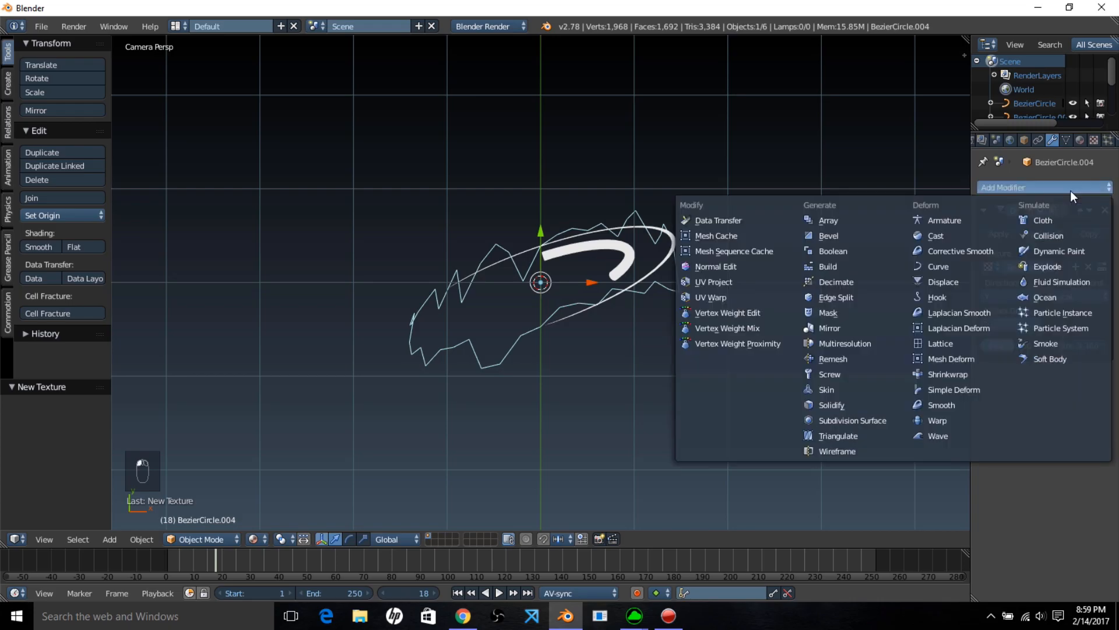
click(858, 423)
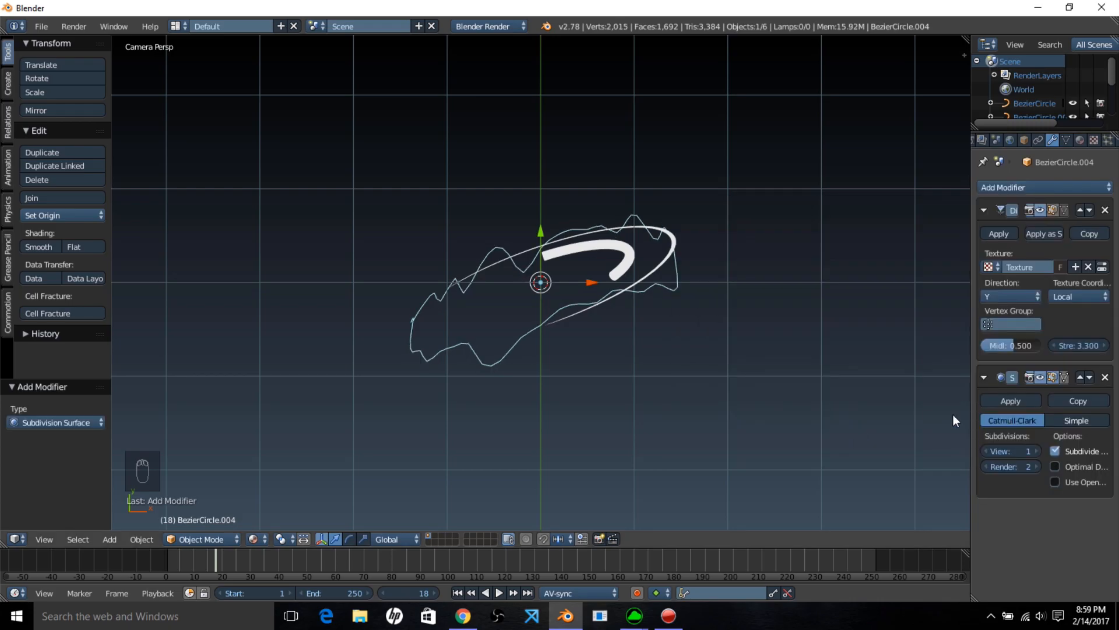
click(1019, 449)
text(2)
key(Return)
- Duplicate the displaced ring, place the copy outside the camera frame about -10.955 in X and 1.097 in Y away, and return to camera view
scroll(524, 316, down, 5)
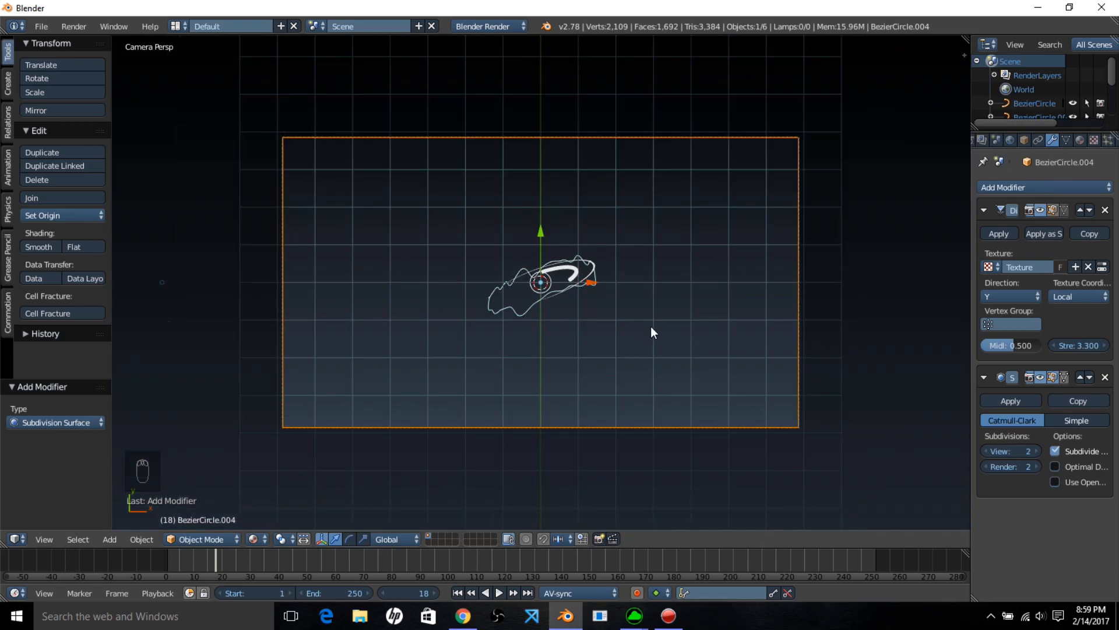
key(shift+d)
click(251, 291)
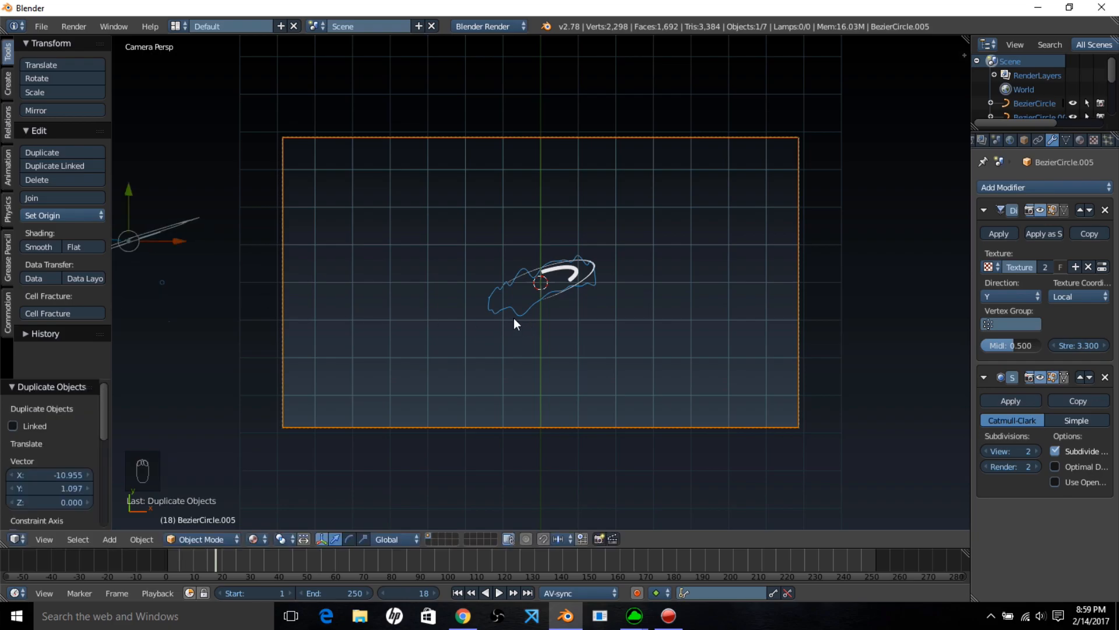
middle_drag(519, 323, 440, 287)
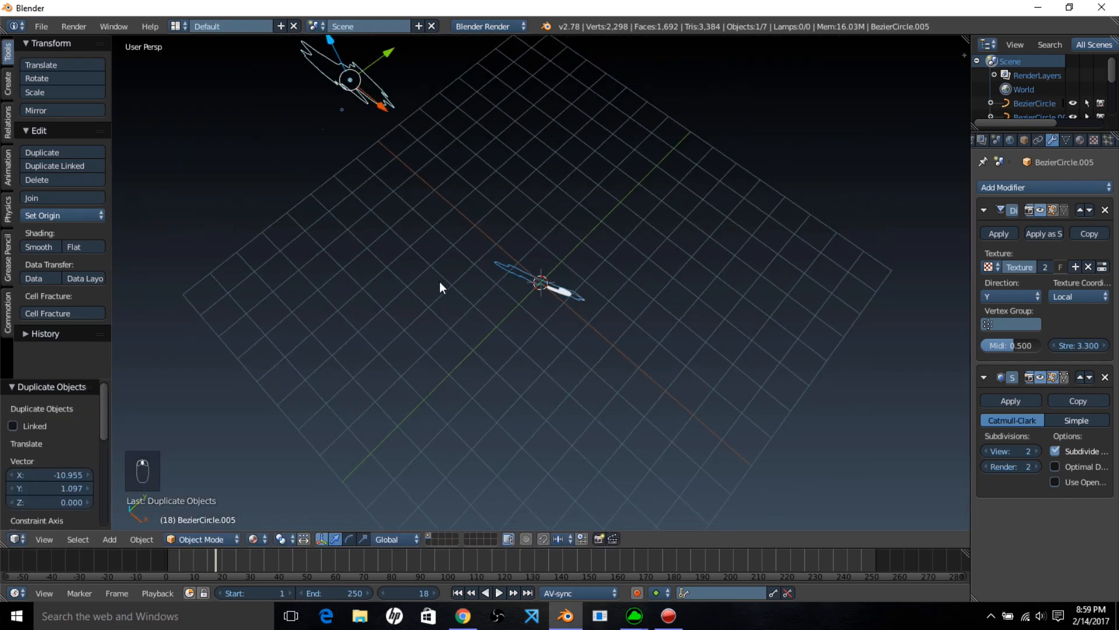
key(KP_0)
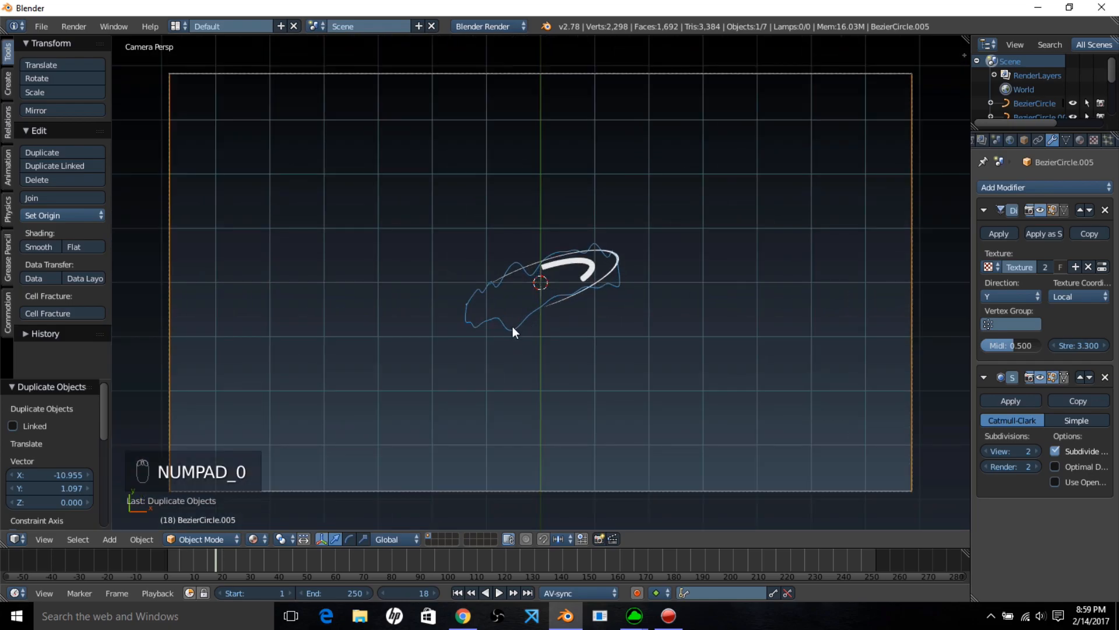
- Set the original displaced ring's Displace direction to Z and its strength to 0.800
right_click(512, 330)
click(1001, 295)
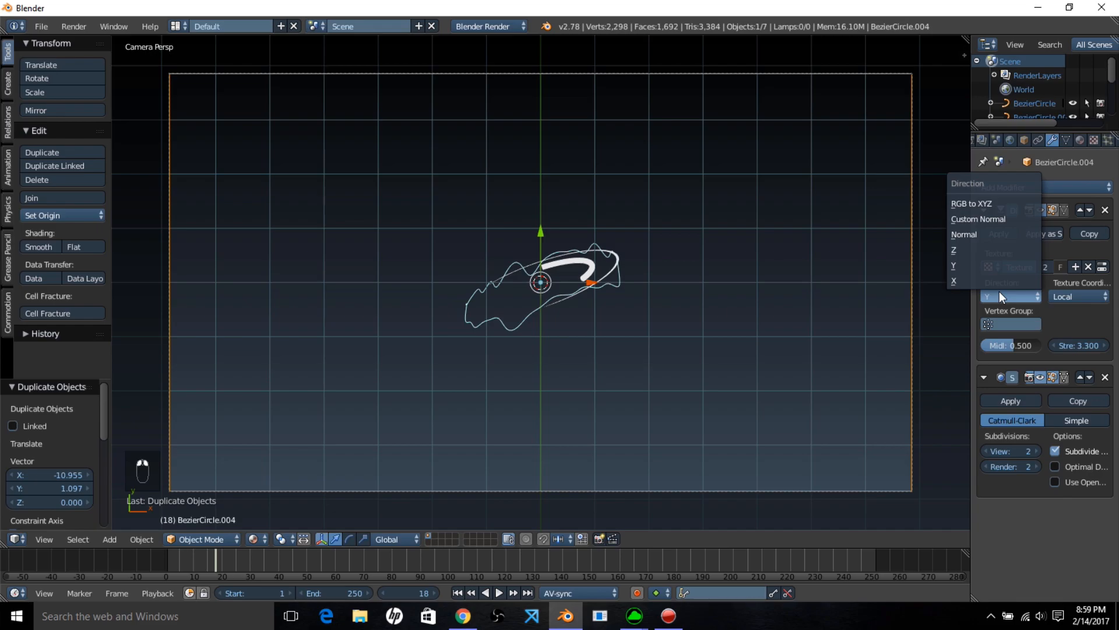
click(972, 249)
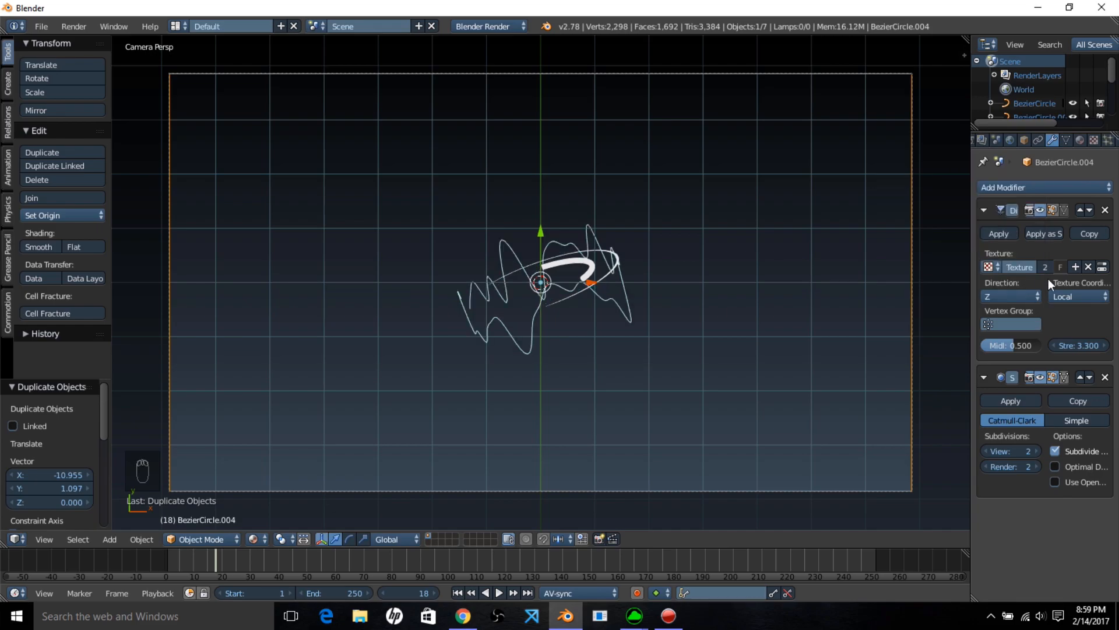
drag(1079, 346, 1014, 345)
drag(1094, 347, 1106, 347)
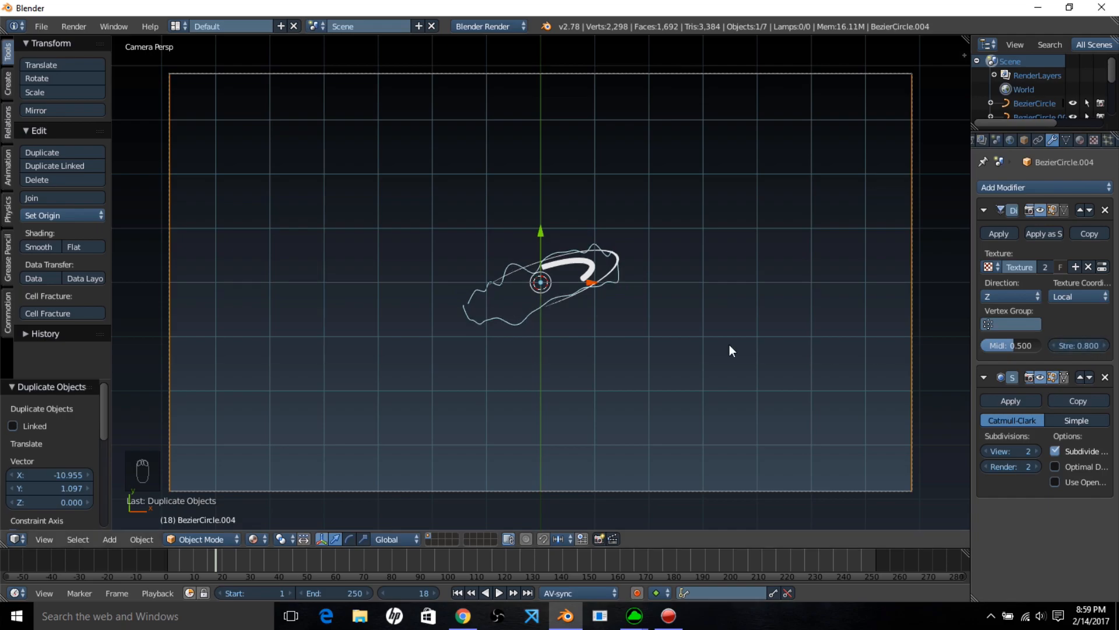
- Duplicate the displaced ring and place the copy outside the camera frame, about -10.059 in X and -0.465 in Y away
scroll(729, 348, down, 1)
key(shift+d)
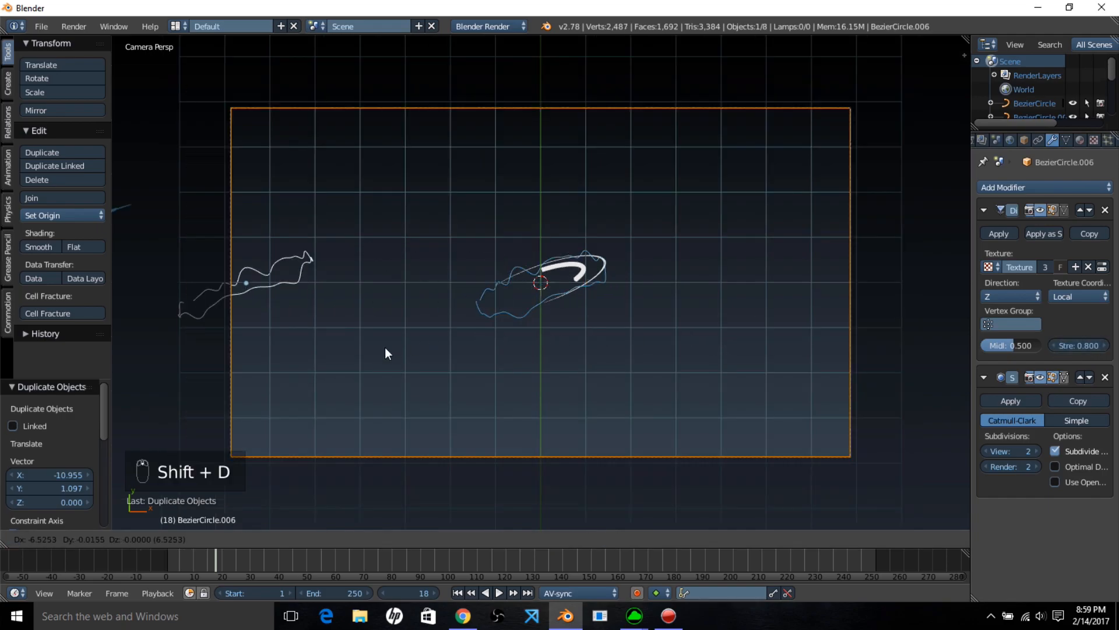
click(263, 358)
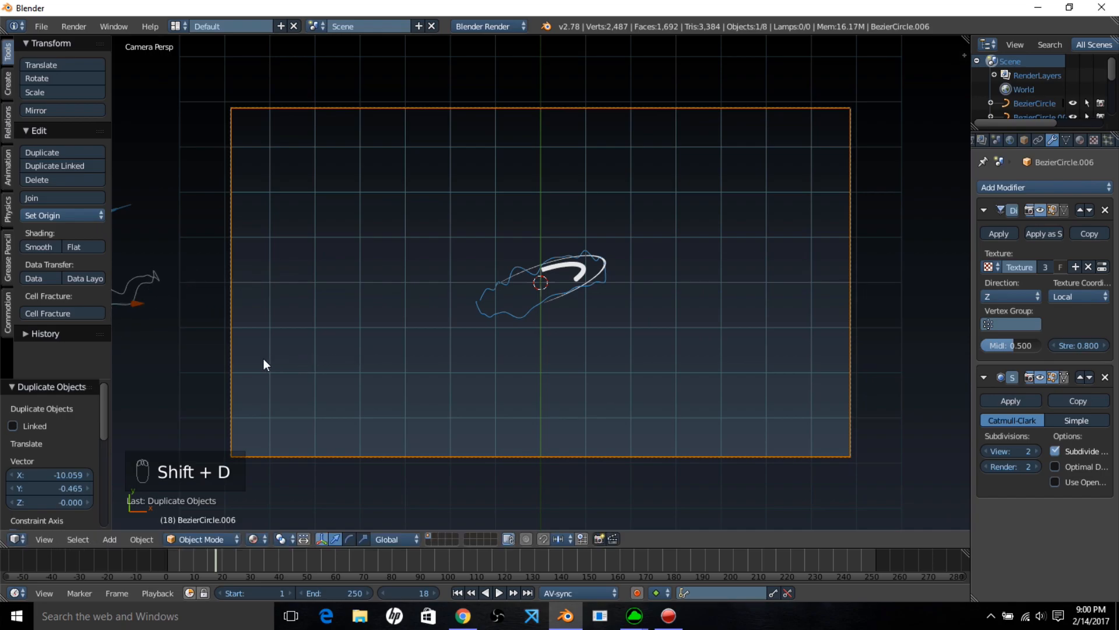
- Convert the original displaced ring inside the camera frame from a mesh to a curve
right_click(603, 287)
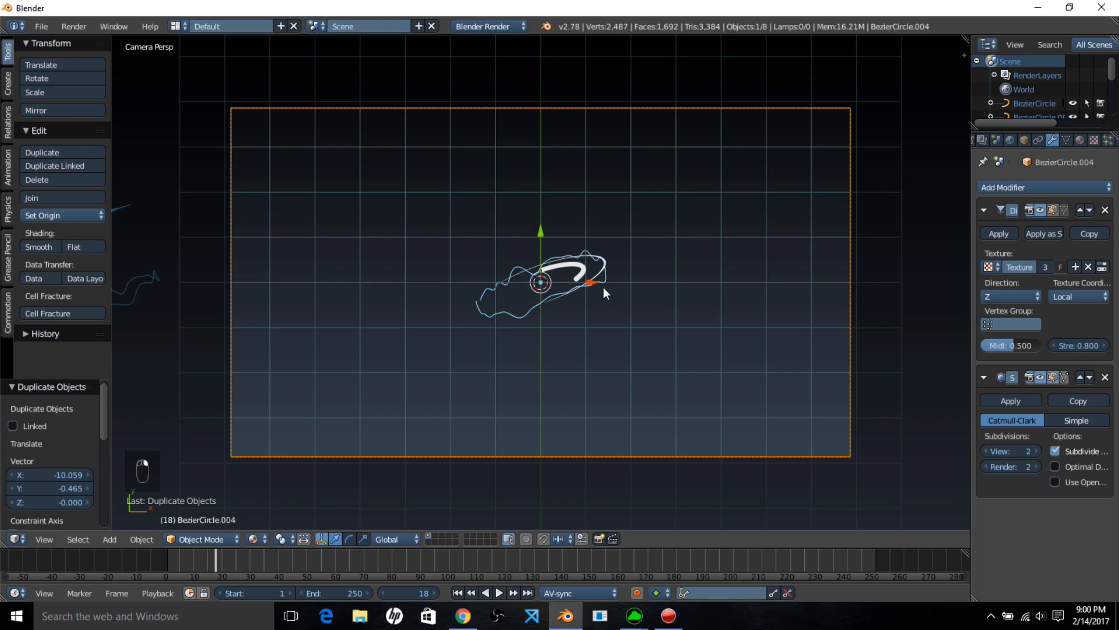
key(alt+c)
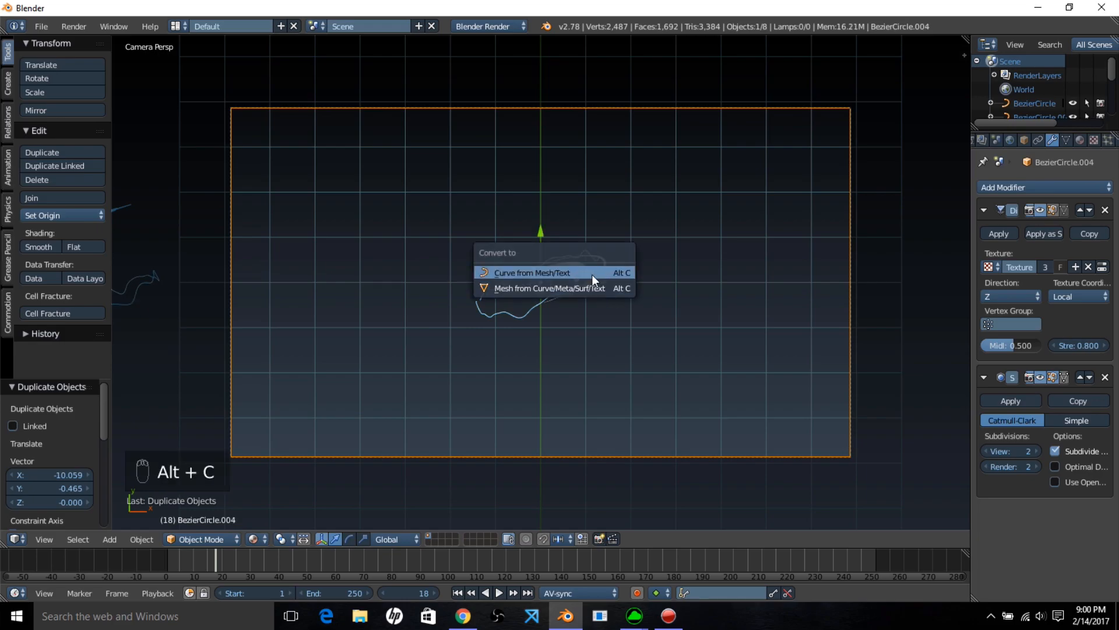
click(592, 274)
scroll(601, 286, up, 3)
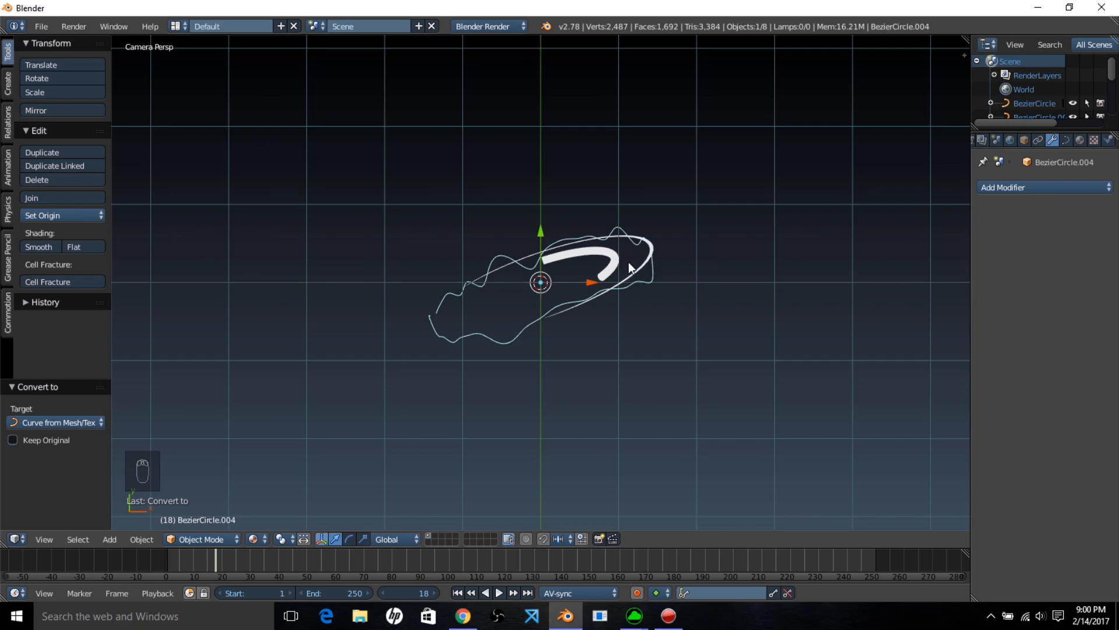
scroll(641, 261, down, 3)
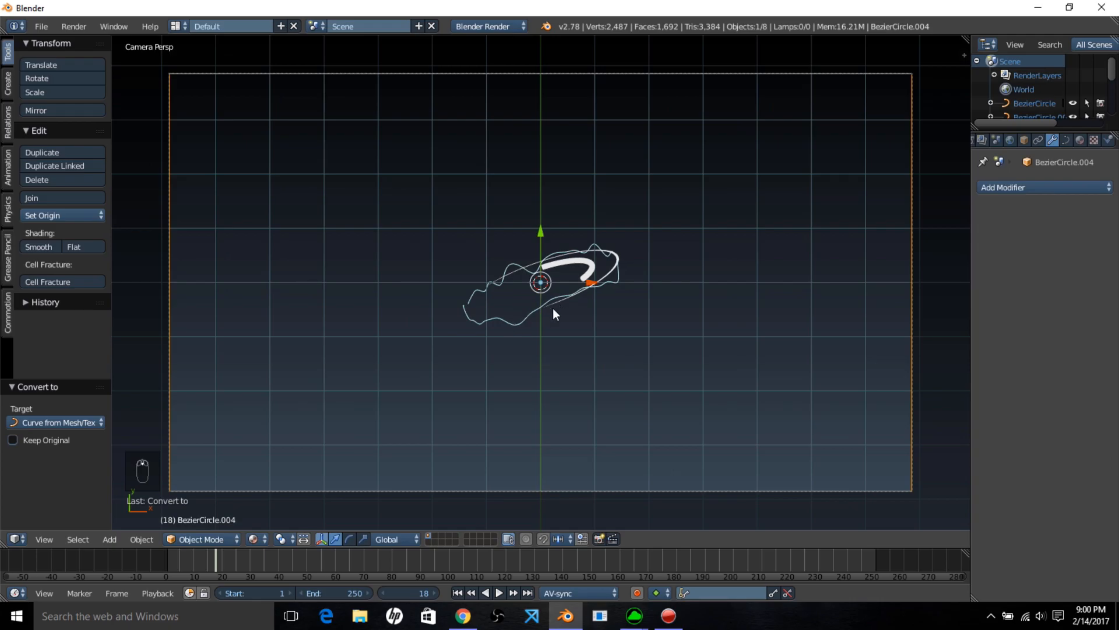
- Set BezierCircle.002 as the bevel object of the converted wavy curve
click(1064, 141)
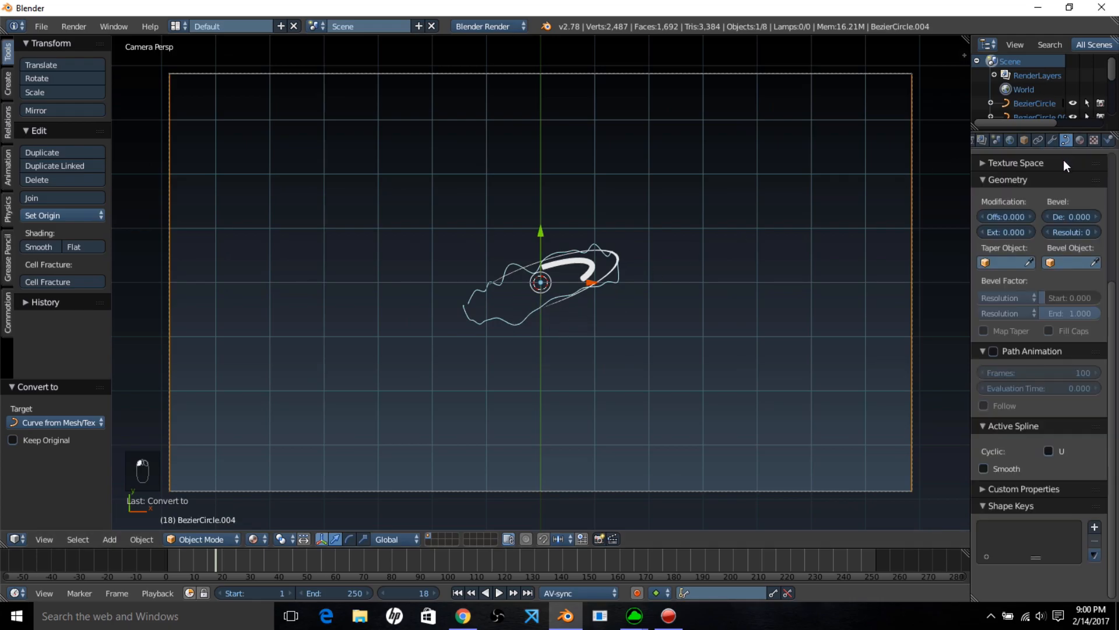
scroll(669, 279, down, 3)
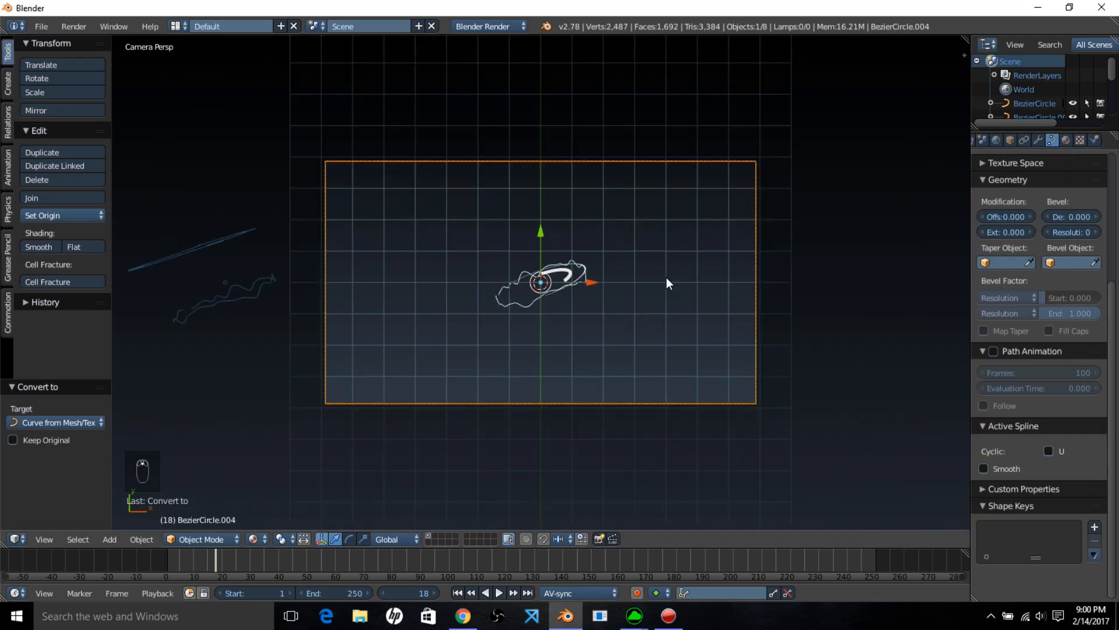
click(1066, 262)
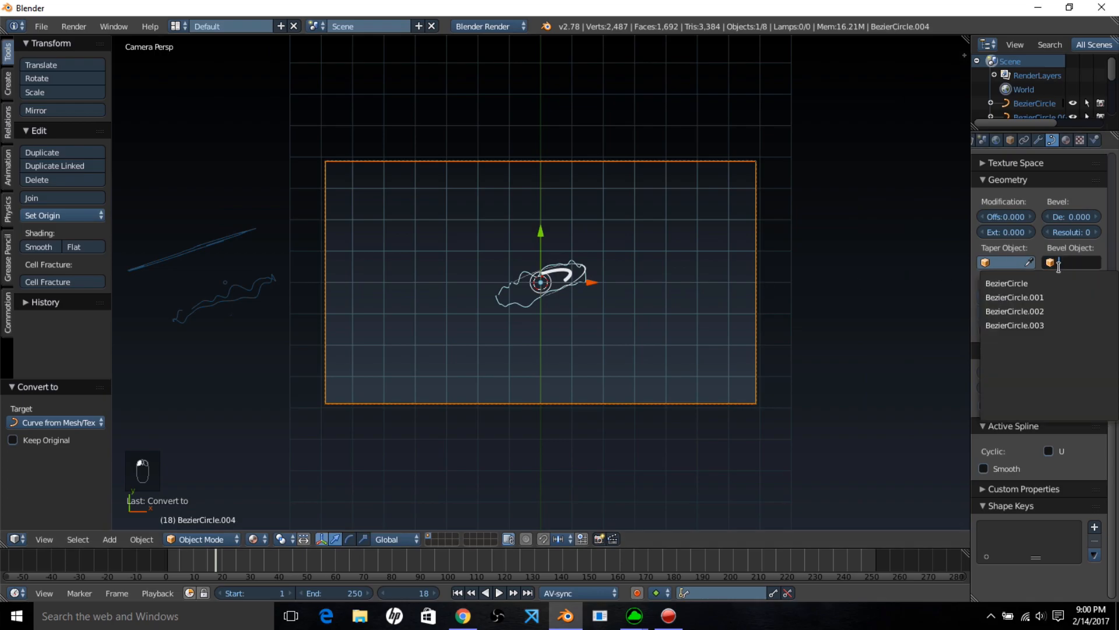
click(1050, 310)
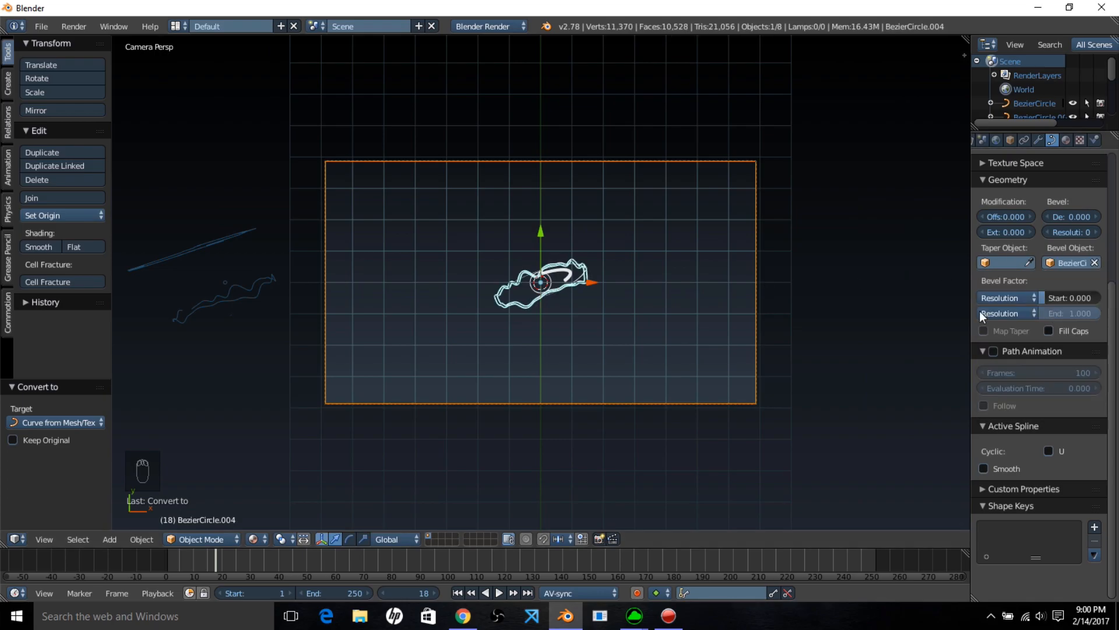
scroll(657, 312, up, 4)
scroll(642, 274, down, 1)
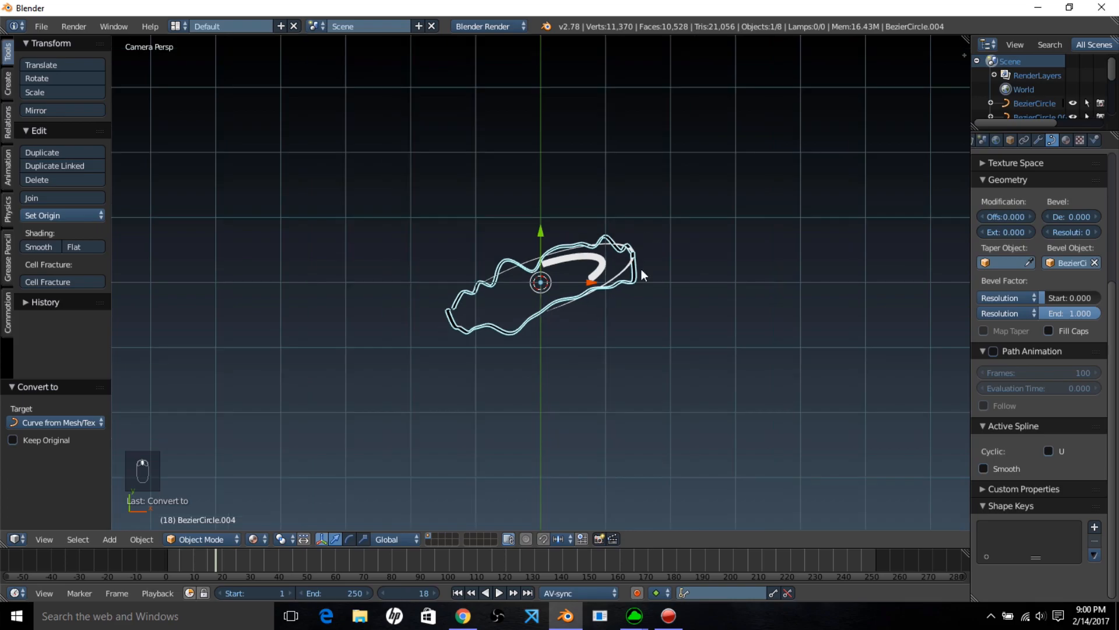
- Widen the properties editor and compare the bevel settings of the thin outer ring and the wavy curve
right_click(624, 278)
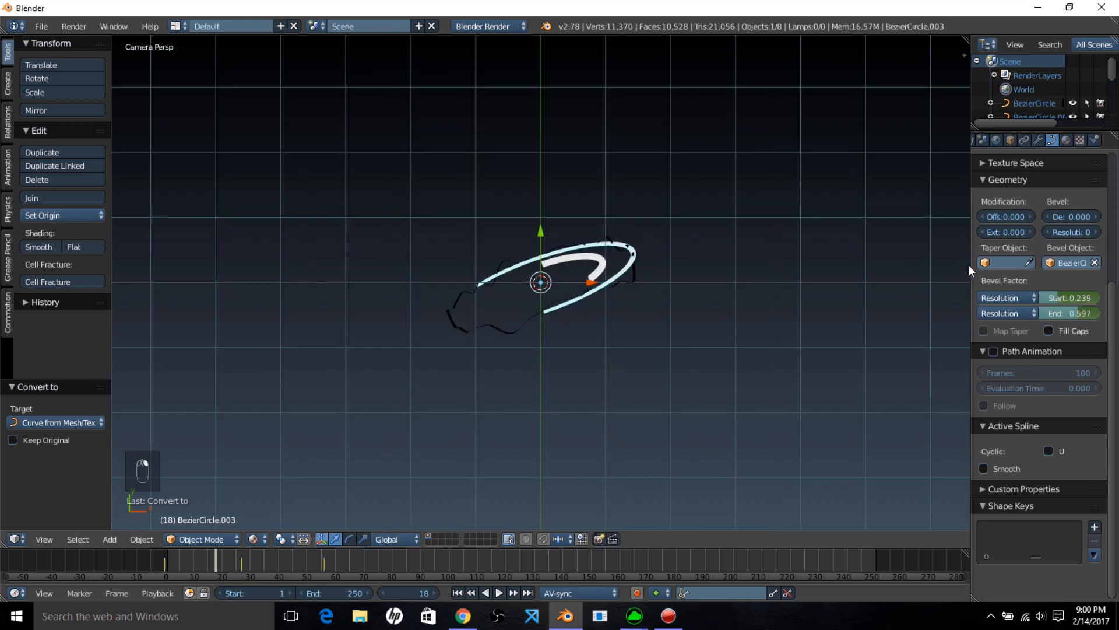
drag(970, 269, 899, 271)
right_click(588, 285)
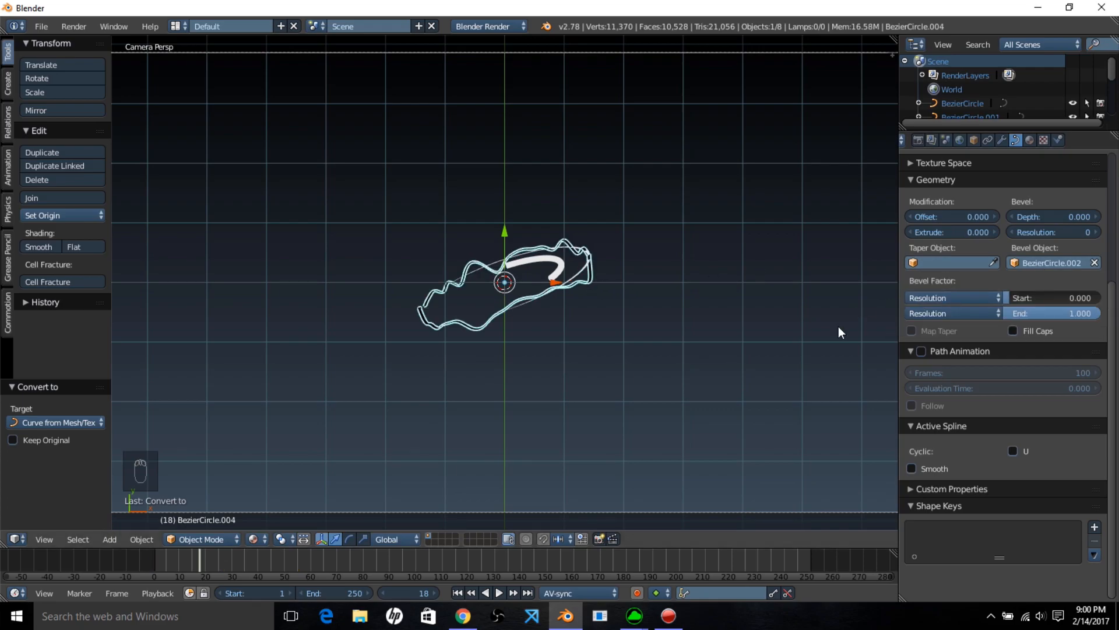
- Duplicate the thin outer ring and place the copy below the camera frame, about -0.263 in X and -6.461 in Y away
scroll(602, 306, down, 4)
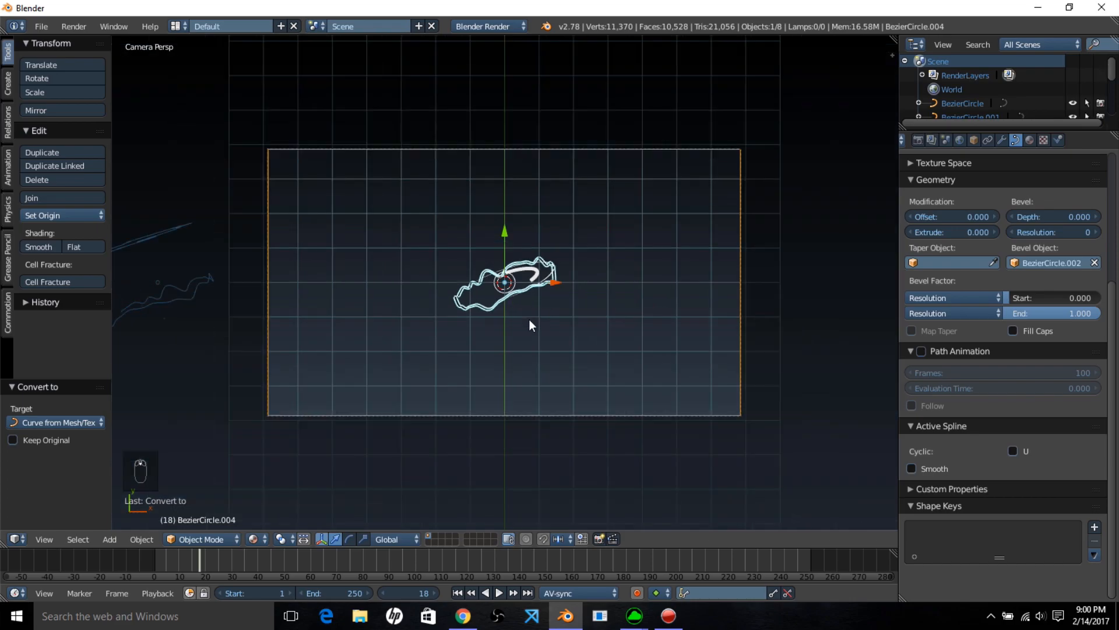
right_click(534, 280)
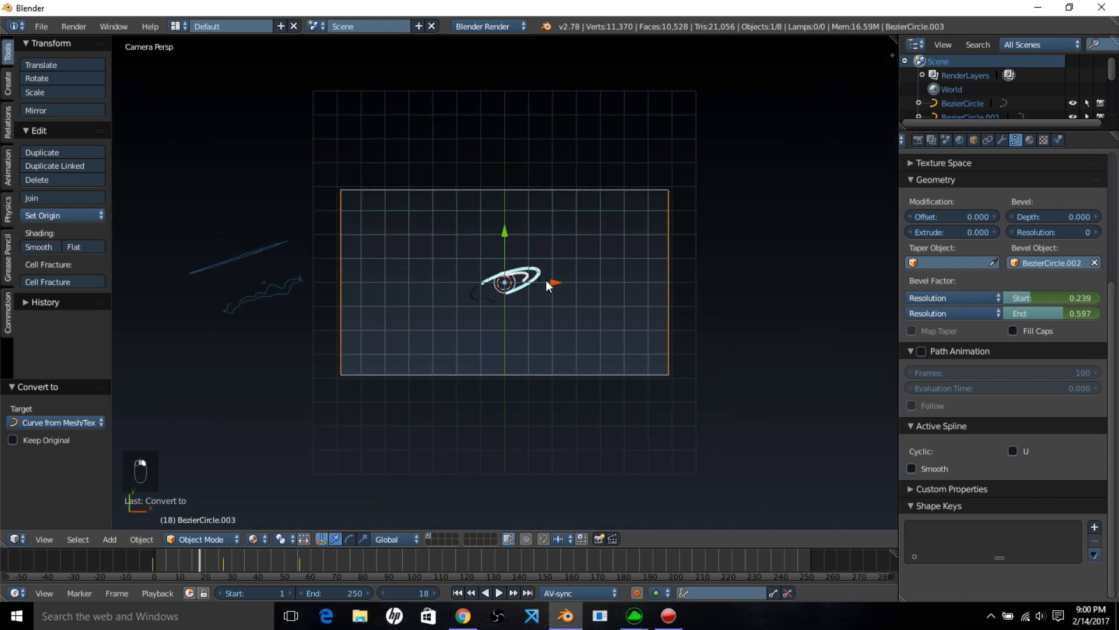
key(shift+d)
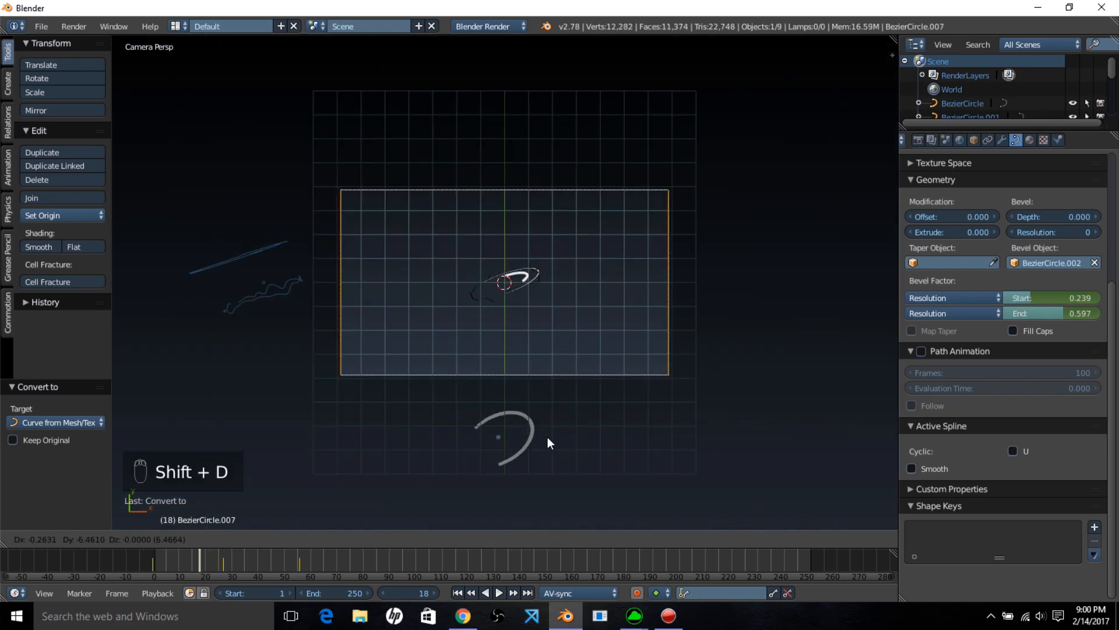
click(547, 443)
scroll(547, 358, up, 1)
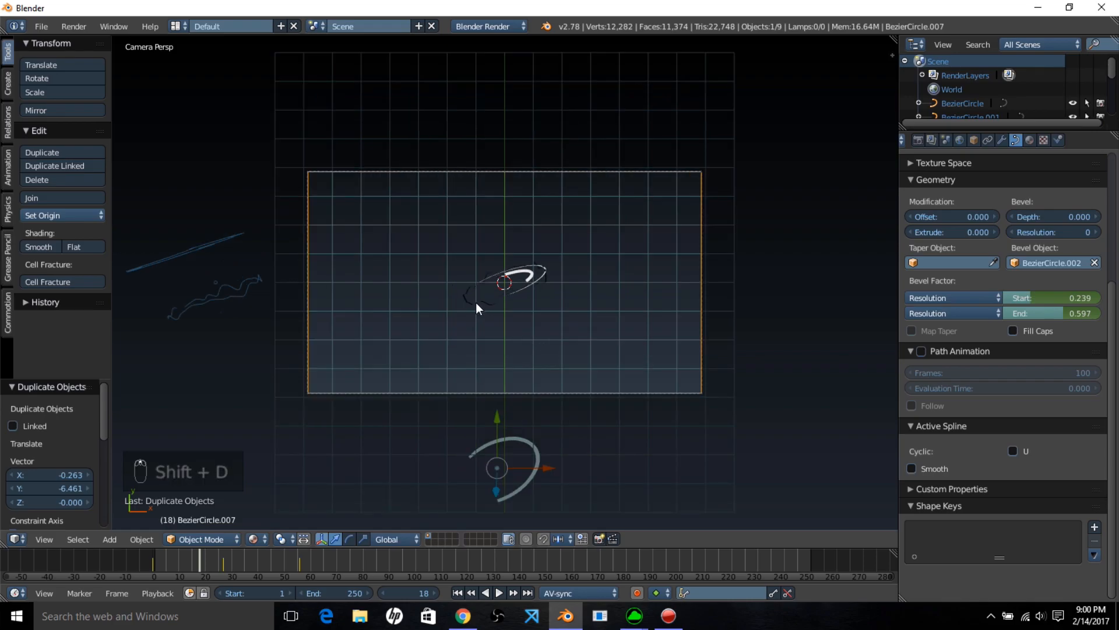
- Link the animation data of the duplicated outer ring to the wavy curve
right_click(476, 303)
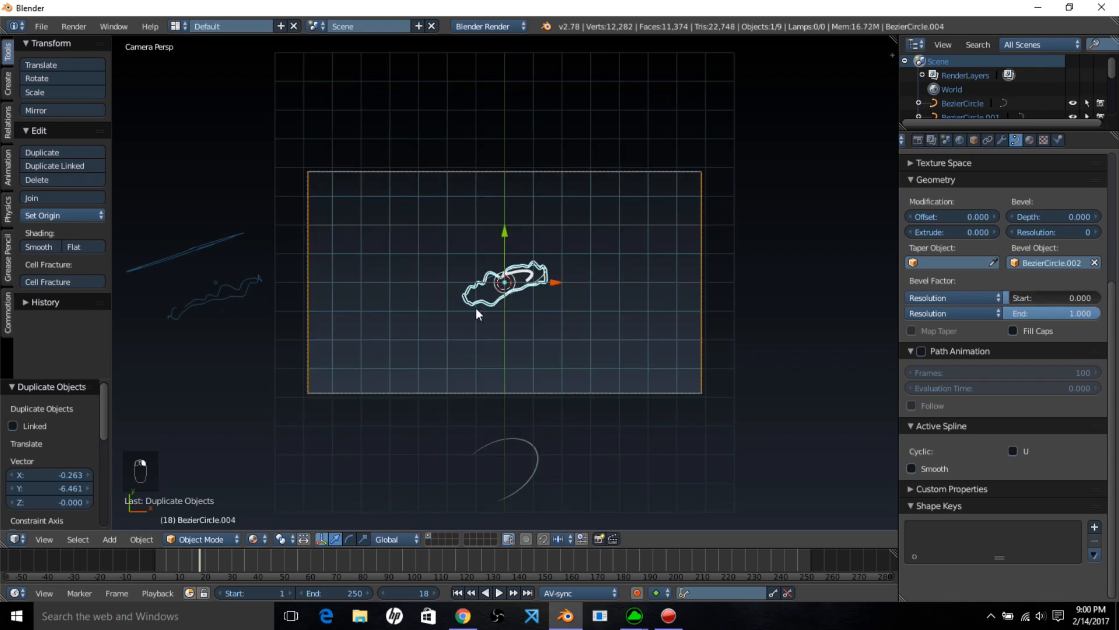
shift+right_click(535, 464)
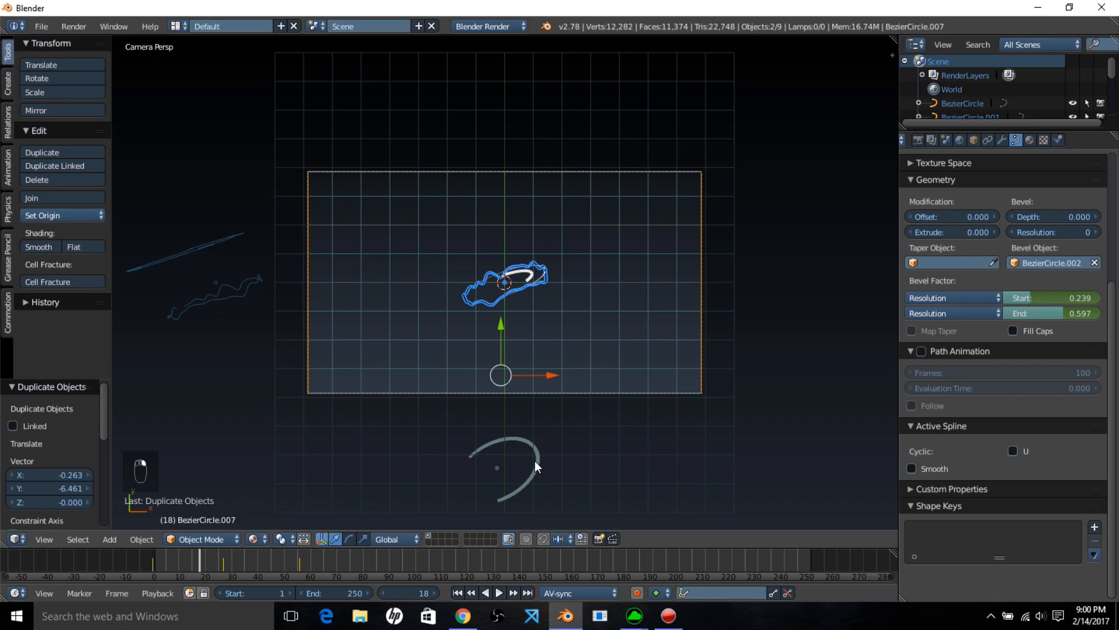
key(ctrl+l)
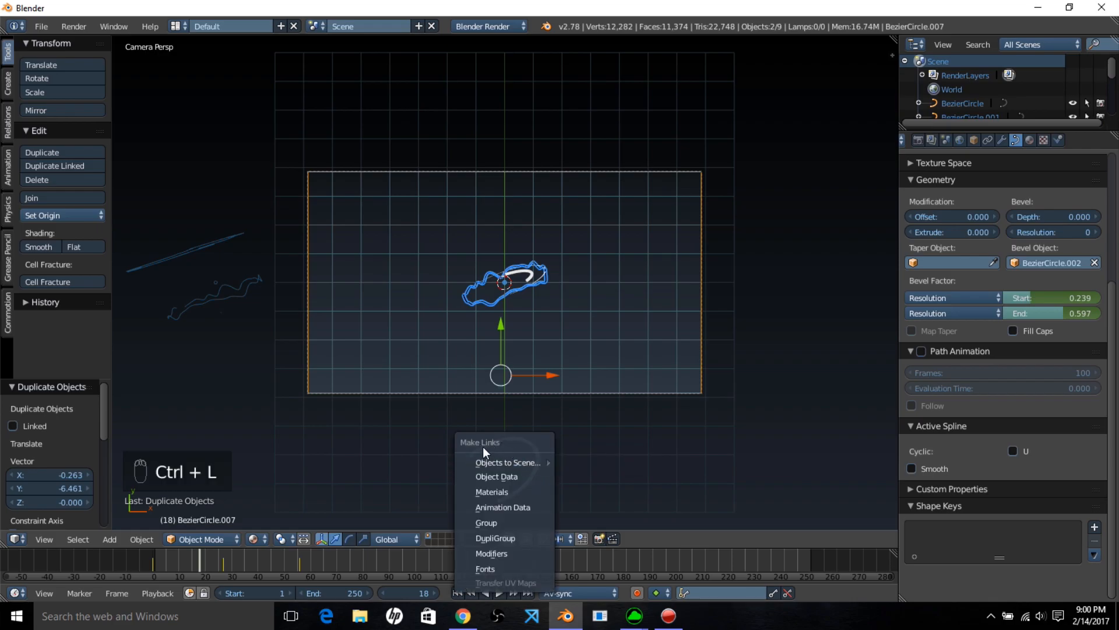
click(492, 509)
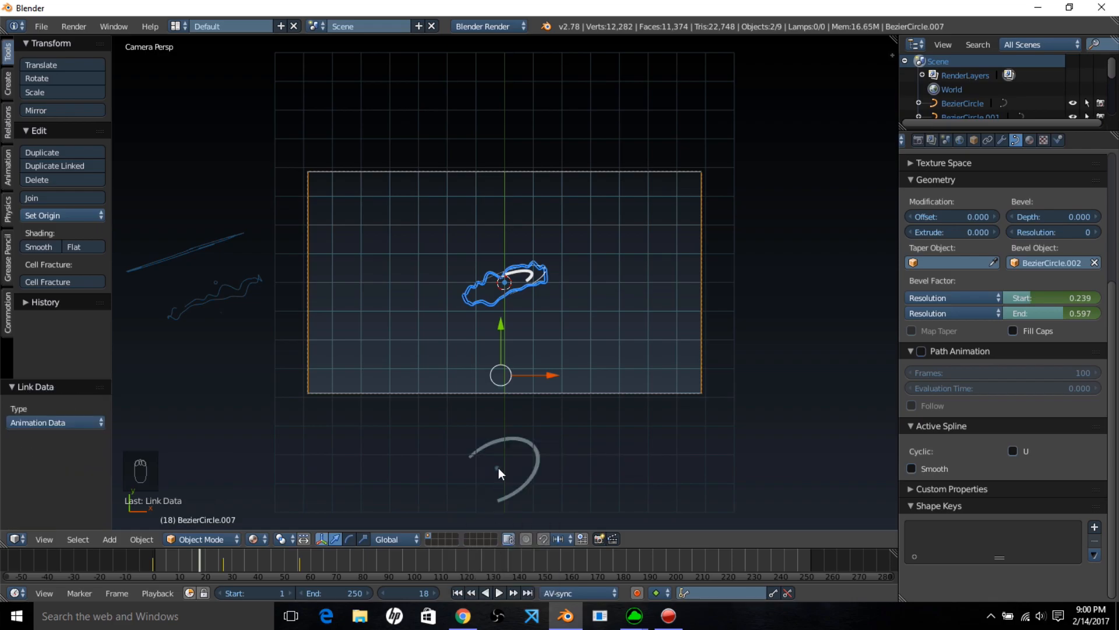
- Play the animation and scrub the timeline around frame 28 to examine the wavy curve's linked motion
key(Home)
key(alt+a)
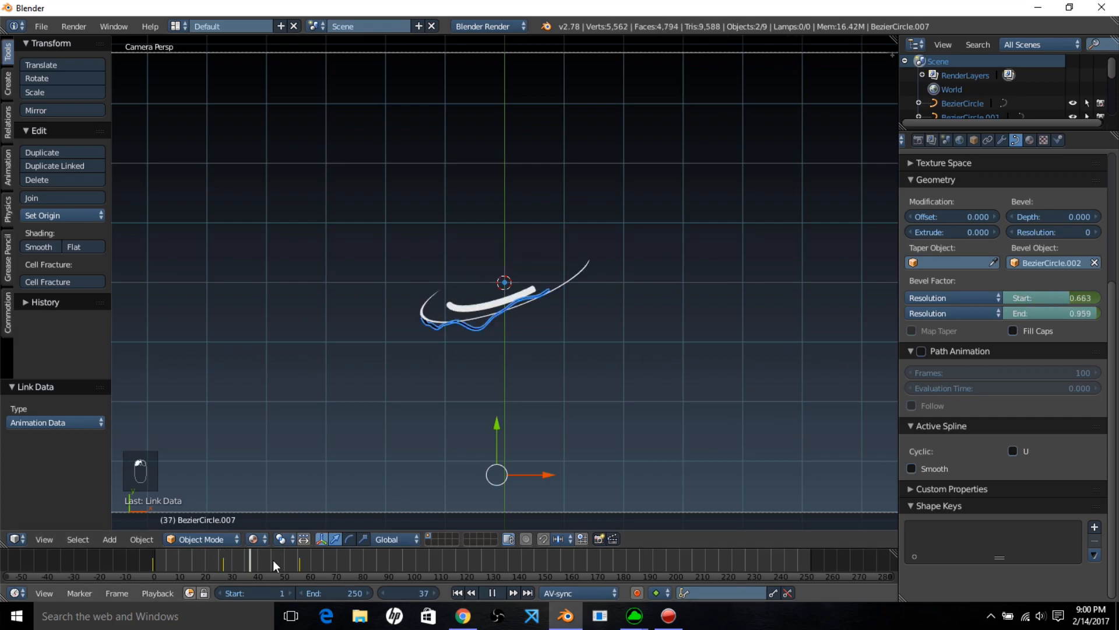
key(alt+a)
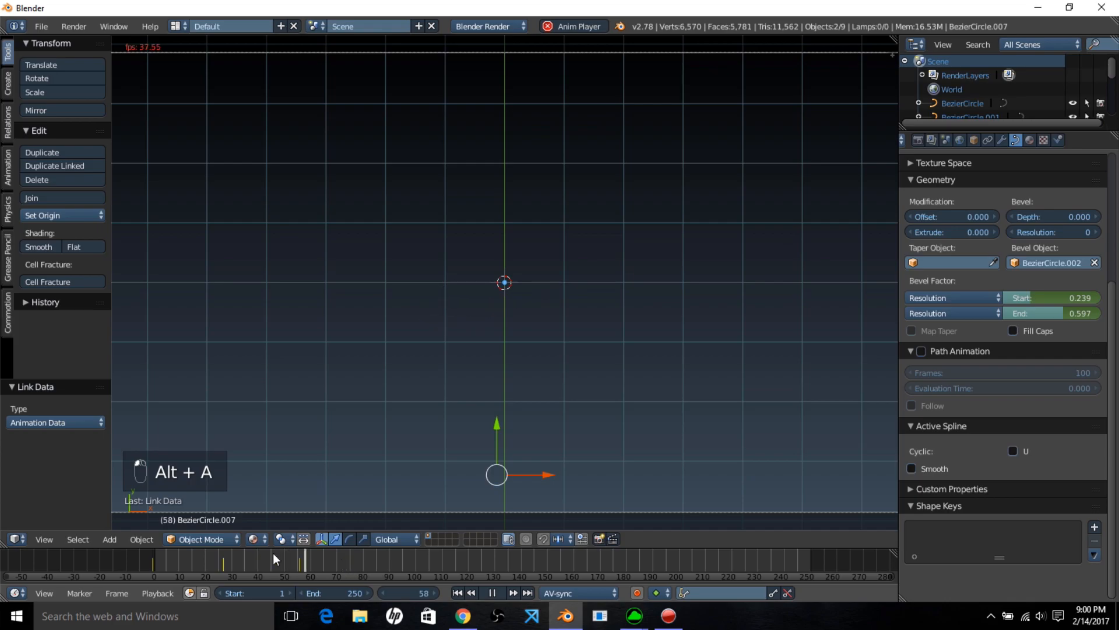
click(139, 562)
click(174, 562)
click(492, 592)
drag(254, 560, 228, 565)
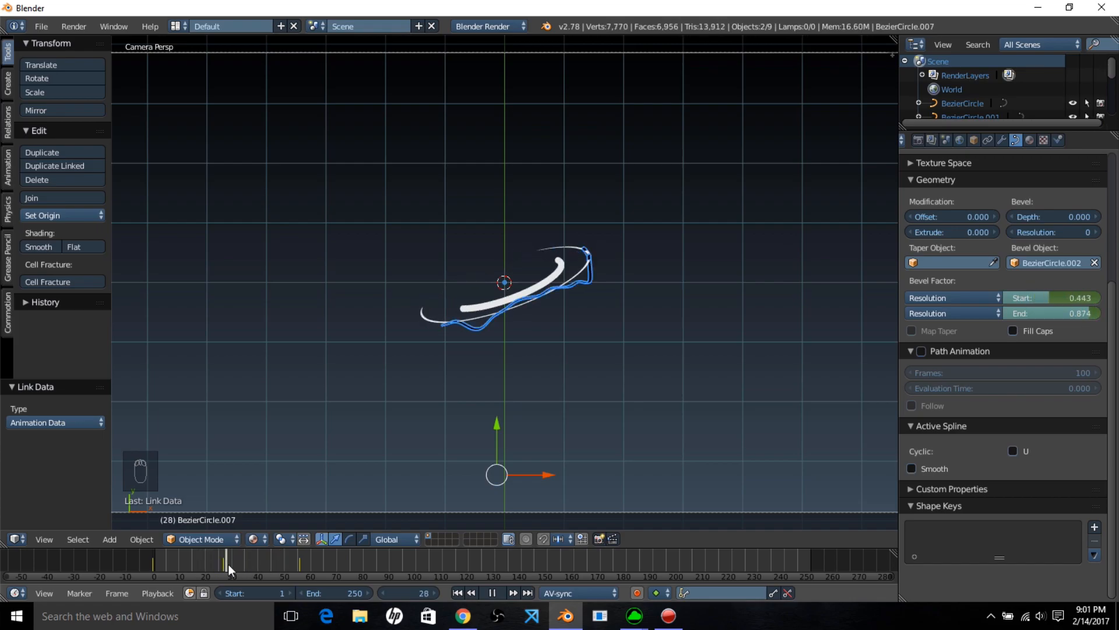
- Duplicate the selected wavy curve and ring copy together, placing the duplicates outside the camera frame about -12.019 in X and -3.492 in Y away
scroll(593, 342, down, 4)
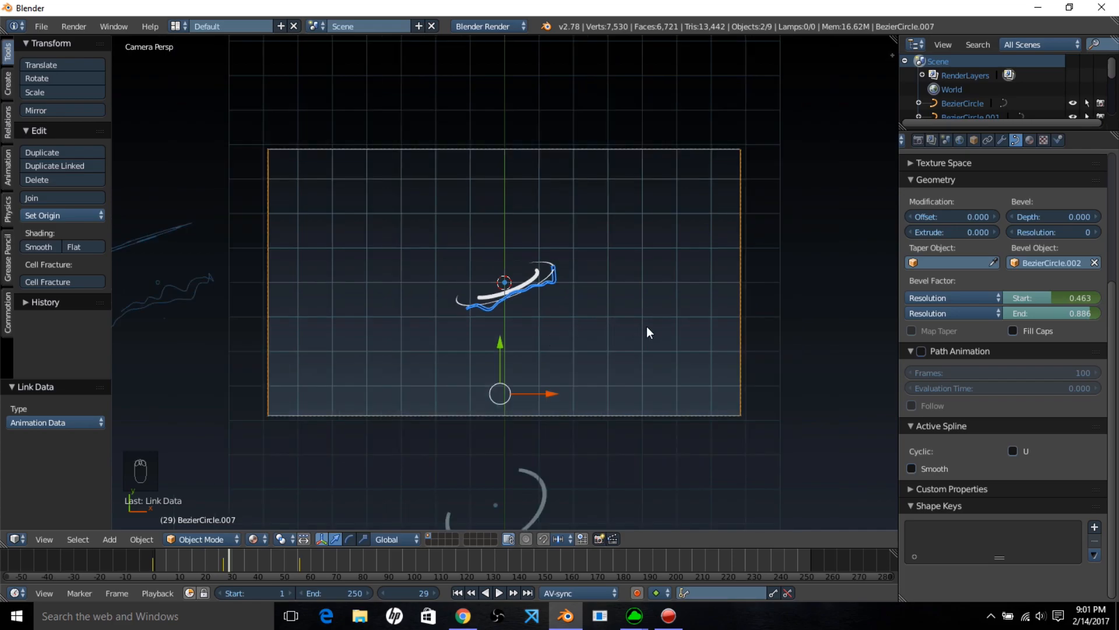
key(shift+d)
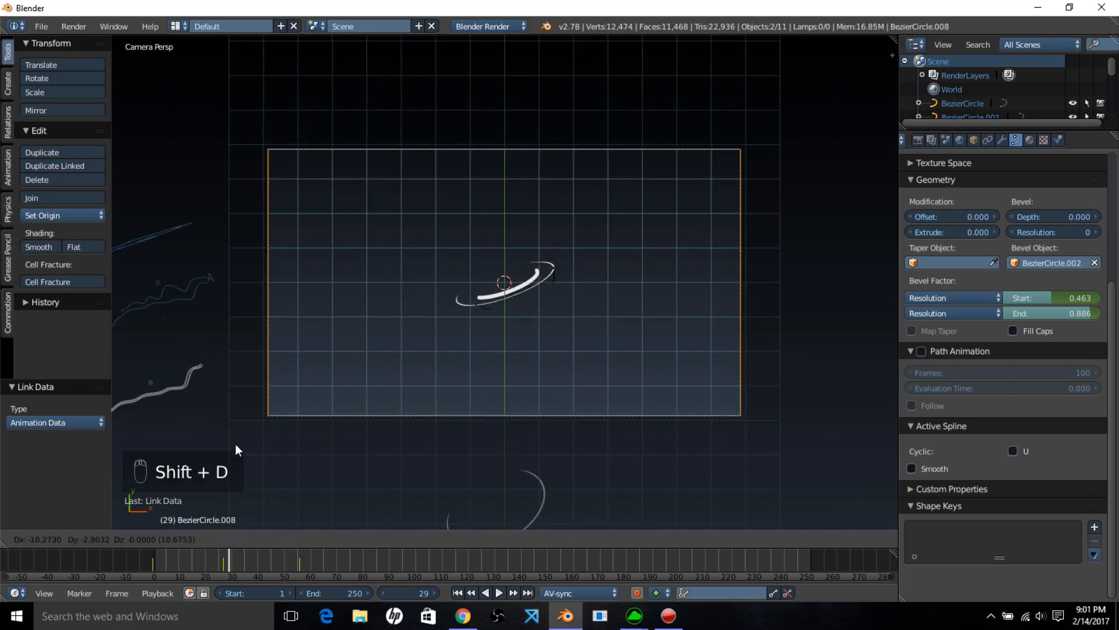
click(235, 443)
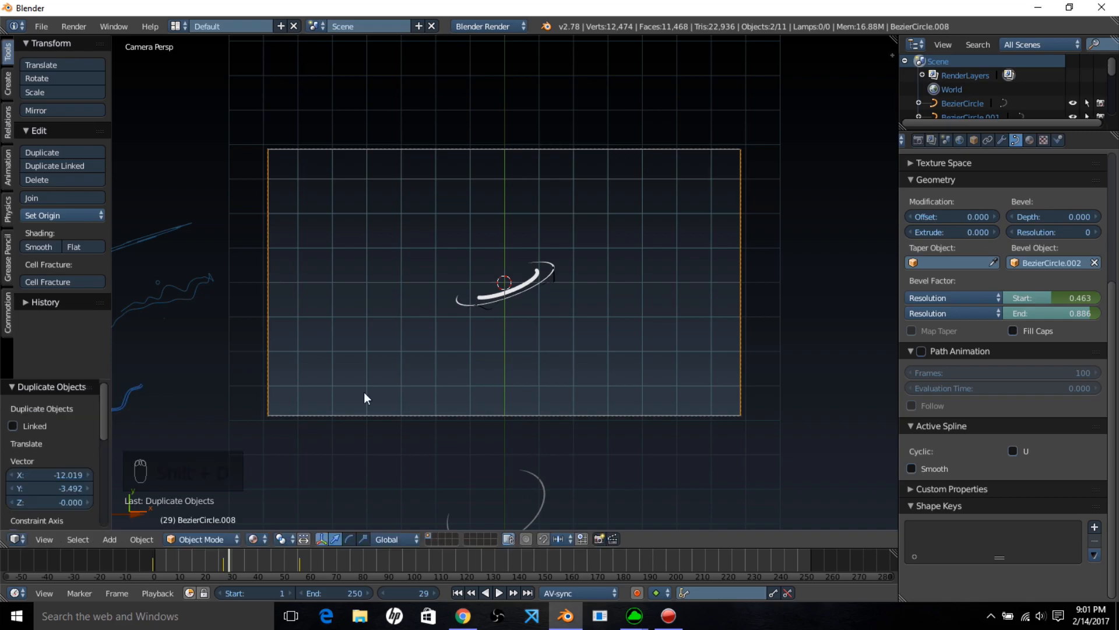
- Link the material of the thin outer ring to the original wavy curve
scroll(475, 373, up, 4)
right_click(481, 341)
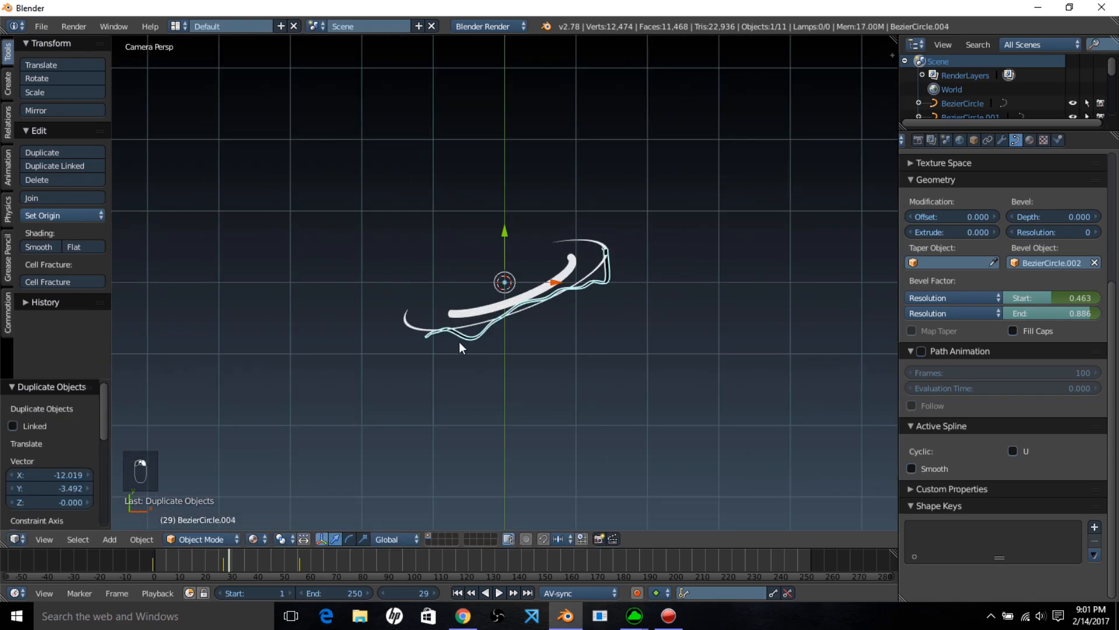
shift+right_click(407, 324)
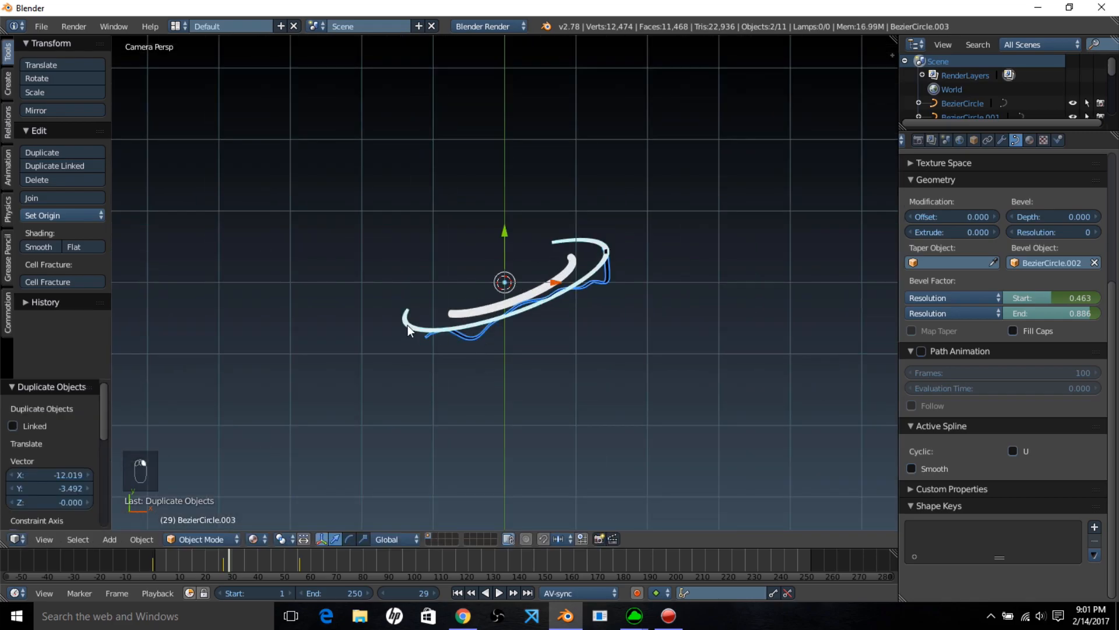
key(ctrl+l)
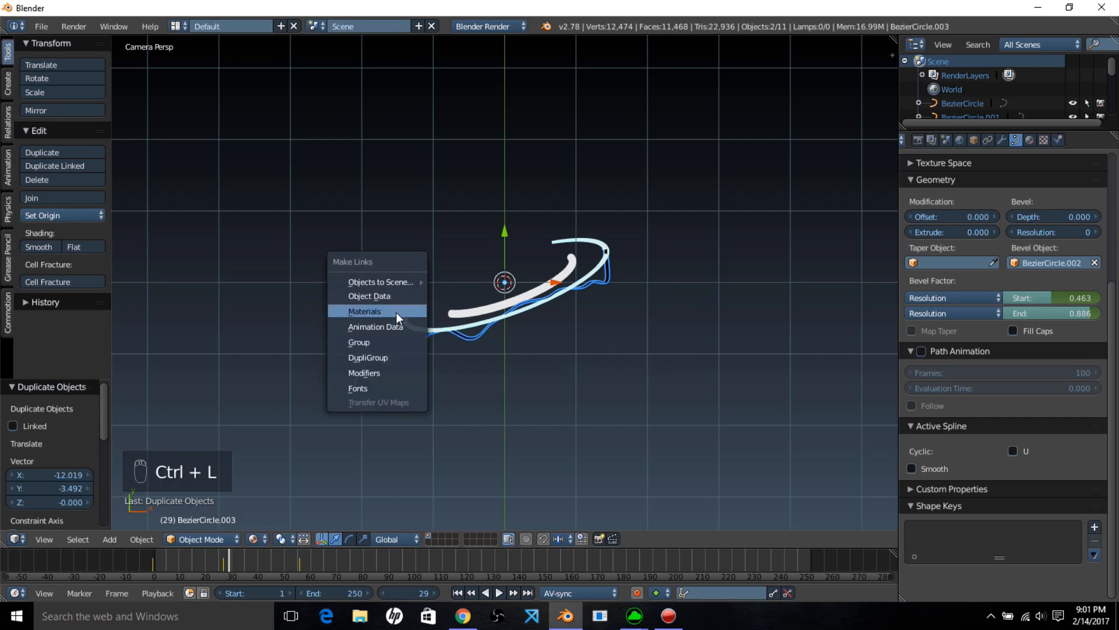
click(396, 317)
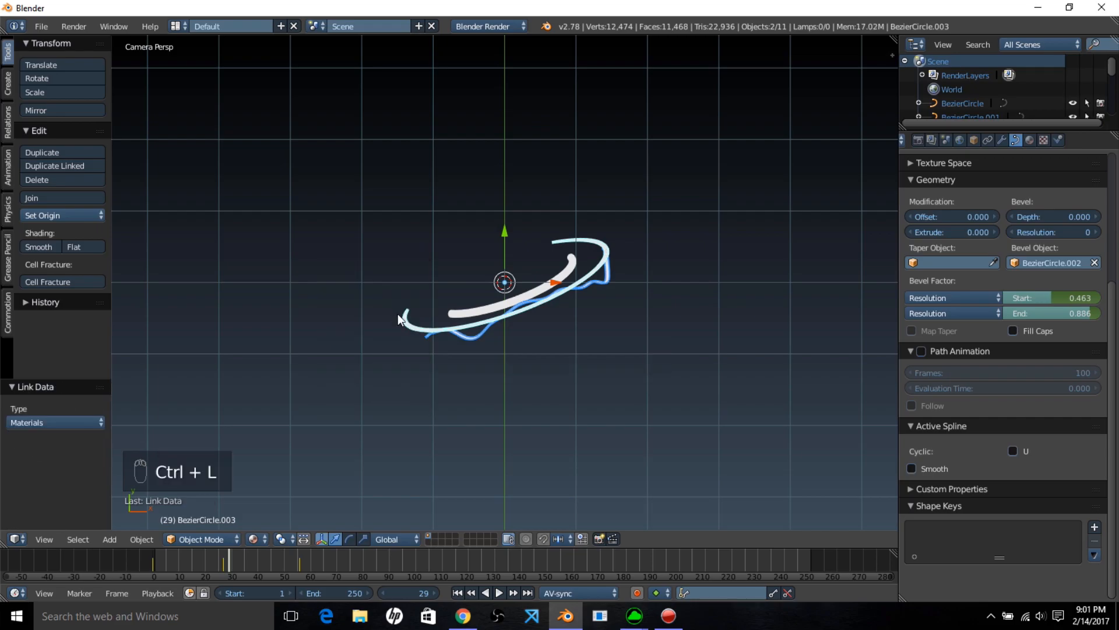
- Add a Basis shape key and a second shape key, Key 1, to the wavy curve
right_click(469, 341)
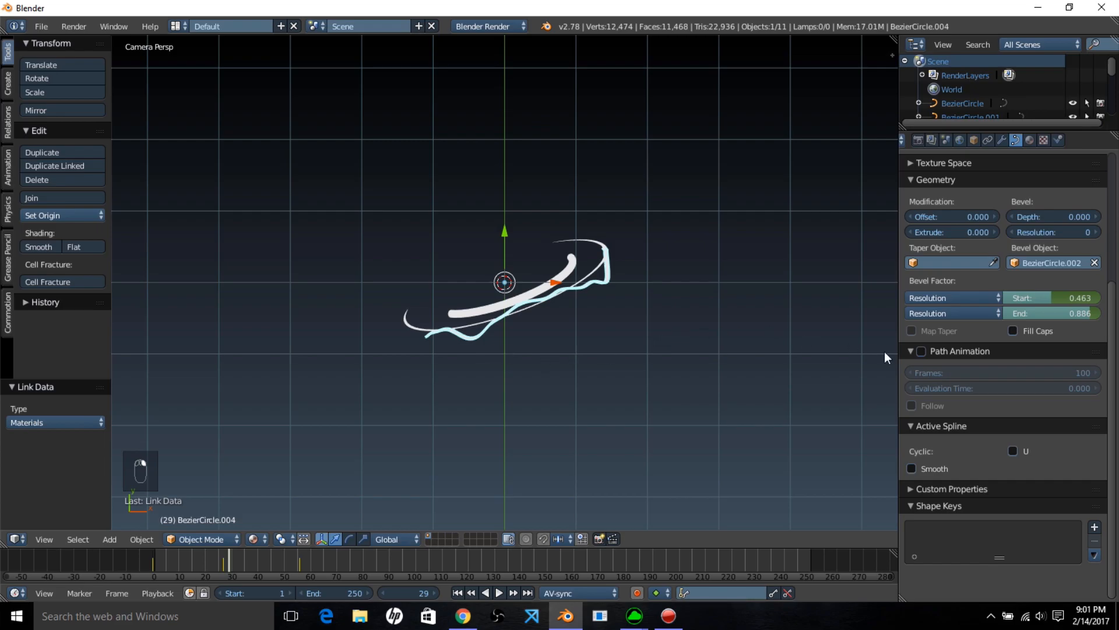
click(1094, 528)
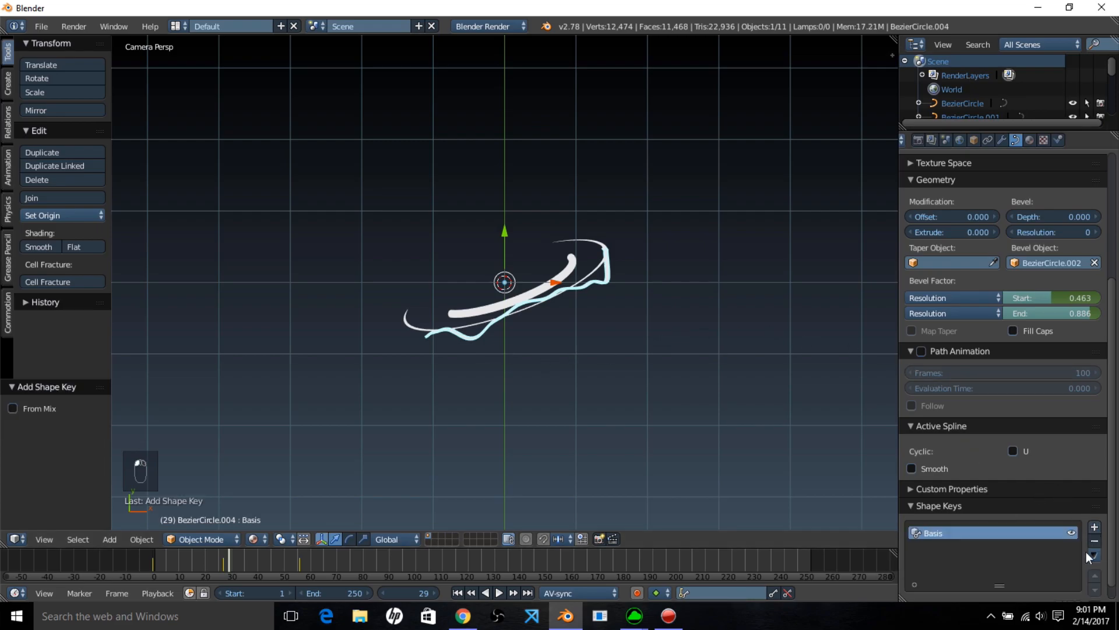
scroll(614, 338, down, 1)
scroll(853, 414, down, 1)
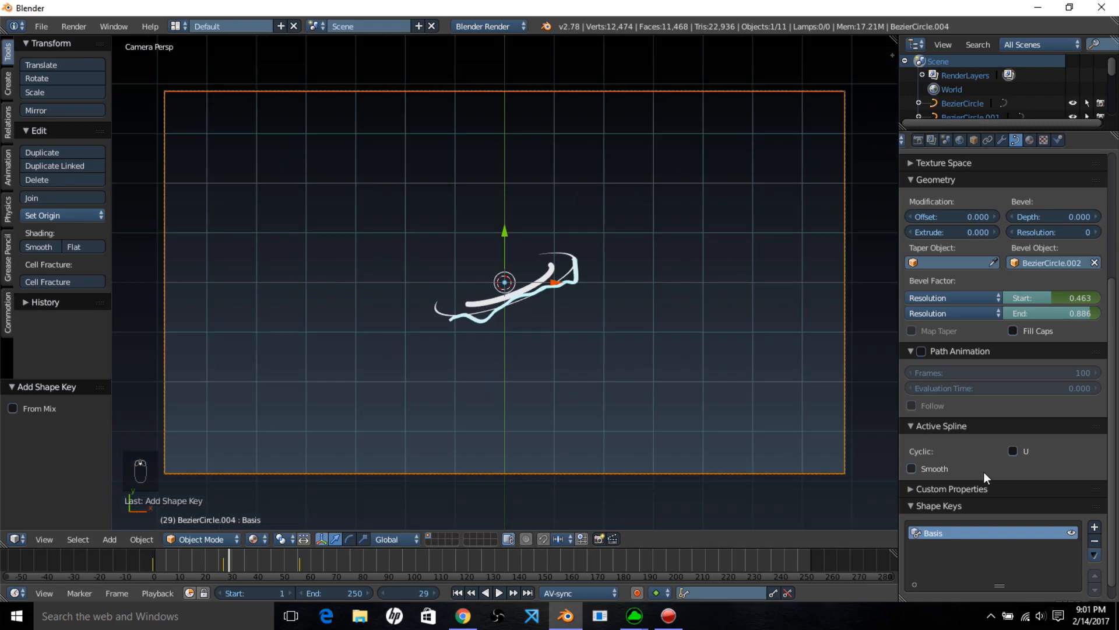
scroll(994, 478, down, 1)
click(1093, 513)
scroll(1082, 531, down, 3)
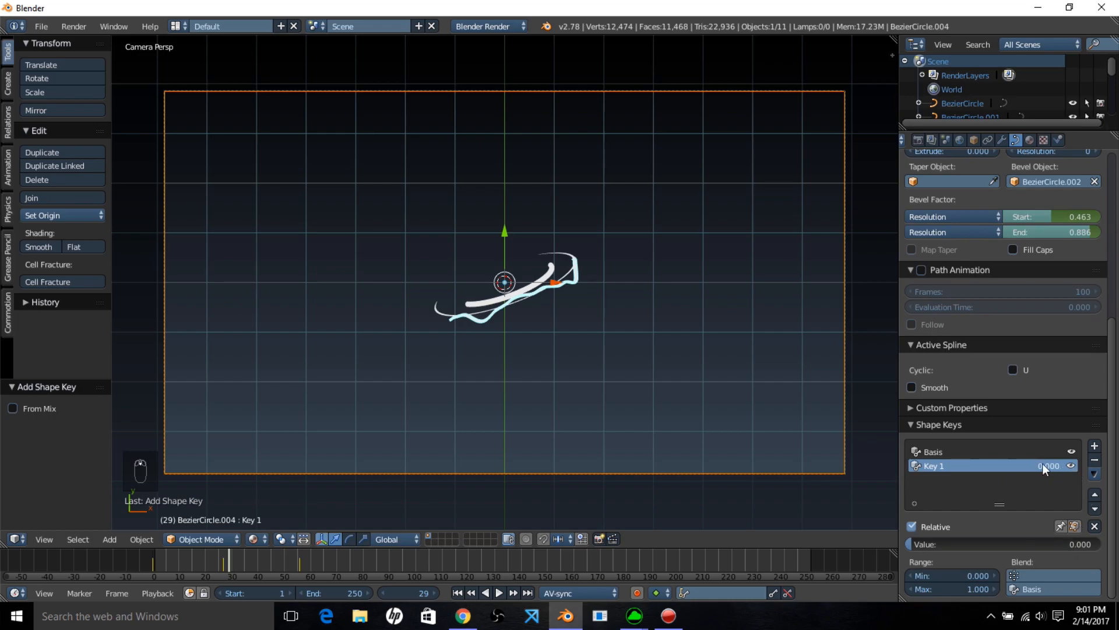
- Edit Key 1 of the wavy curve, turn on proportional editing and move the lower-left bump about -0.075 in X and 0.462 in Y
scroll(564, 354, up, 3)
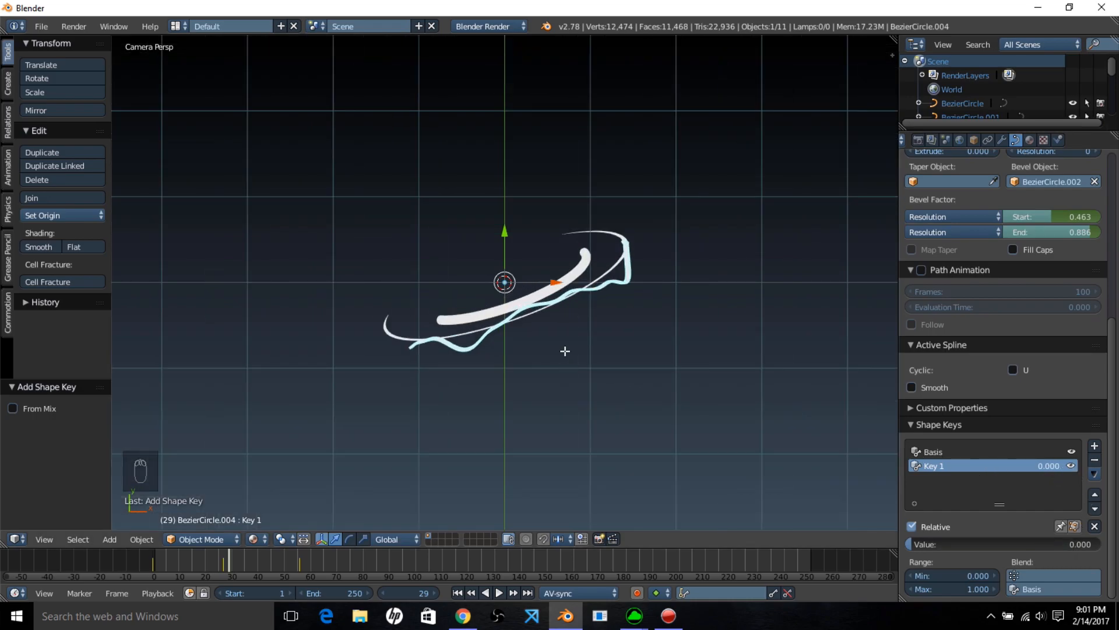
key(Tab)
right_click(474, 343)
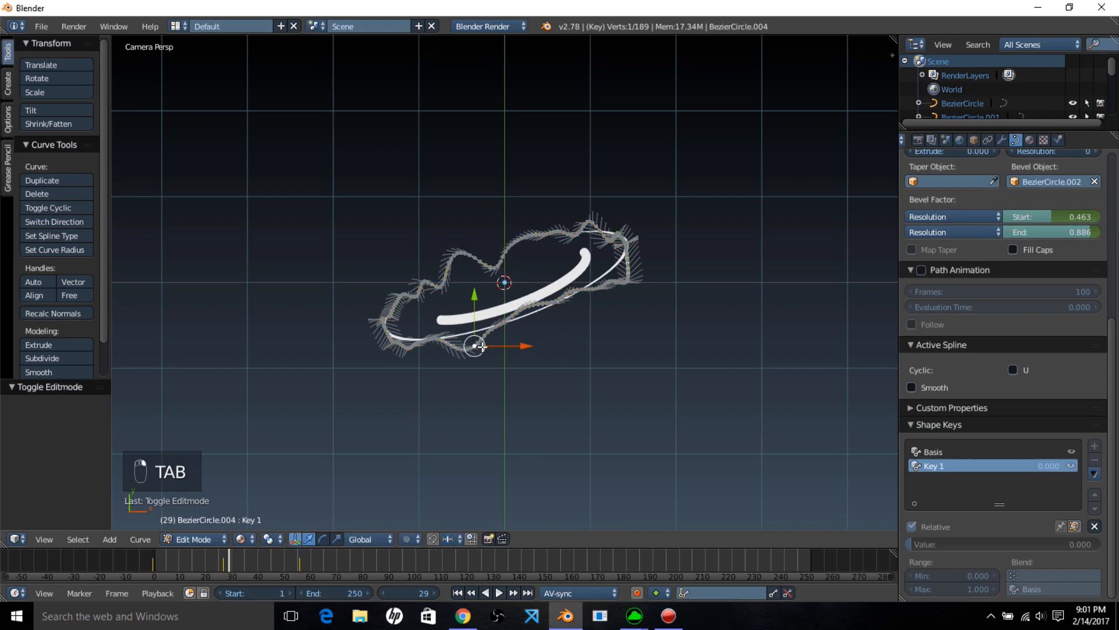
key(o)
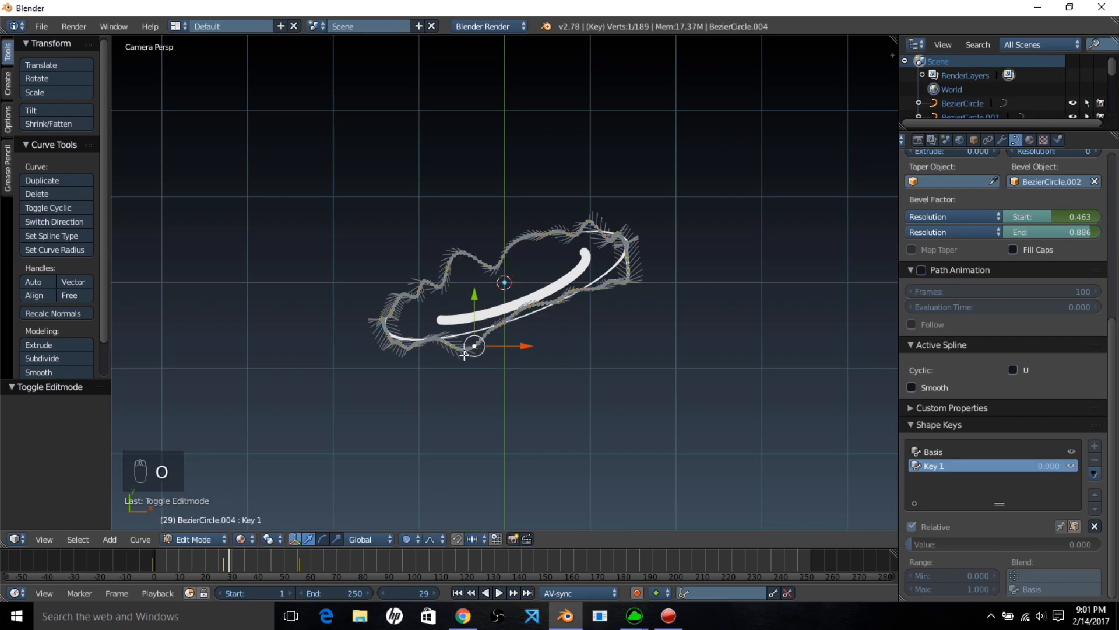
key(g)
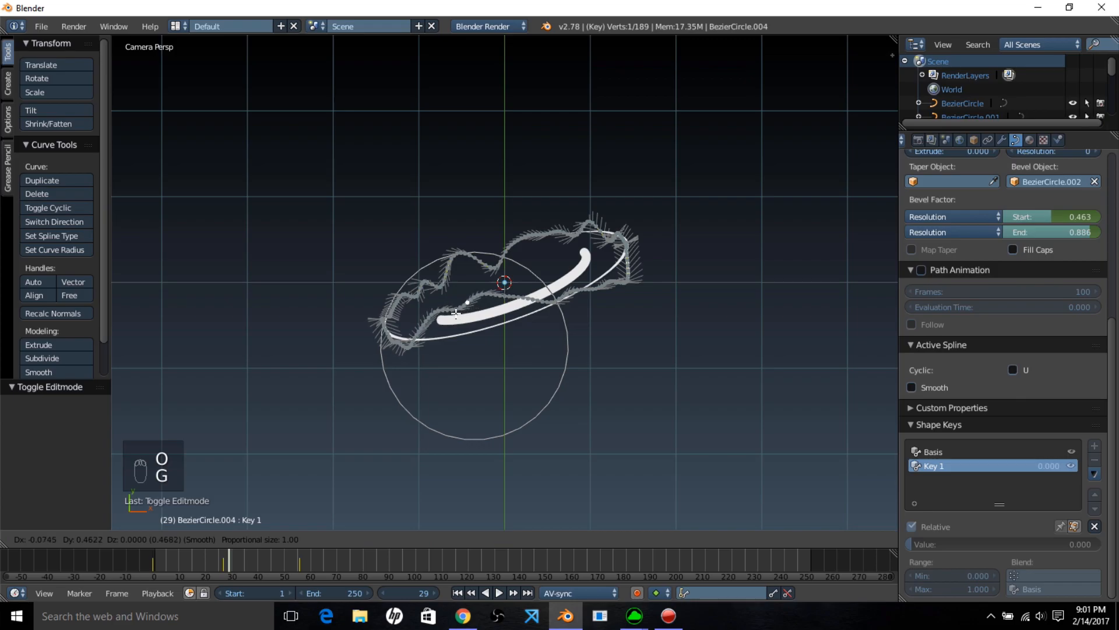
click(456, 313)
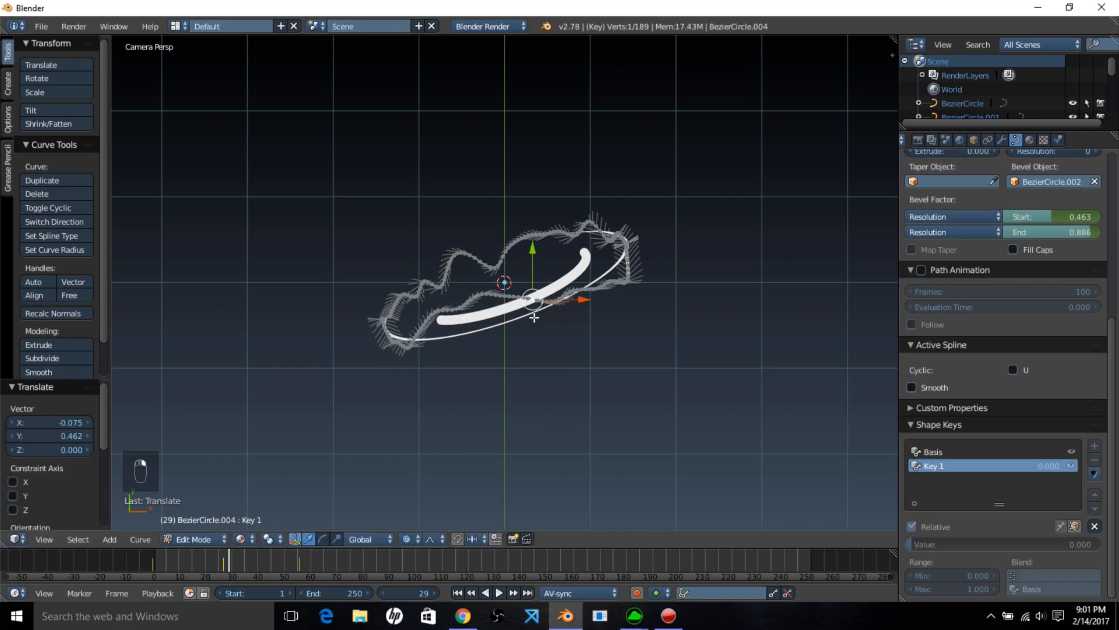
- Pull a lower-middle point down about 0.443 with proportional size 0.51 and raise a lower-right point about 0.304 with size 0.39
key(g)
scroll(540, 343, up, 6)
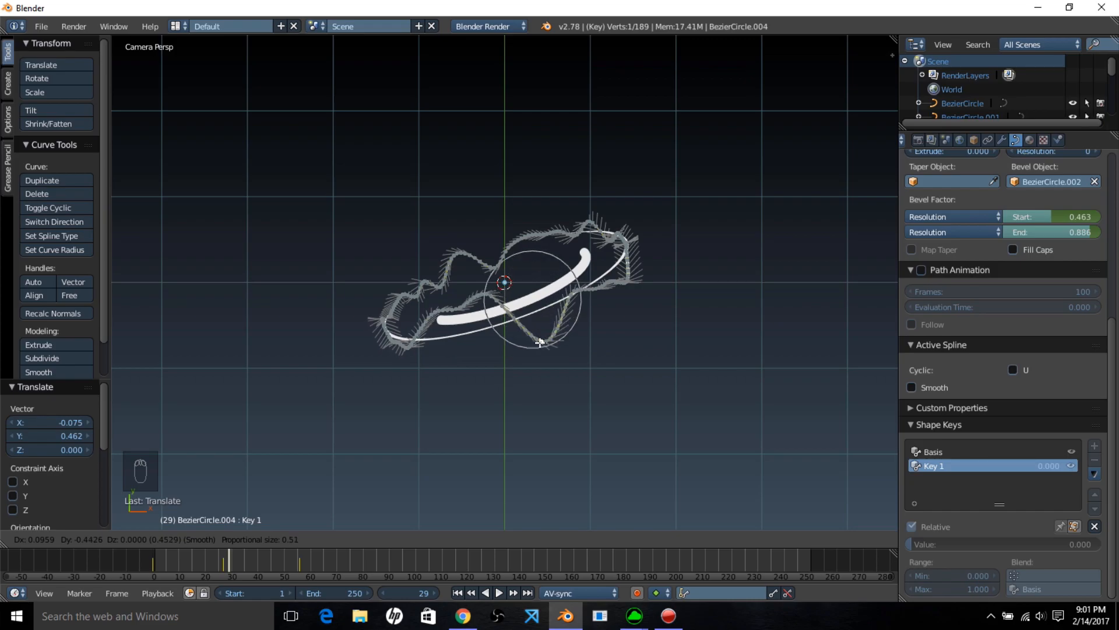
click(540, 343)
right_click(609, 288)
key(g)
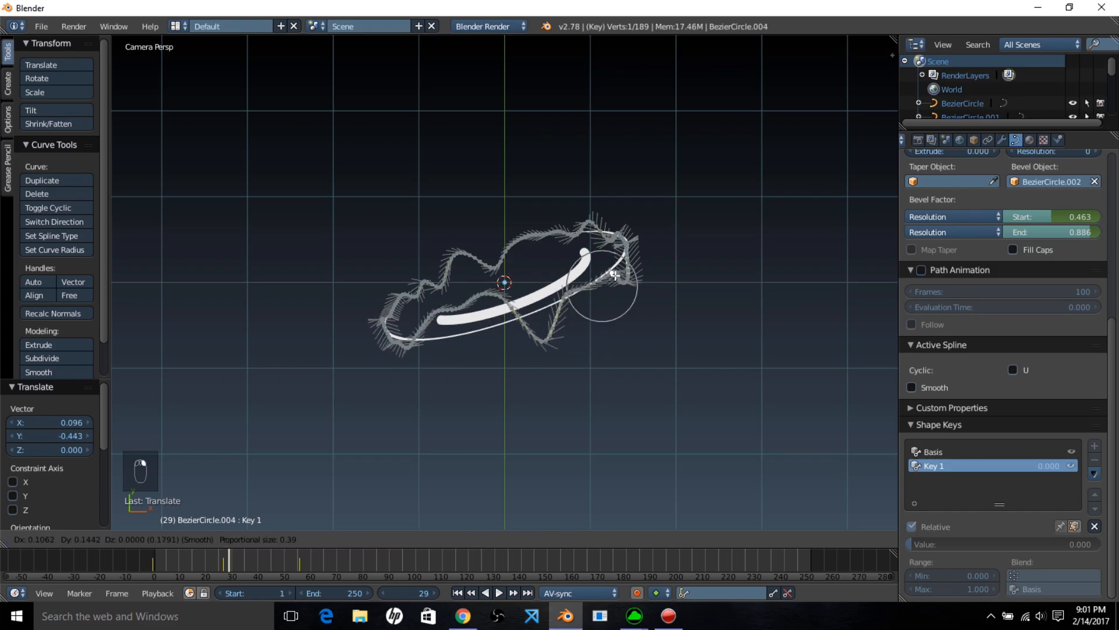
click(611, 259)
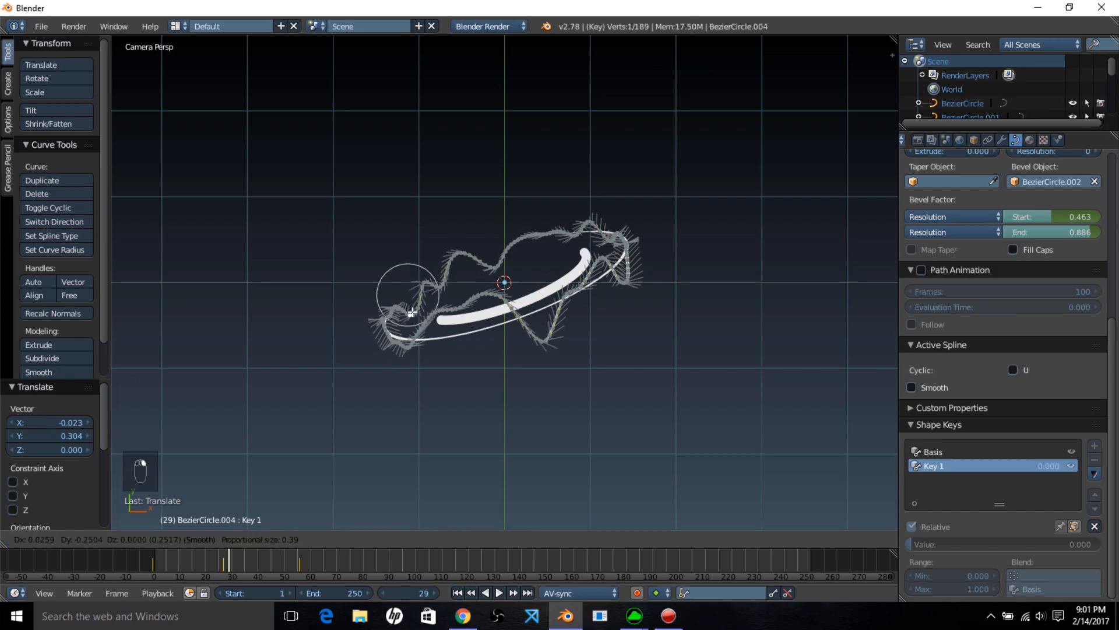
- Move four more points along the left, upper and lower parts of the wave, finish editing and preview Key 1 at 0.169
right_drag(402, 314, 394, 334)
right_drag(500, 254, 460, 272)
right_drag(545, 234, 556, 252)
right_drag(493, 293, 489, 324)
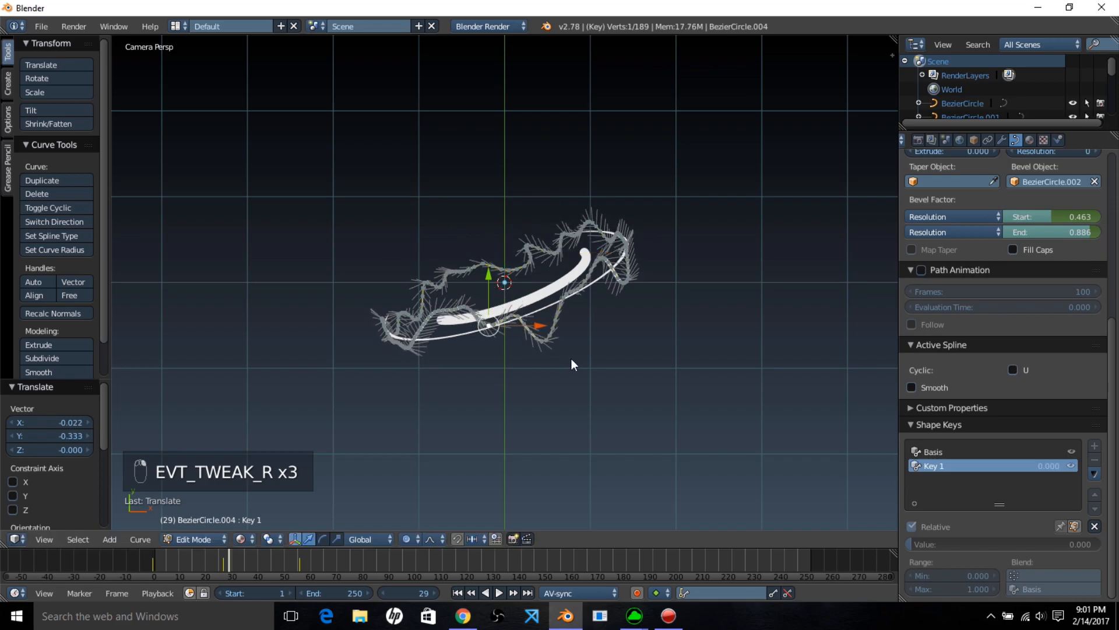
key(Tab)
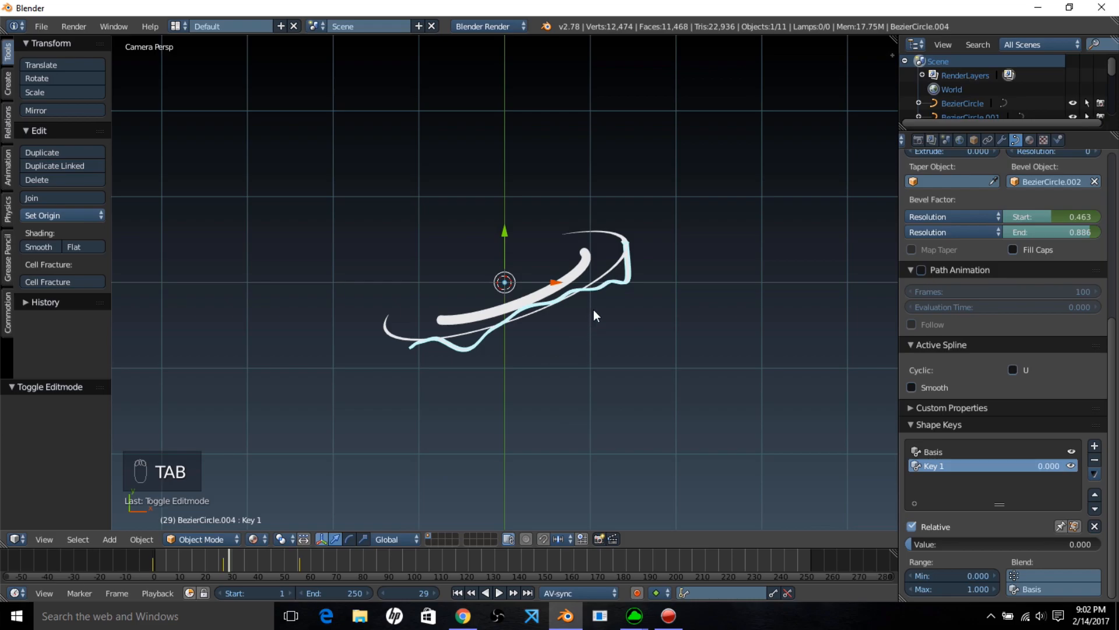
mouse_move(928, 544)
mouse_down()
mouse_move(1096, 544)
mouse_move(911, 543)
mouse_move(1096, 544)
mouse_move(911, 543)
mouse_move(1014, 543)
mouse_move(911, 543)
mouse_move(988, 543)
mouse_move(940, 543)
mouse_up()
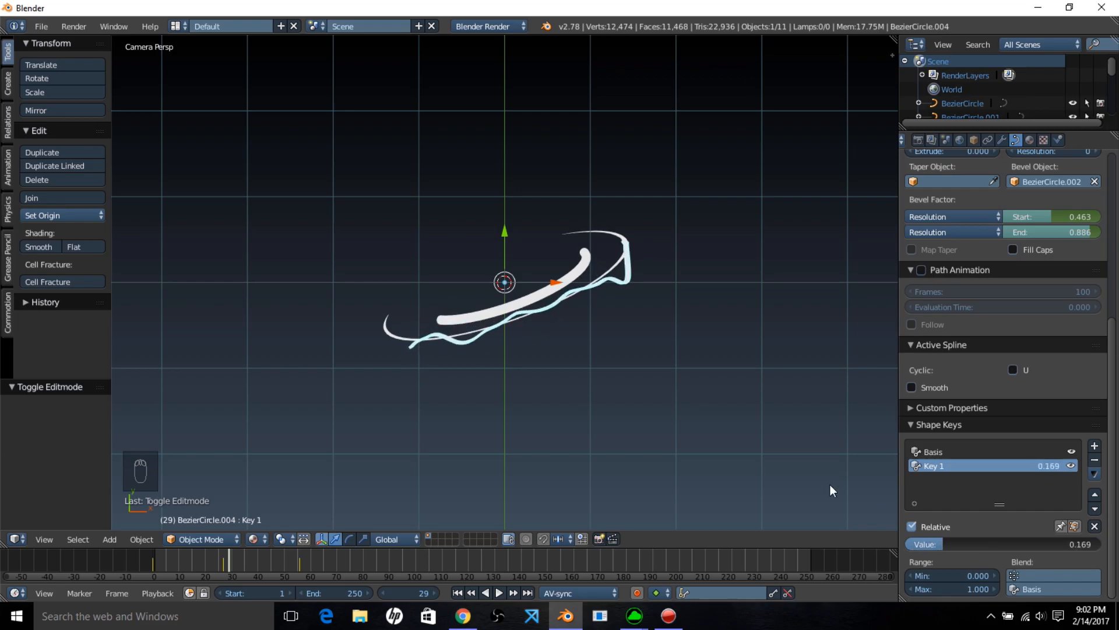
- Shift points at the right end and left end of the wave in Key 1, and set the shape key's value back to 0
key(Tab)
right_drag(626, 268, 584, 242)
right_drag(424, 282, 358, 326)
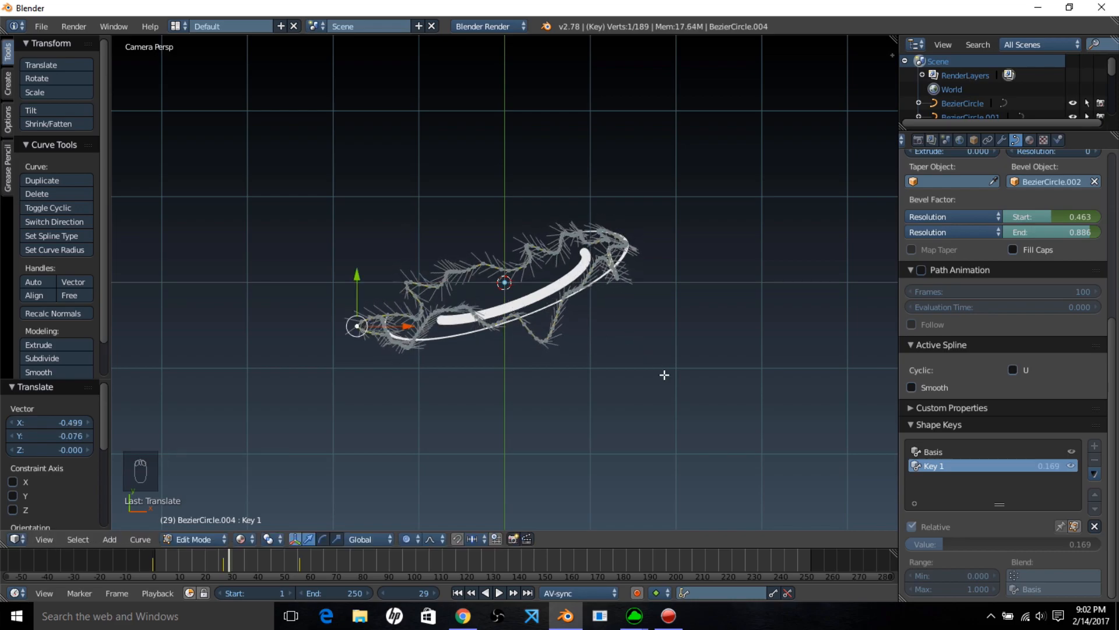
key(Tab)
drag(959, 544, 901, 546)
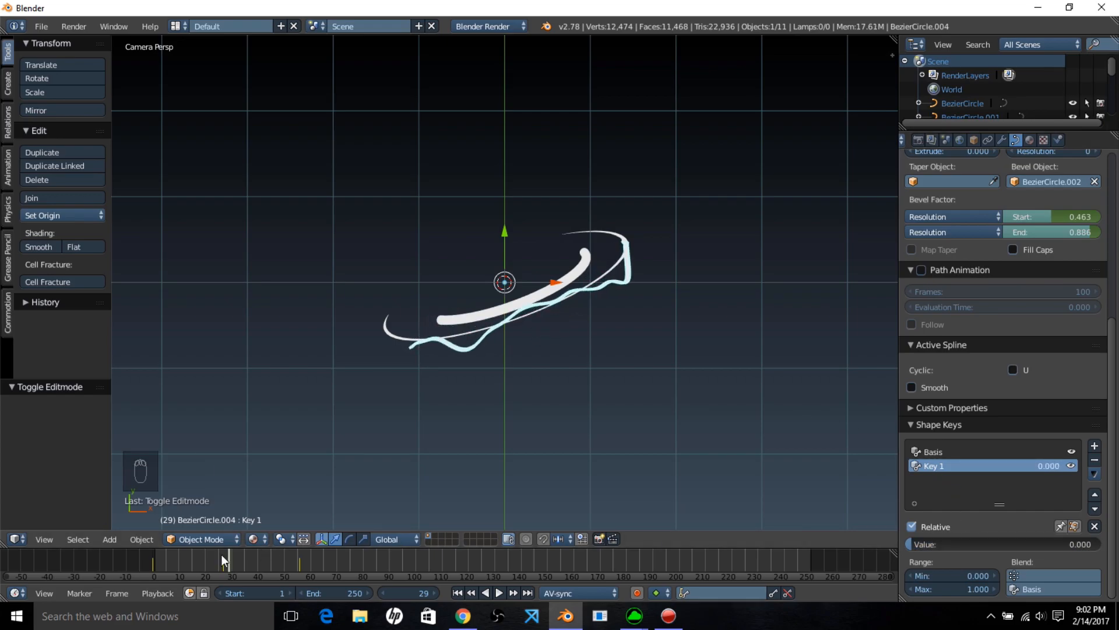
- Play the animation from frame 0, scrub to frame 13 and preview the influence of Key 1 there
click(152, 558)
click(499, 592)
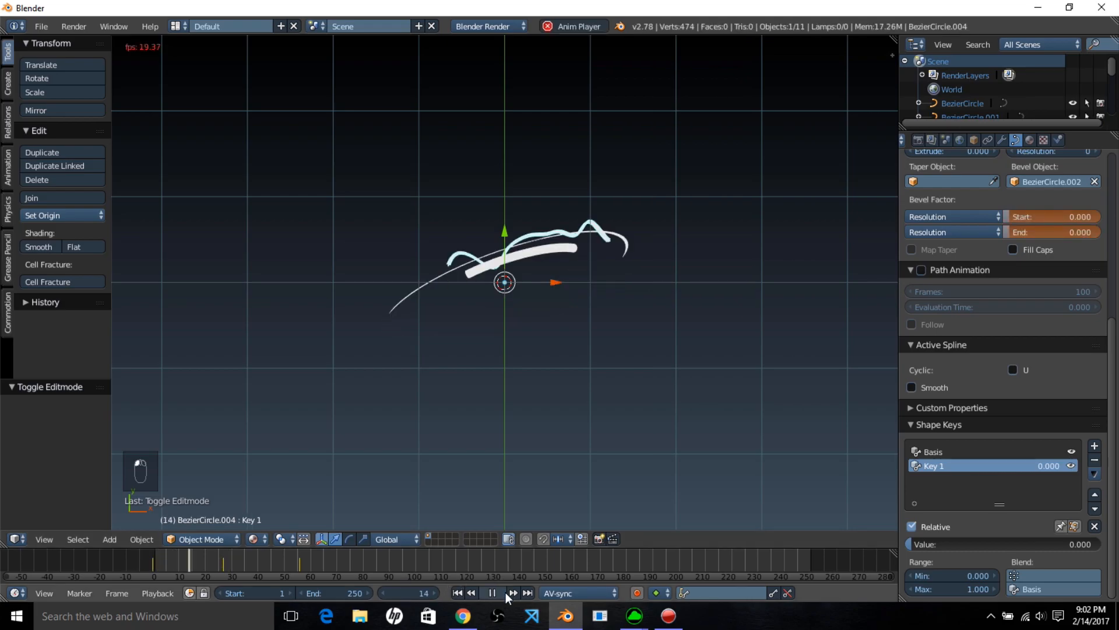
click(501, 592)
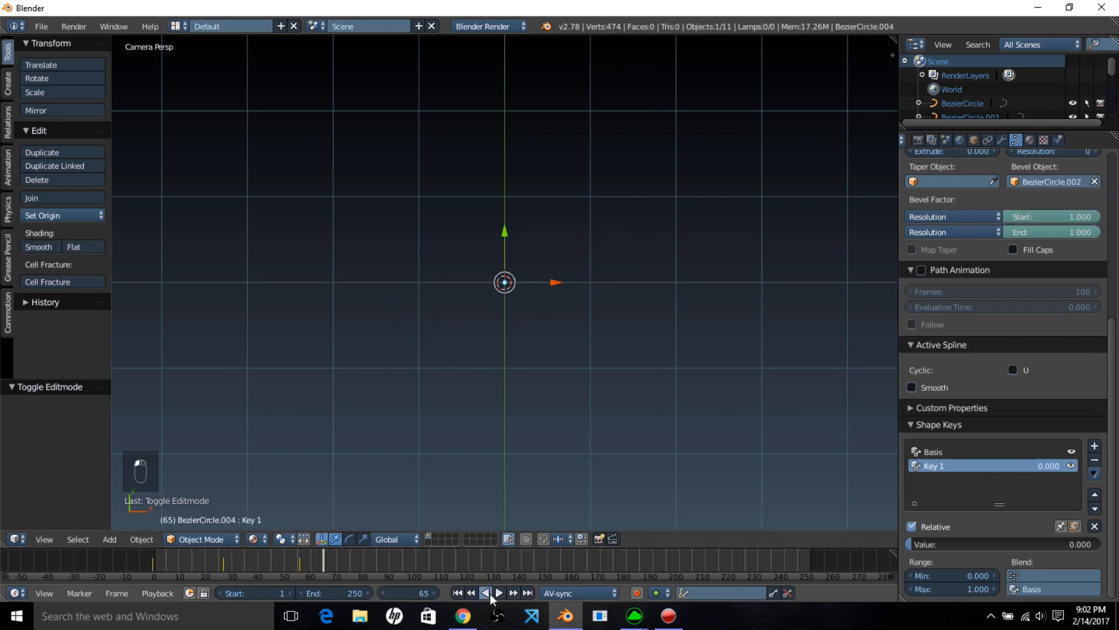
click(488, 593)
click(151, 559)
drag(152, 558, 187, 562)
drag(970, 543, 904, 543)
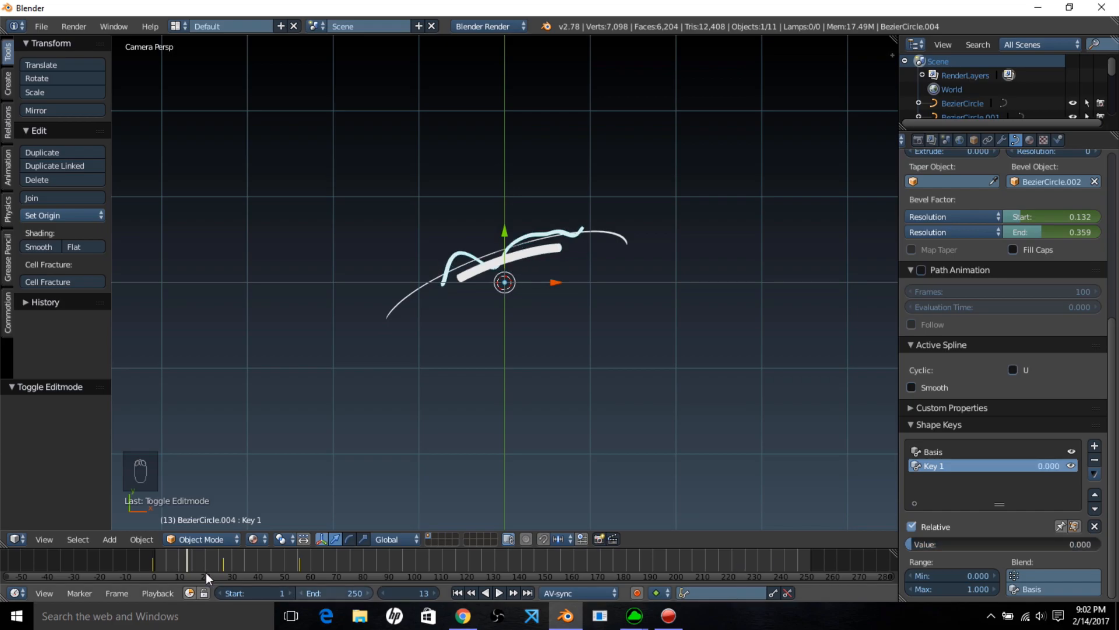
- Keyframe the value of Key 1 at 0.000 on frame 0 and at 0.662 on frame 16
drag(205, 573, 139, 565)
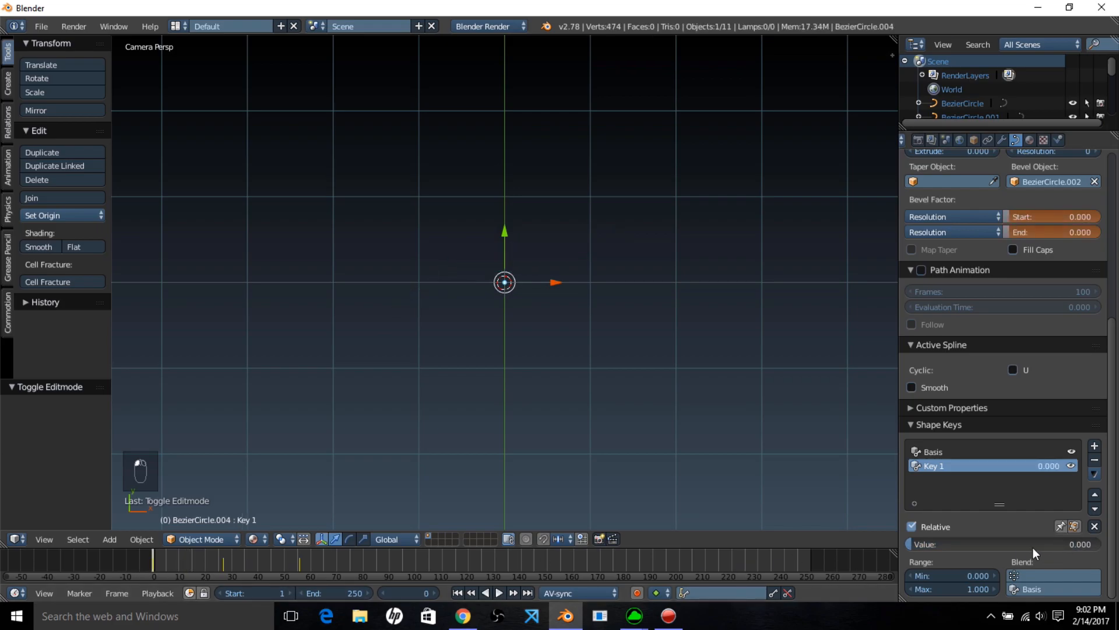
key(i)
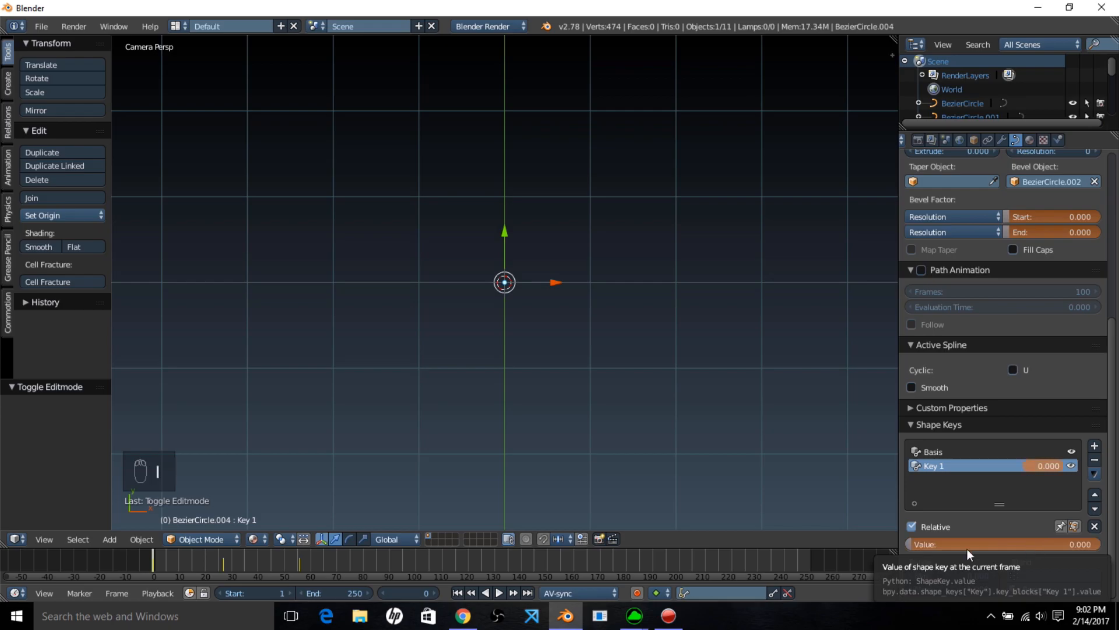
drag(153, 559, 194, 562)
drag(932, 542, 1027, 543)
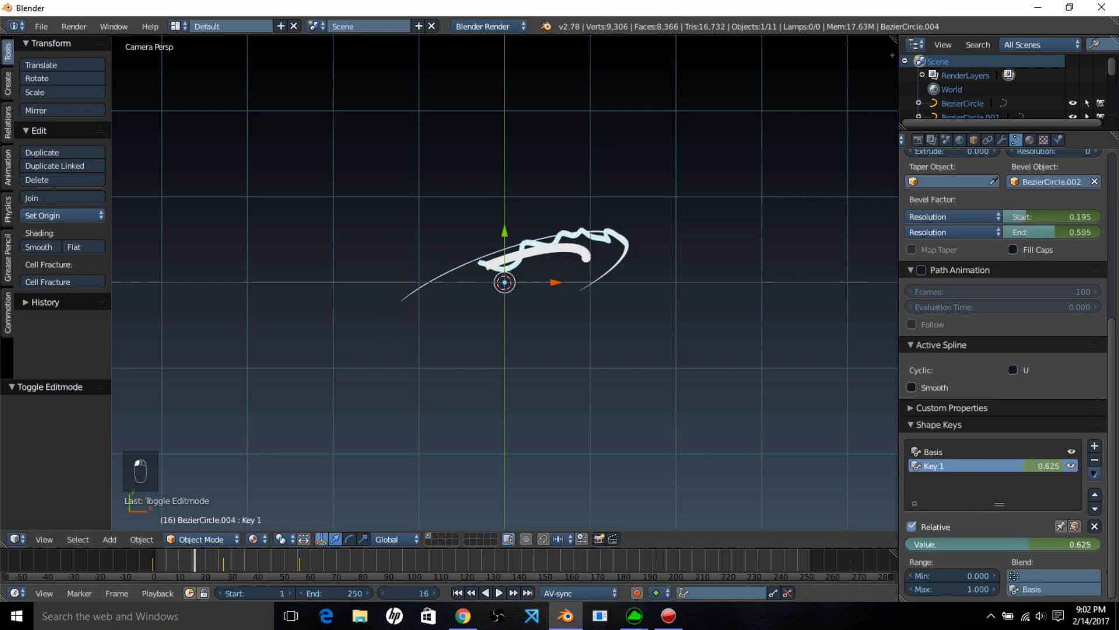
key(i)
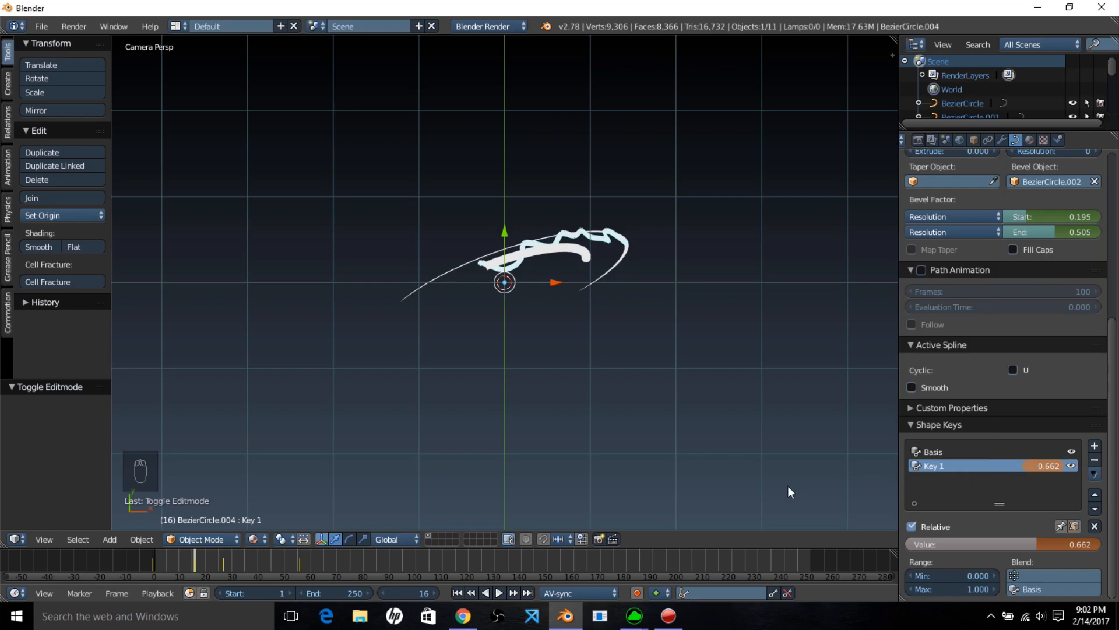
- Scrub the animation between frames 17 and 44 and preview the curve with Key 1 at about 0.217
drag(152, 556, 267, 562)
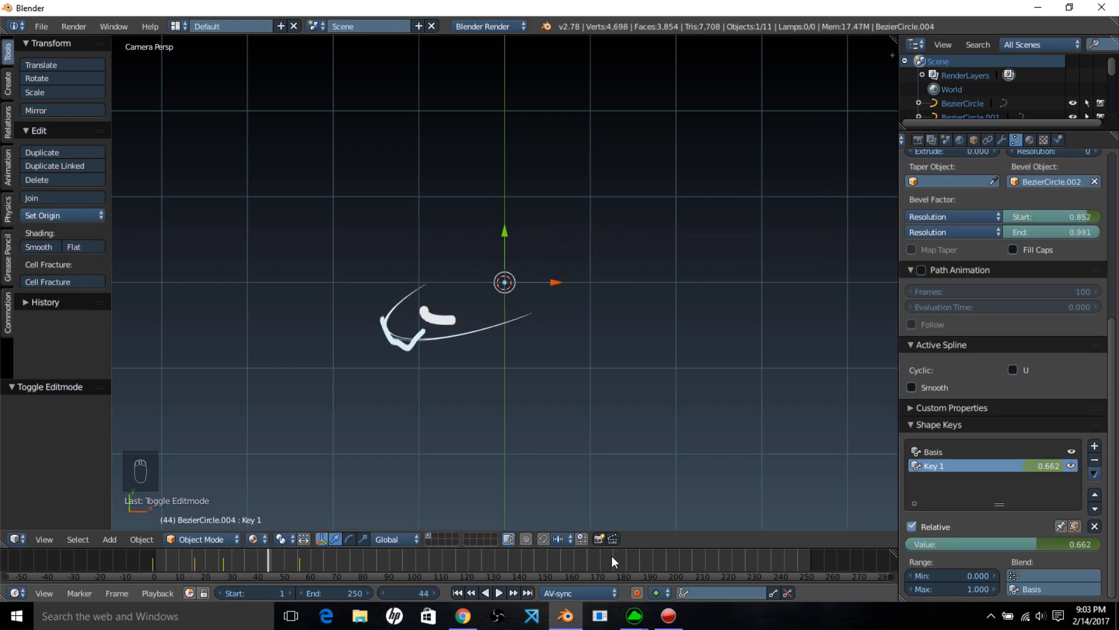
drag(167, 558, 195, 565)
drag(1002, 544, 937, 544)
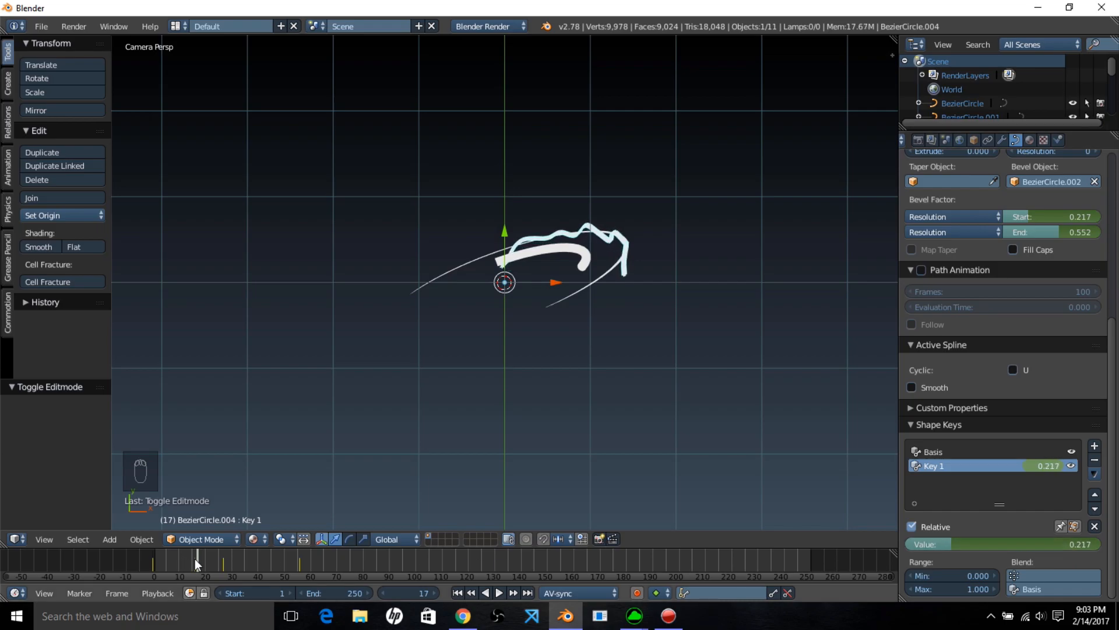
- Keyframe the value of Key 1 at 0.243 on frame 37
key(alt+a)
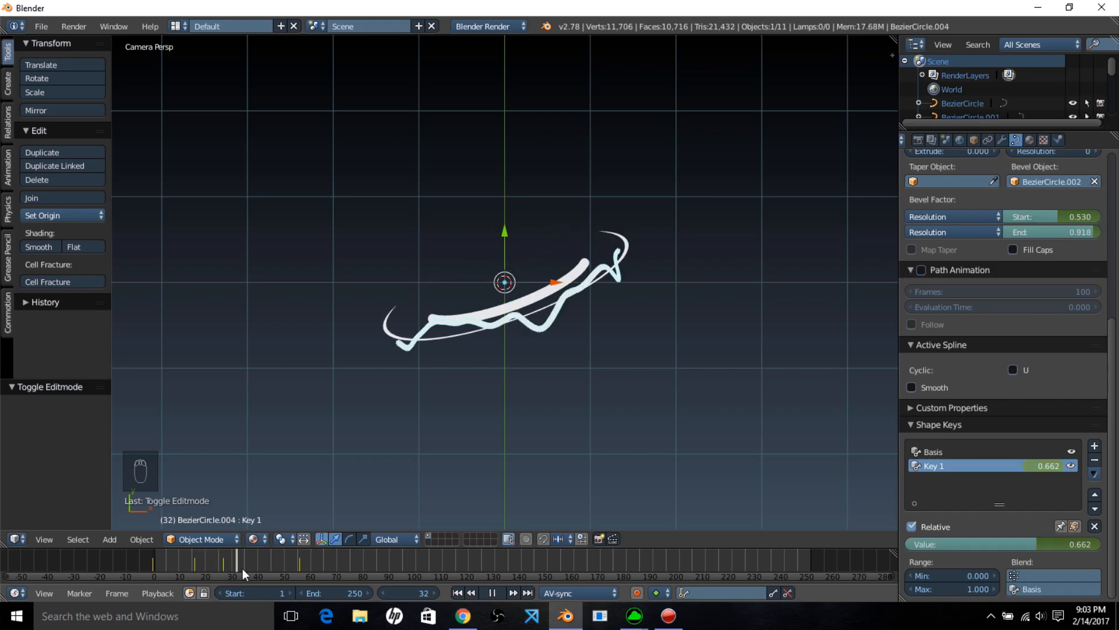
key(alt+a)
drag(1007, 544, 969, 544)
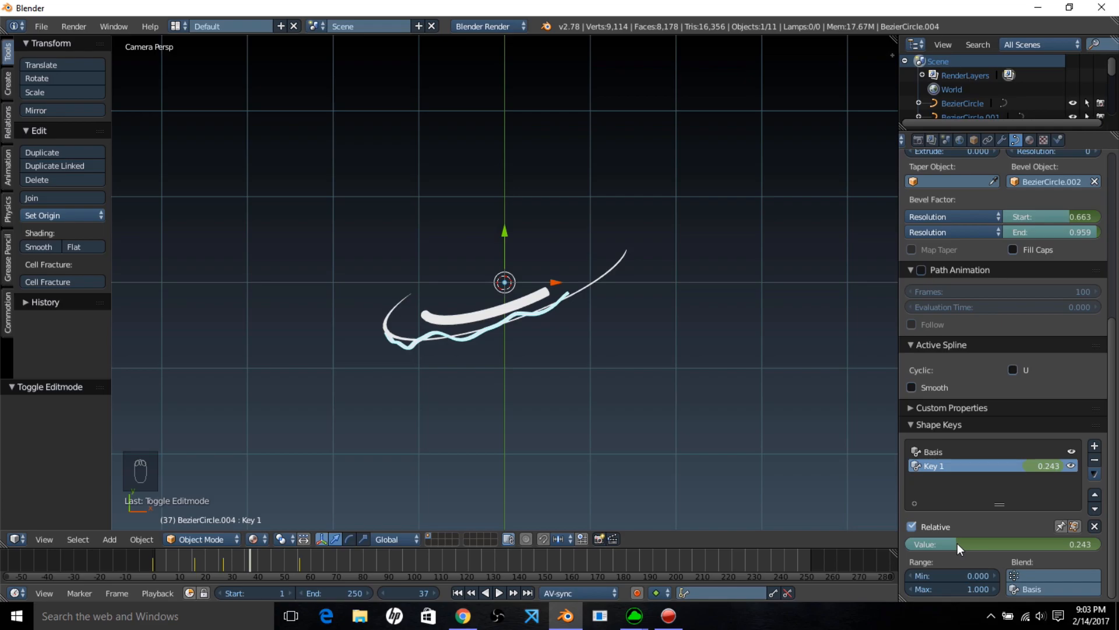
key(alt+a)
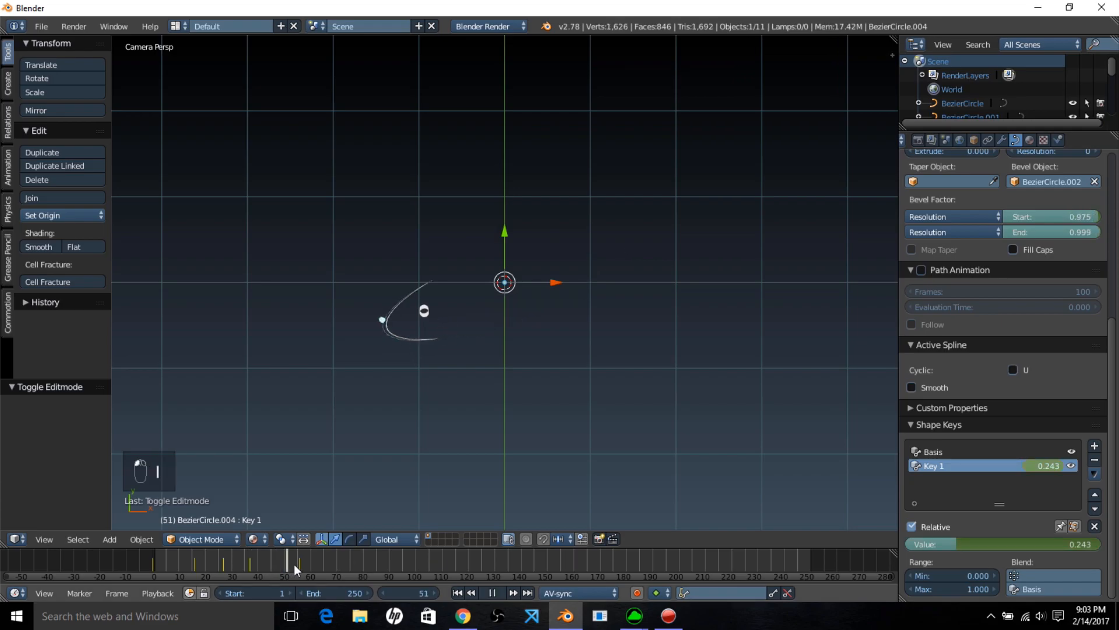
- Keyframe the value of Key 1 at 1.000 on frame 56
drag(306, 564, 299, 564)
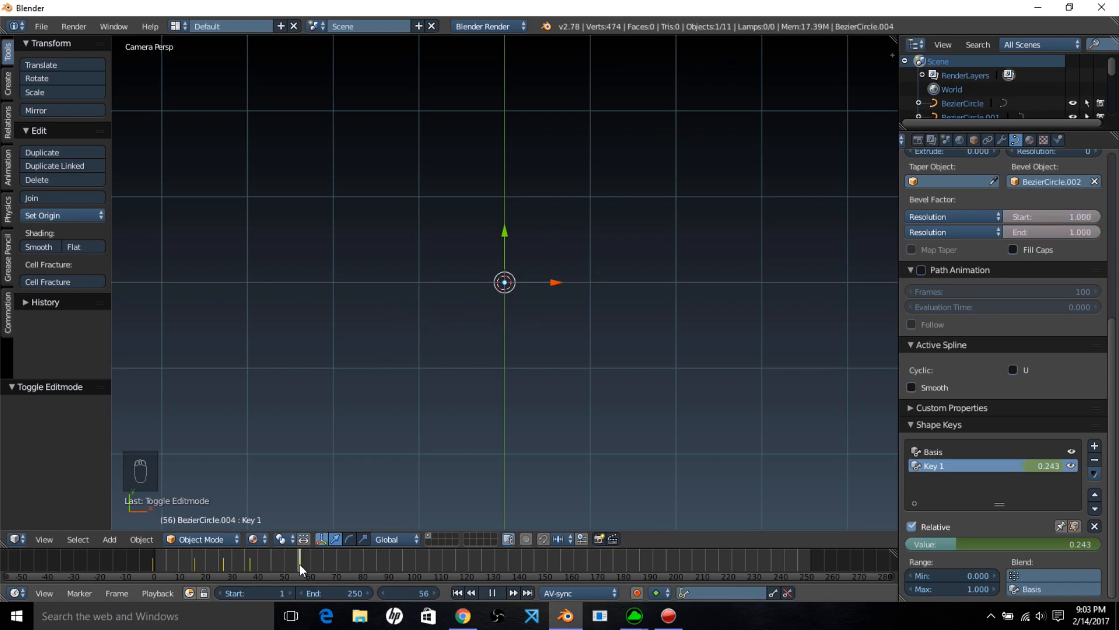
key(alt+a)
drag(1077, 544, 1096, 551)
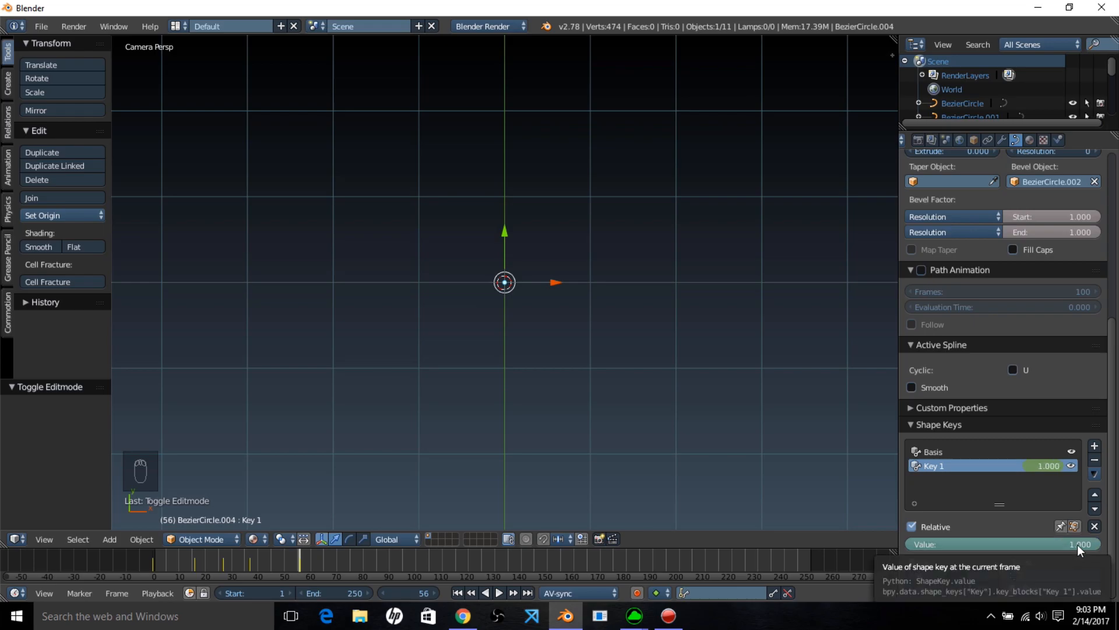
key(i)
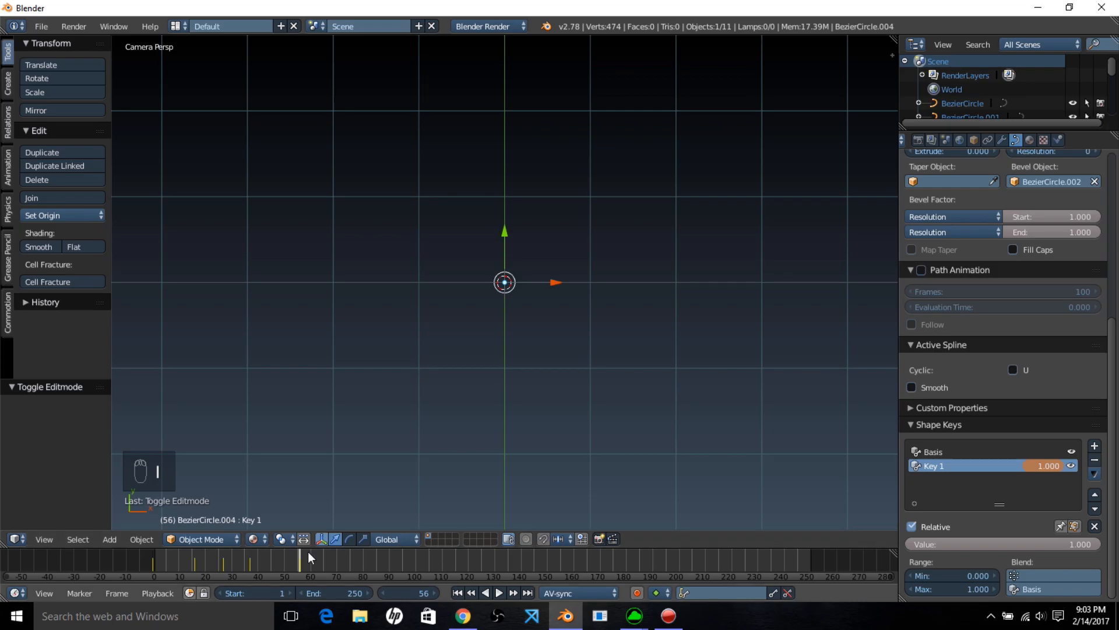
- Play the animation from frame 0 and scrub to frame 24 to examine the wave's shape key motion
drag(178, 562, 154, 563)
key(alt+a)
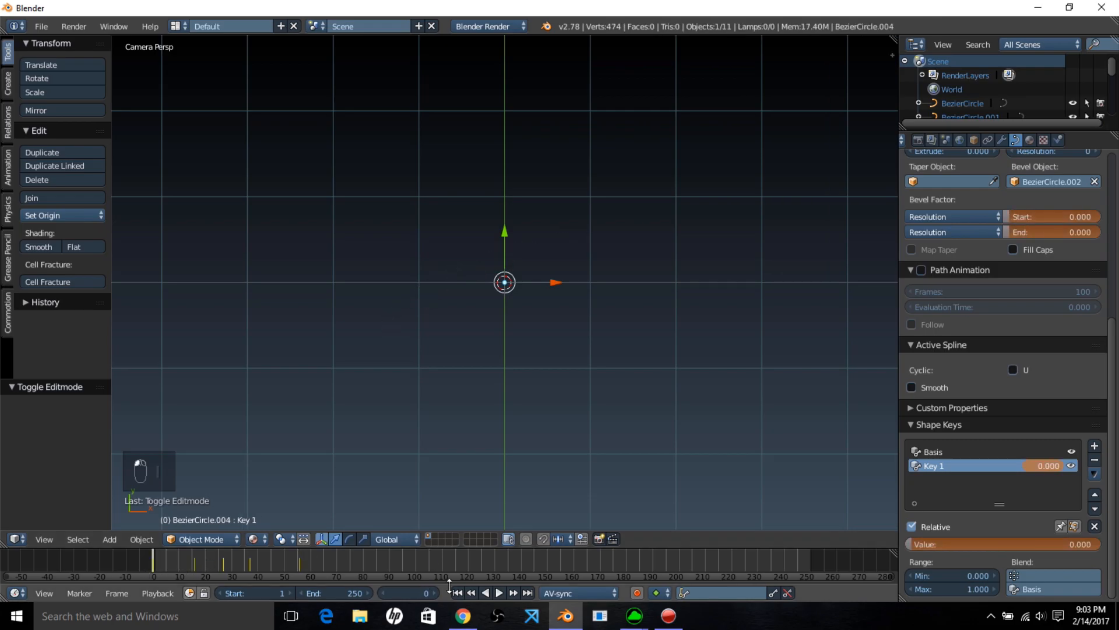
click(501, 593)
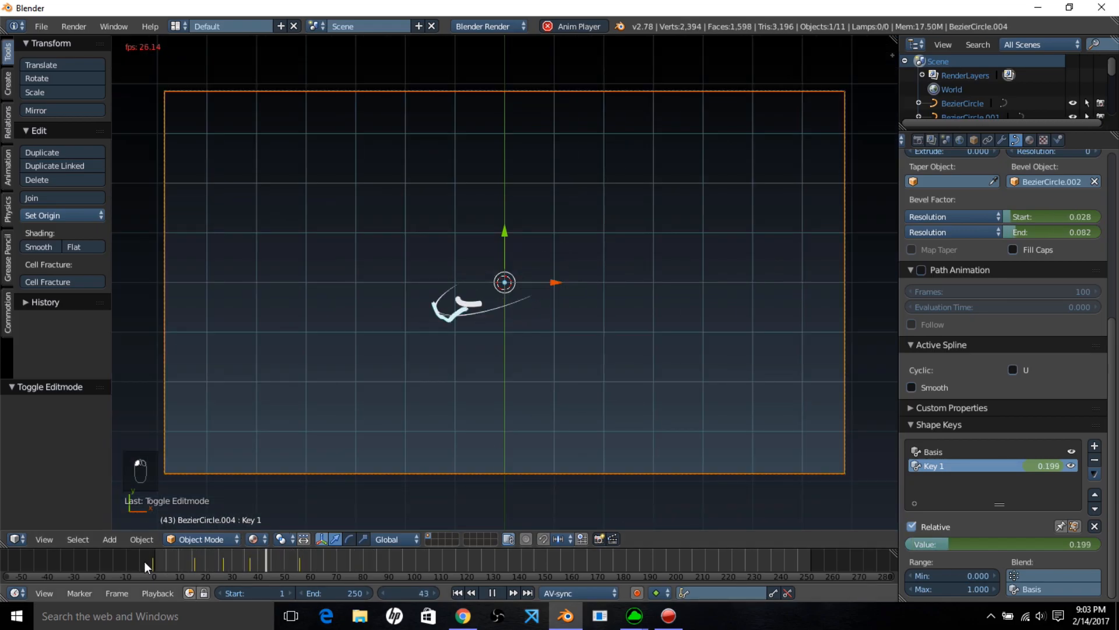
key(alt+a)
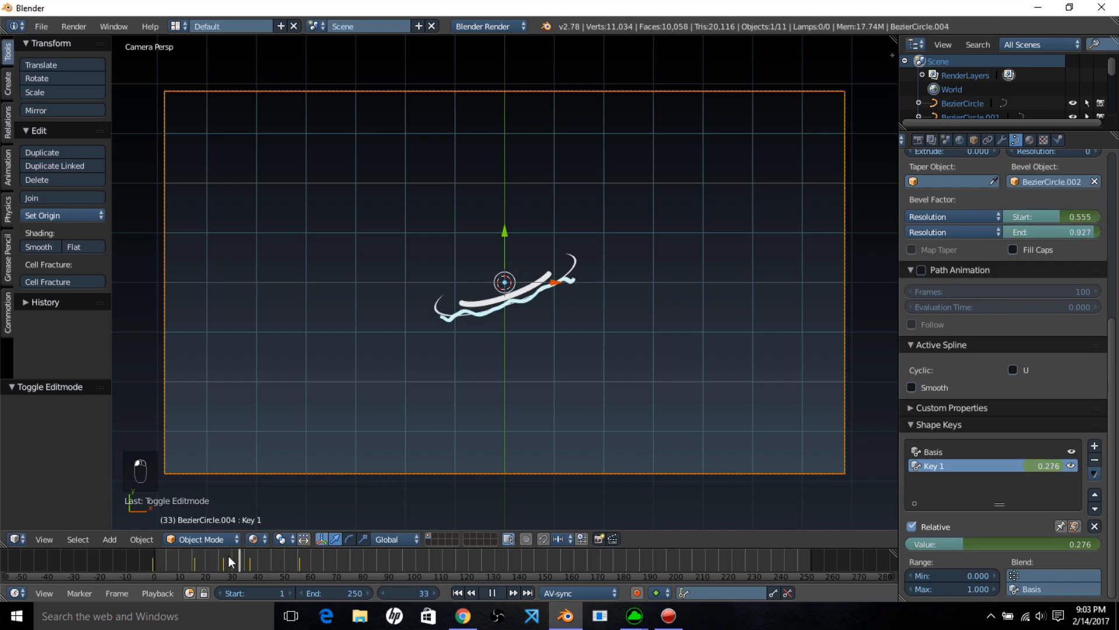
drag(190, 555, 216, 561)
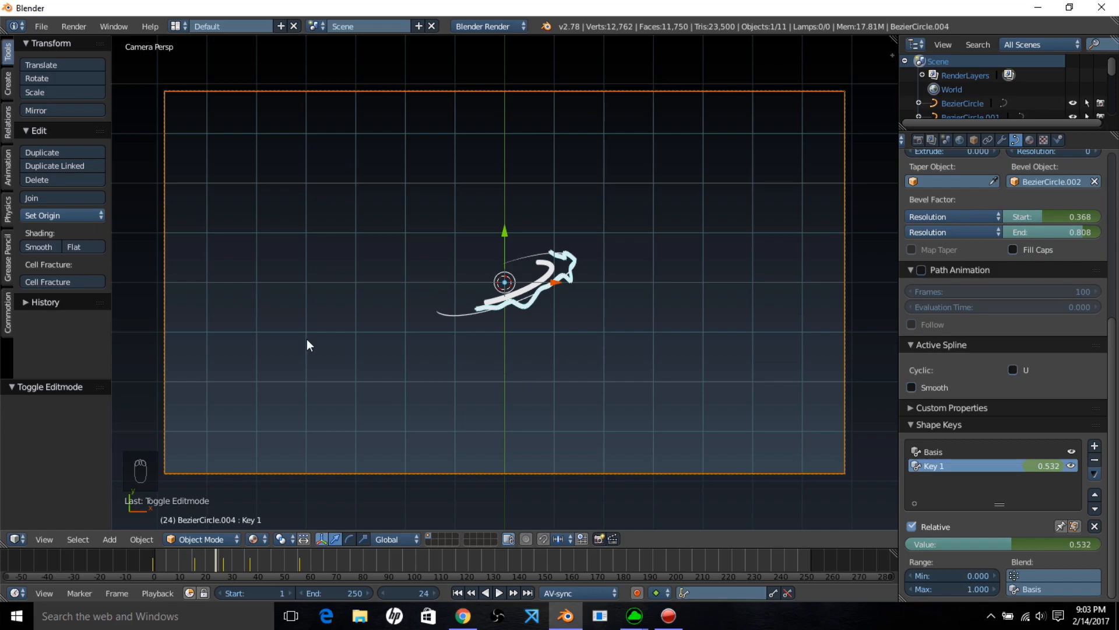
- Split the 3D view into two side-by-side areas and change one of them to a Dope Sheet
drag(18, 529, 395, 408)
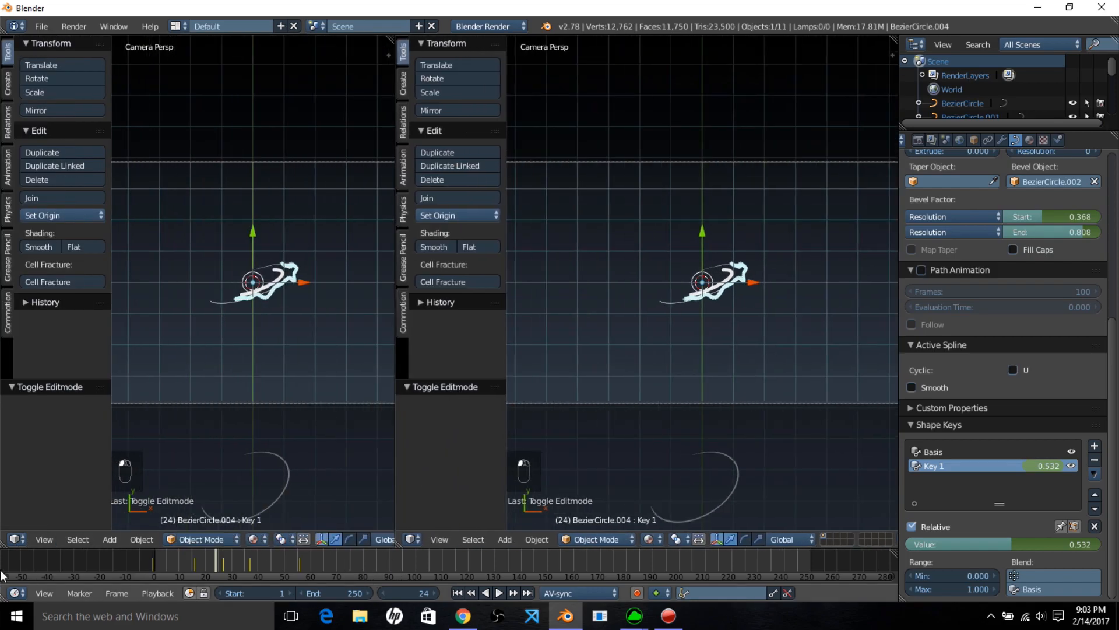
click(15, 538)
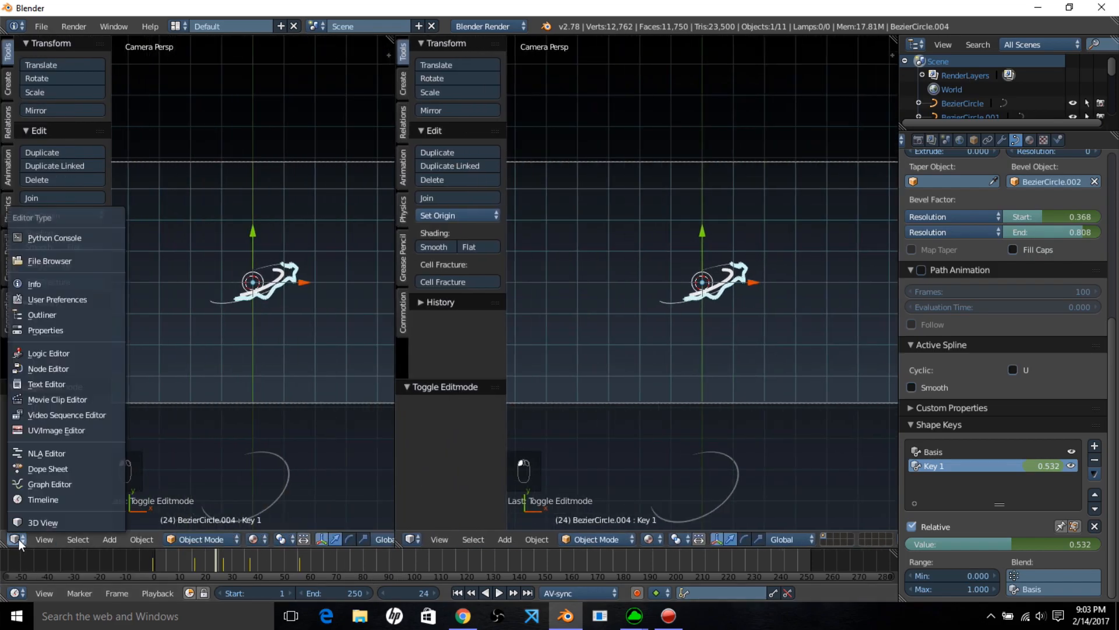
click(61, 470)
click(365, 540)
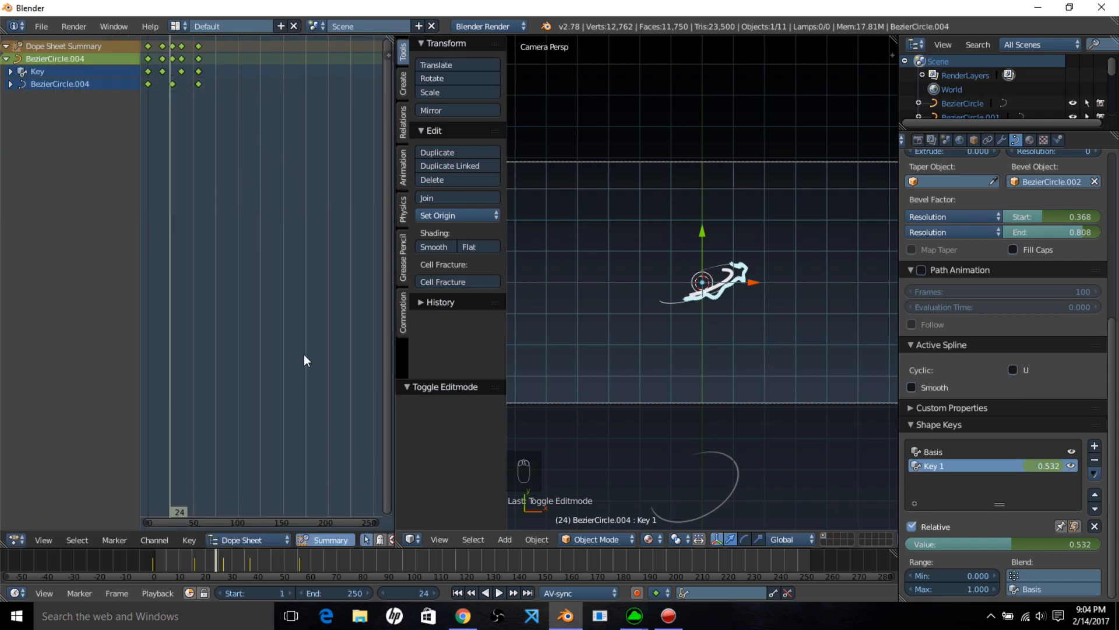
- Scale all of the wavy curve's keyframes in time by 0.7 about frame 0
click(153, 561)
key(alt+a)
key(alt+a)
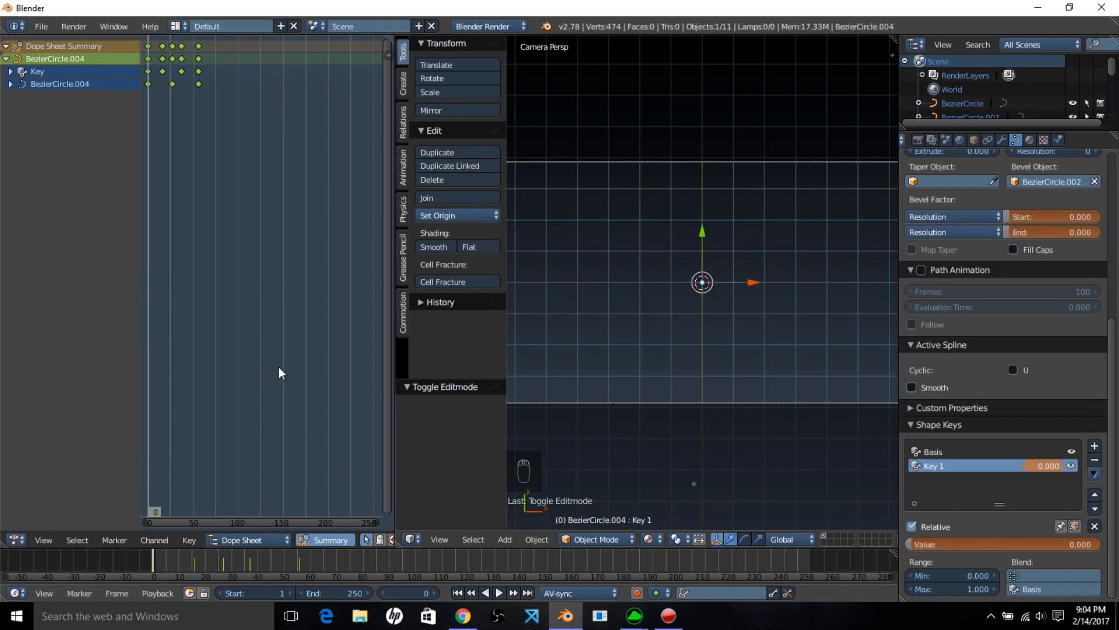
text(s0.)
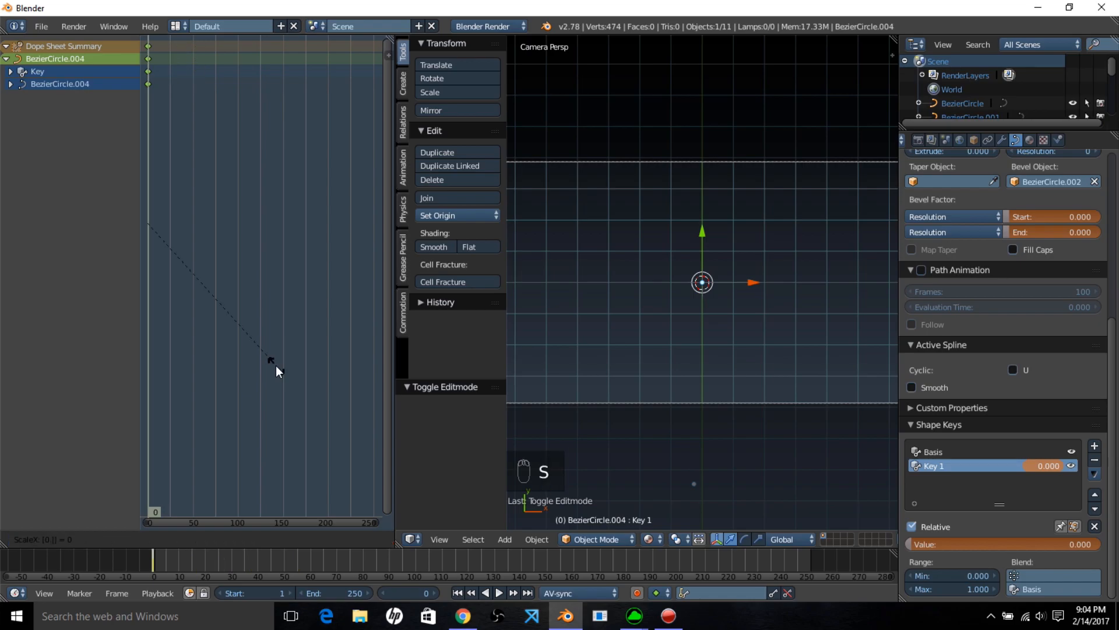
text(7)
key(Return)
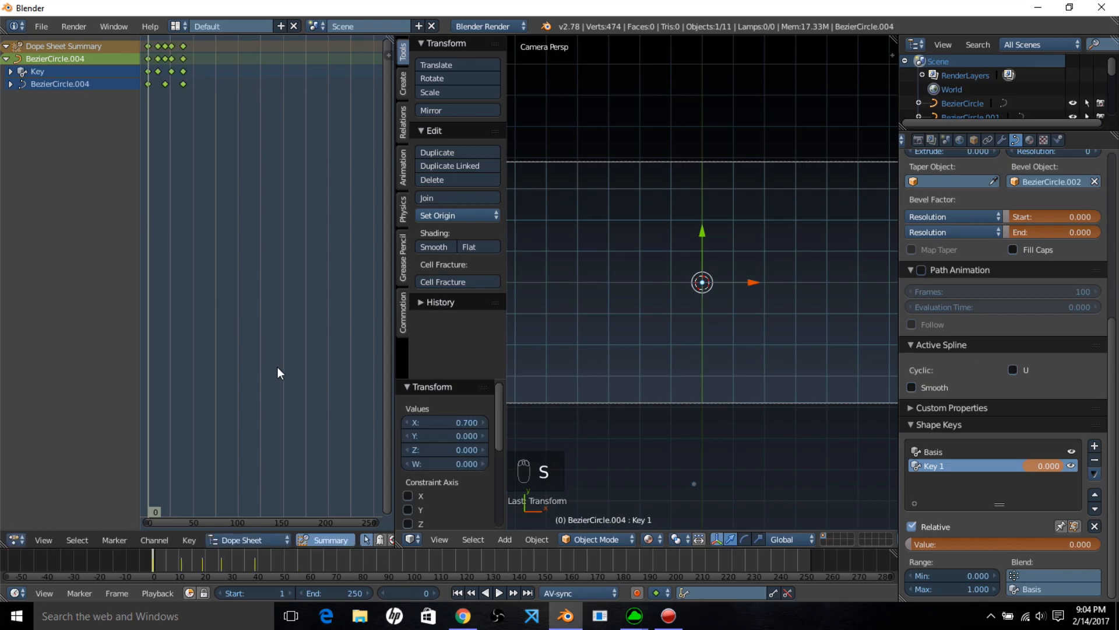
- Play the retimed animation from frame 0 to examine the wavy curve's faster motion
key(alt+a)
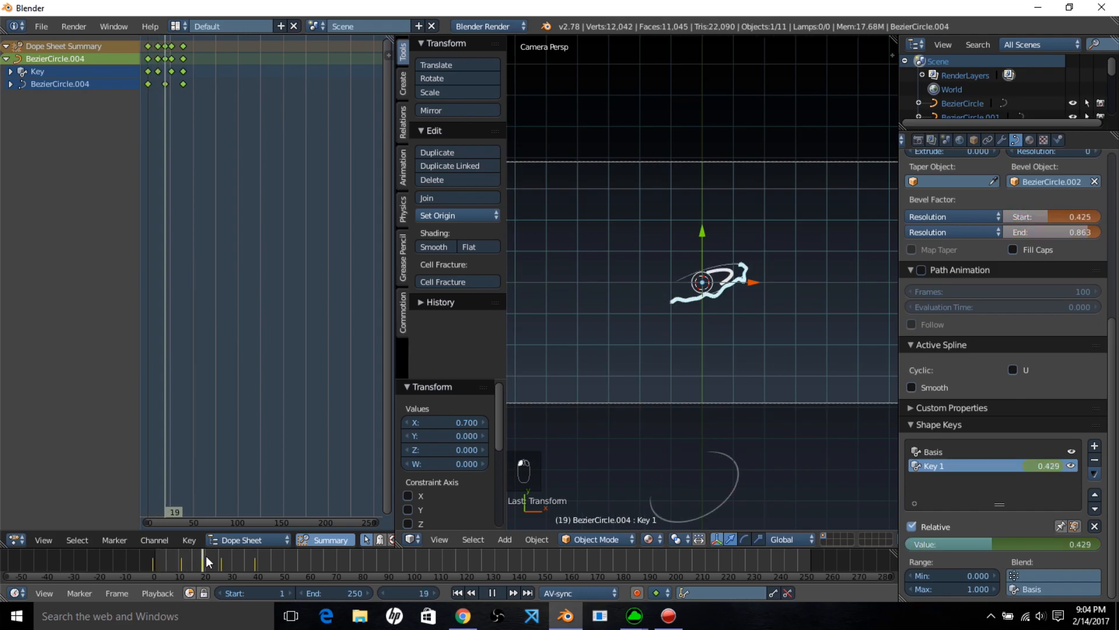
drag(189, 566, 153, 559)
key(alt+a)
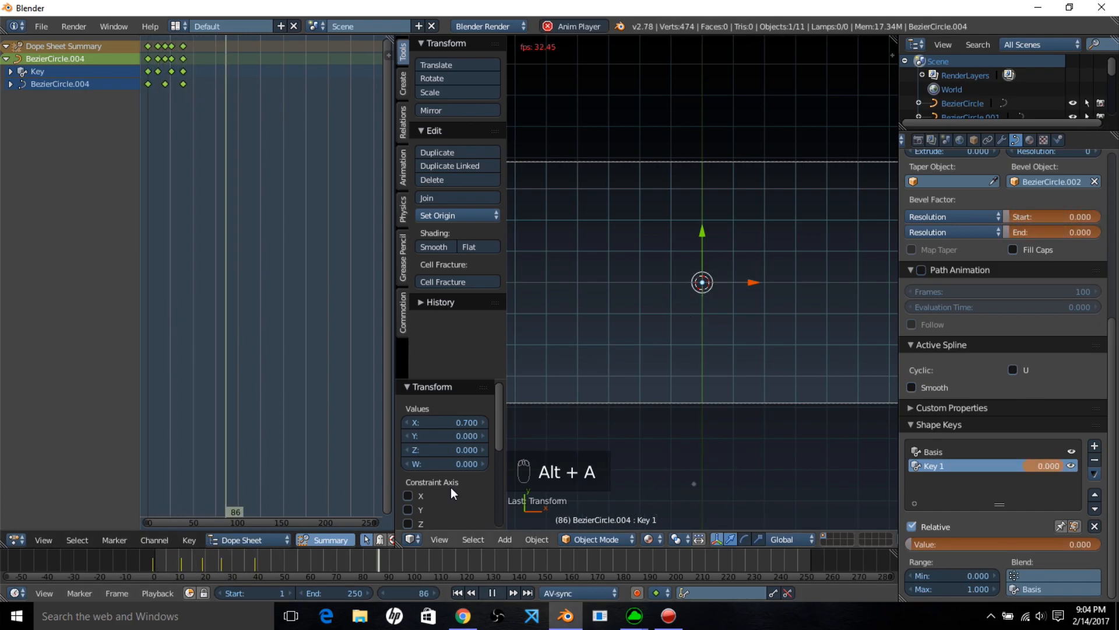
click(495, 591)
- Shift all of the wavy curve's keyframes about 4.7 frames later in time
drag(186, 560, 195, 559)
key(g)
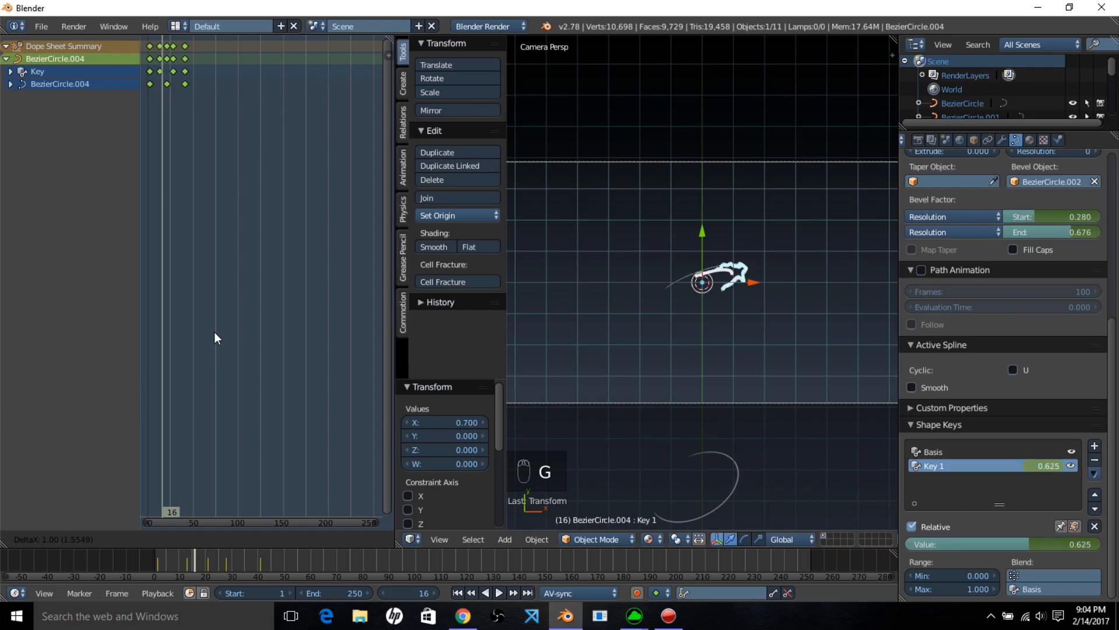
click(221, 362)
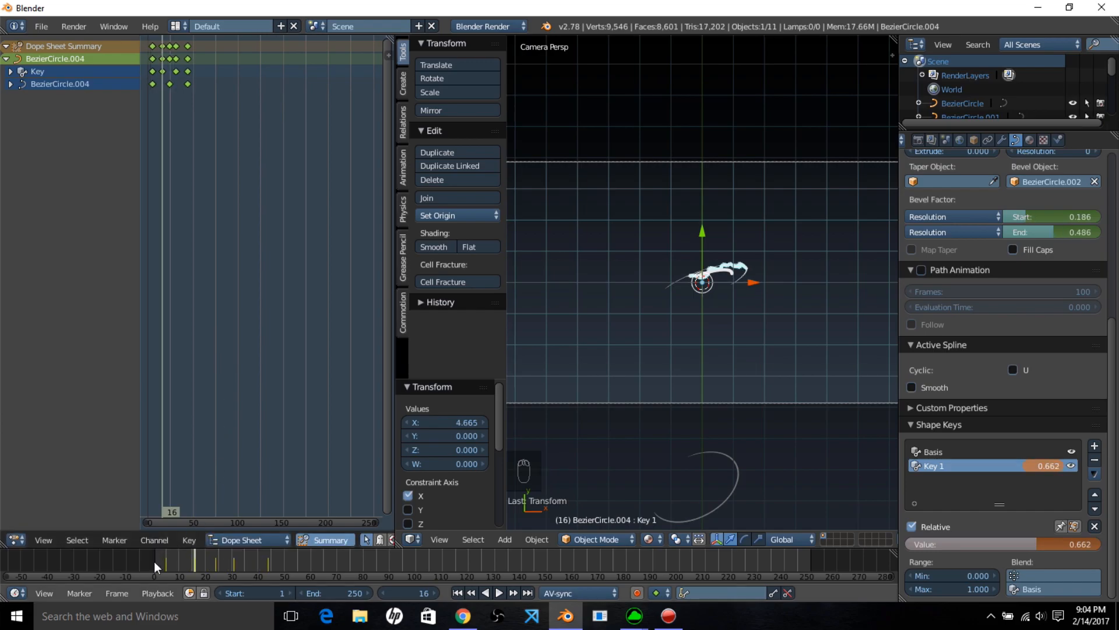
- Play the delayed animation, stop at frame 23 and examine the wavy curve against the rings up close
key(alt+a)
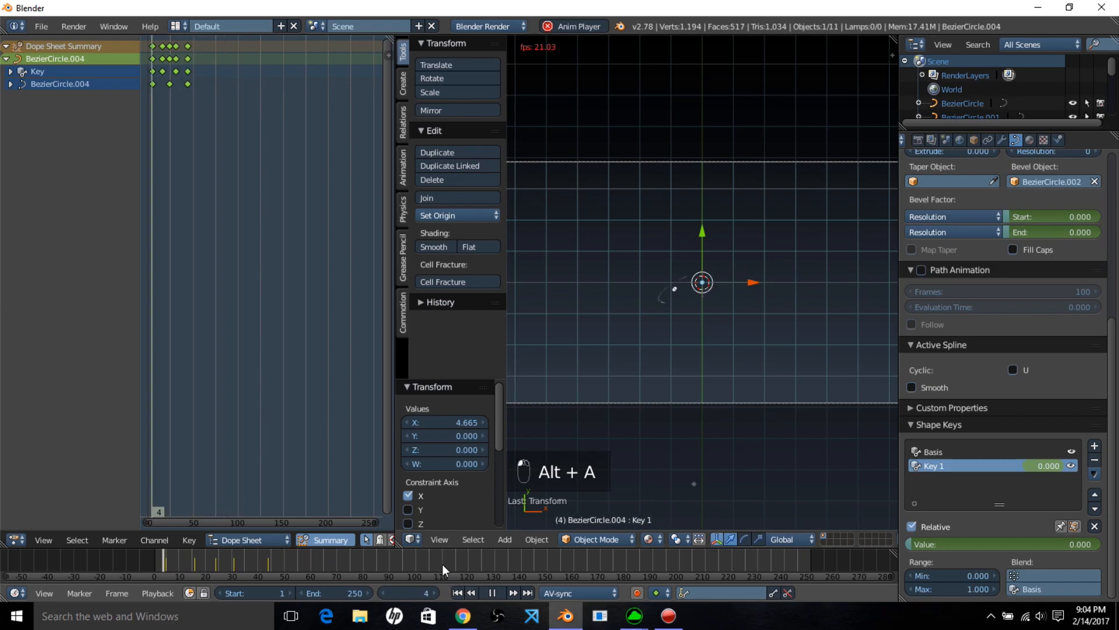
drag(291, 557, 213, 552)
key(alt+a)
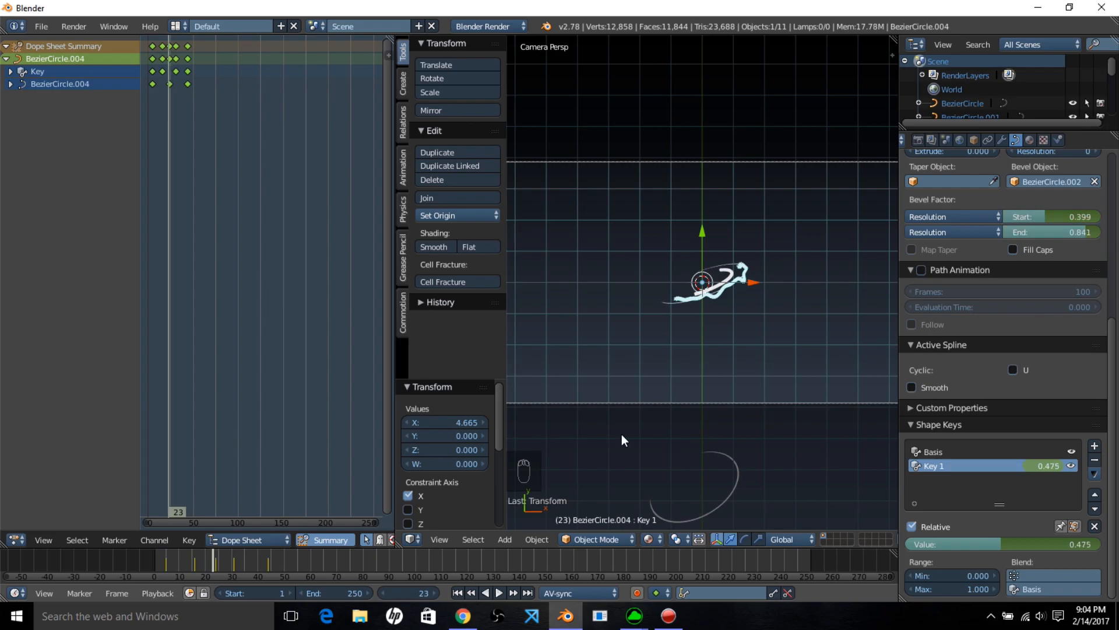
scroll(831, 363, up, 5)
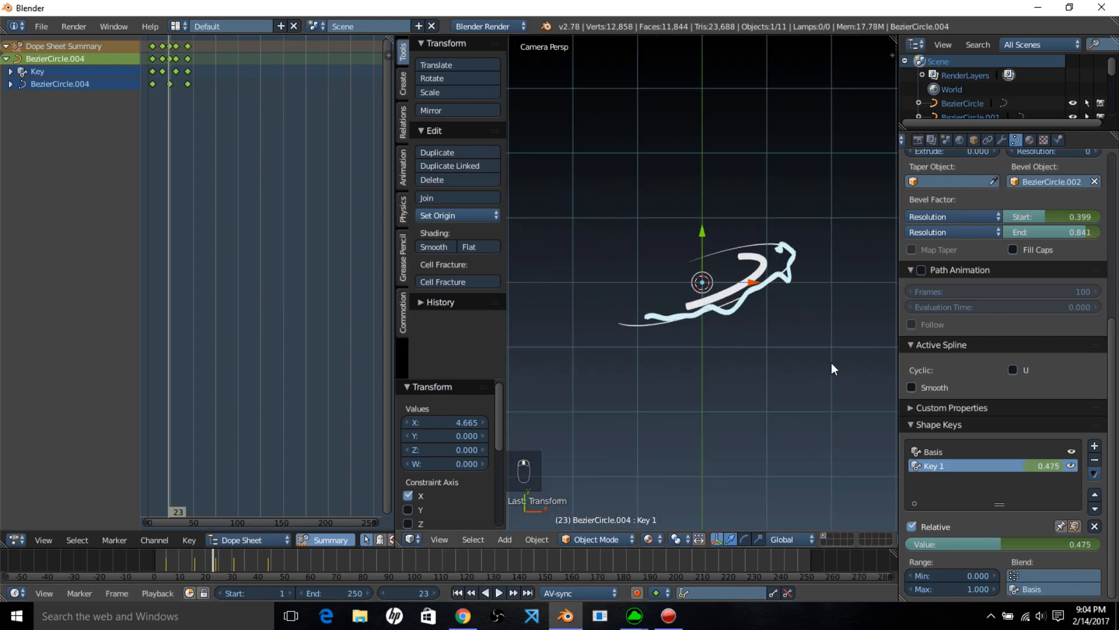
scroll(832, 364, up, 4)
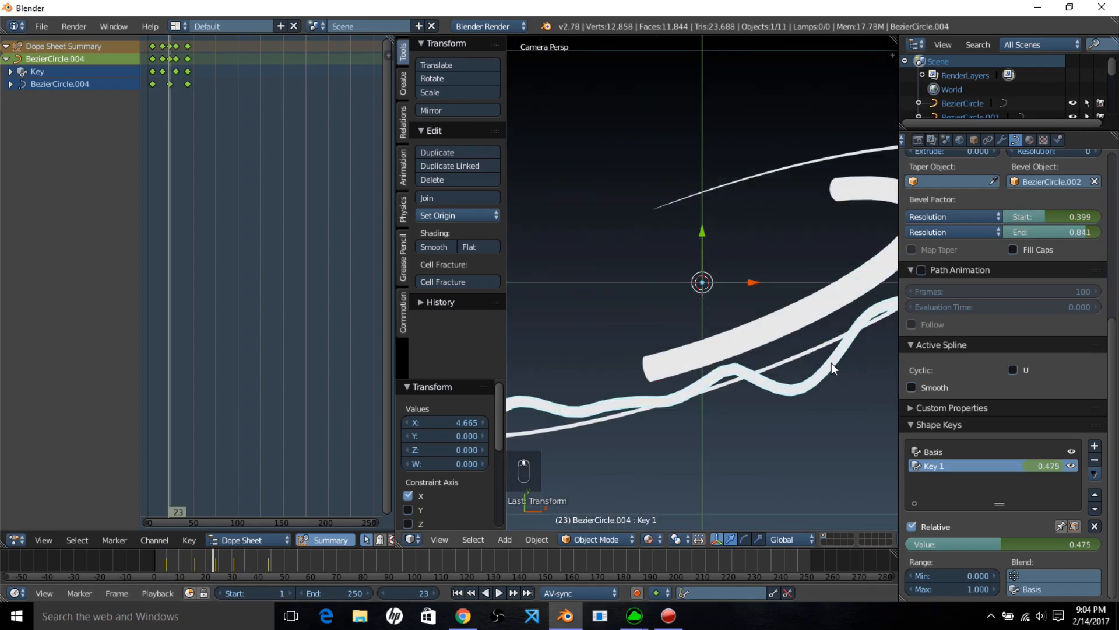
scroll(775, 259, down, 10)
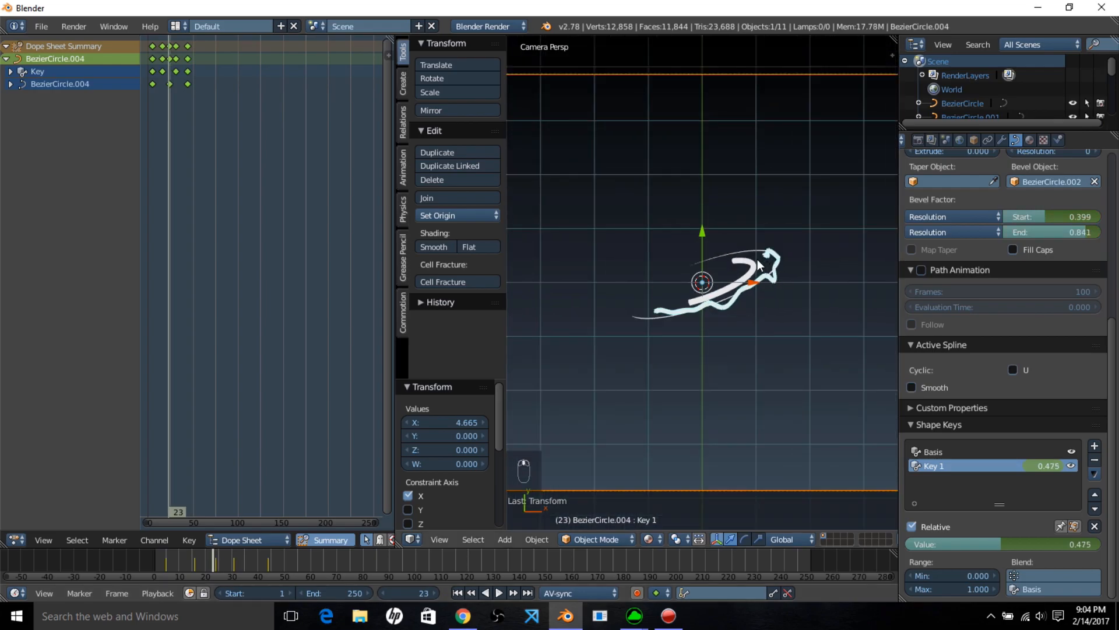
- Move the thick BezierCircle ring out of the camera frame by about -8.435 in X and 2.468 in Y
ctrl+scroll(746, 286, up, 1)
scroll(736, 289, up, 3)
right_click(781, 282)
key(g)
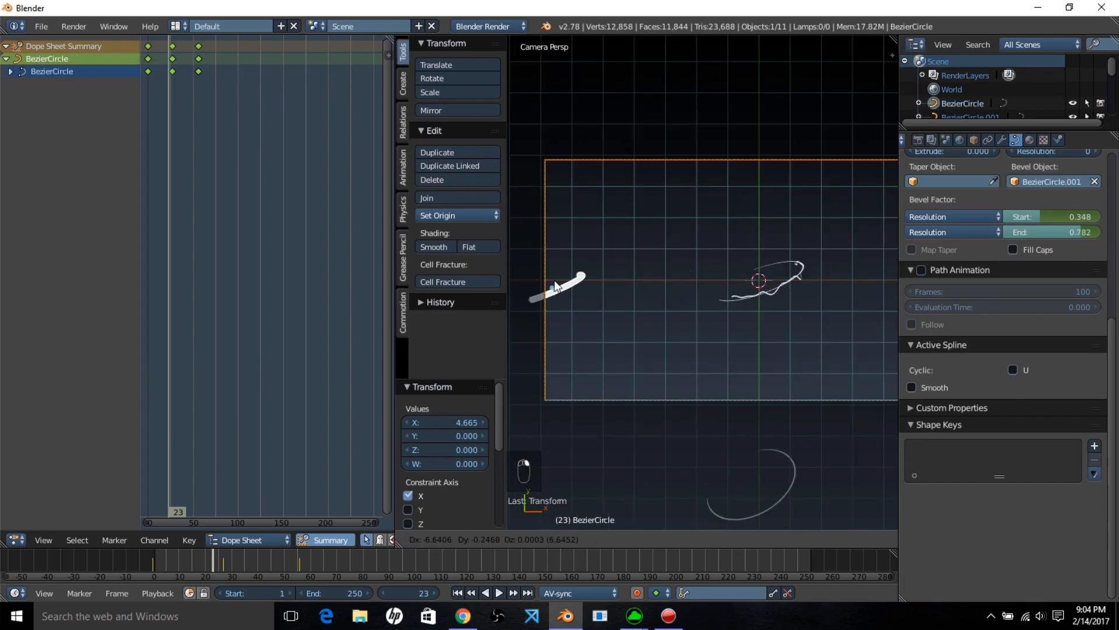
click(522, 198)
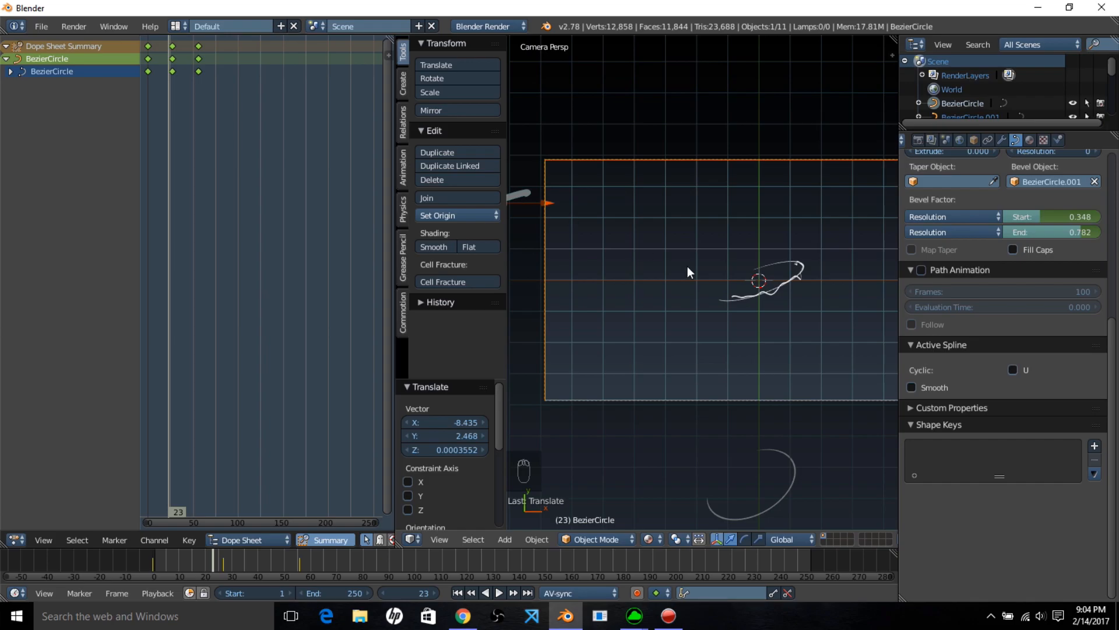
- Duplicate the wavy curve BezierCircle.004 in place
shift+middle_drag(792, 327, 755, 310)
scroll(762, 296, up, 3)
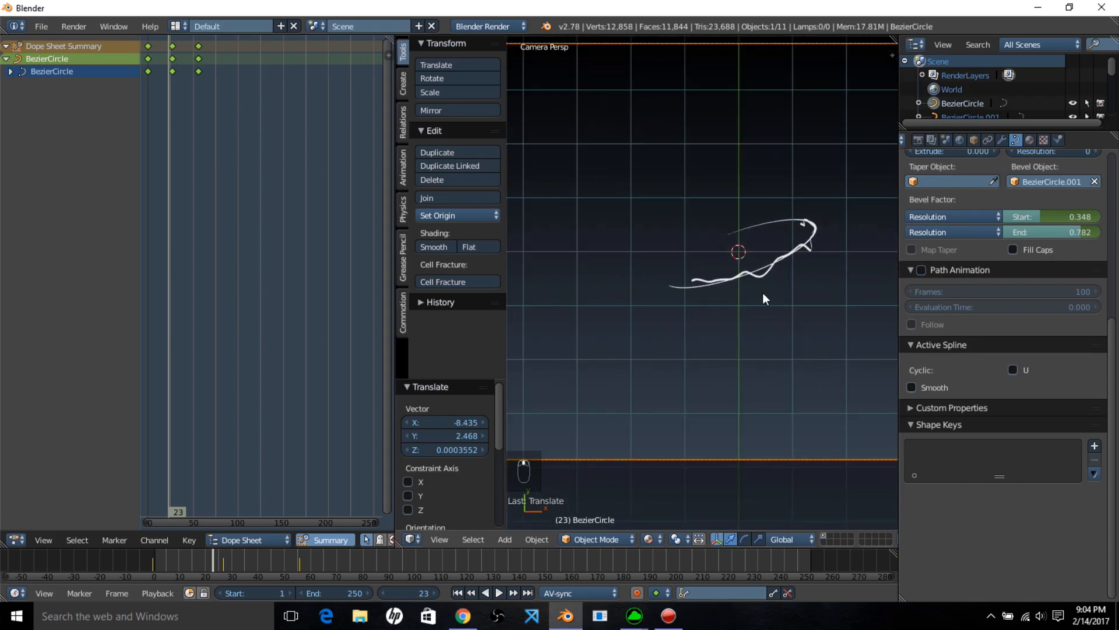
right_click(762, 280)
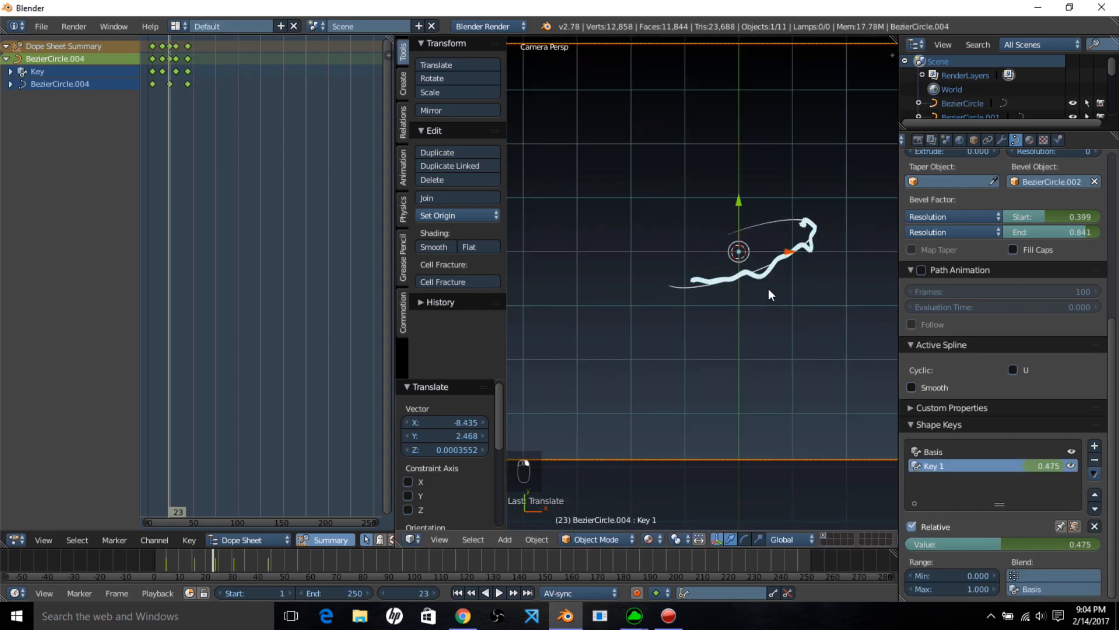
key(shift+d)
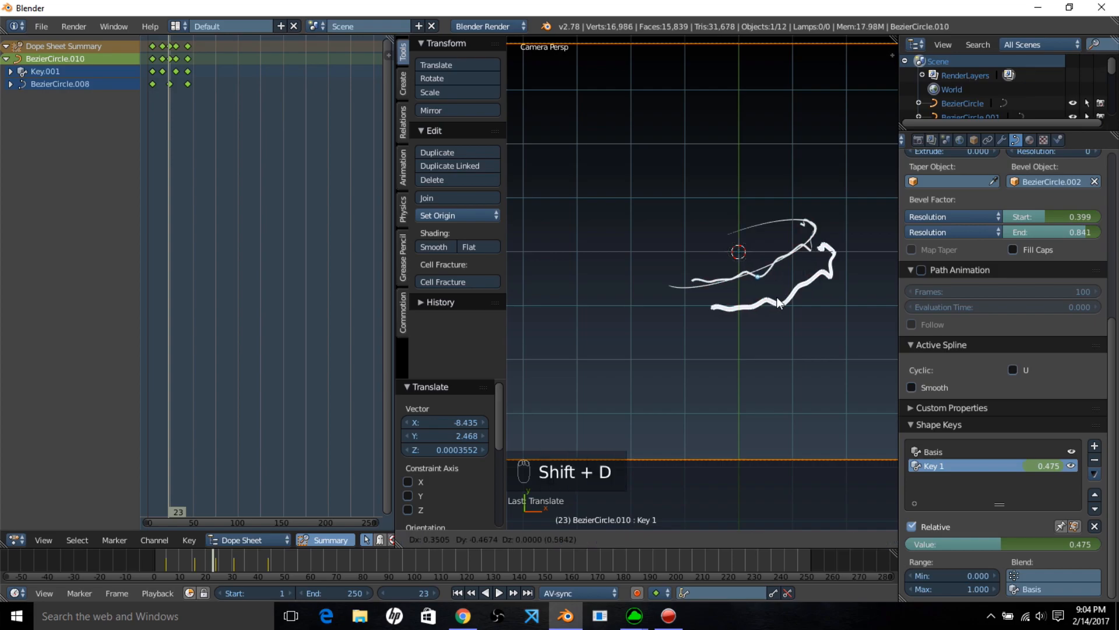
right_click(802, 326)
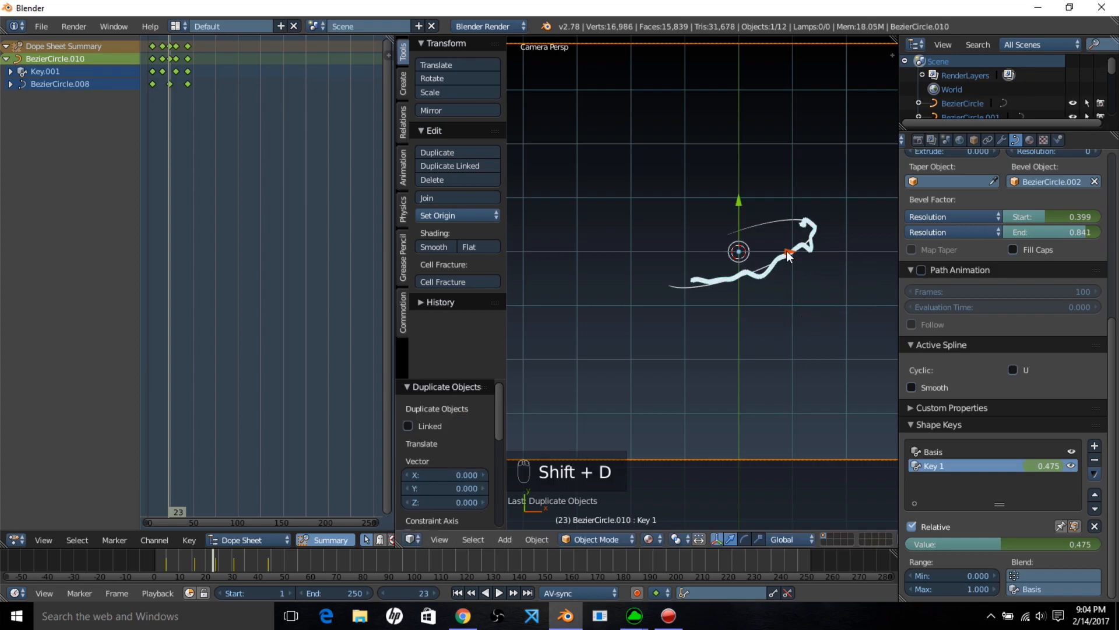
- Reshape the duplicate's Key 1 wave by moving its control points with proportional editing, the last one about -0.271 along Y
scroll(799, 289, up, 2)
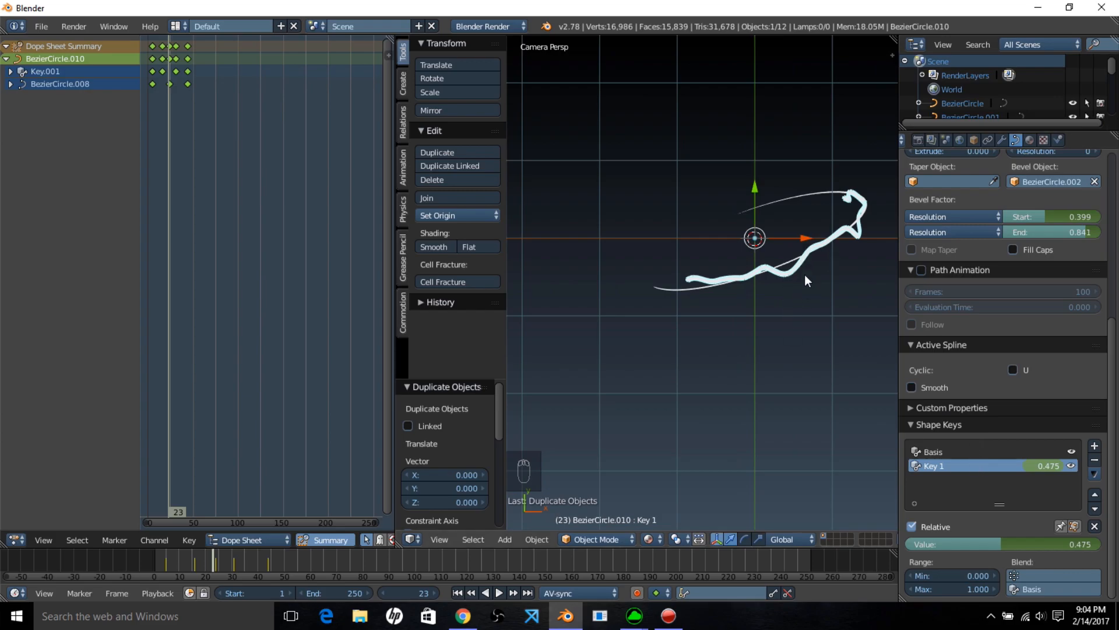
key(Tab)
right_drag(782, 284, 712, 193)
scroll(781, 256, down, 11)
right_drag(833, 194, 813, 258)
key(y)
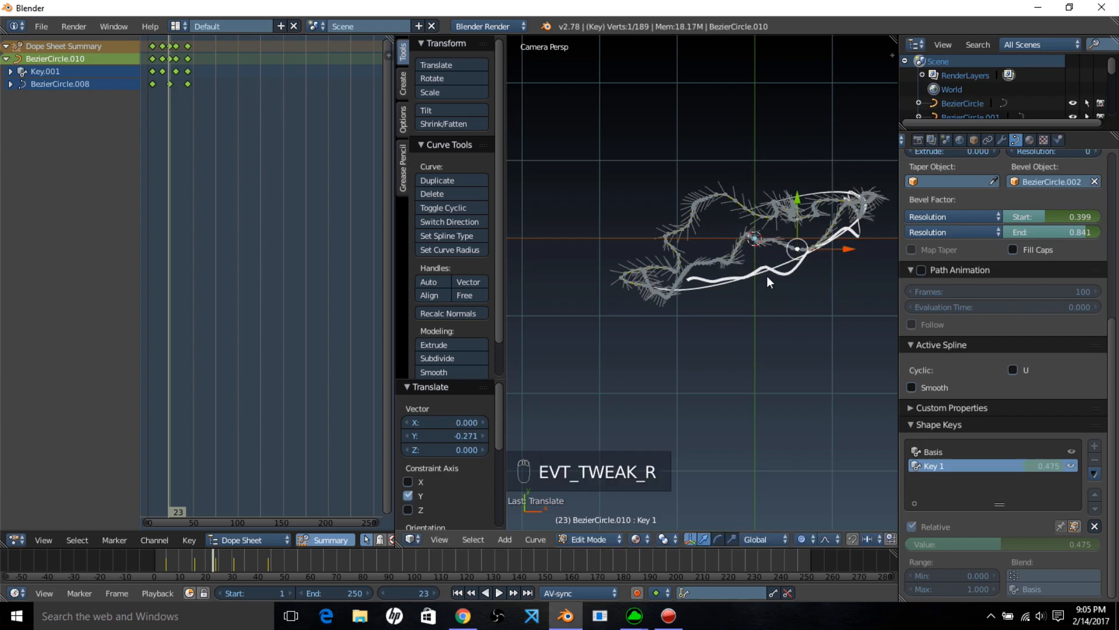
key(Tab)
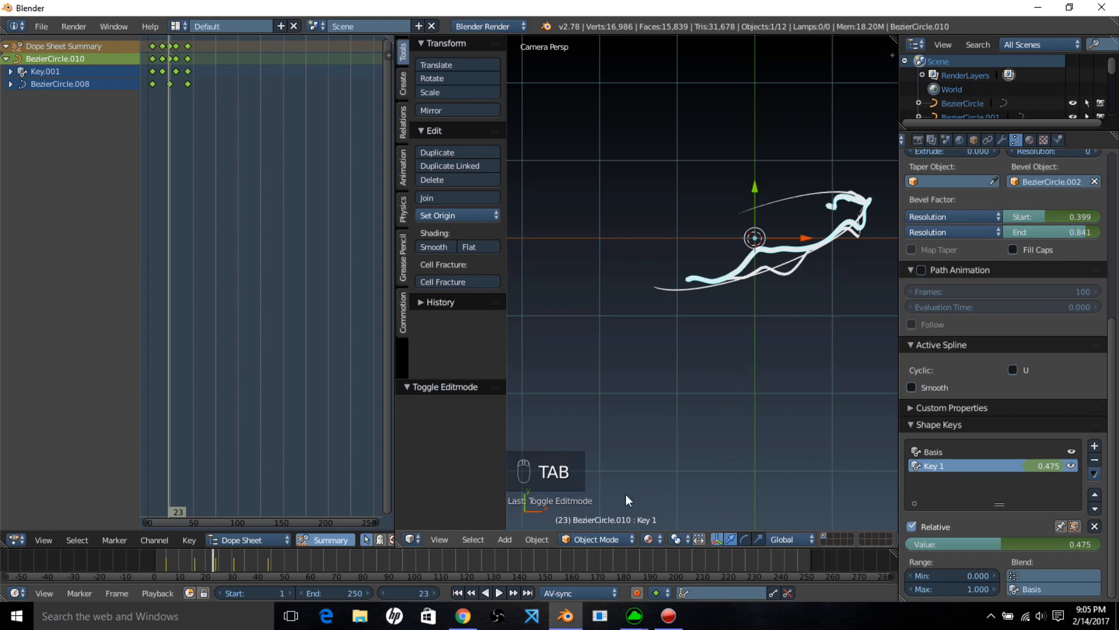
- Play the animation and scrub back to frame 21 to examine the two wavy curves moving together
click(186, 564)
key(alt+a)
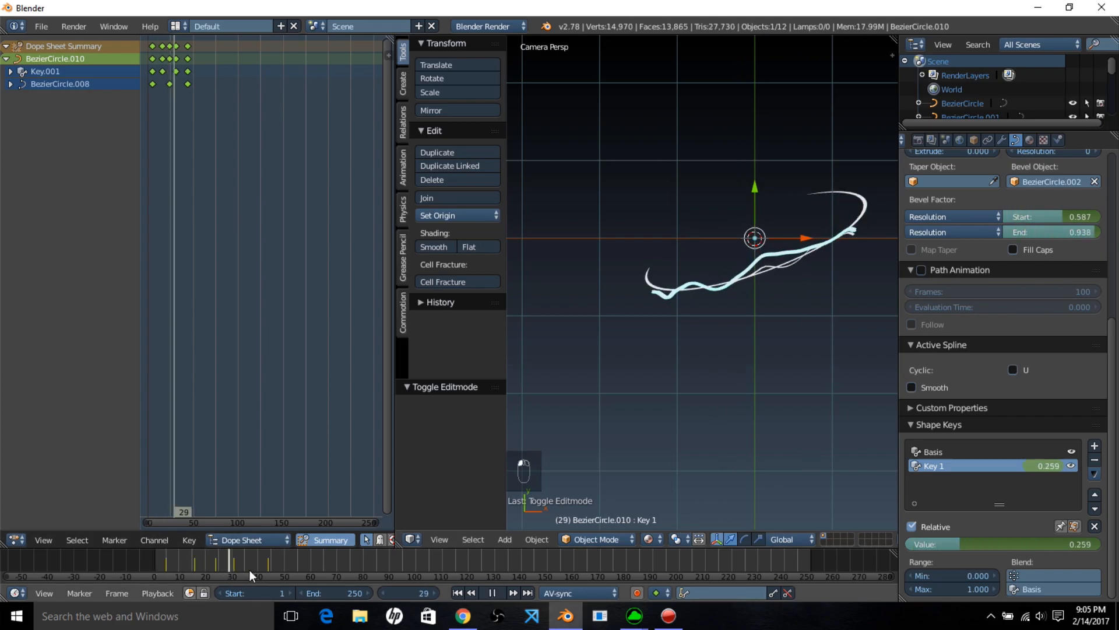
alt+scroll(218, 568, down, 20)
key(alt+a)
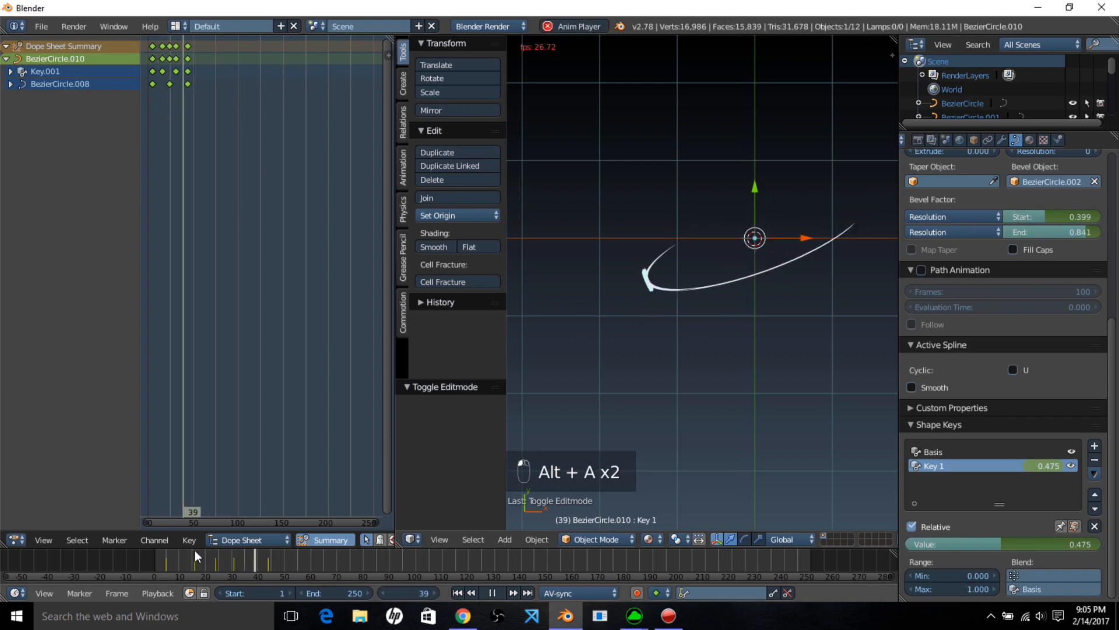
click(492, 593)
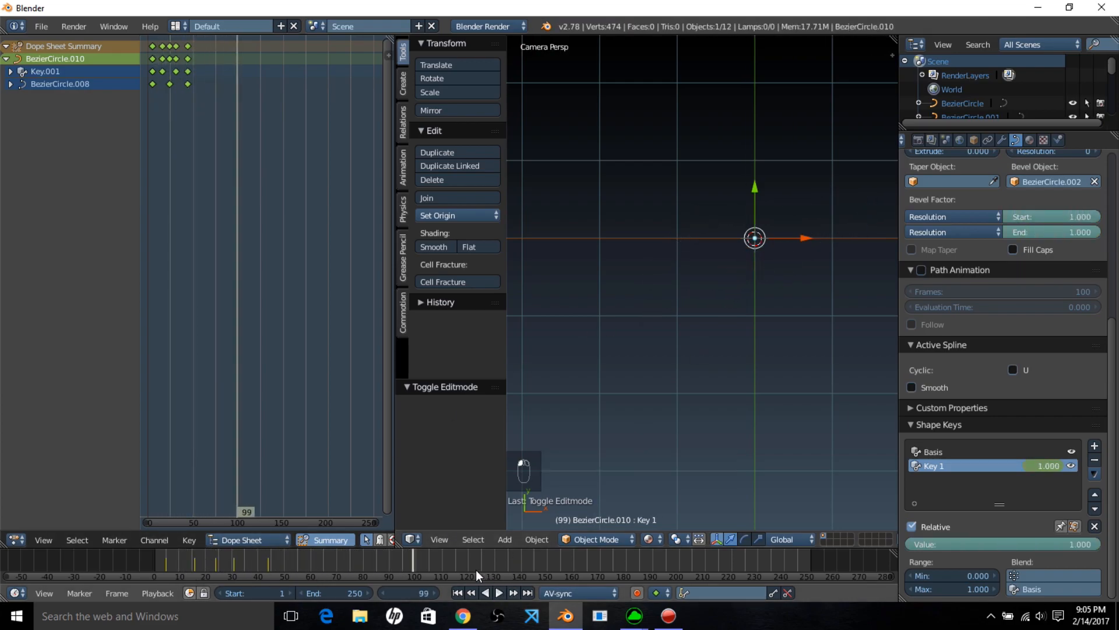
drag(269, 555, 208, 553)
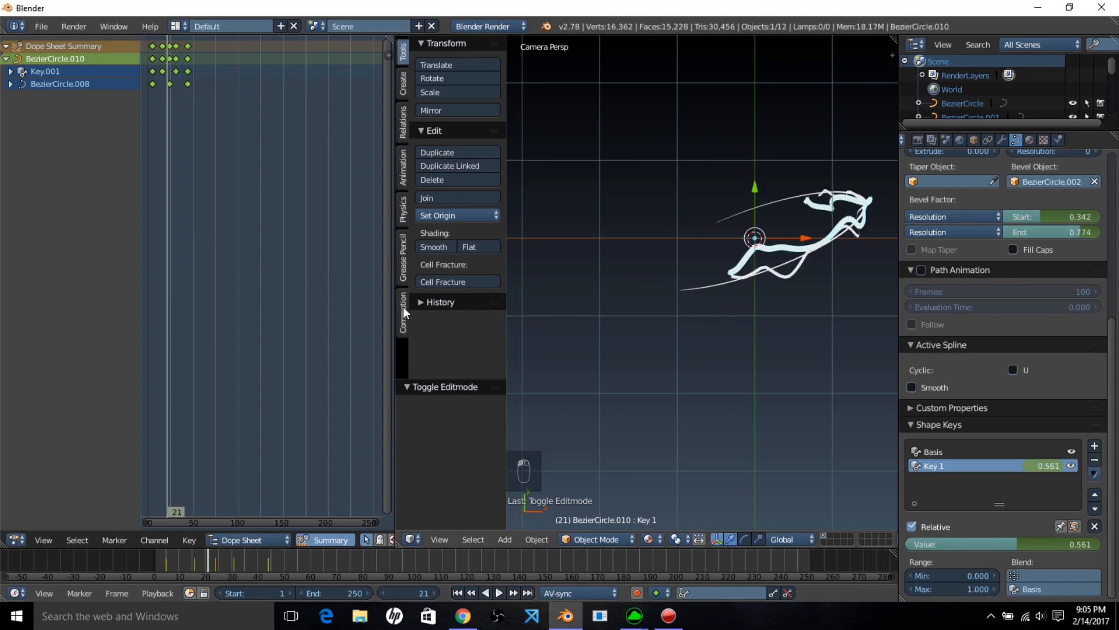
- Widen the 3D view by narrowing the Dope Sheet, and add a text object at the origin
drag(394, 308, 216, 309)
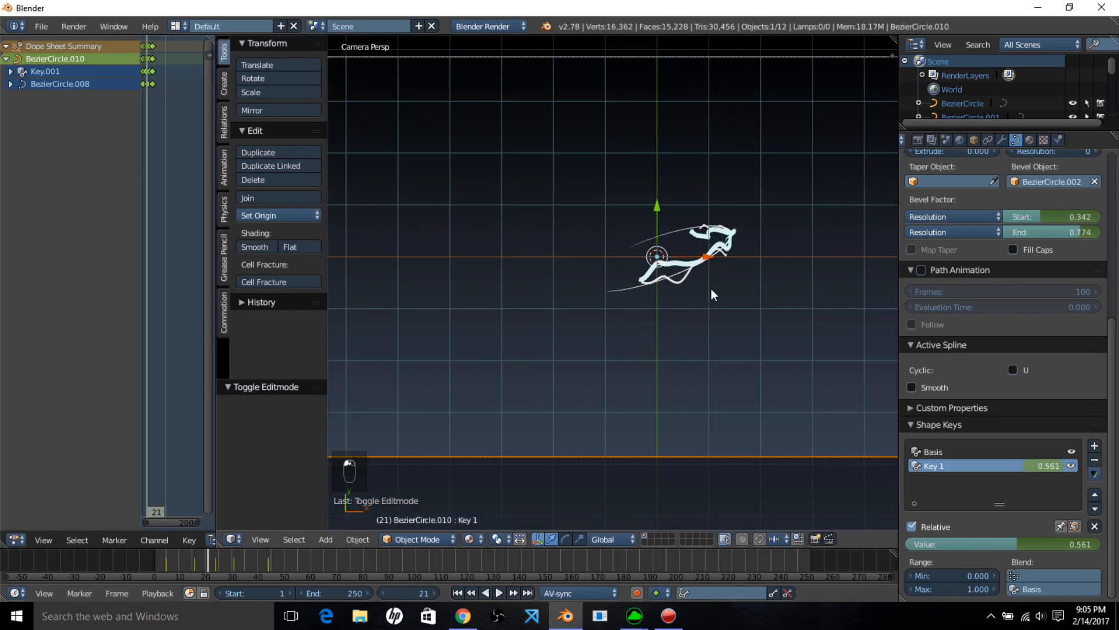
scroll(711, 288, down, 2)
key(shift+a)
click(687, 328)
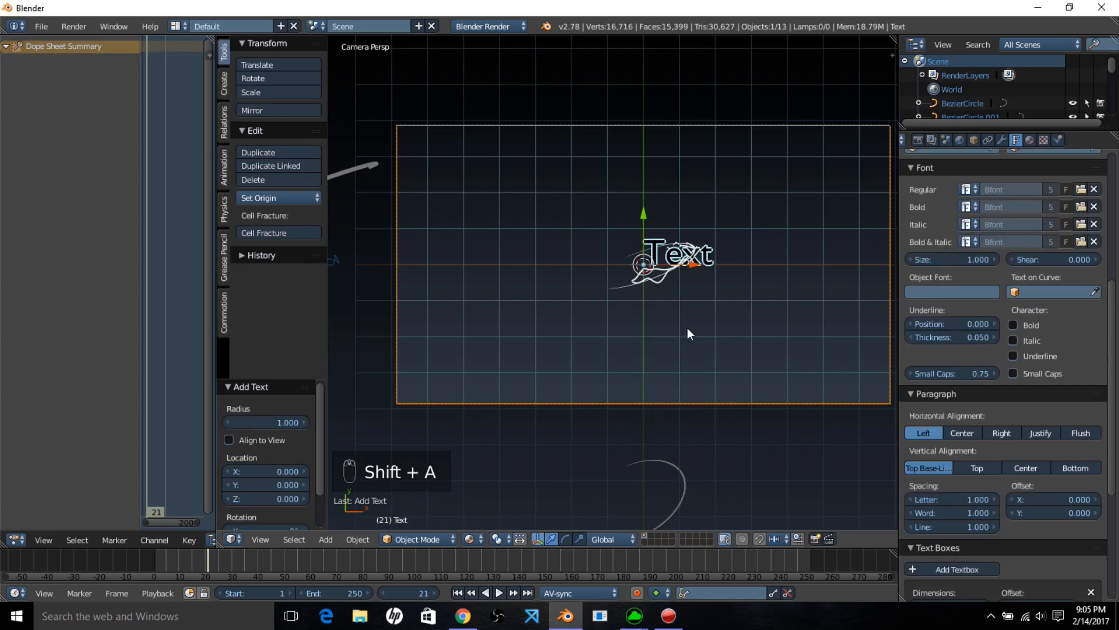
- Replace the text object's default content with ELEMENT
key(Tab)
key(BackSpace)
key(BackSpace)
key(BackSpace)
key(BackSpace)
key(BackSpace)
key(BackSpace)
key(BackSpace)
key(BackSpace)
key(BackSpace)
key(BackSpace)
key(BackSpace)
key(BackSpace)
key(BackSpace)
key(BackSpace)
key(BackSpace)
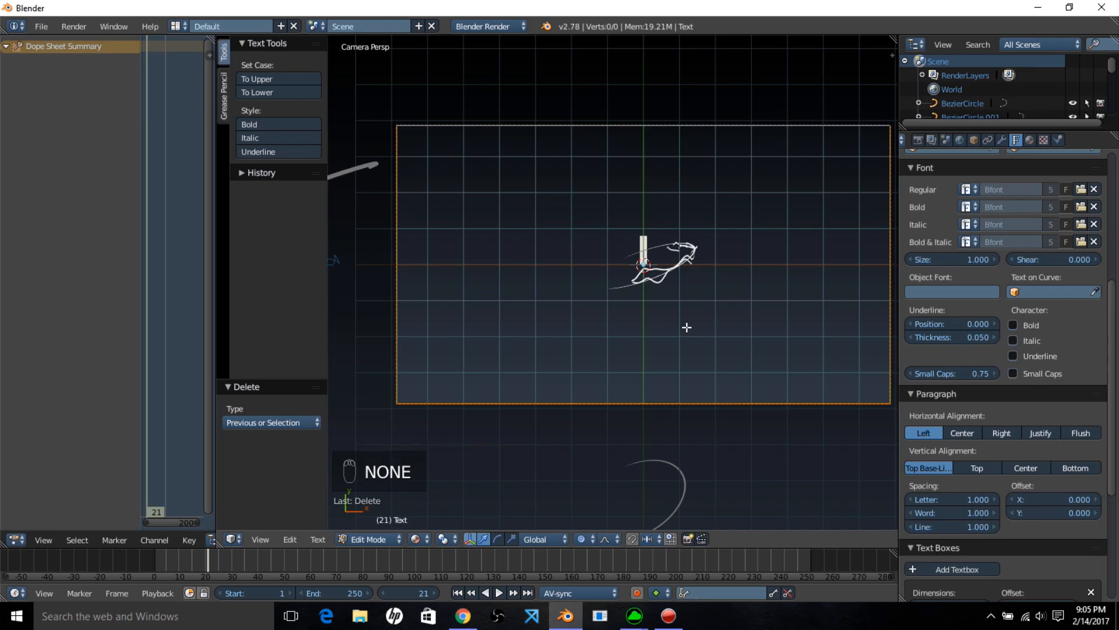
text(ELEMENT)
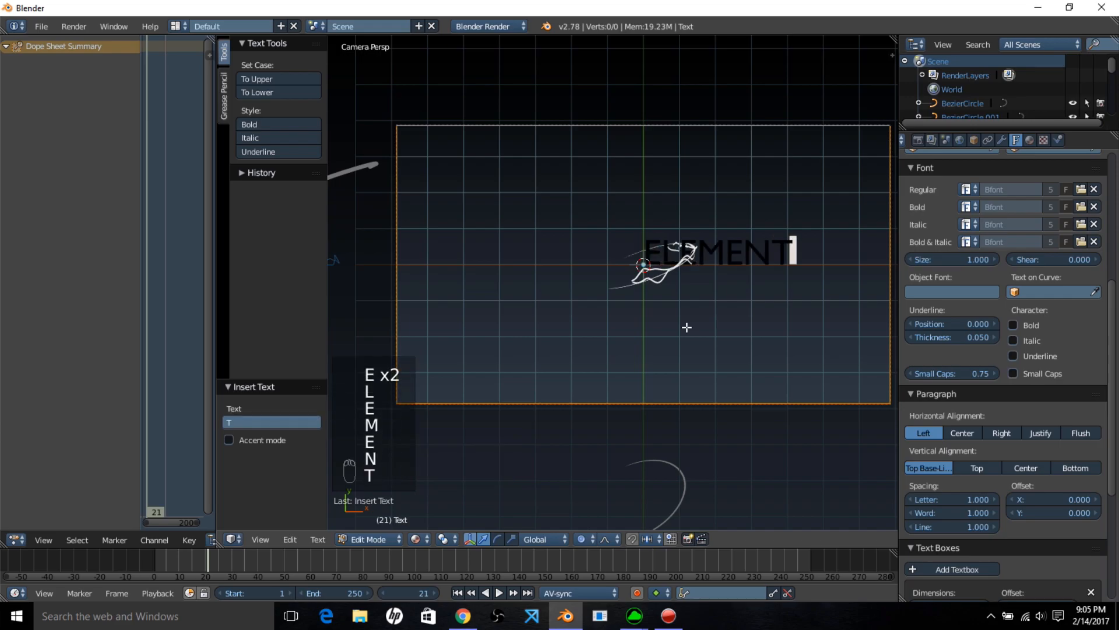
key(Tab)
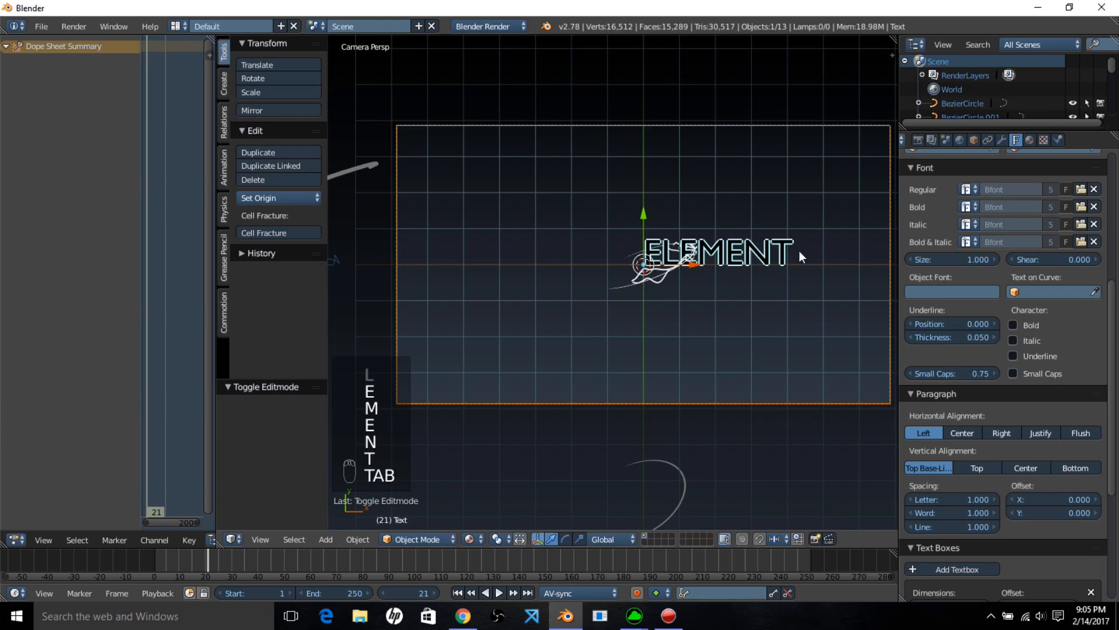
- Load conthrax-sb.ttf from the 3dintrofont folder under WEBFONTS as the text's regular font
click(1080, 189)
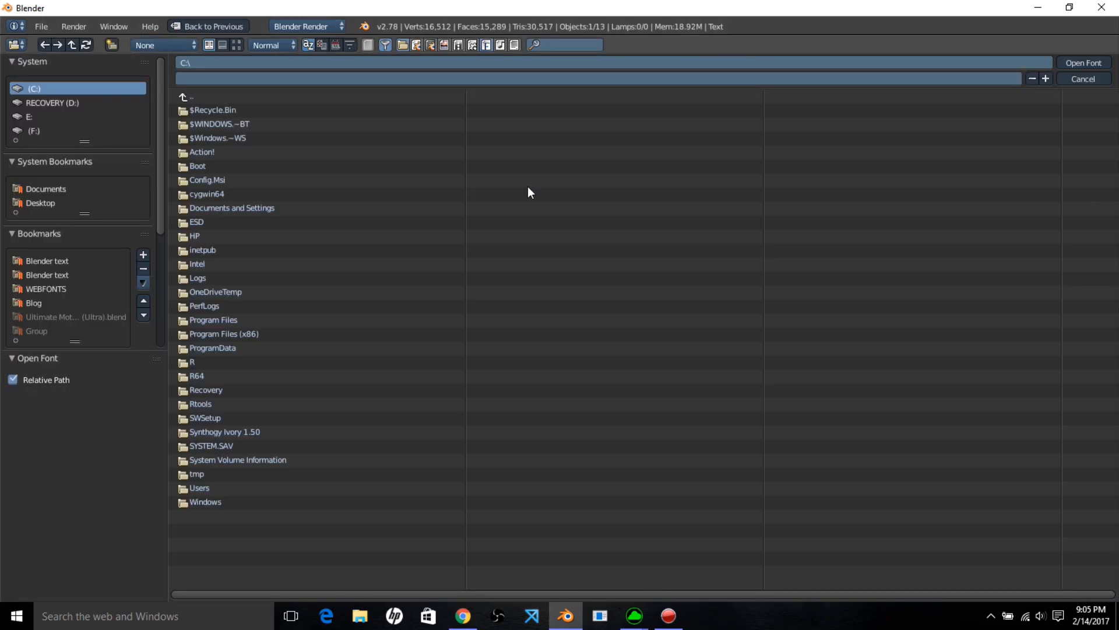
click(75, 288)
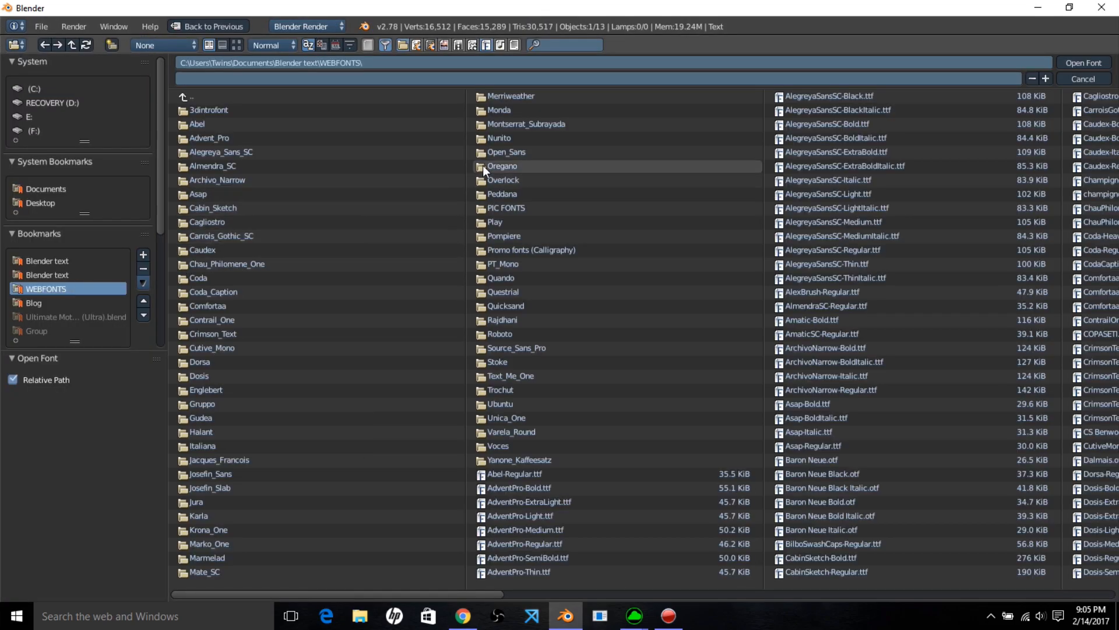
click(203, 110)
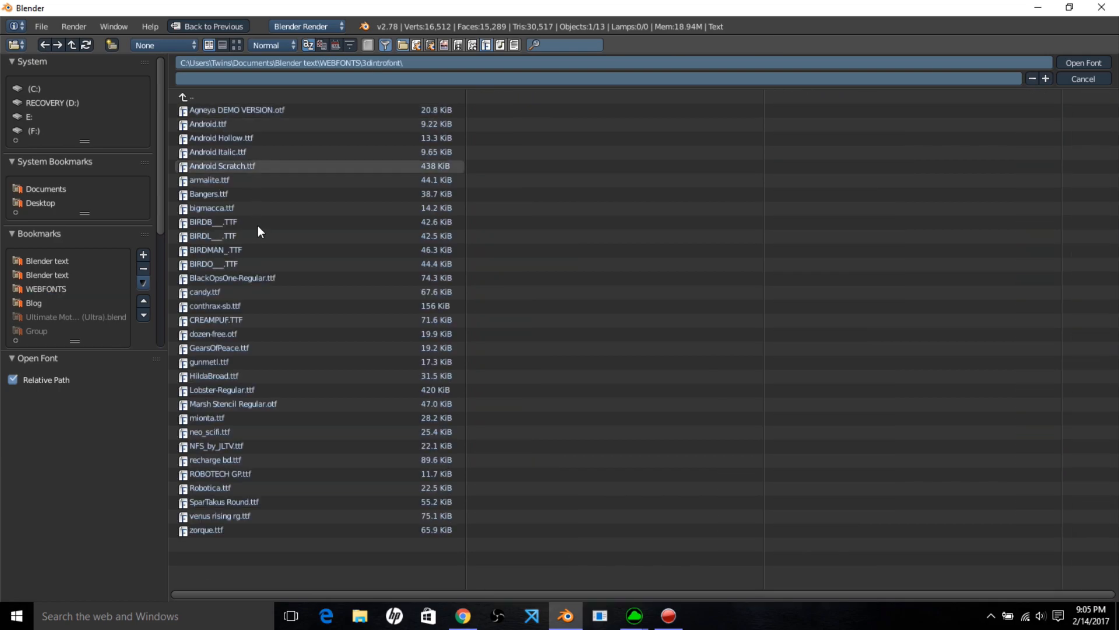
click(251, 305)
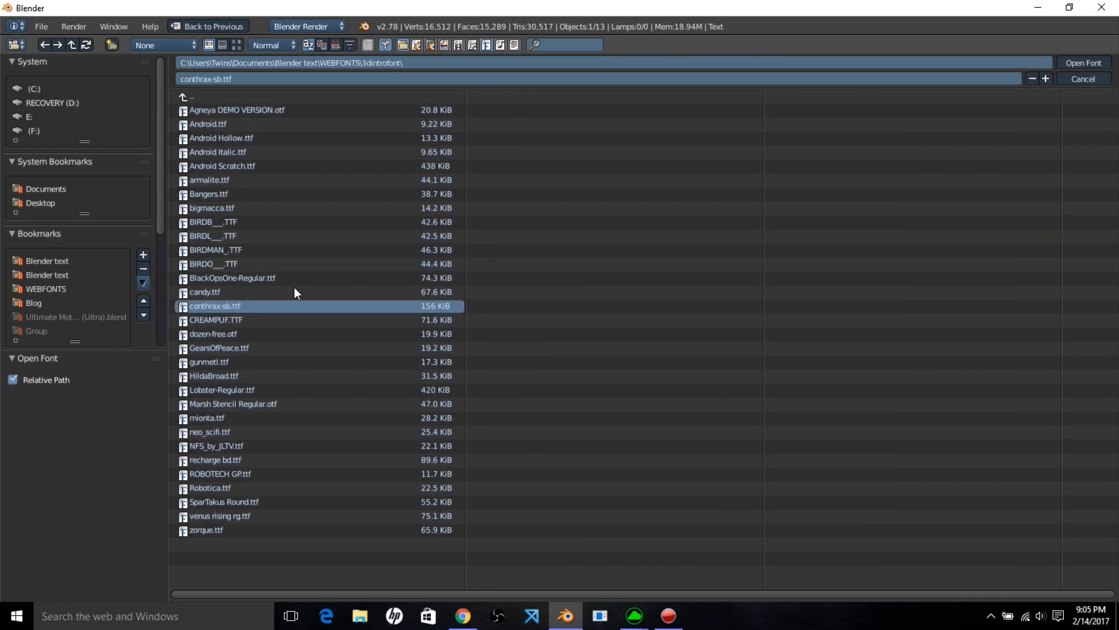
double_click(263, 306)
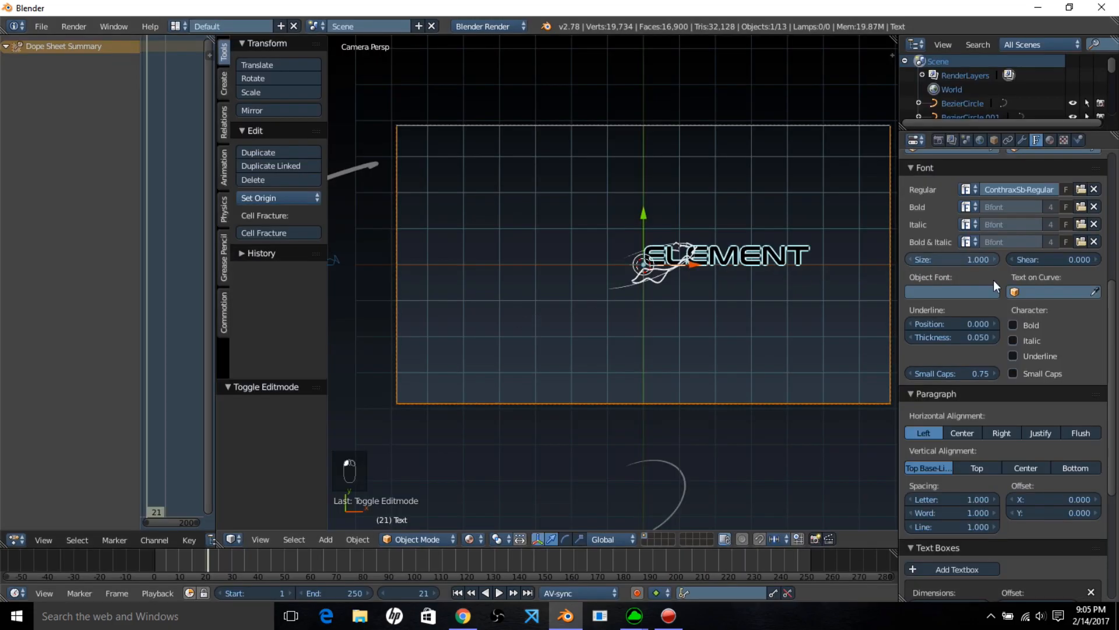
- Center the ELEMENT text horizontally and move it about -0.117 along Y to sit on the origin
scroll(999, 286, up, 4)
scroll(1001, 287, down, 6)
click(961, 406)
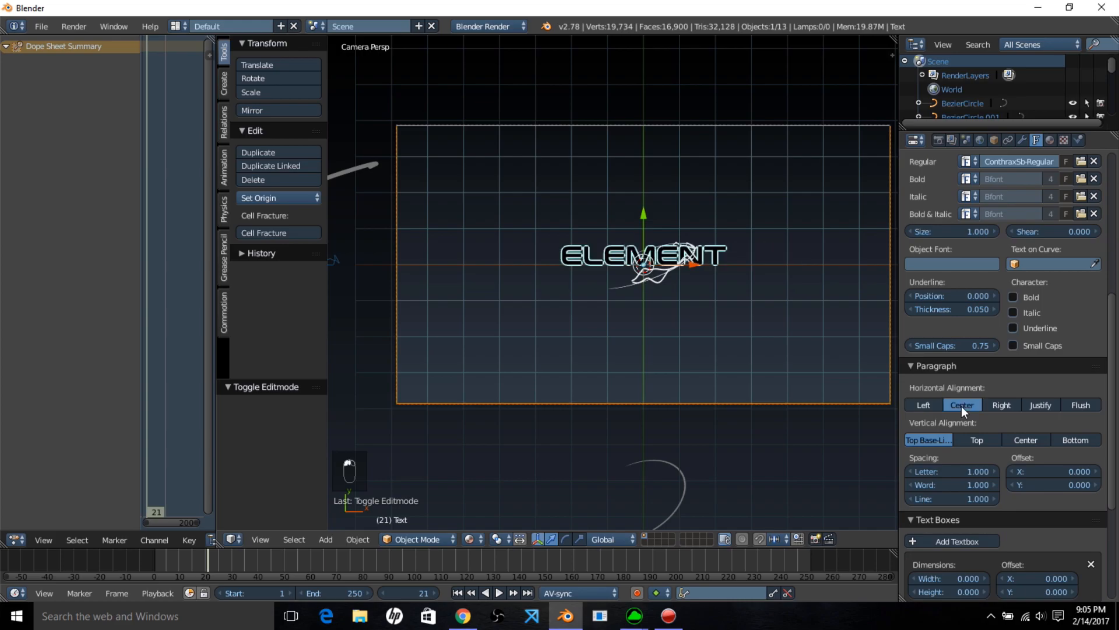
drag(645, 220, 644, 224)
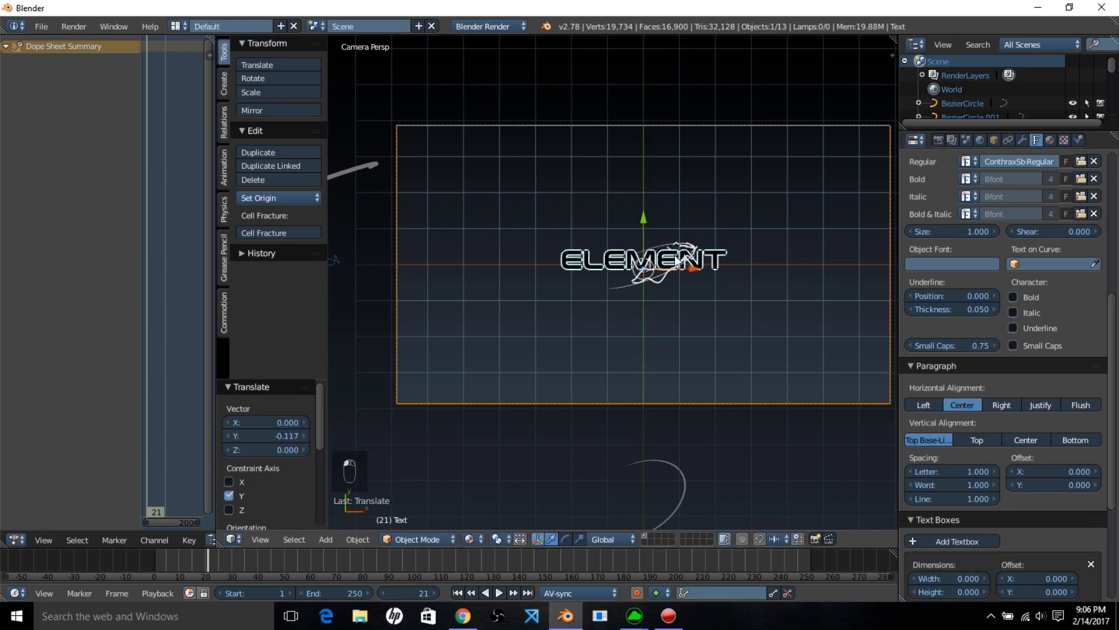
- Give the ELEMENT text a new material and make it shadeless
click(1051, 139)
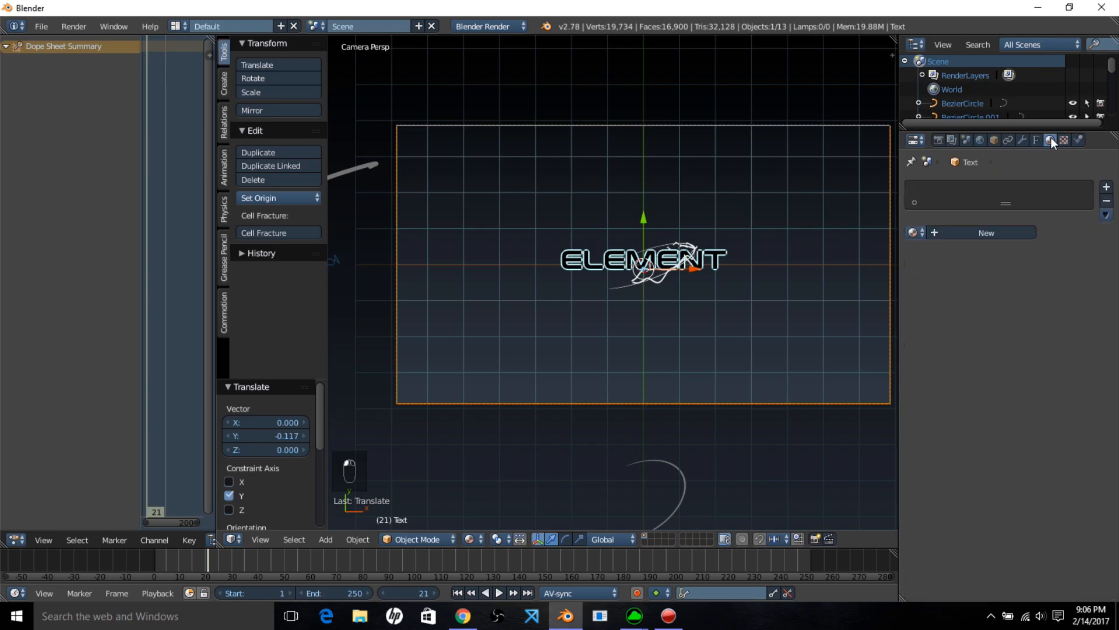
click(992, 230)
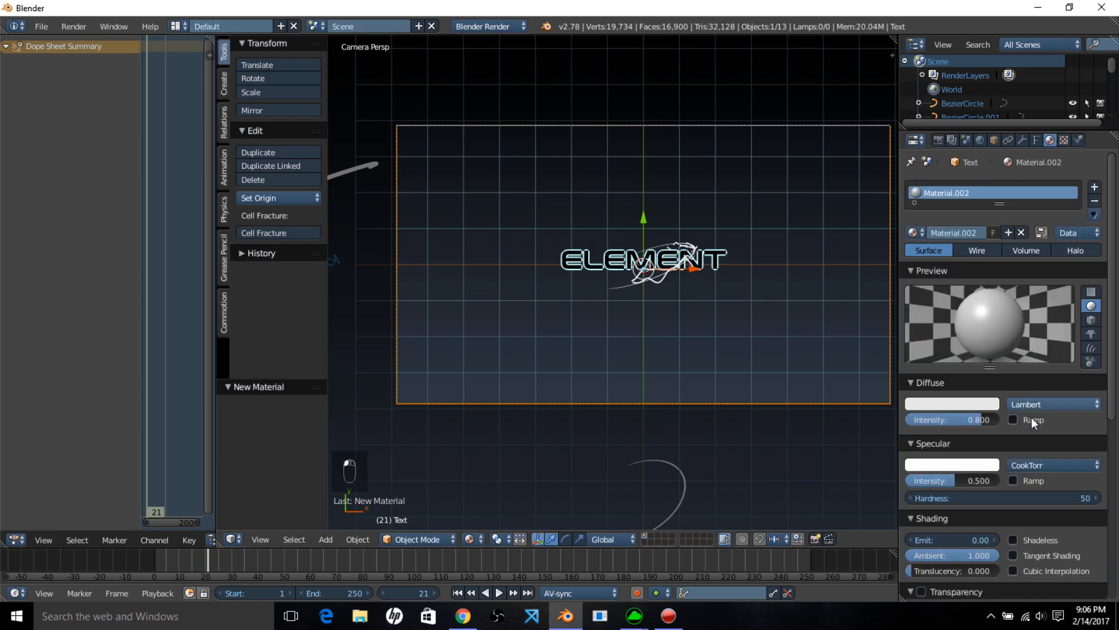
click(1026, 540)
scroll(684, 342, up, 4)
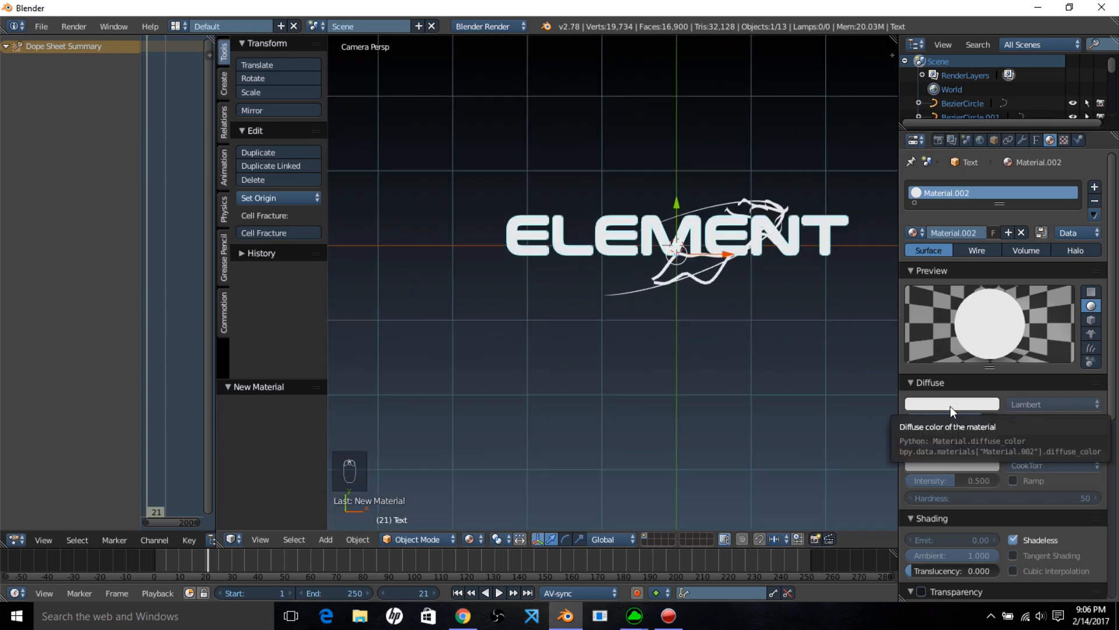
middle_drag(820, 303, 673, 324)
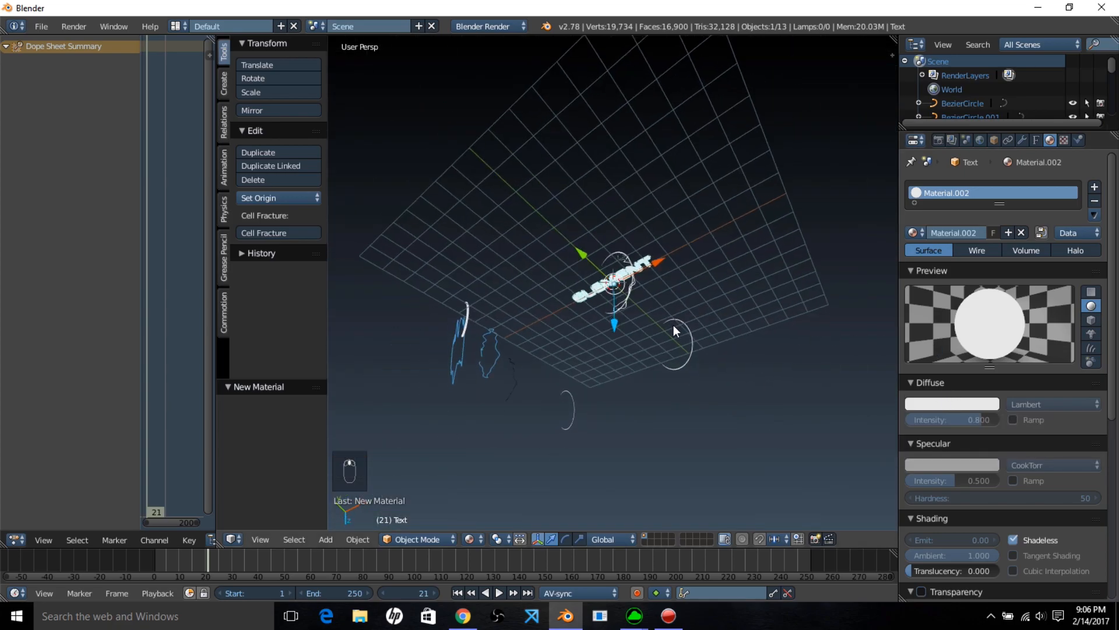
key(KP_0)
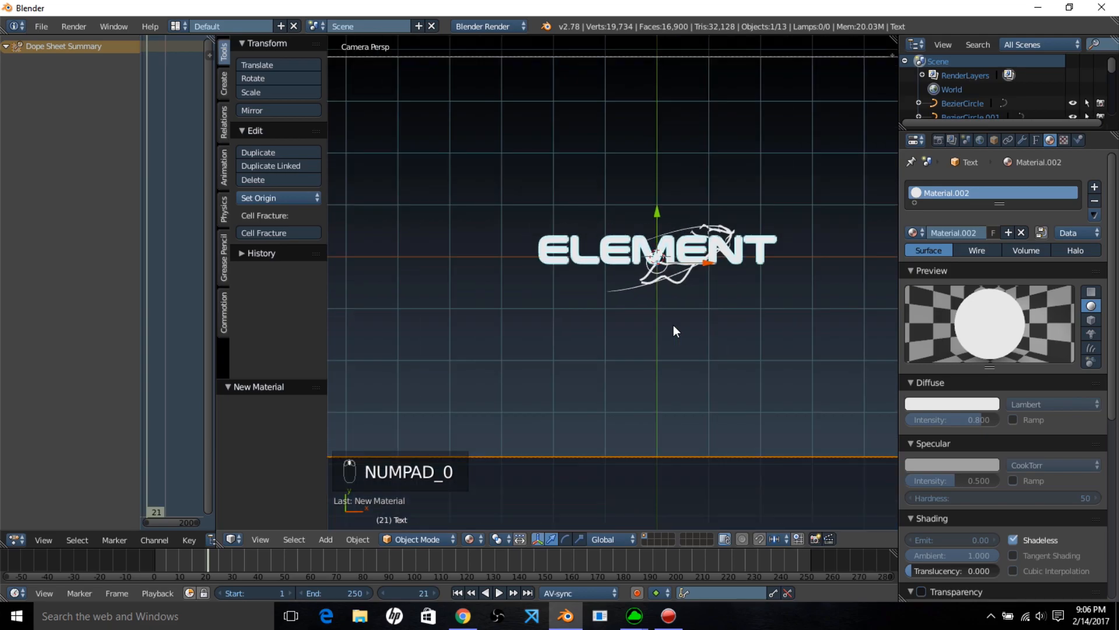
- Open the world settings and limit the 3D view to renderable objects with the Only Render display option
click(985, 134)
click(964, 370)
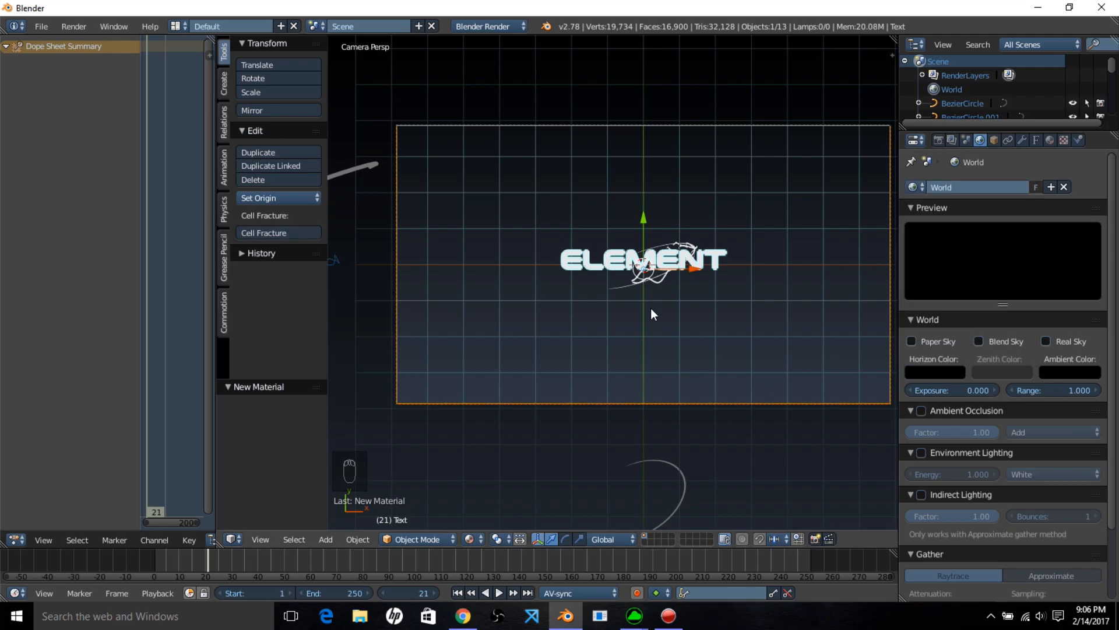
key(n)
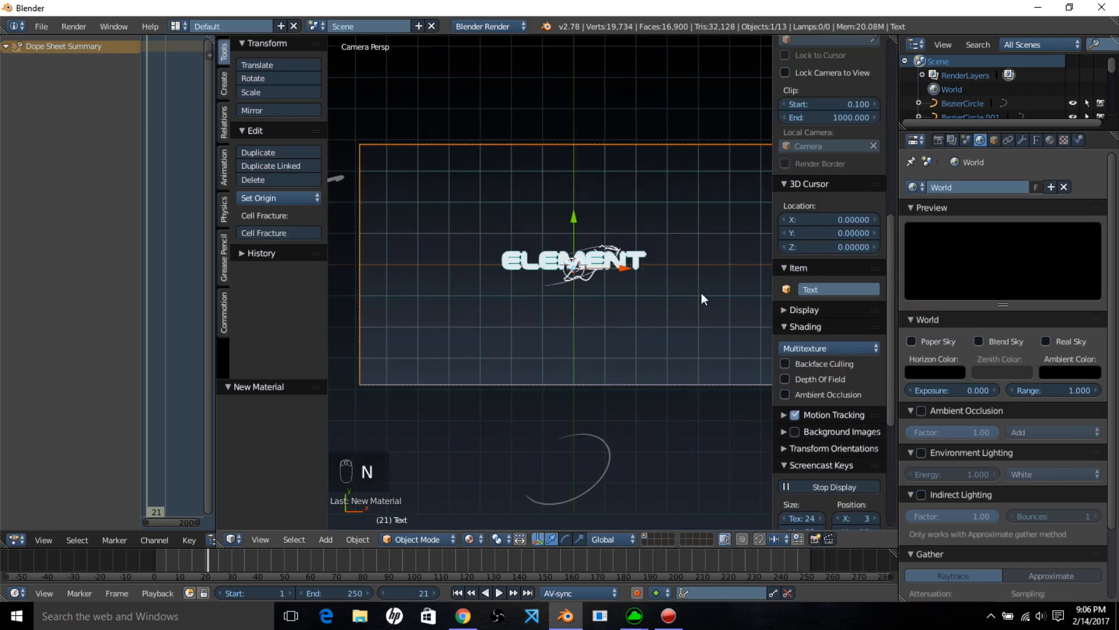
click(803, 311)
click(808, 330)
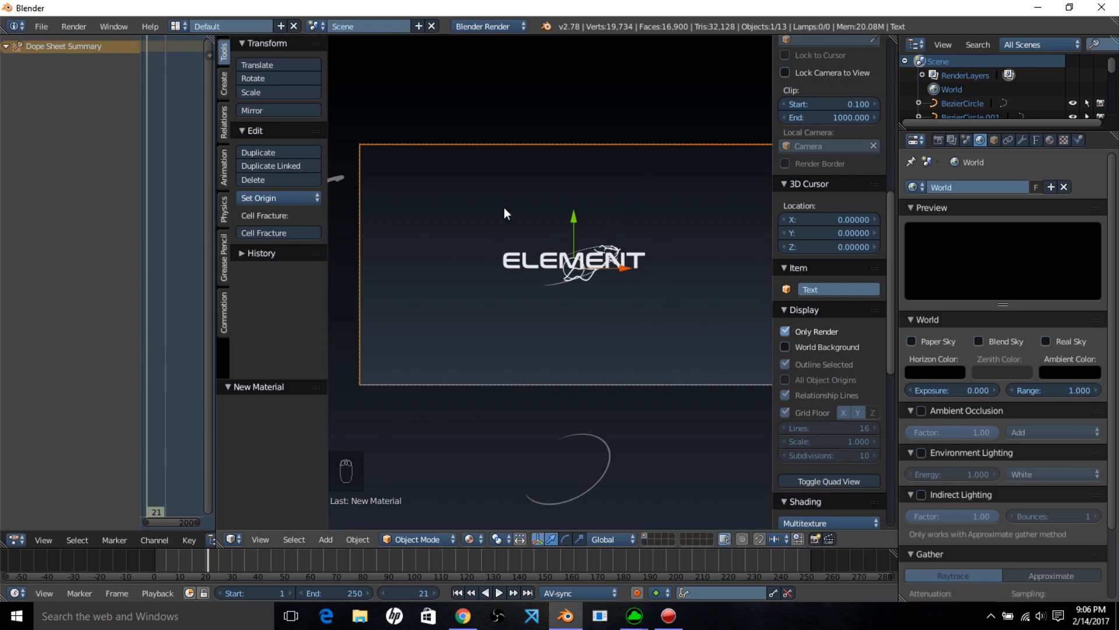
- Add a plane at the origin and scale it up to cover the camera frame
key(shift+a)
mouse_move(586, 157)
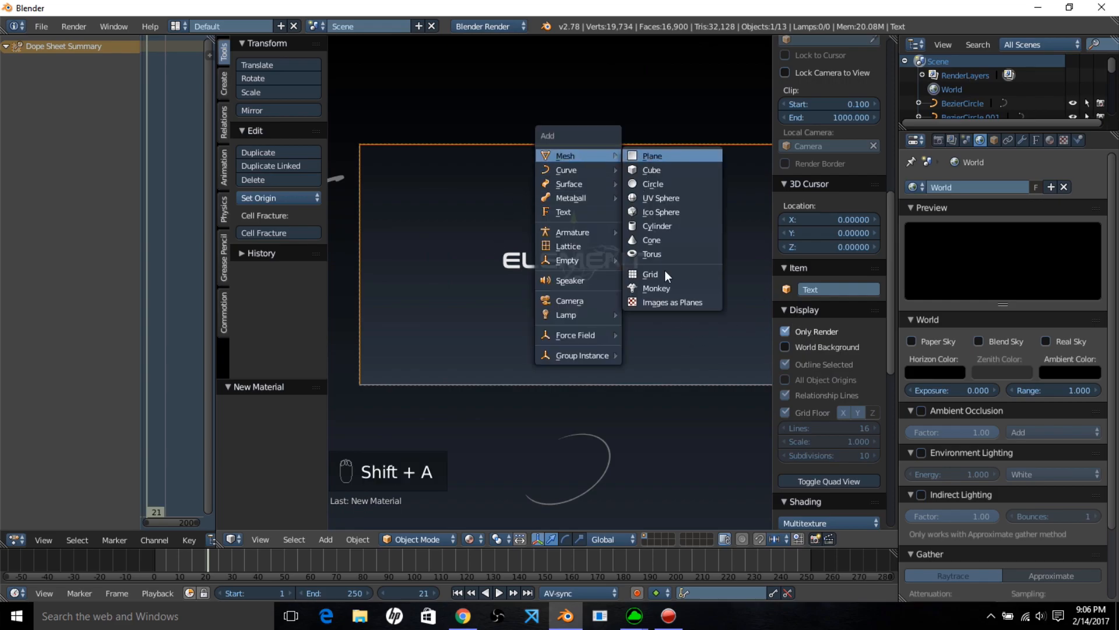
click(641, 156)
key(s)
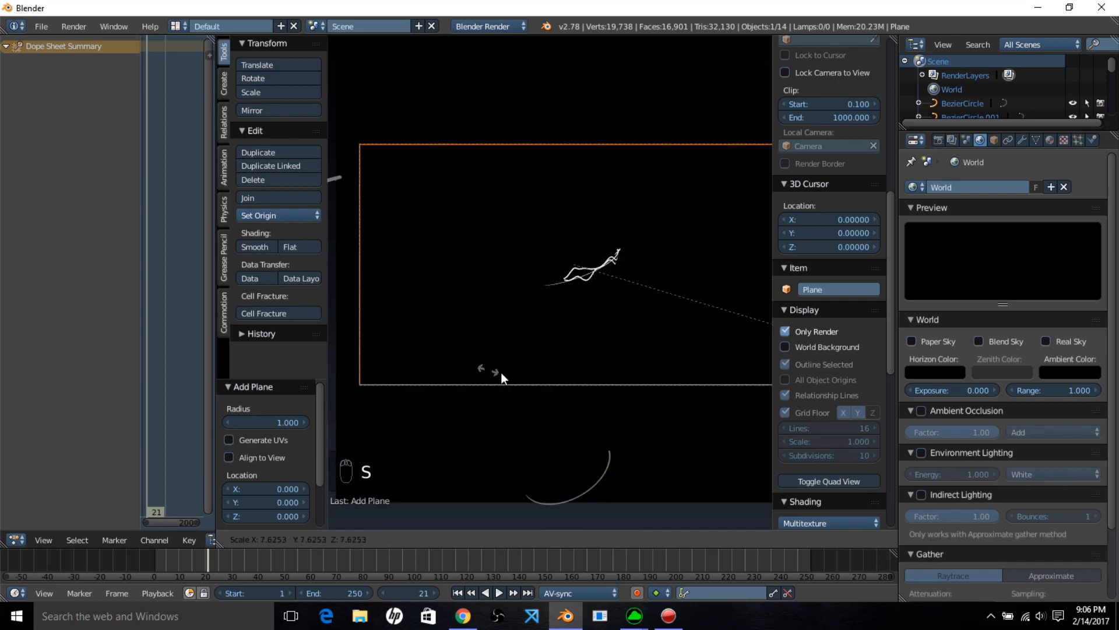
click(595, 420)
- Move the plane about -8.246 along Z behind the text and scale it by about 1.206 to fill the frame
key(g)
key(z)
click(596, 376)
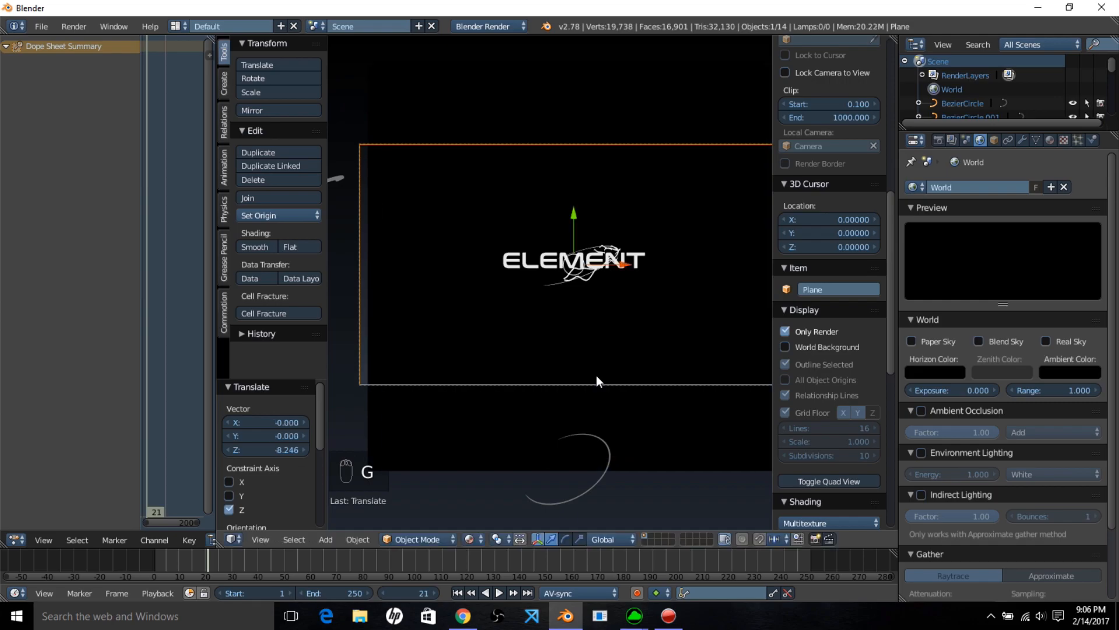
key(s)
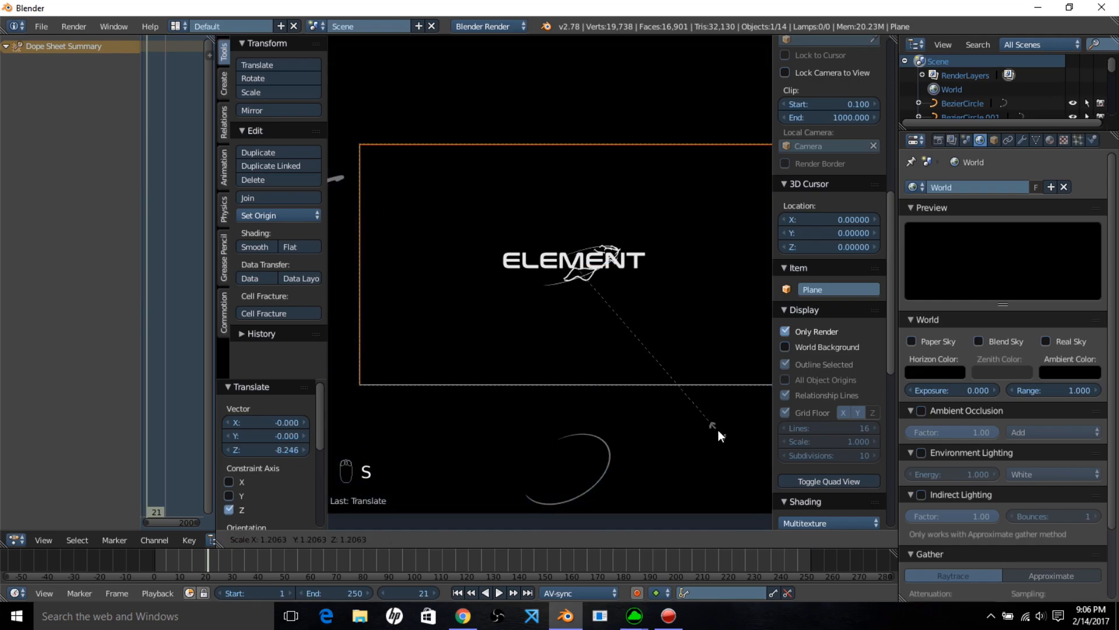
click(718, 430)
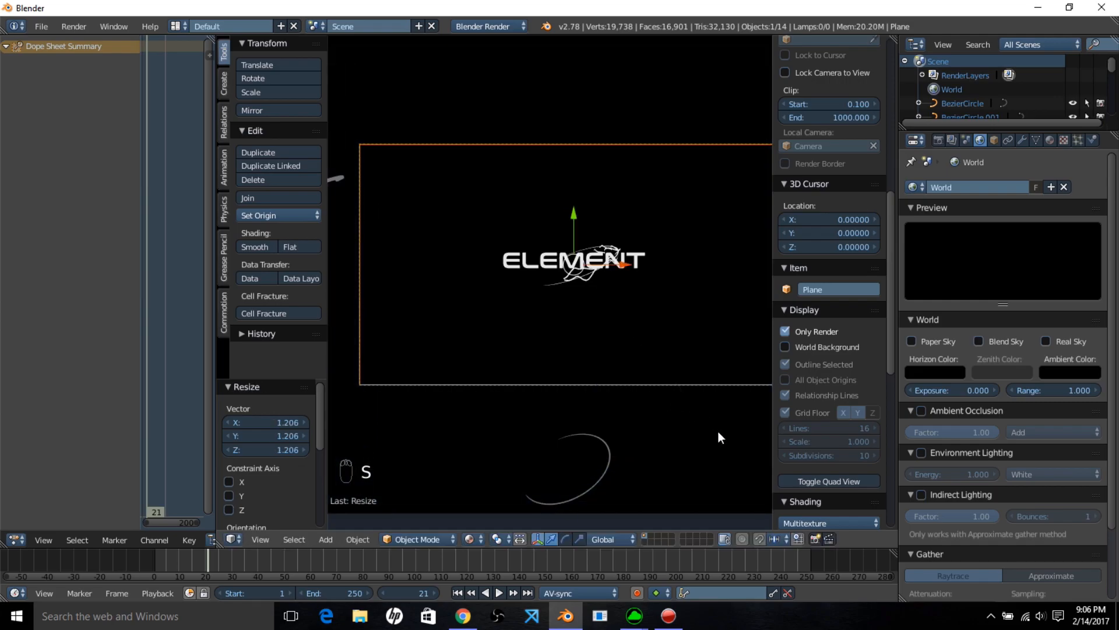
- Give the background plane a new material with Emit set to 1 and a near-black diffuse color
click(1052, 142)
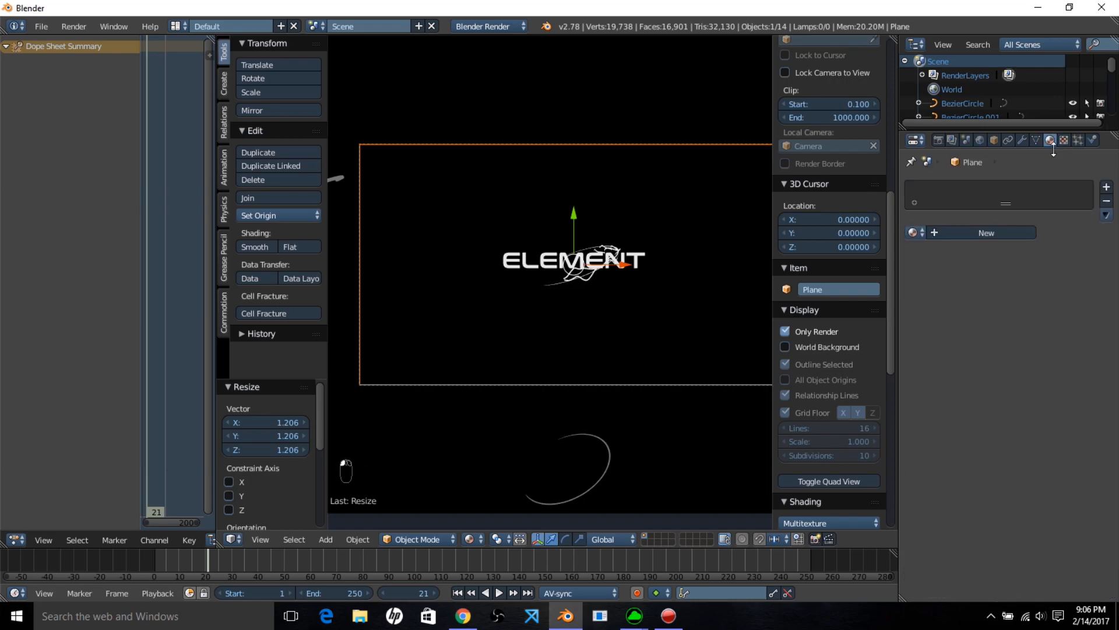
click(1019, 231)
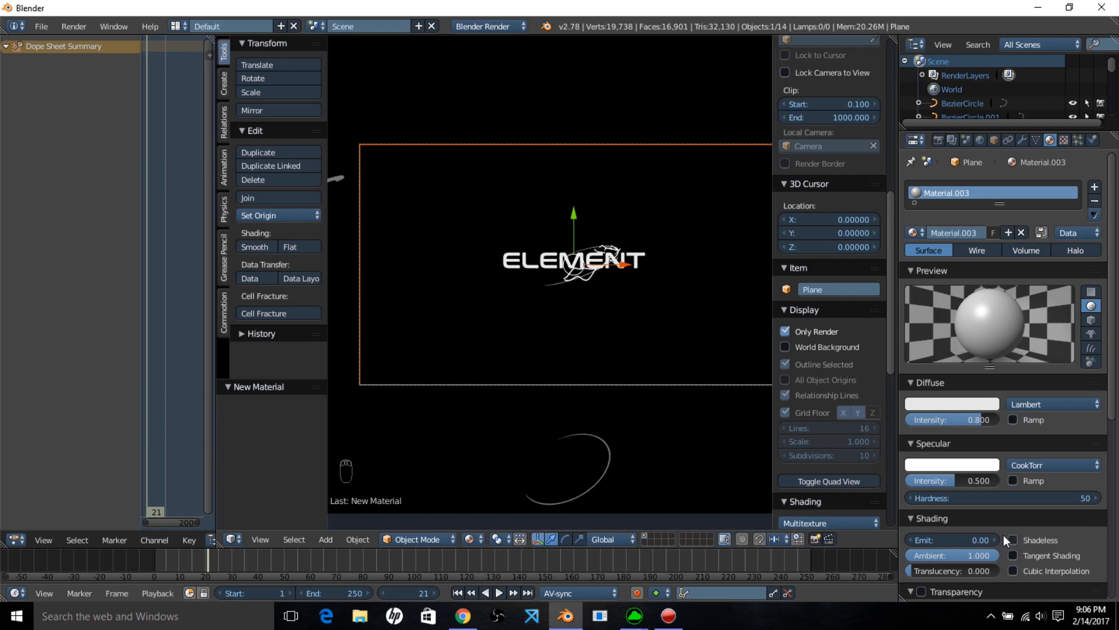
click(932, 540)
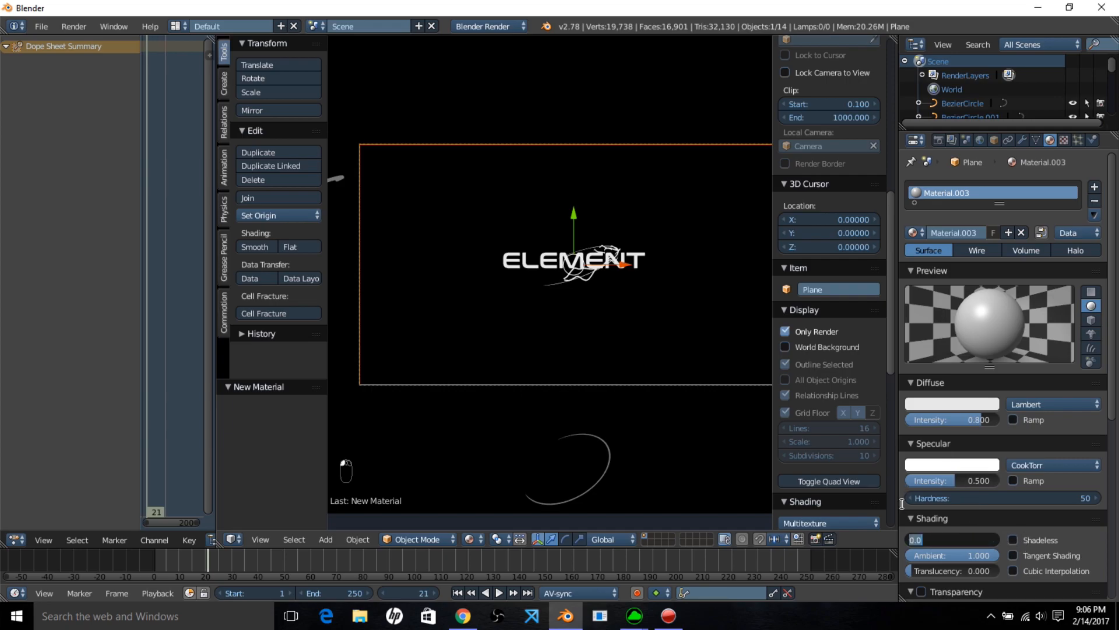
text(1)
key(Return)
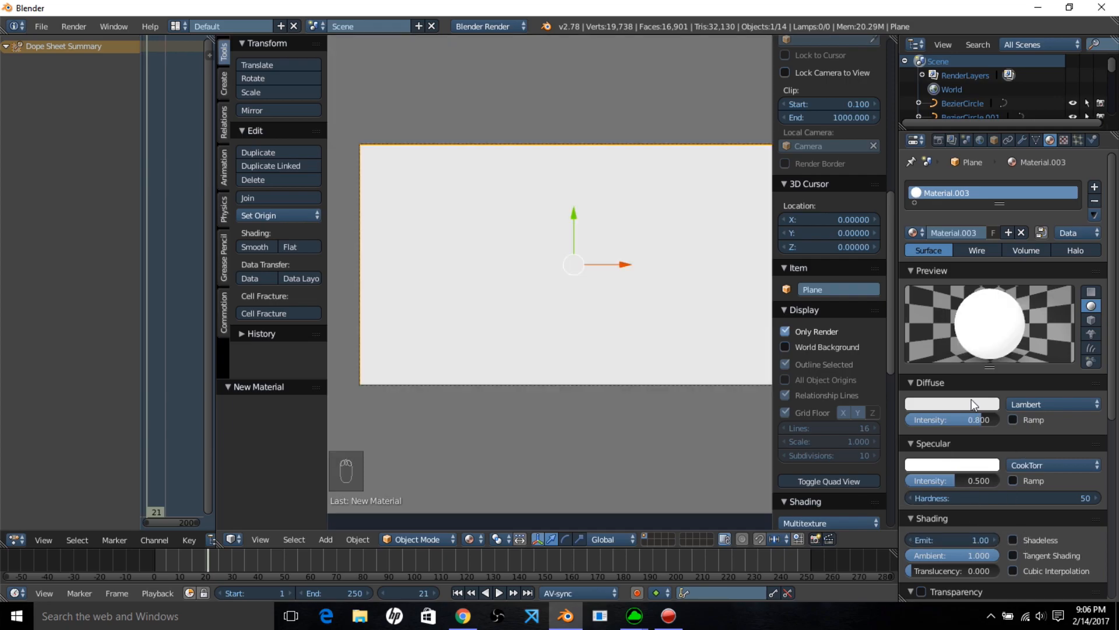
click(977, 404)
drag(988, 225, 988, 314)
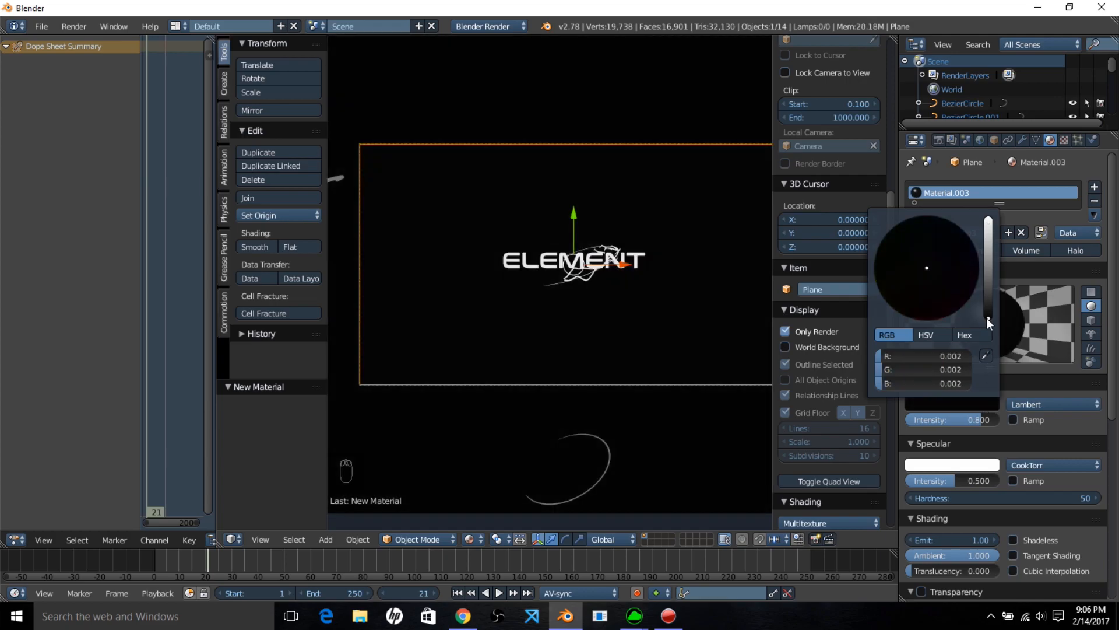
click(927, 299)
- Add a sun lamp at the origin
key(shift+a)
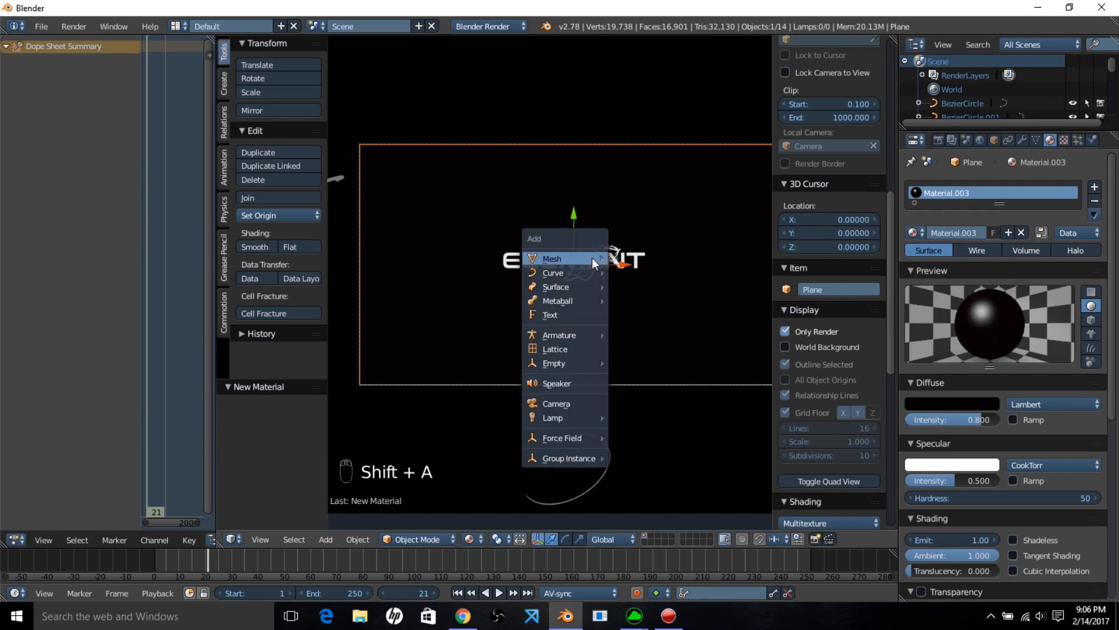
mouse_move(582, 417)
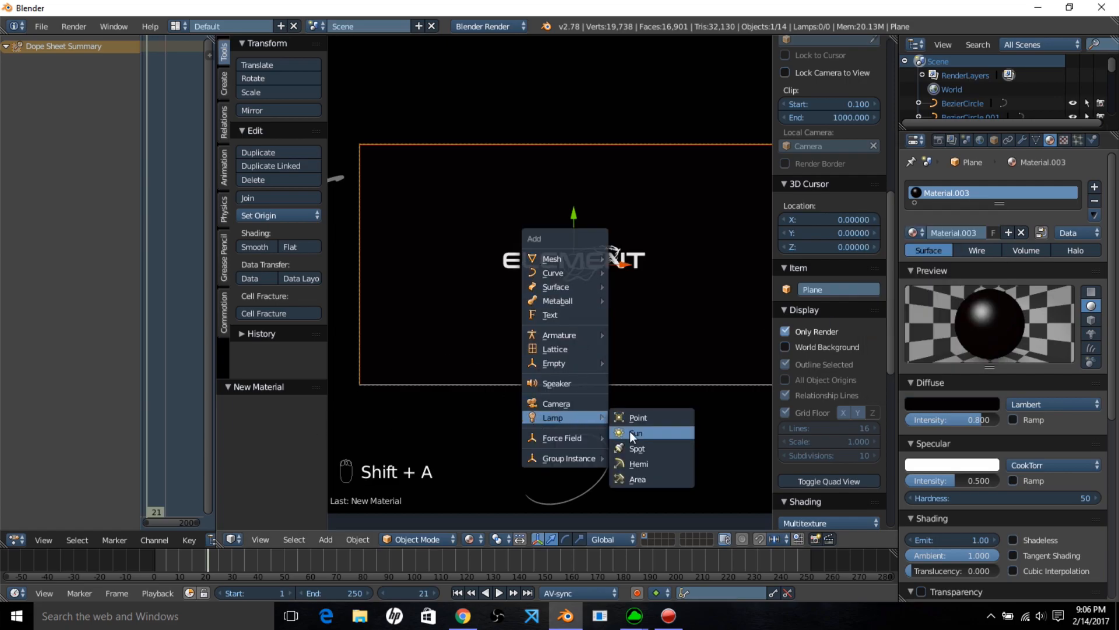
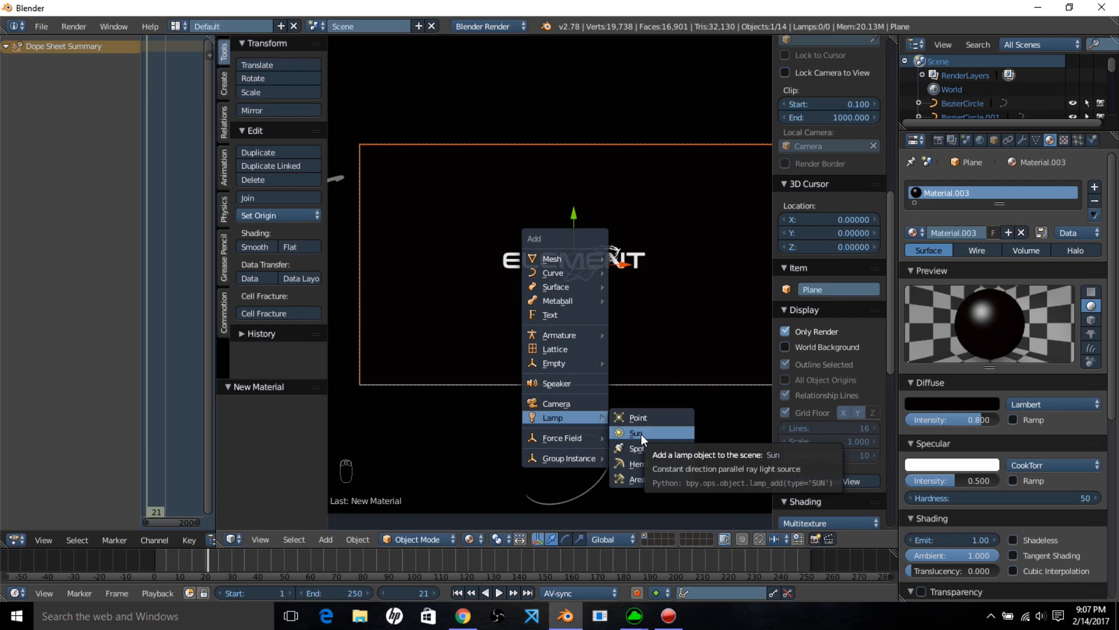
click(641, 434)
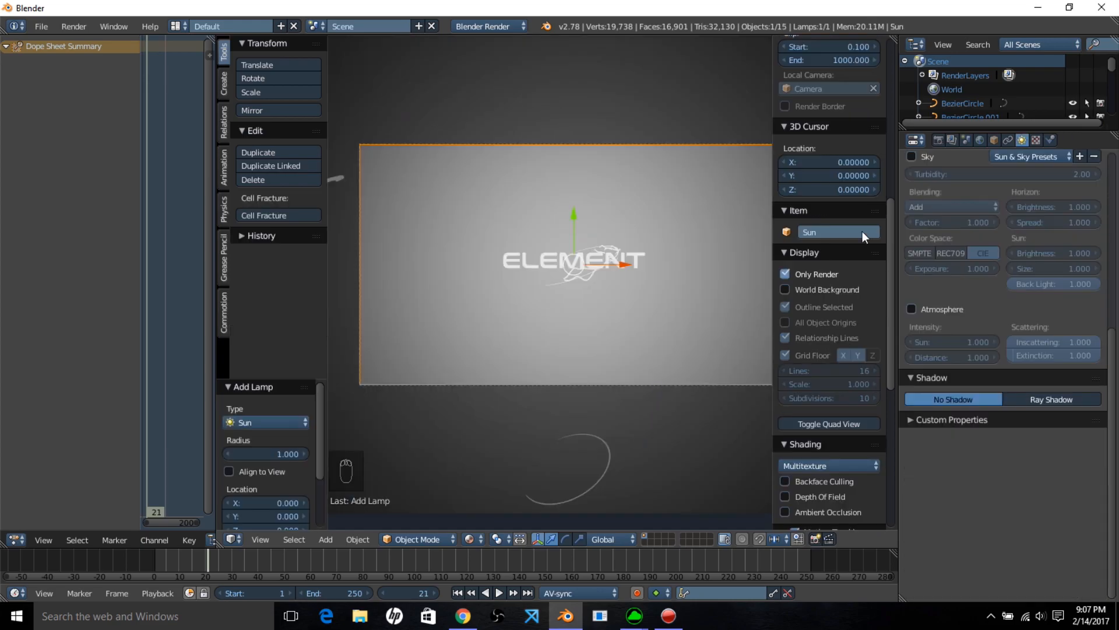
- Set the sun lamp's color to orange-red and its energy to 0.1
scroll(967, 198, up, 8)
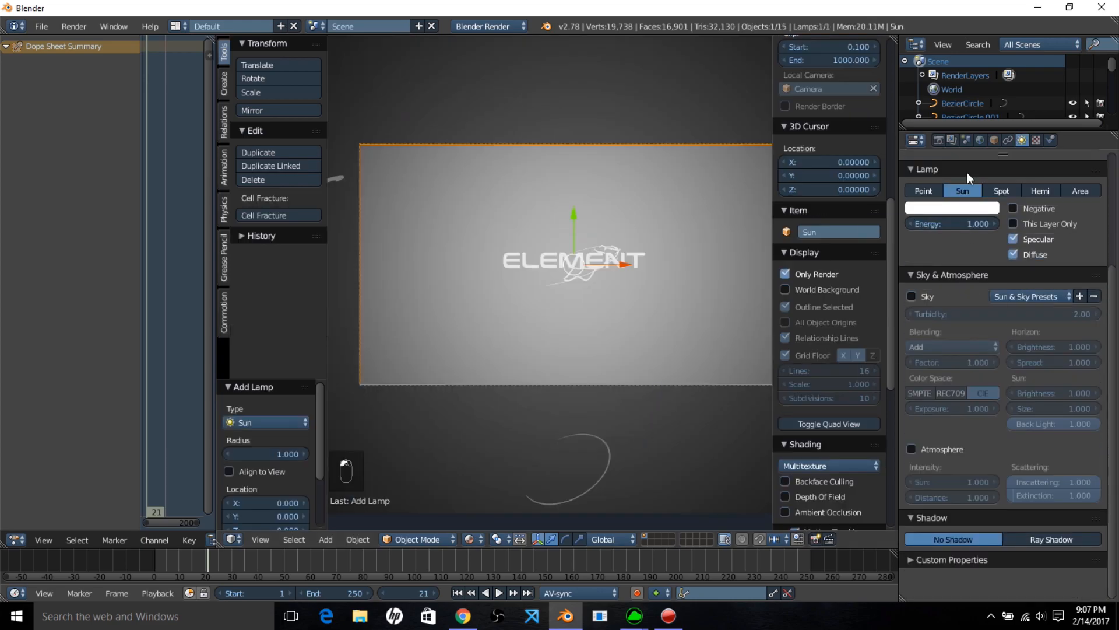
click(948, 210)
drag(927, 274, 923, 314)
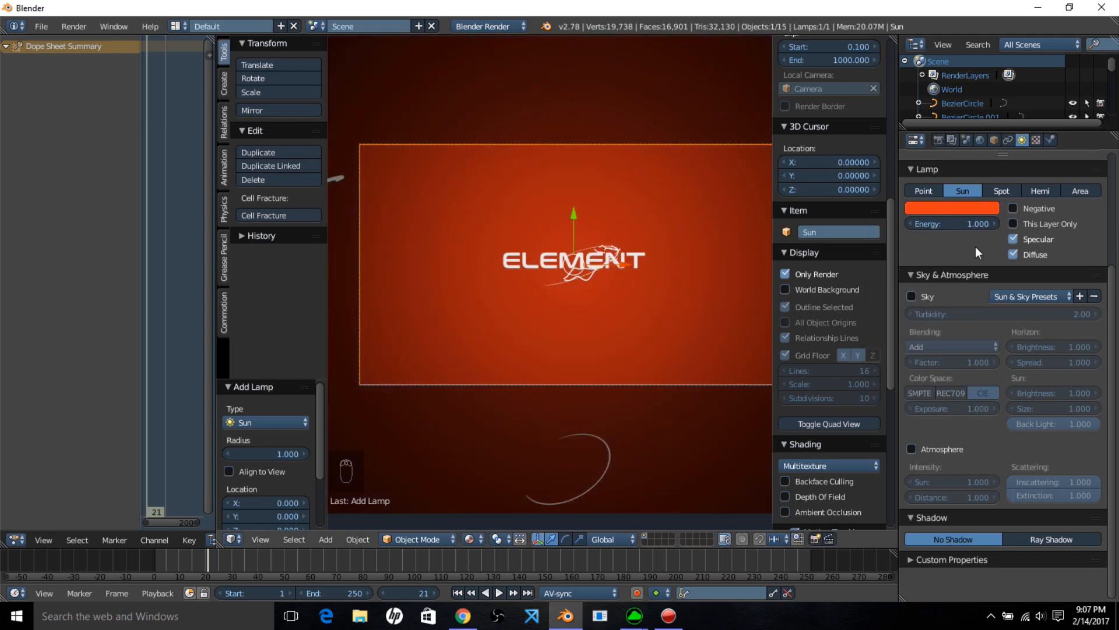
click(962, 224)
text(0.1)
key(Return)
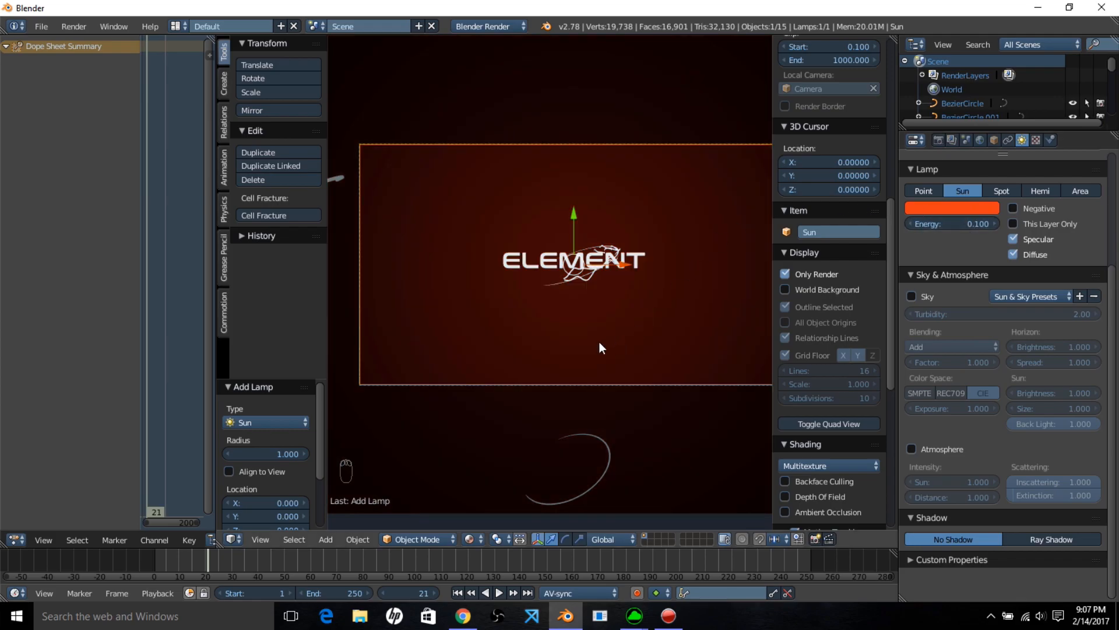
- Trackball-rotate the sun lamp by about 45.3° and -1.7° to shift the glow toward the frame's lower edge
key(r)
key(r)
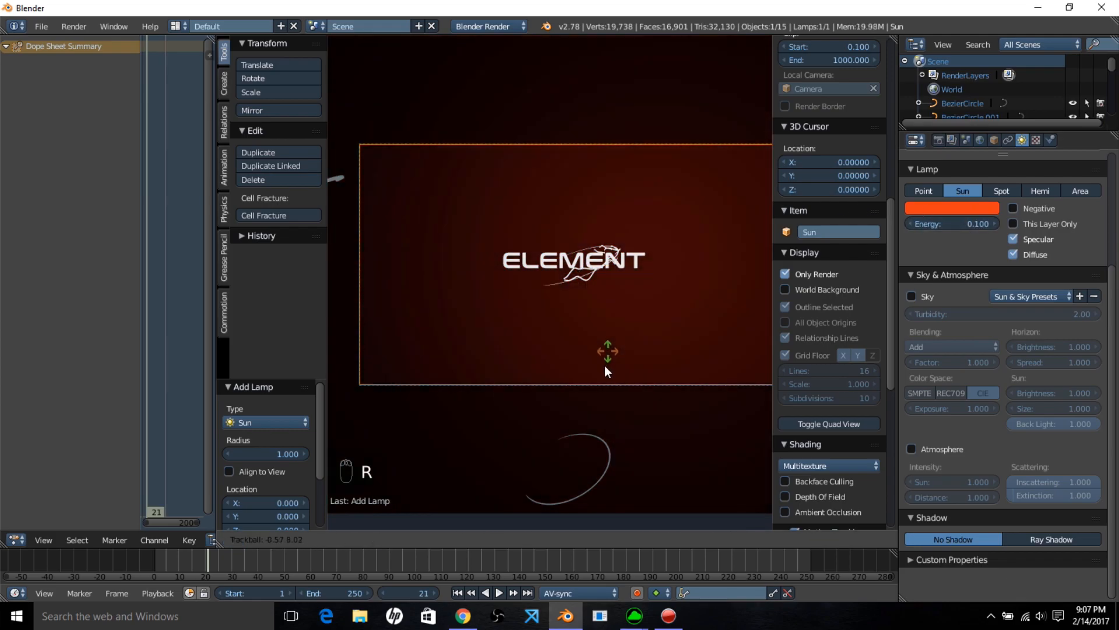
click(596, 397)
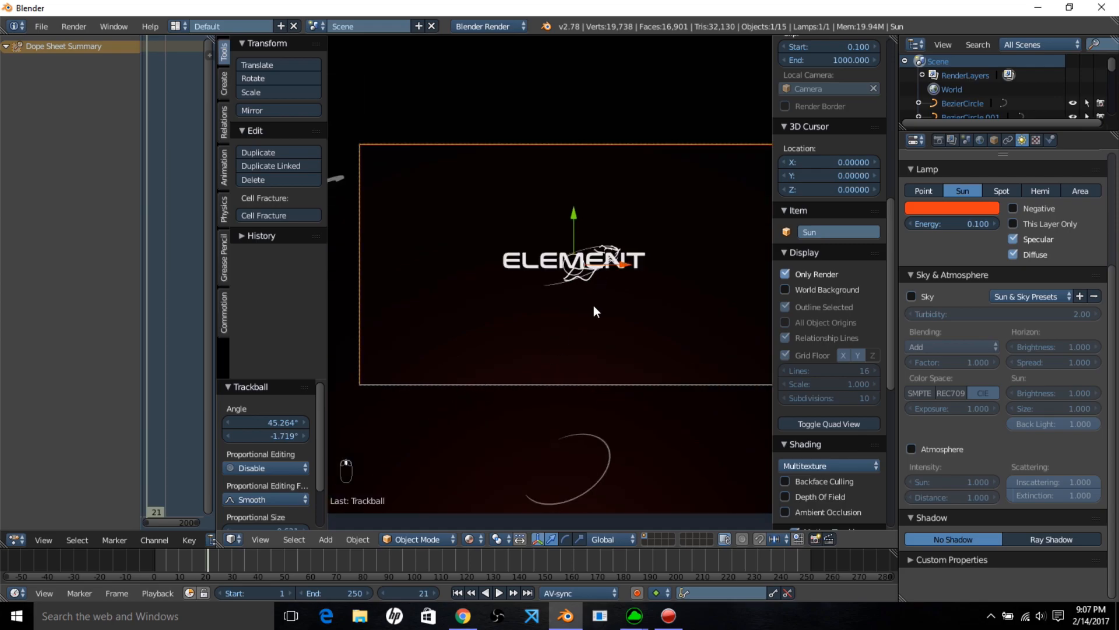
- Play the animation and scrub to frame 23 to examine the wavy curves around the ELEMENT text through the camera
key(alt+a)
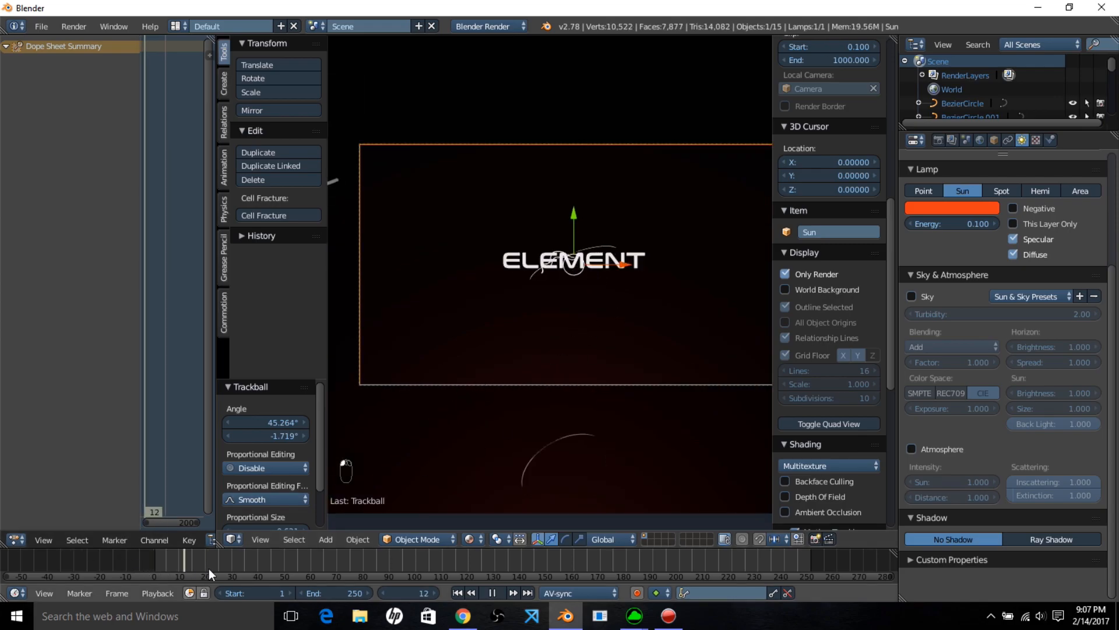
drag(244, 569, 193, 549)
click(215, 550)
key(KP_0)
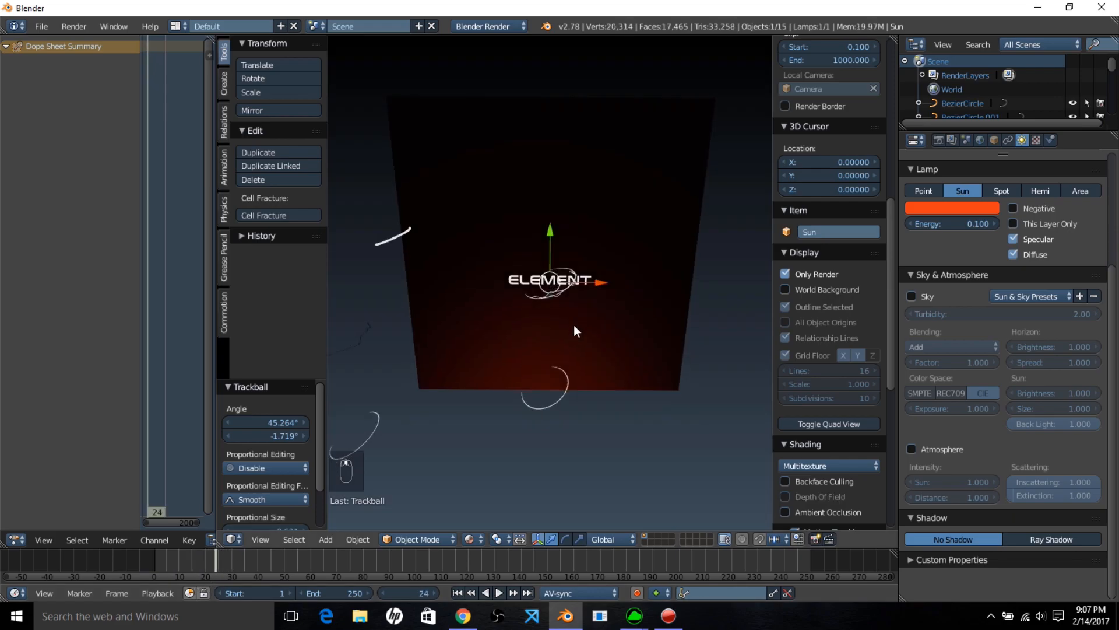
key(KP_0)
scroll(565, 358, up, 2)
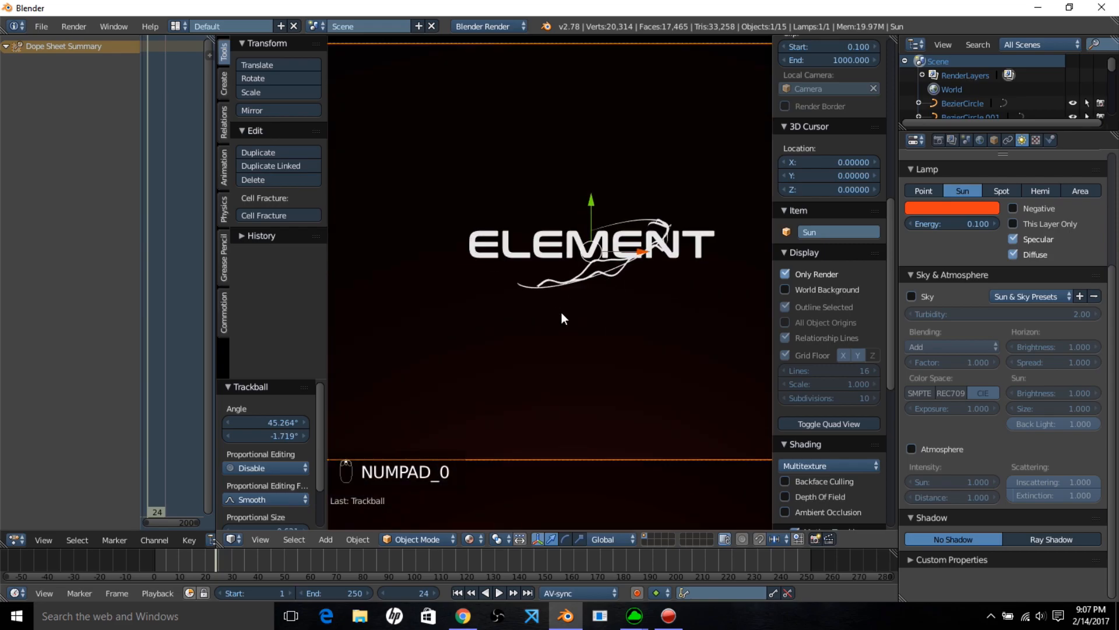
scroll(620, 266, down, 3)
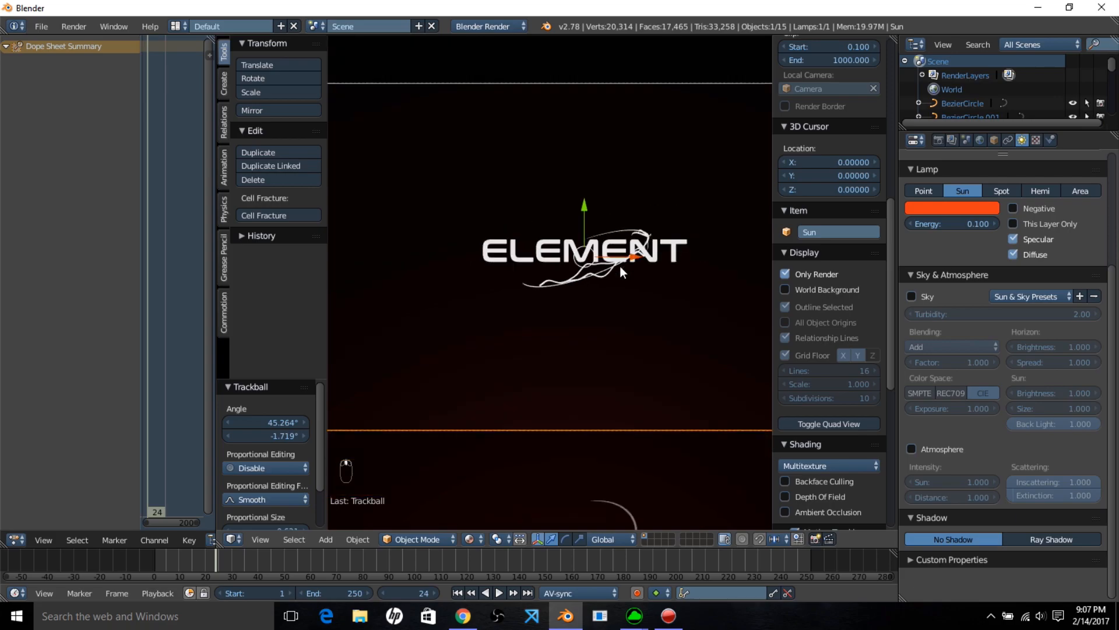
scroll(617, 280, up, 2)
scroll(606, 279, up, 3)
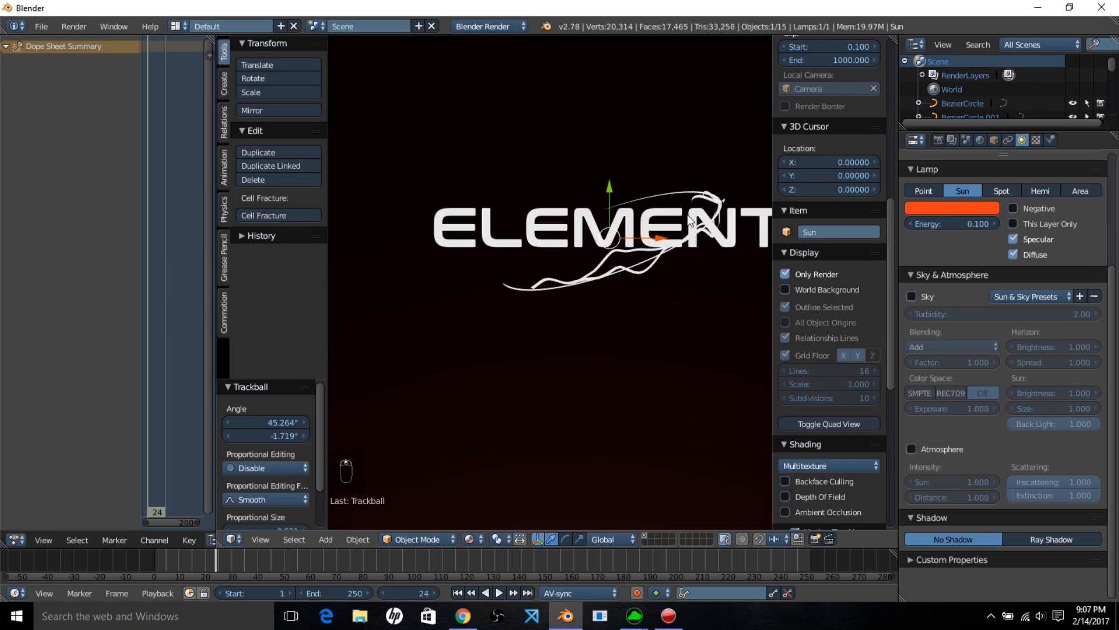
mouse_move(217, 553)
mouse_down()
mouse_move(169, 554)
mouse_move(212, 554)
mouse_up()
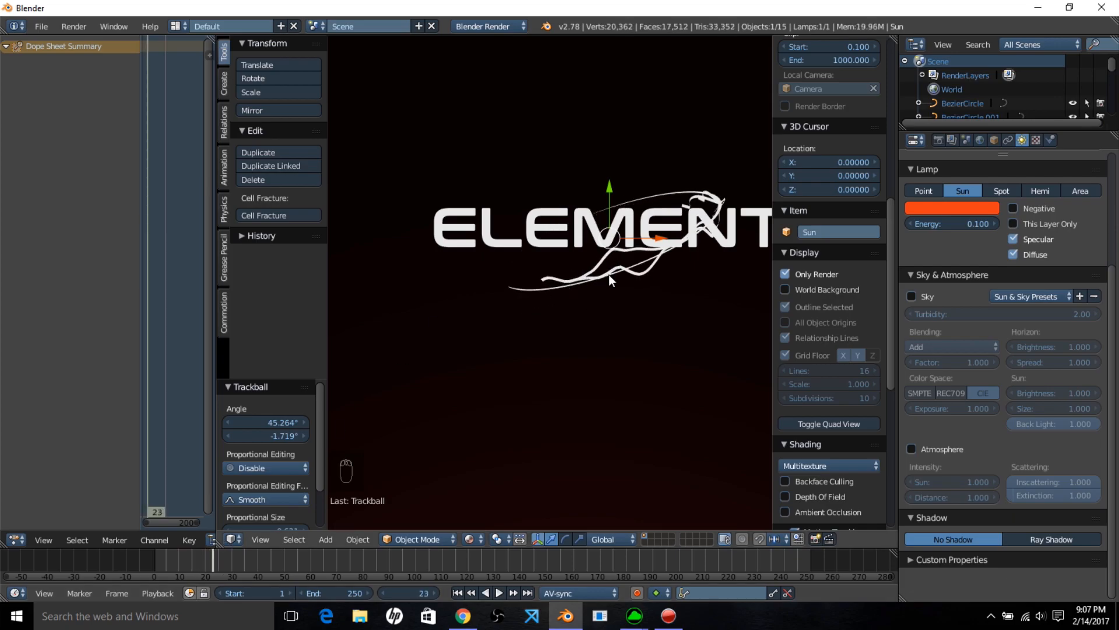
- Set the material pass index of the wavy curve beneath the ELEMENT text to 5
right_click(608, 273)
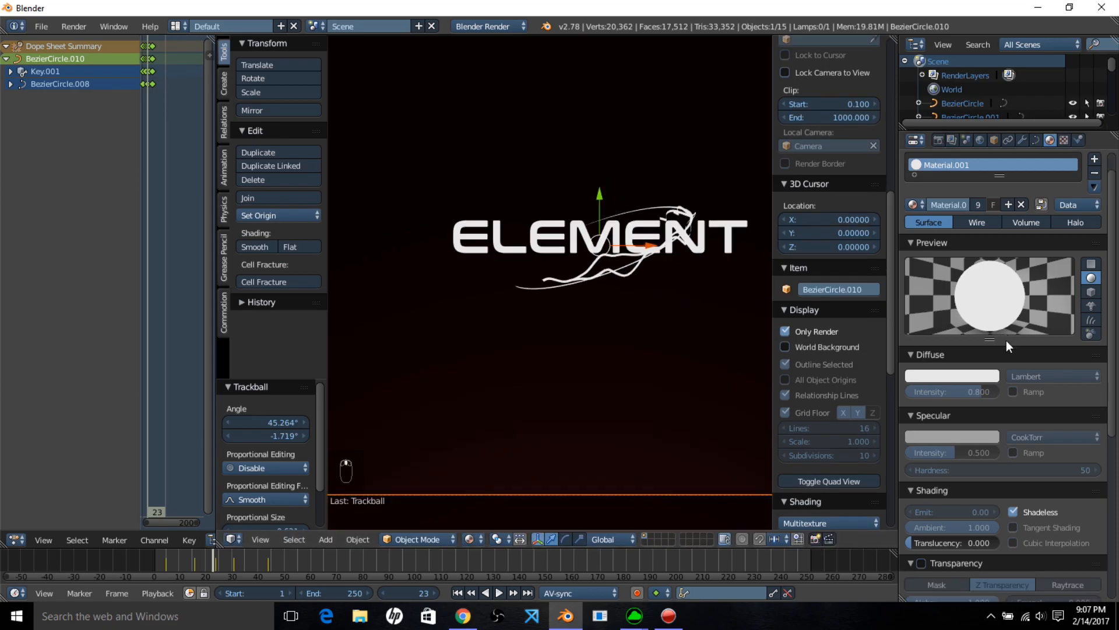
scroll(1006, 340, down, 10)
scroll(1009, 357, down, 2)
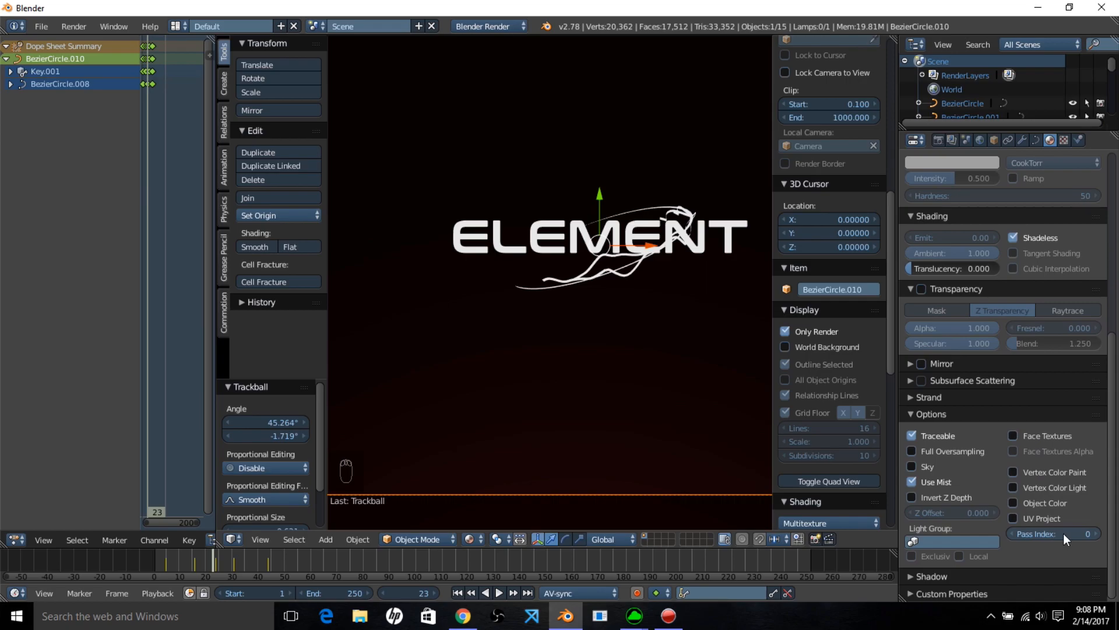
click(1063, 533)
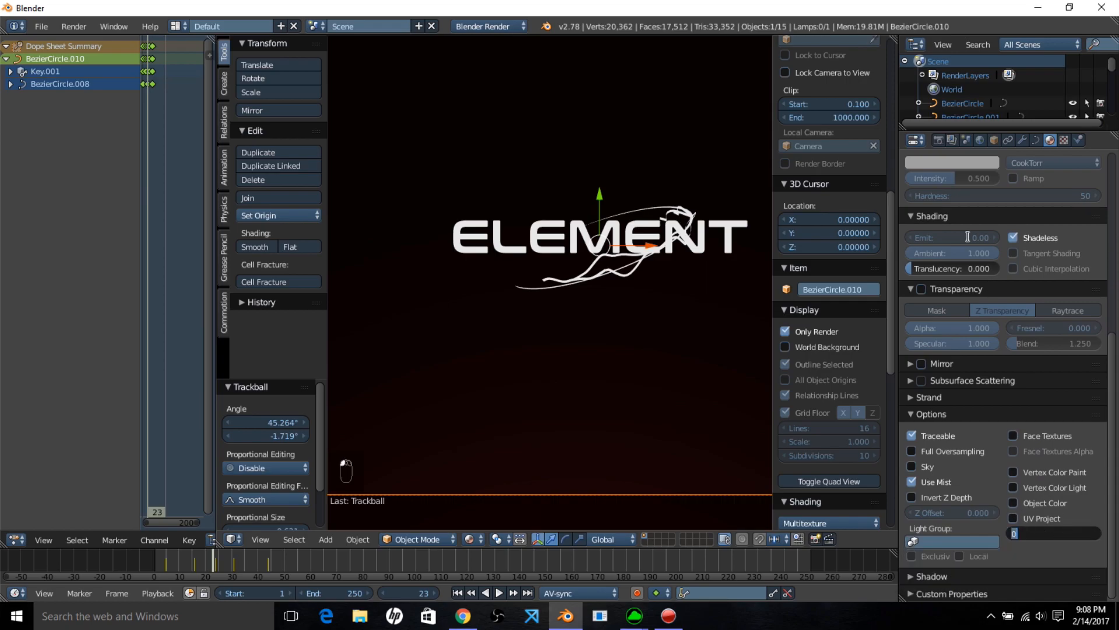
click(1048, 140)
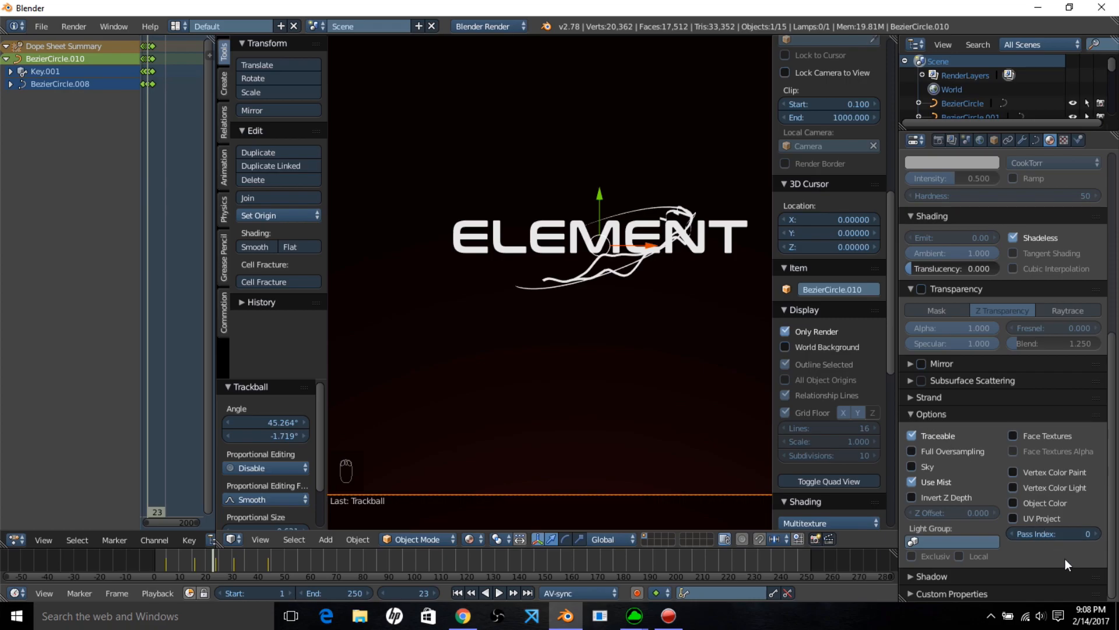
click(1064, 534)
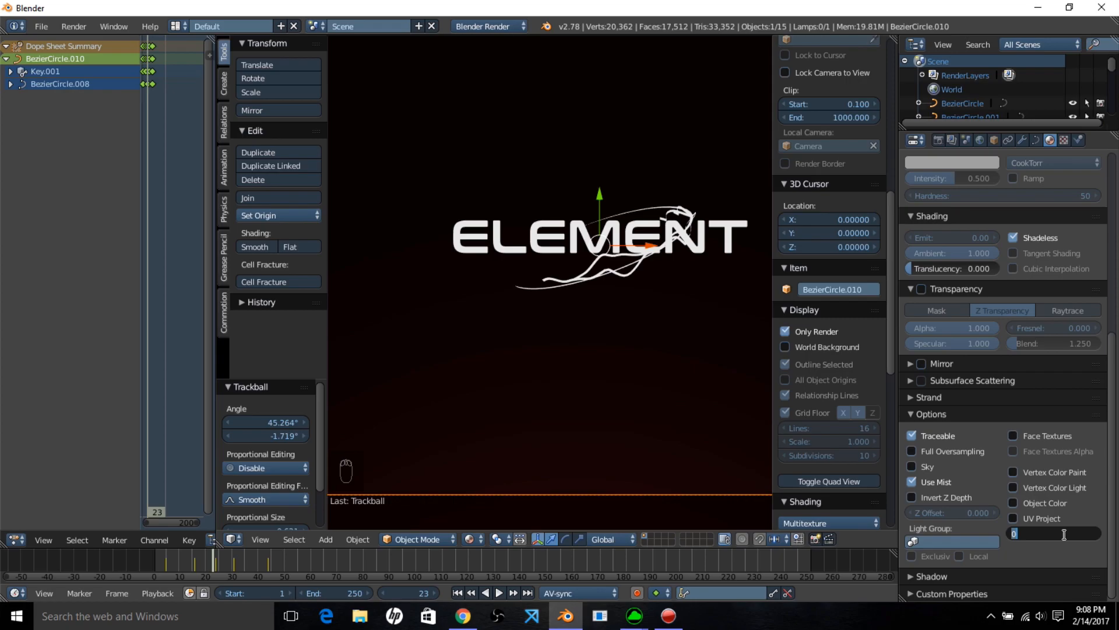
text(5)
key(Return)
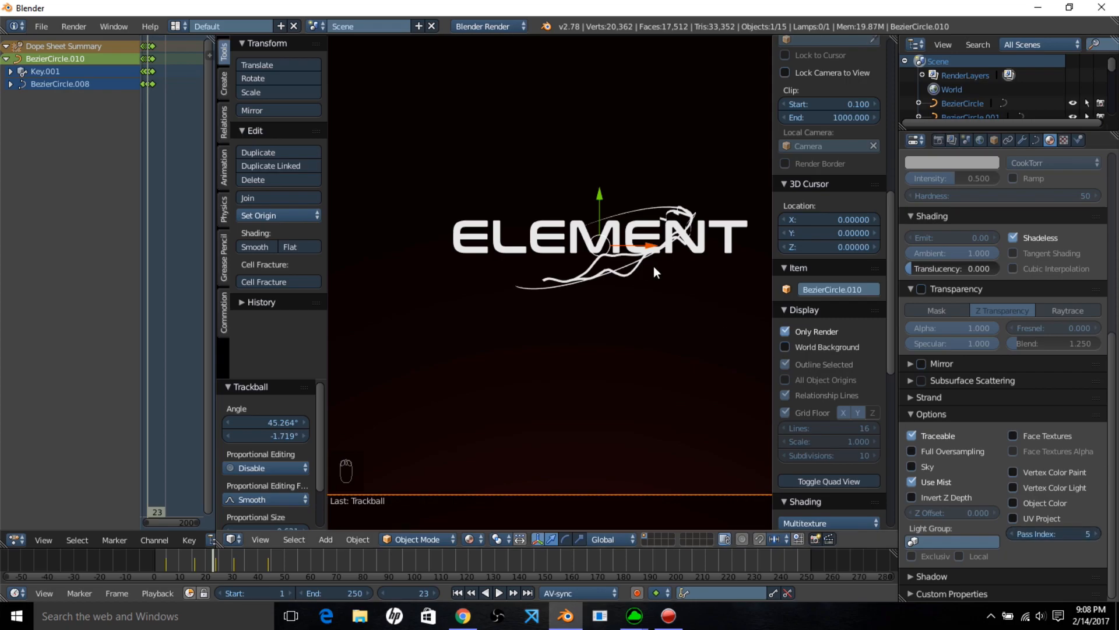
- Select the neighbouring wavy curve, BezierCircle.004, and give it its own copy of the shared material
key(g)
click(632, 275)
right_drag(627, 275, 652, 272)
key(Escape)
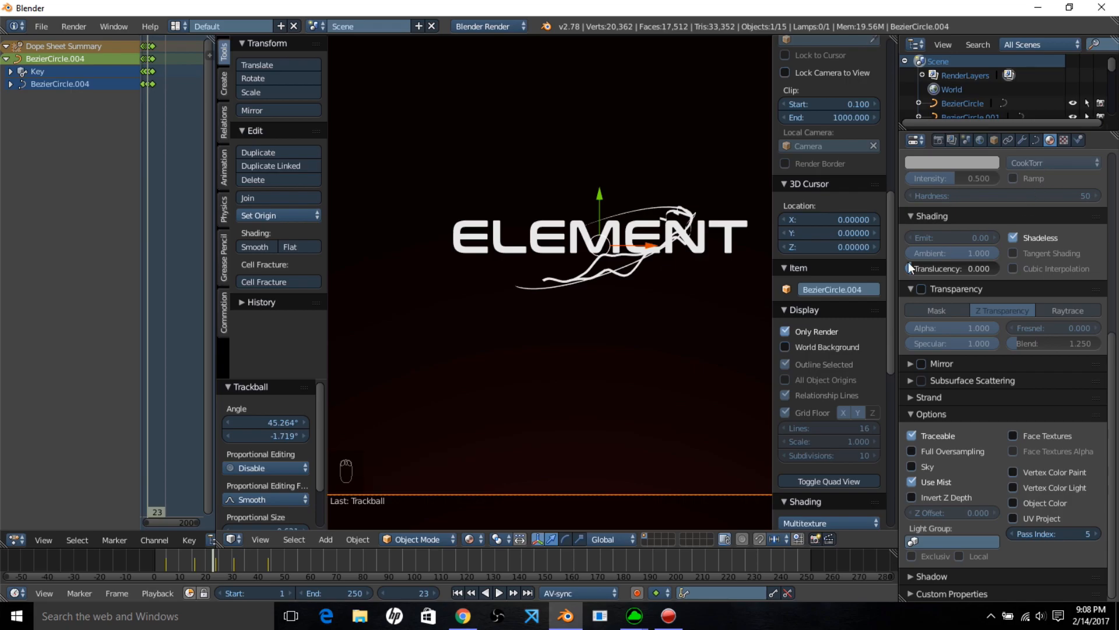
scroll(1087, 247, up, 8)
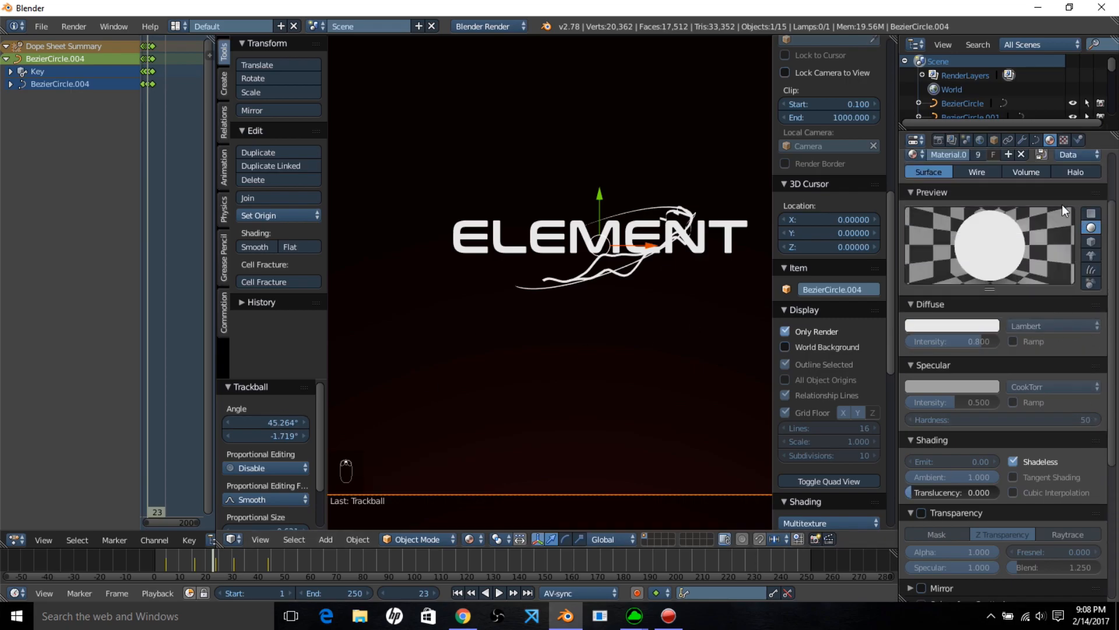
scroll(1040, 175, up, 2)
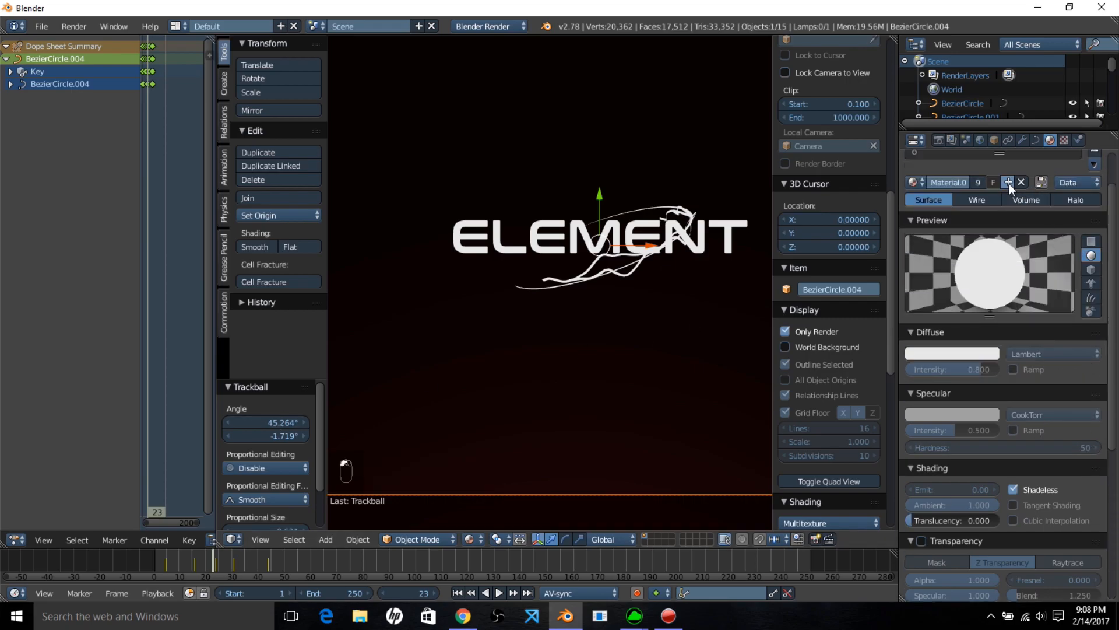
click(1009, 184)
- Set the pass index of BezierCircle.004's new material to 6
scroll(1113, 317, down, 3)
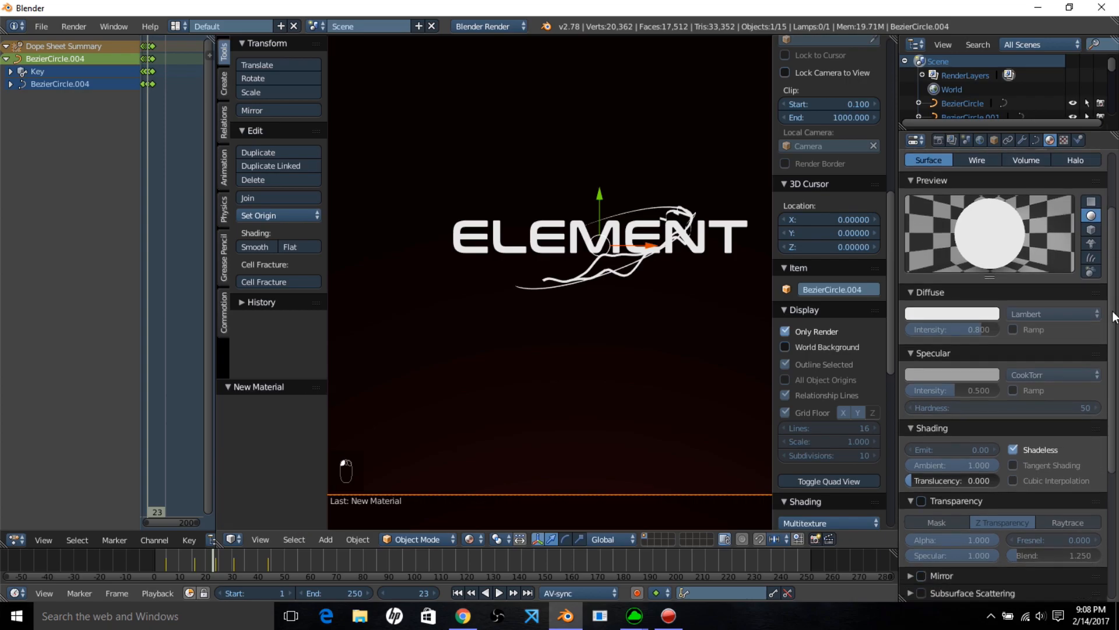
scroll(1114, 317, down, 8)
click(1054, 533)
text(6)
key(Return)
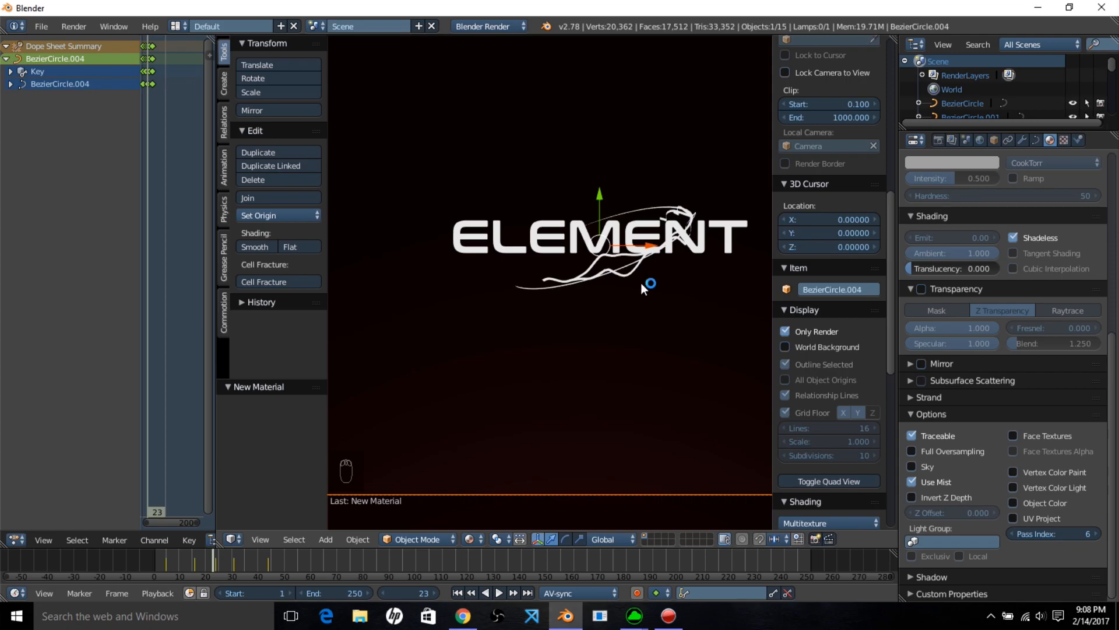
- Enable the Material Index and Emit passes for the render layer and render the current frame as an image
scroll(577, 268, down, 4)
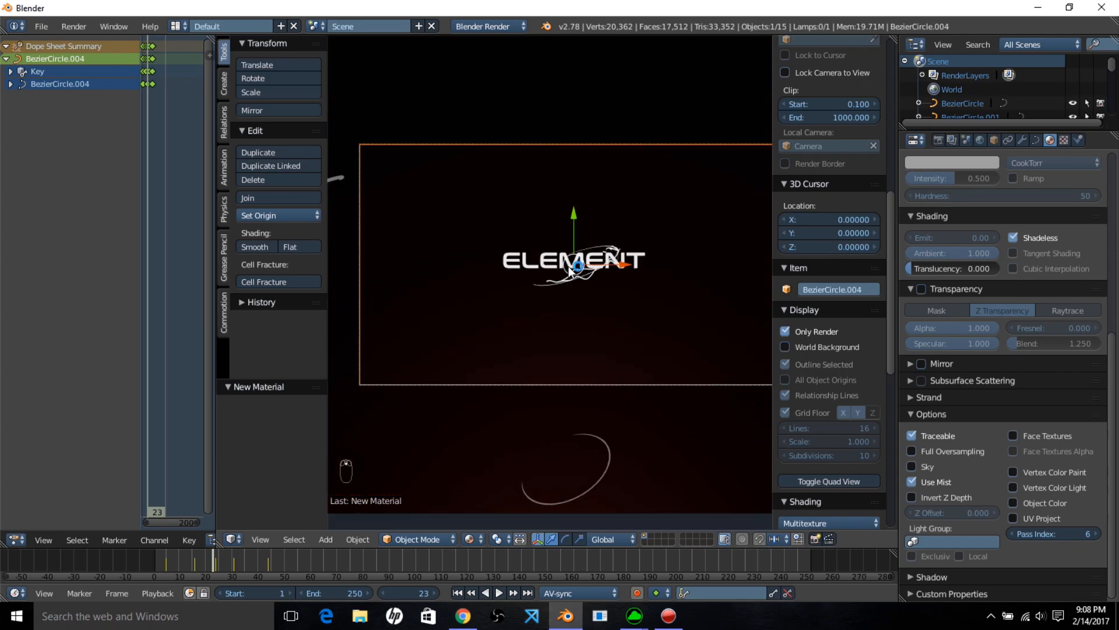
scroll(656, 317, up, 2)
click(952, 139)
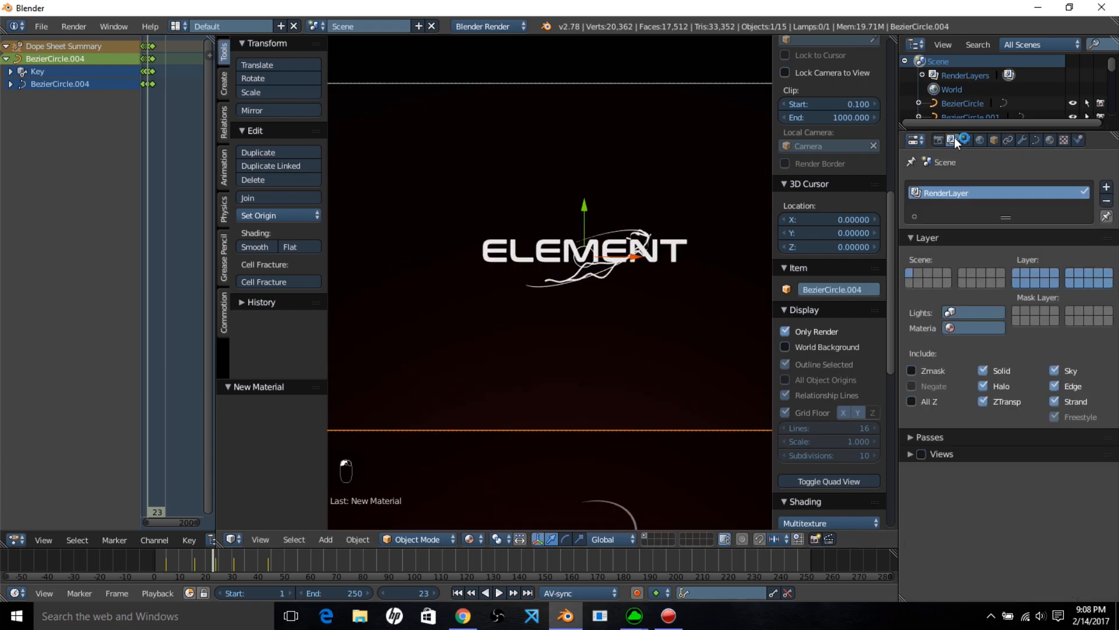
click(938, 440)
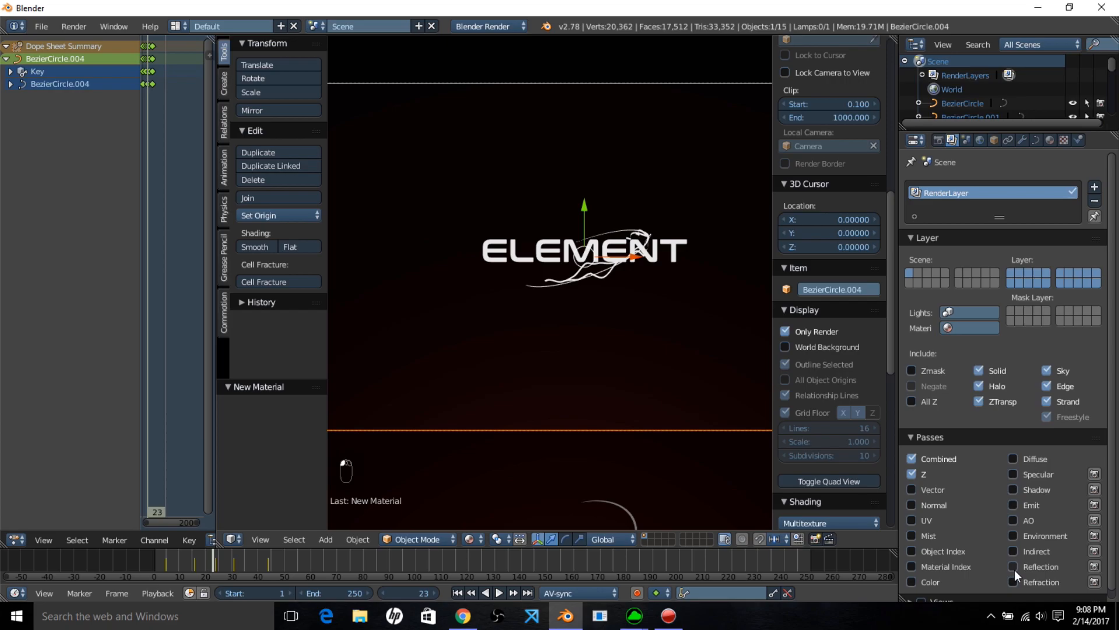
click(925, 570)
scroll(530, 168, down, 2)
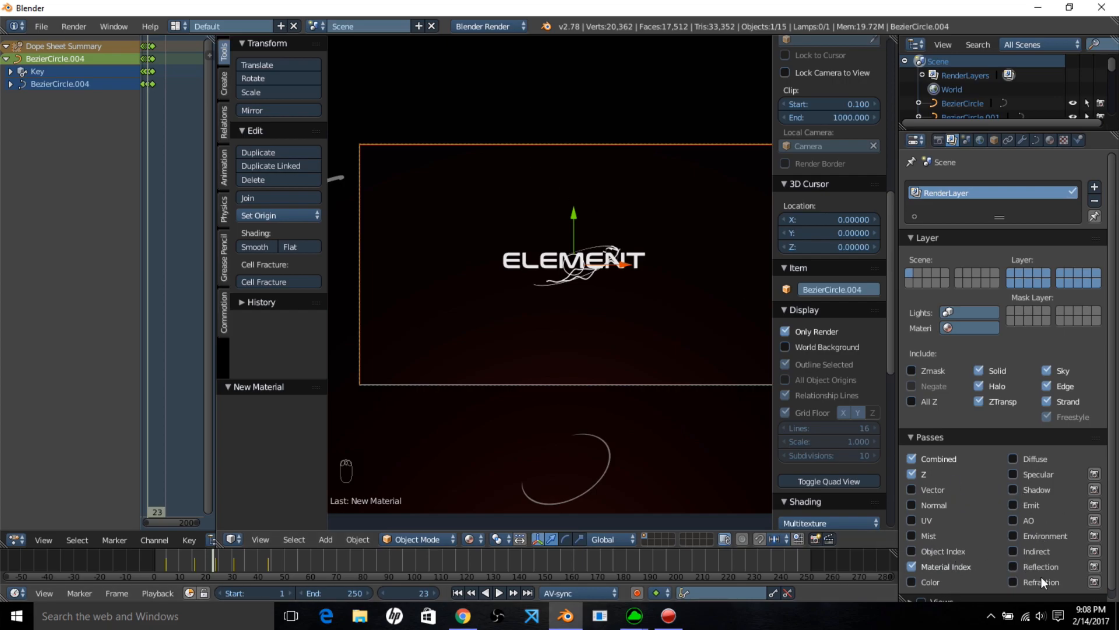
scroll(1040, 575, down, 1)
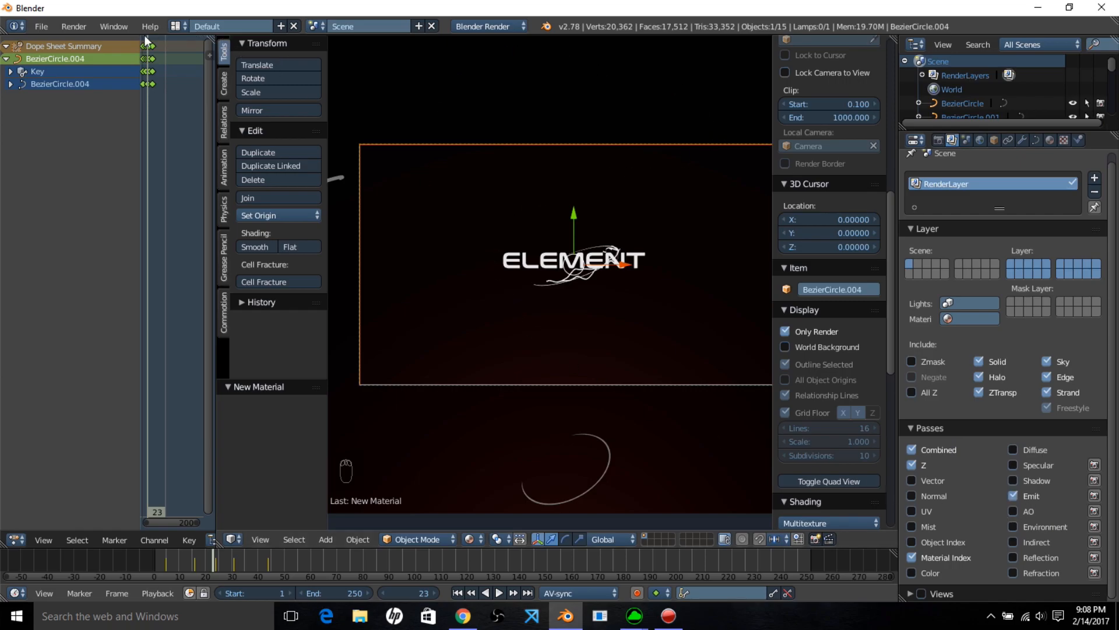
click(81, 27)
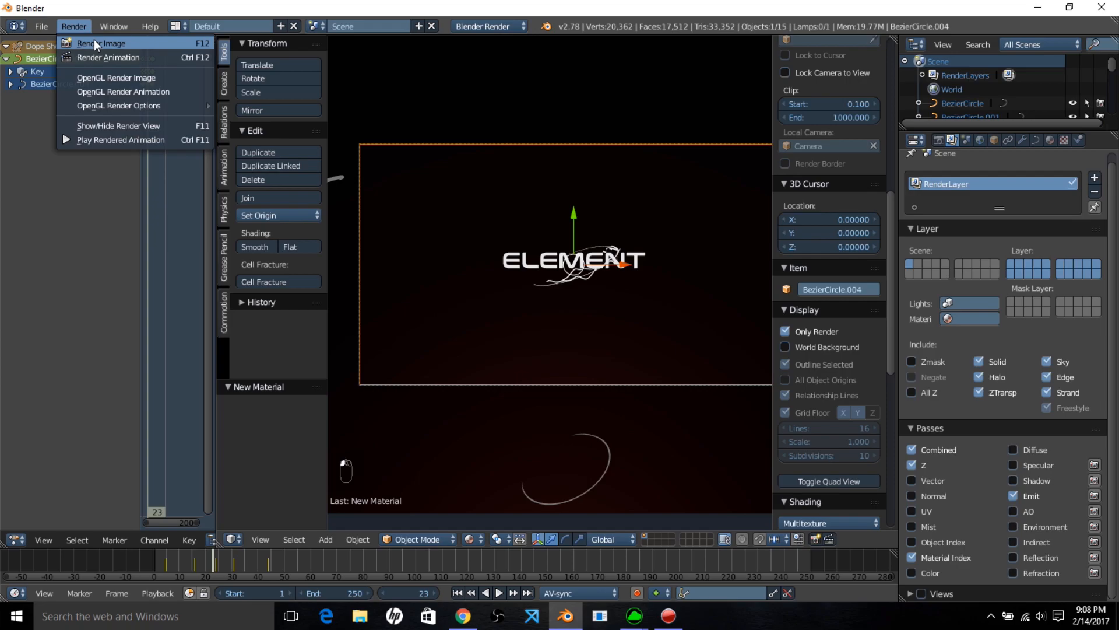
click(96, 43)
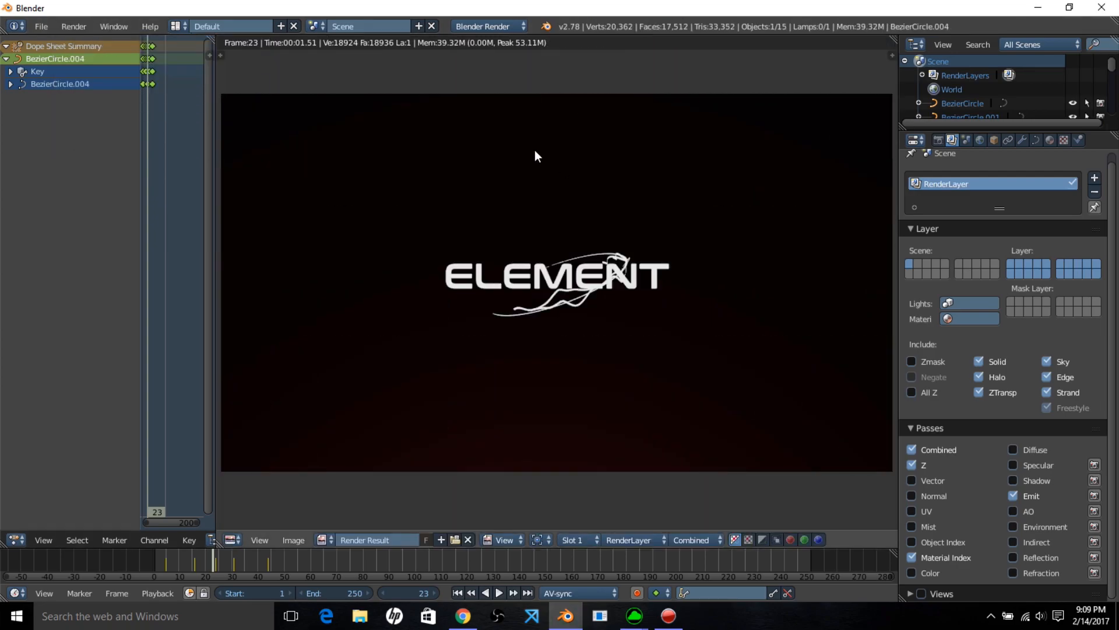
- Switch to the Compositing screen layout and enable Use Nodes and Backdrop in the node editor
click(184, 26)
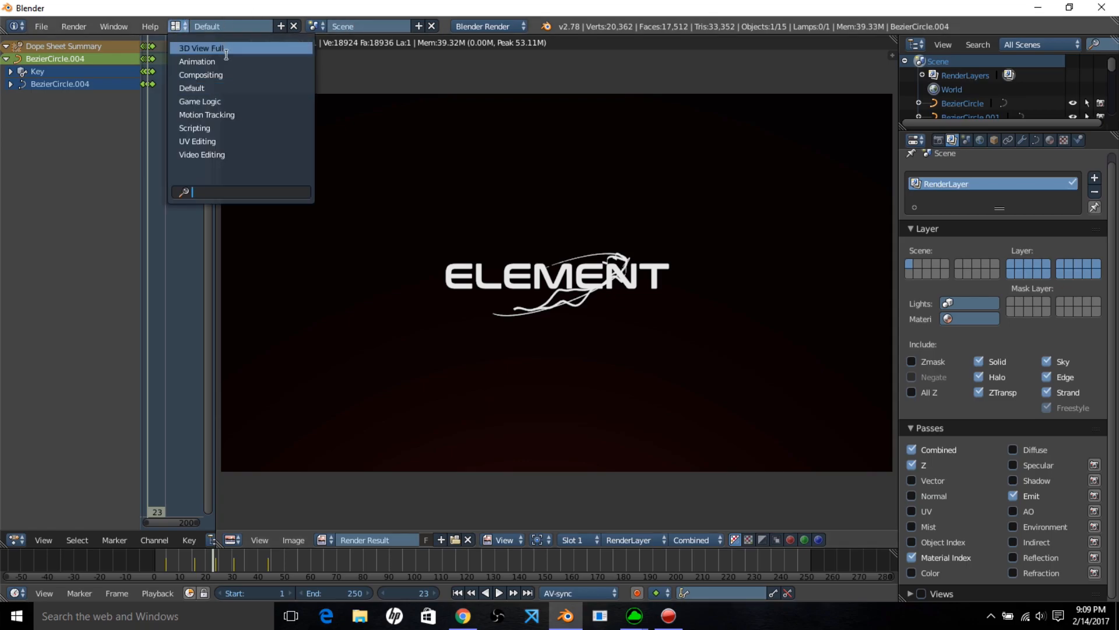
click(233, 75)
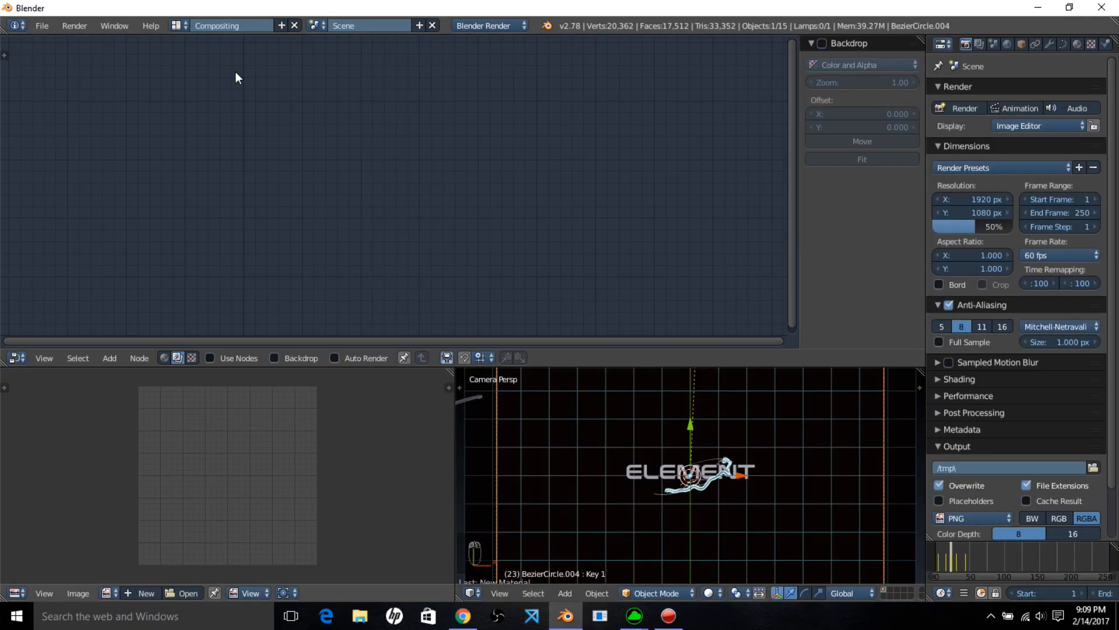
click(244, 356)
click(270, 357)
- Add a Viewer output node and link the Render Layers Image output to its Image input
click(116, 359)
mouse_move(163, 311)
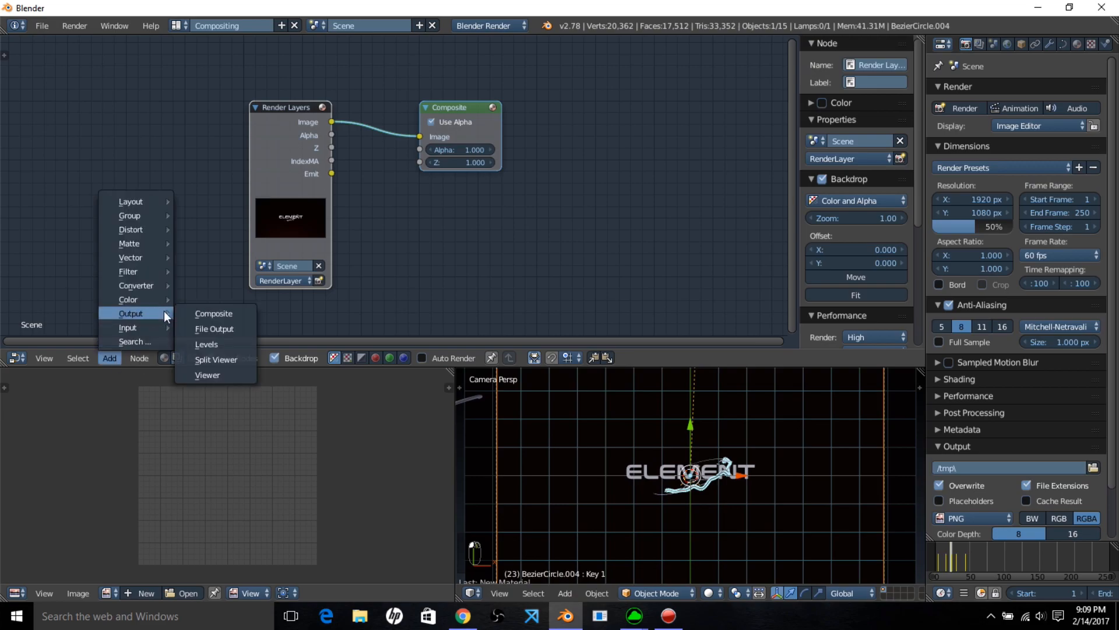
click(213, 371)
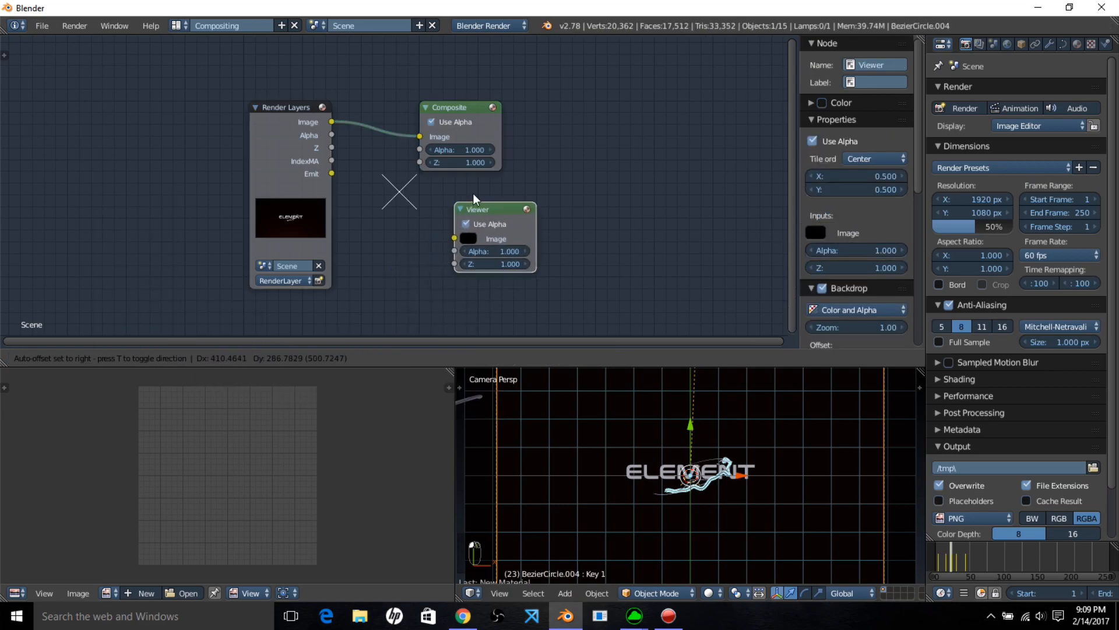
click(505, 181)
drag(315, 182, 187, 175)
drag(201, 114, 486, 224)
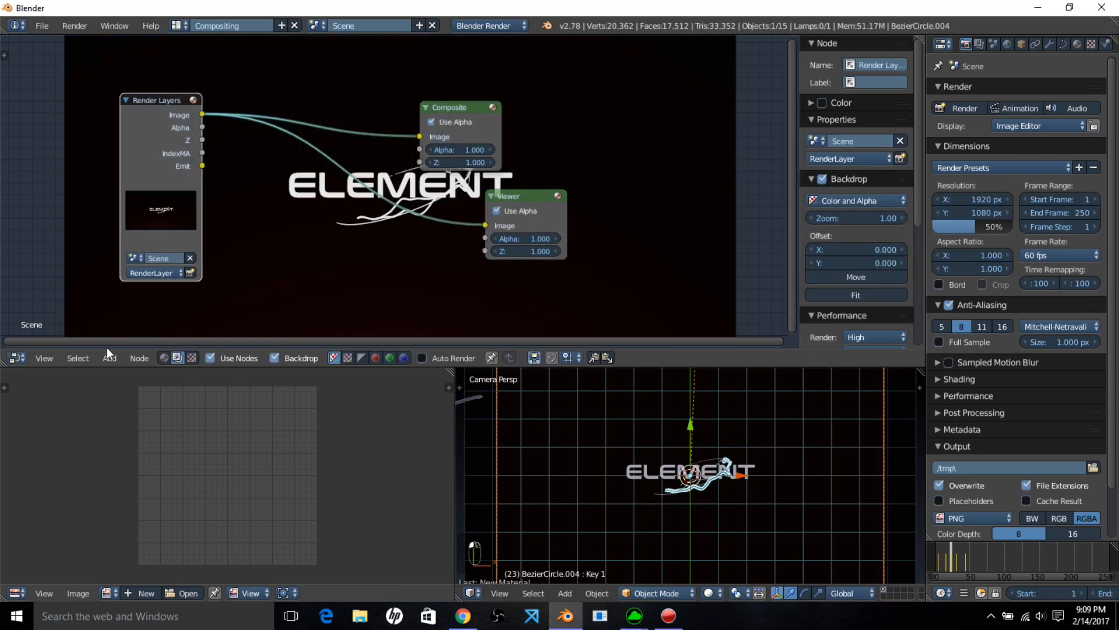
- Insert a Mix node on the link to the Viewer and connect IndexMA to its second Image input
click(108, 356)
mouse_move(140, 299)
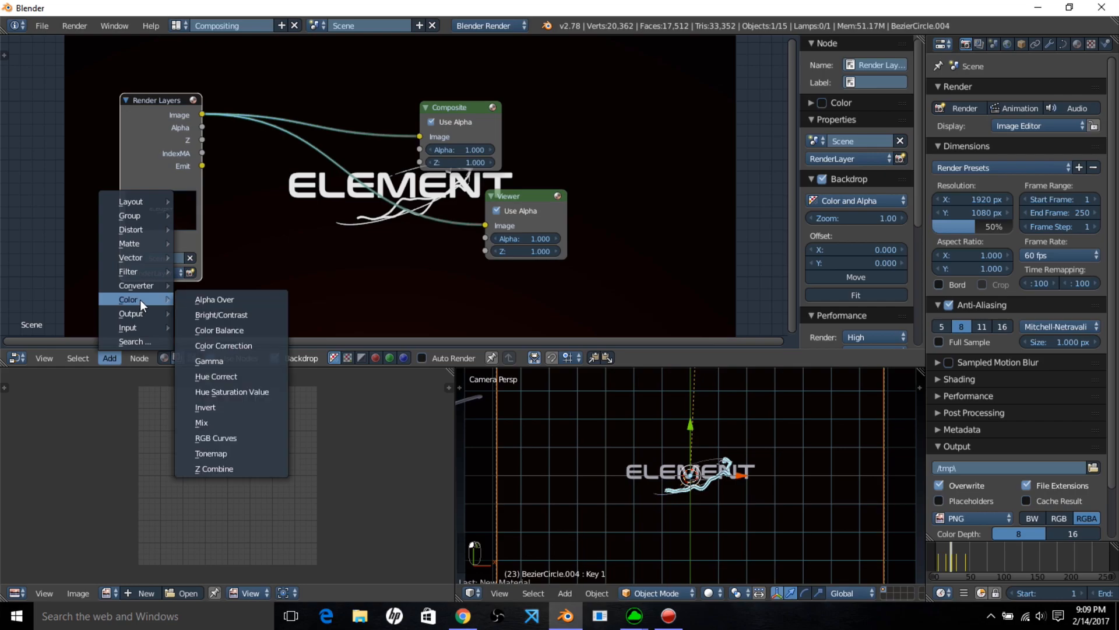
click(215, 421)
click(353, 135)
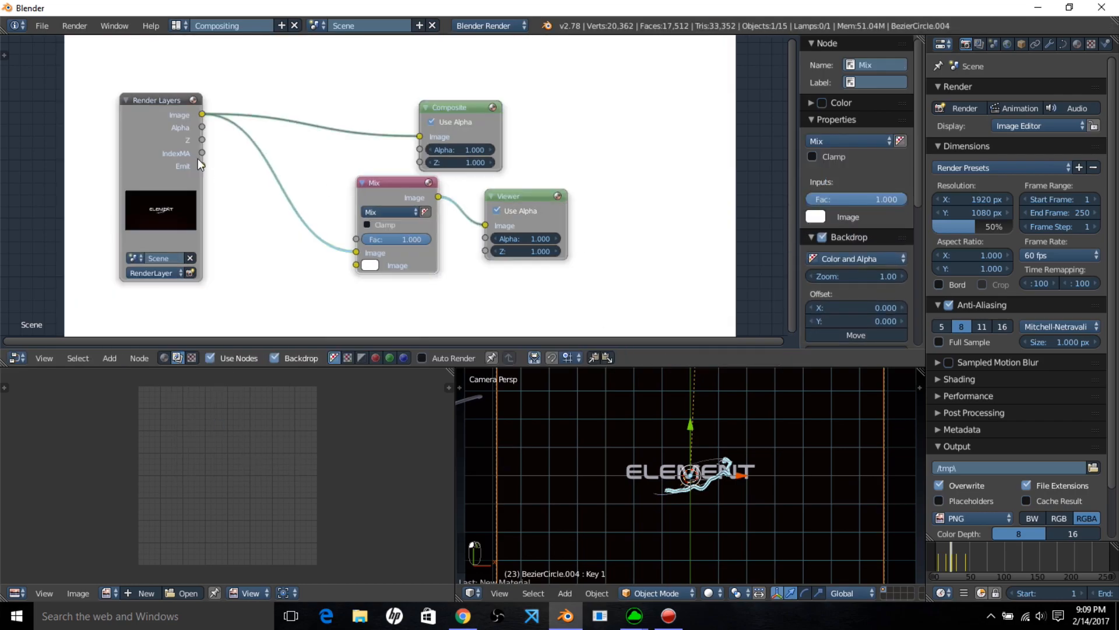
drag(201, 153, 356, 265)
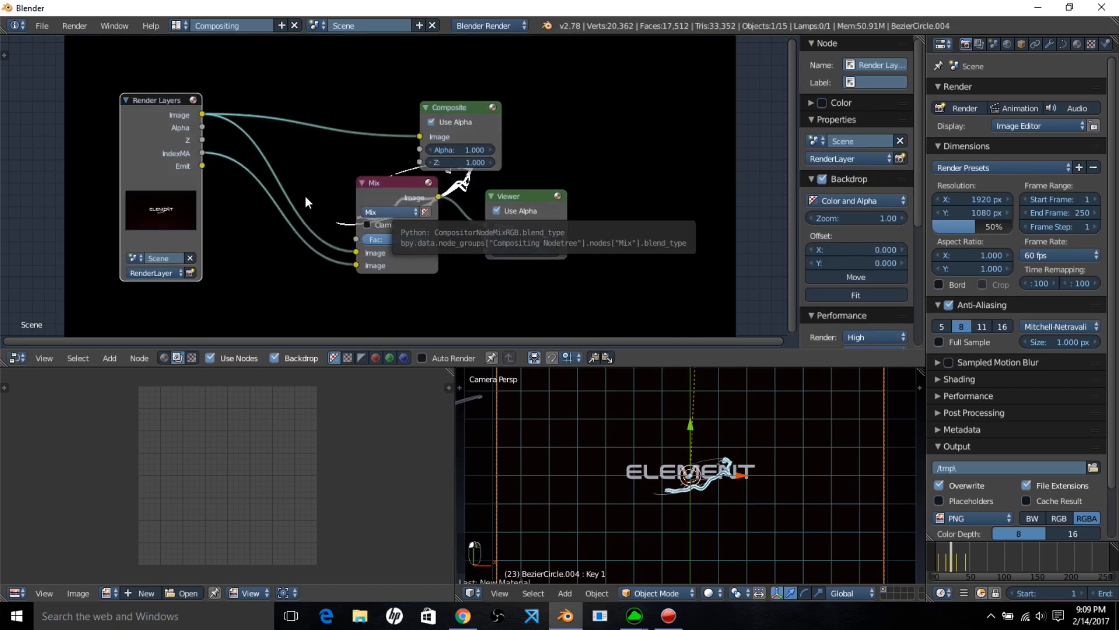
- Spread the compositor nodes apart and change the Mix node's blend type to Add
scroll(355, 201, down, 1)
scroll(510, 188, down, 1)
middle_drag(511, 188, 584, 201)
drag(295, 176, 161, 174)
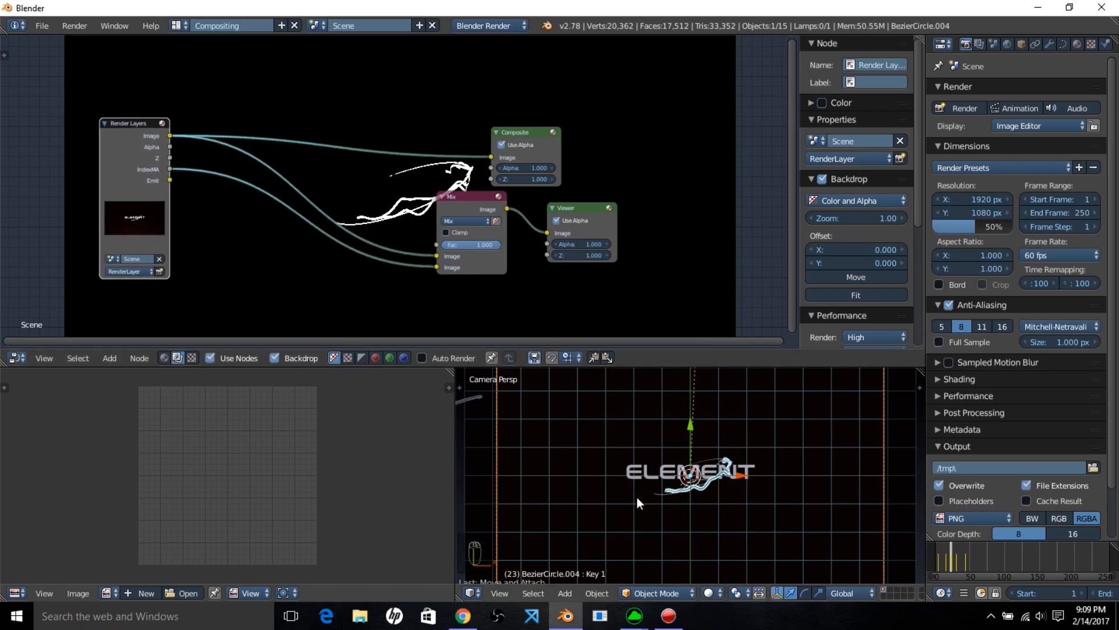
click(466, 222)
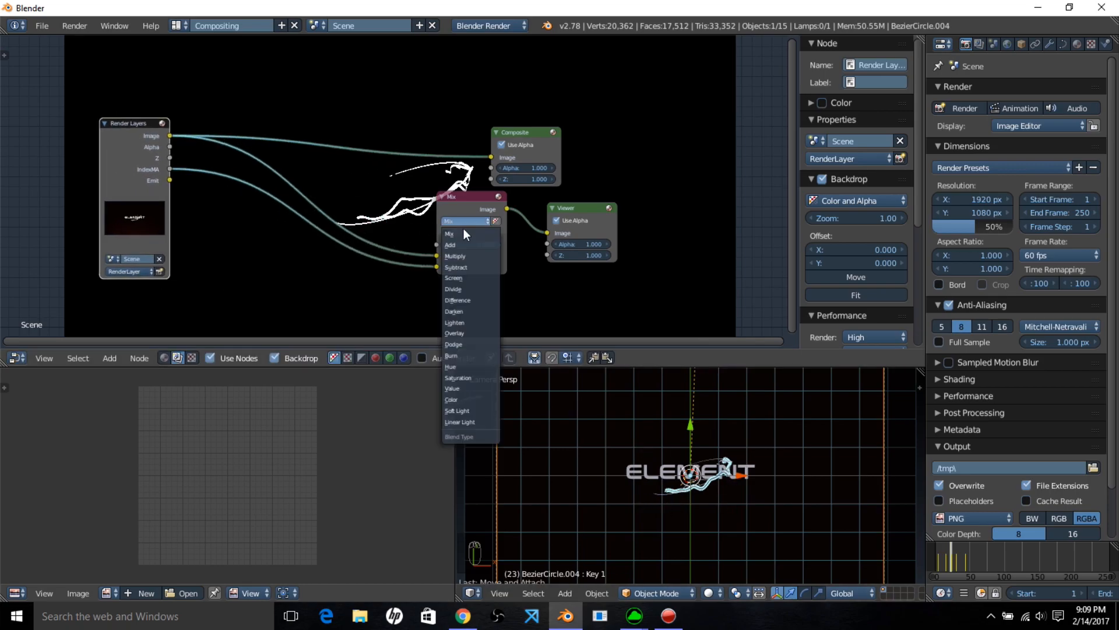
click(463, 240)
drag(468, 201, 408, 173)
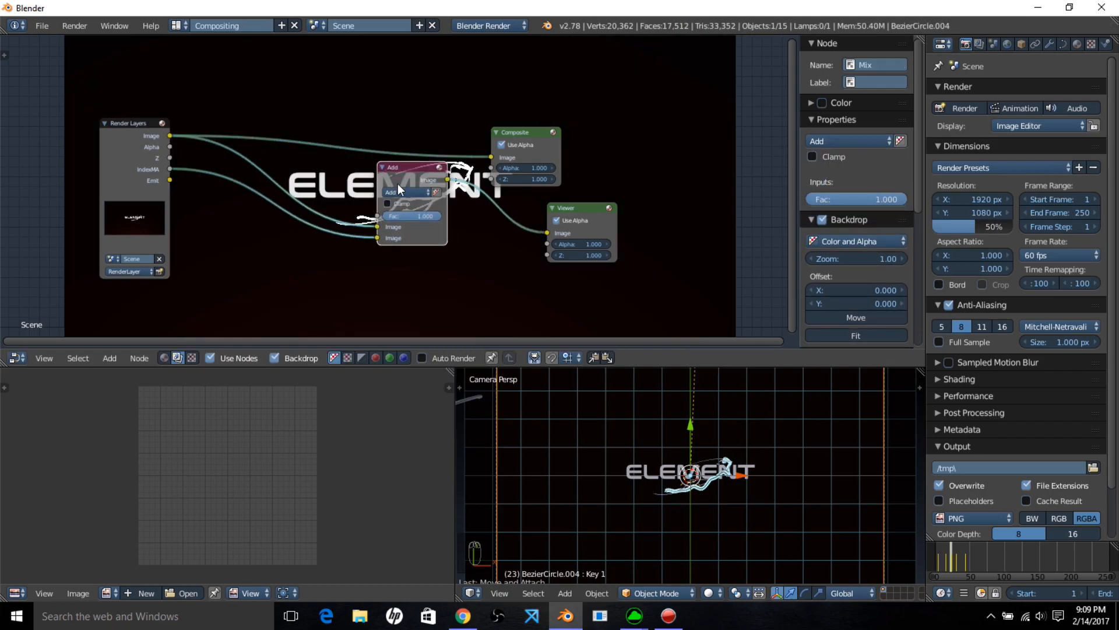
- Insert an ID Mask node on the link between IndexMA and the Add node
click(109, 358)
mouse_move(147, 284)
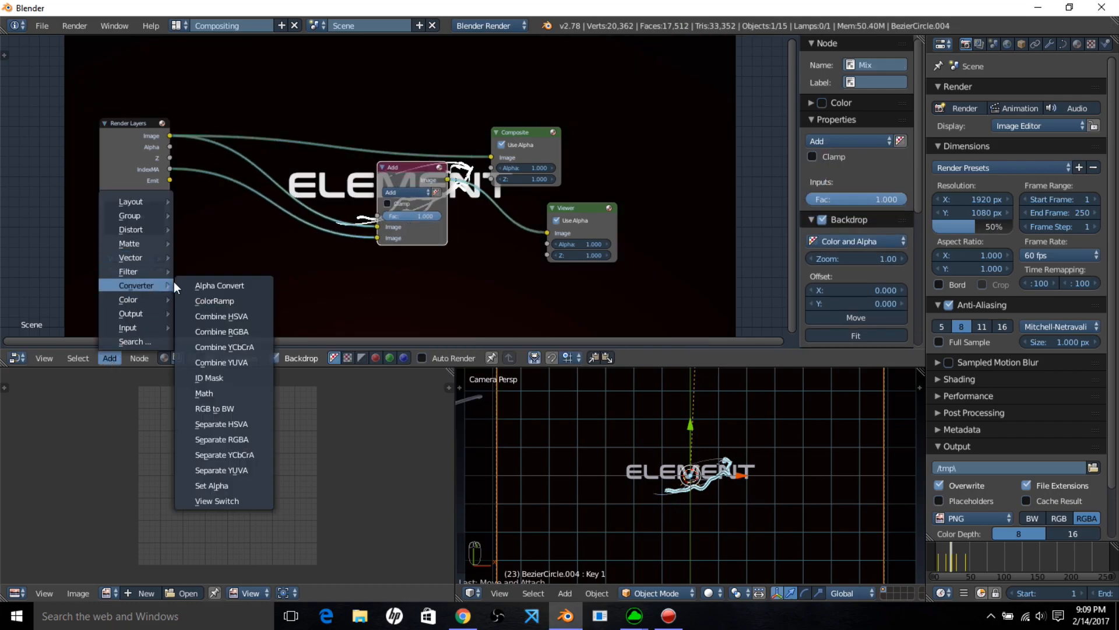
click(240, 383)
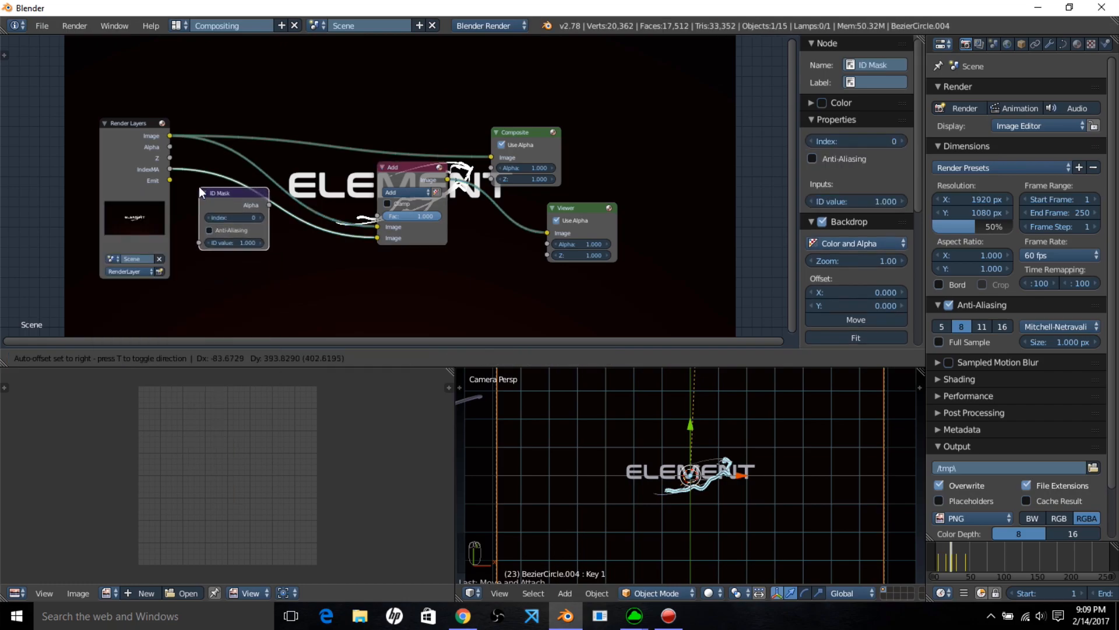
click(208, 188)
- Set the ID Mask index to 5 and place the node below Render Layers
click(233, 218)
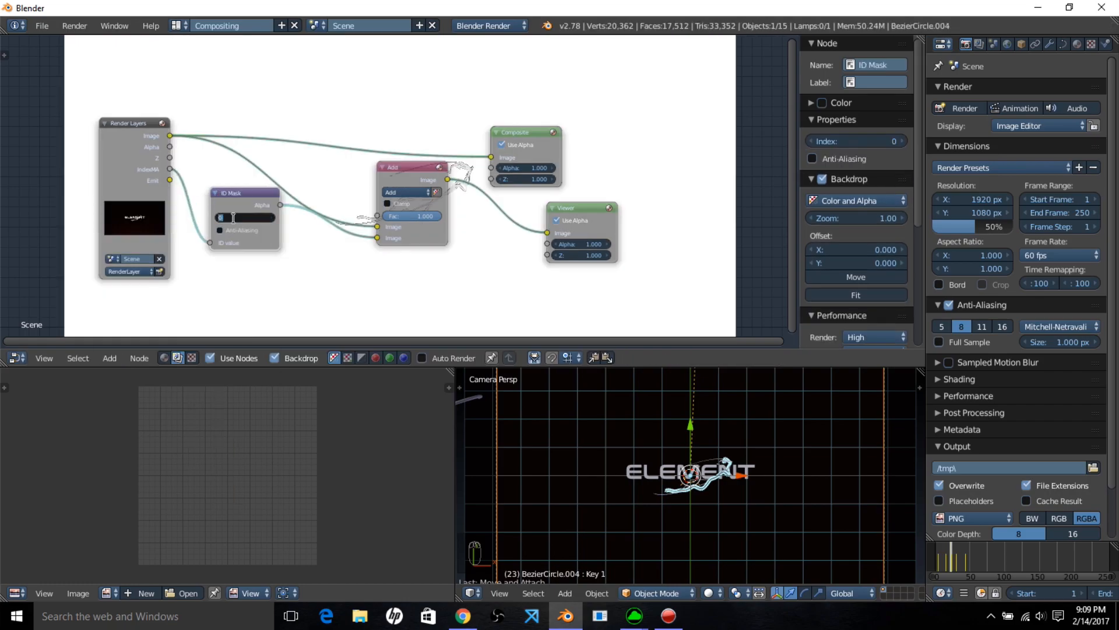
text(5)
key(Return)
middle_drag(379, 204, 449, 120)
drag(307, 131, 243, 270)
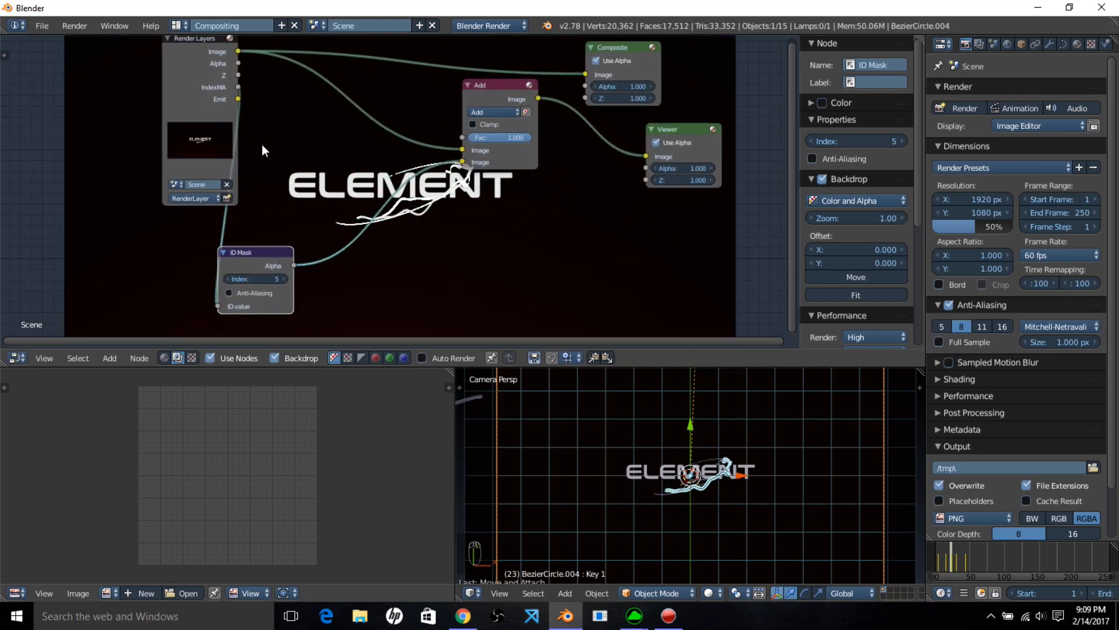
- Insert a Glare node between ID Mask and Add, set to Fog Glow with High quality and a threshold of 0
click(110, 358)
mouse_move(138, 271)
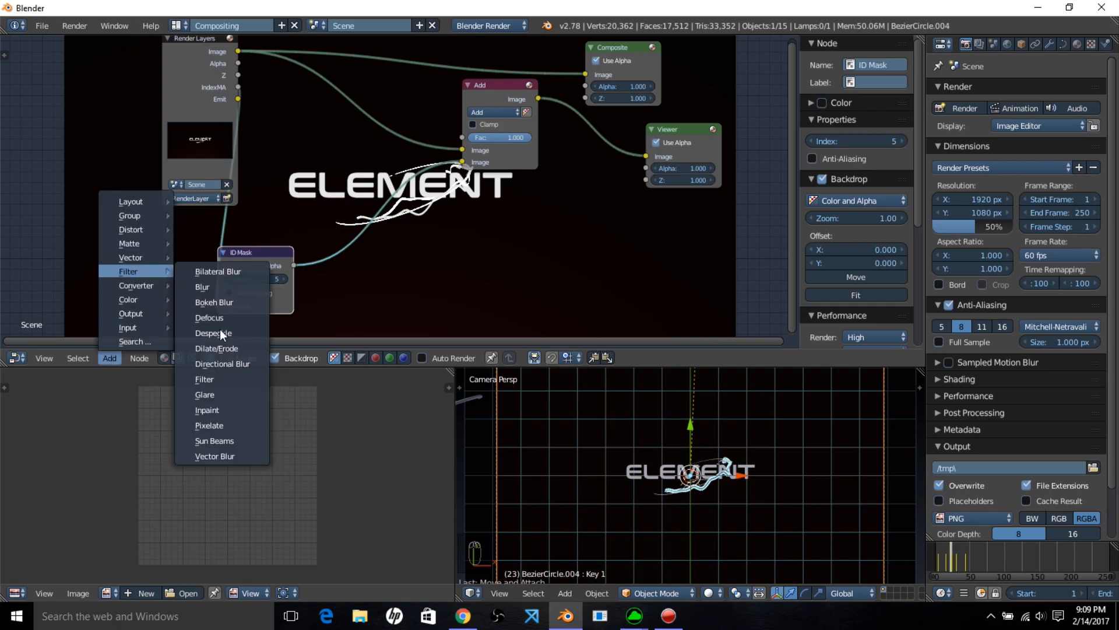
click(219, 397)
click(333, 214)
click(368, 248)
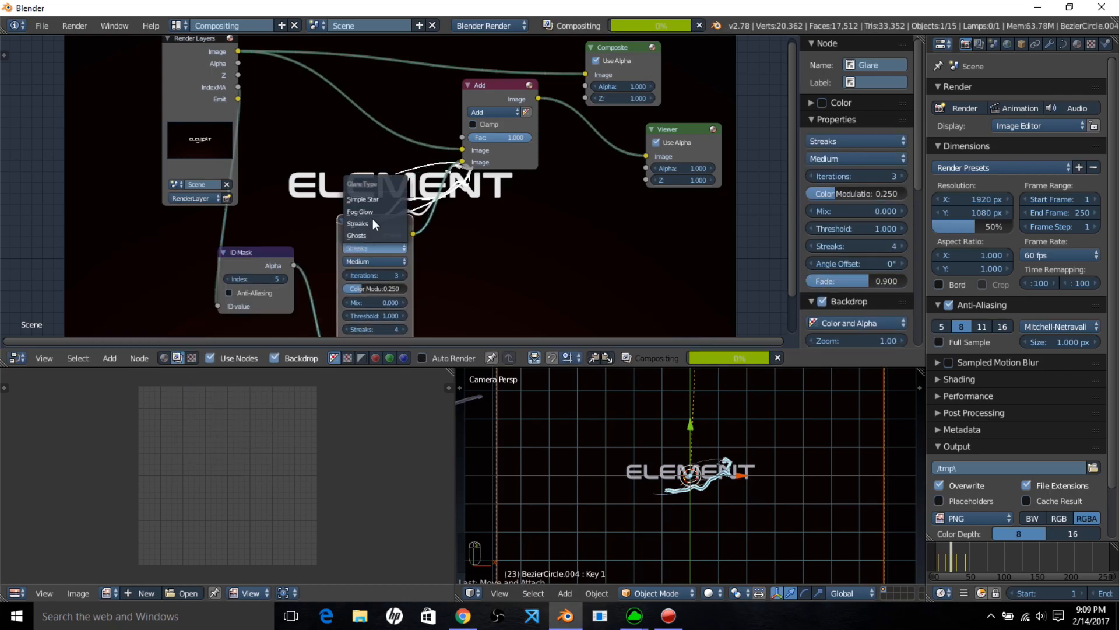
click(368, 212)
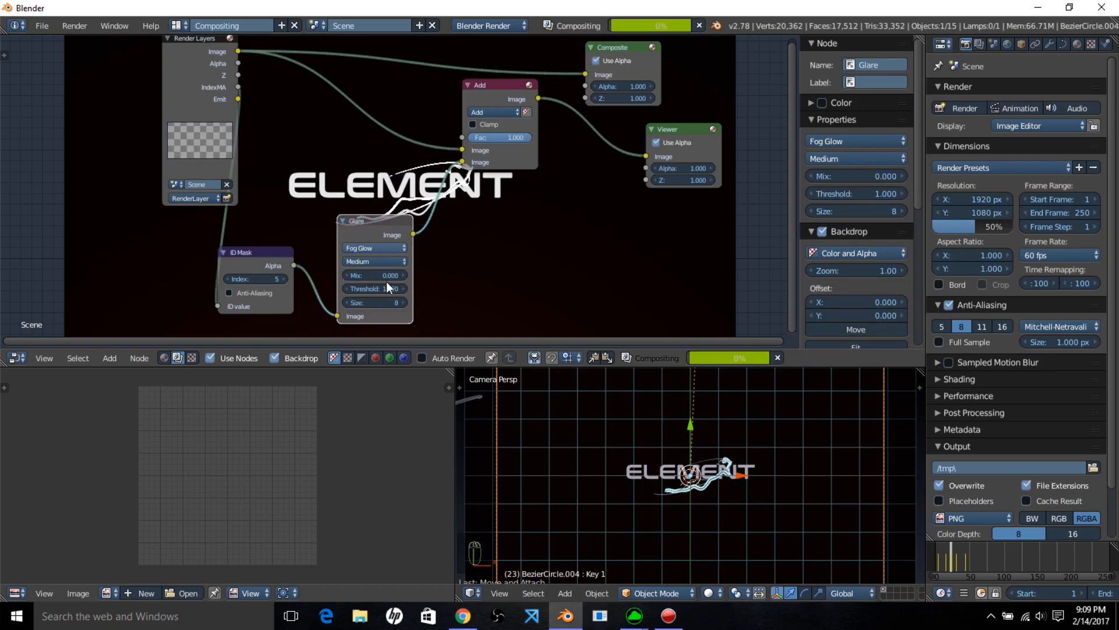
click(383, 257)
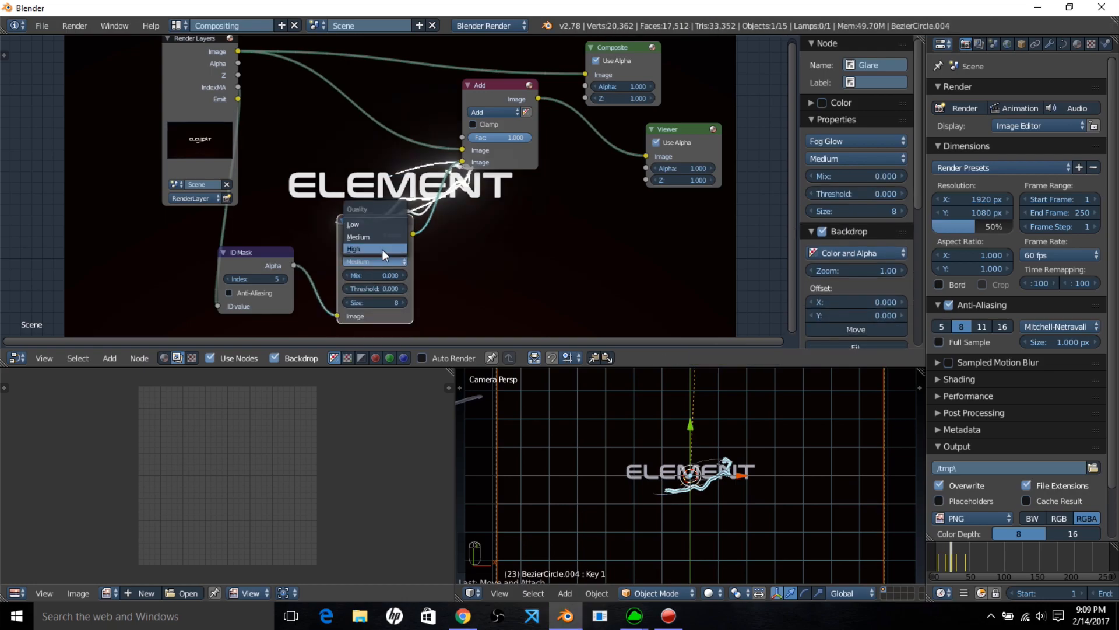
click(382, 249)
- Move the Glare node below the title and place a duplicate of it on the link between Glare and Add
drag(405, 229, 384, 274)
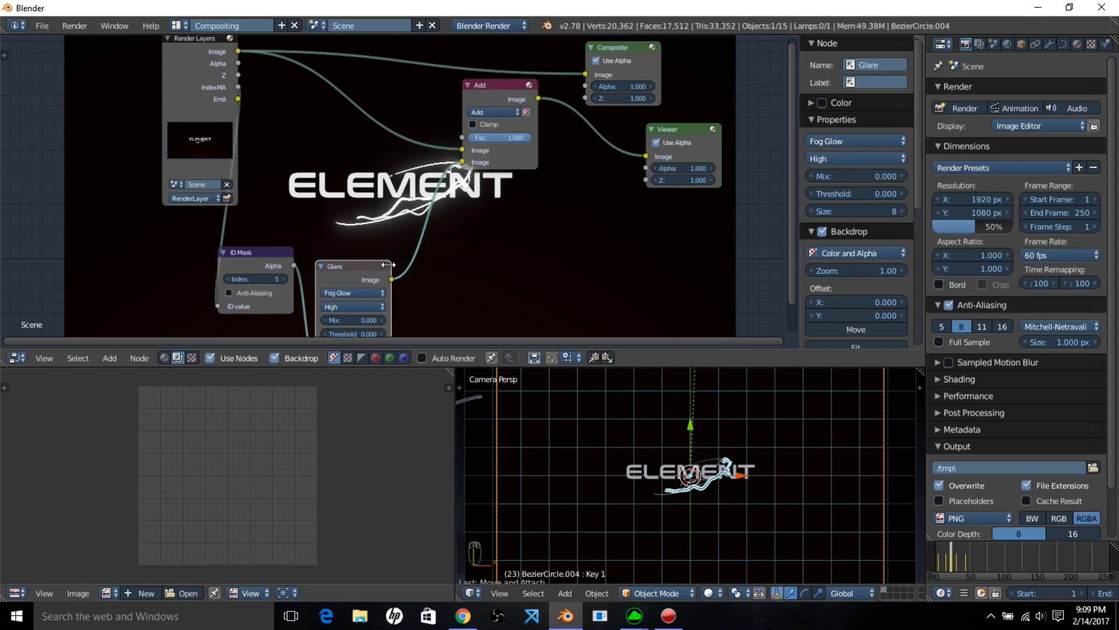
key(shift+d)
click(518, 245)
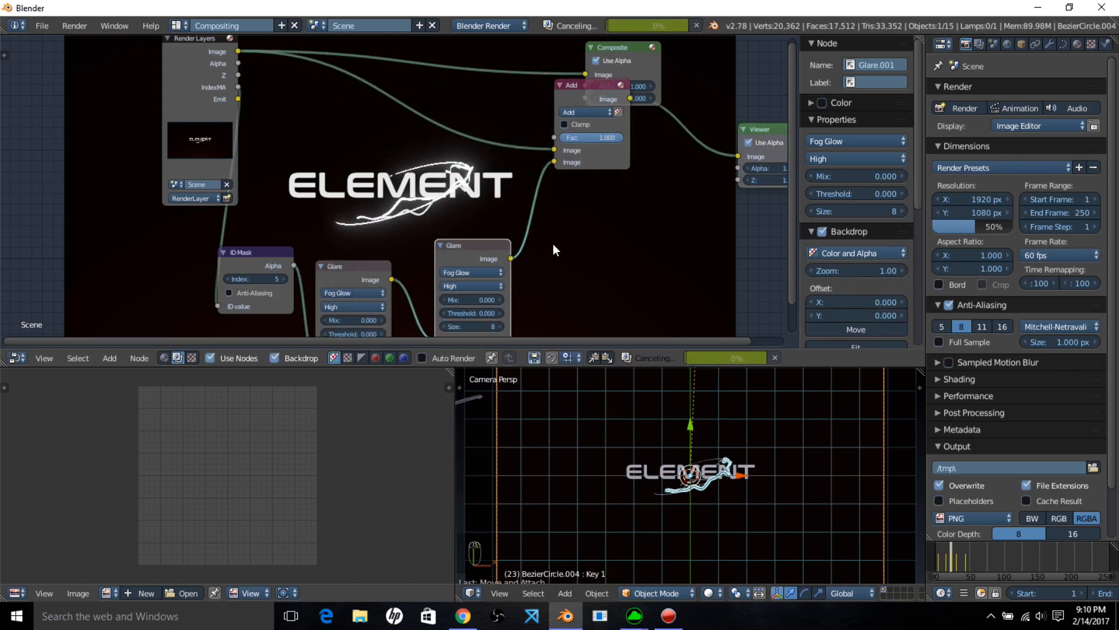
- Insert an RGB Curves node on the link between the second Glare node and the Add node
middle_drag(532, 242, 420, 229)
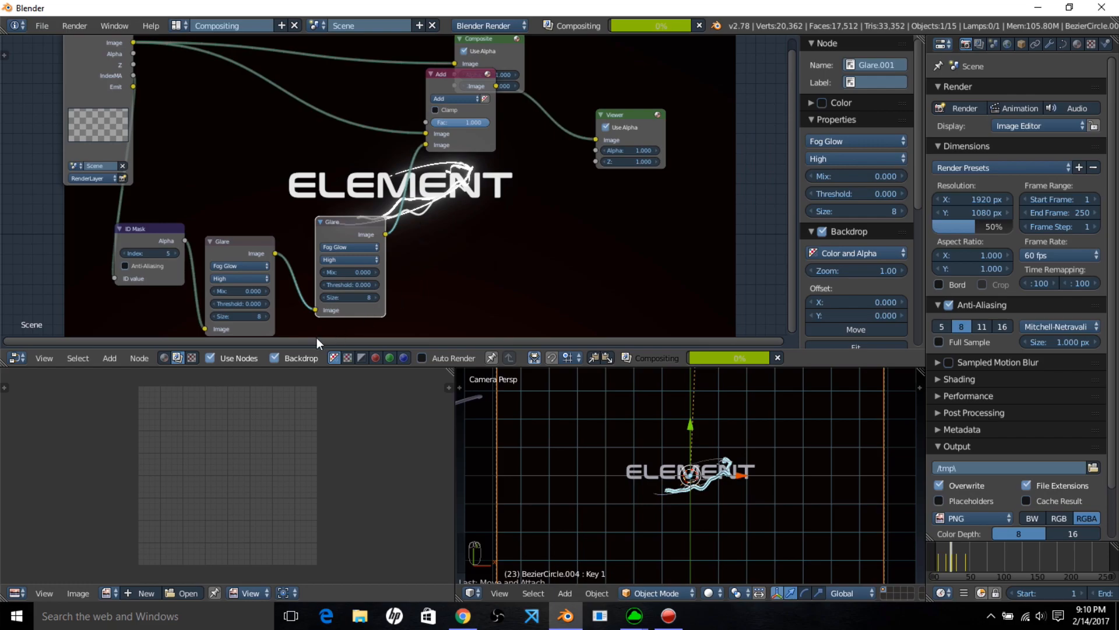
click(111, 356)
mouse_move(145, 295)
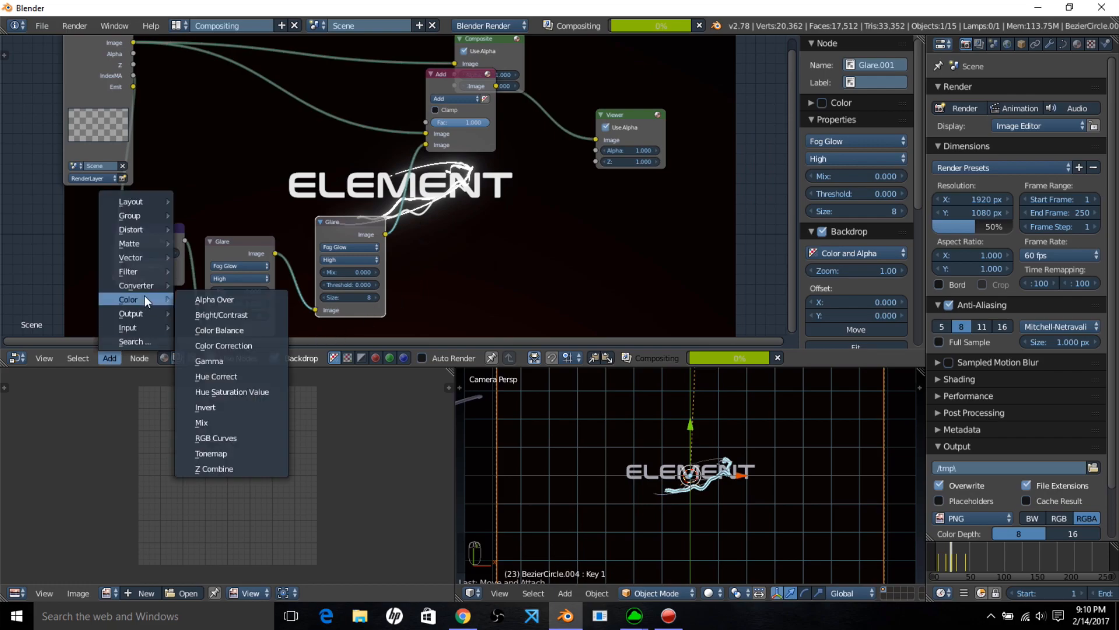
click(219, 432)
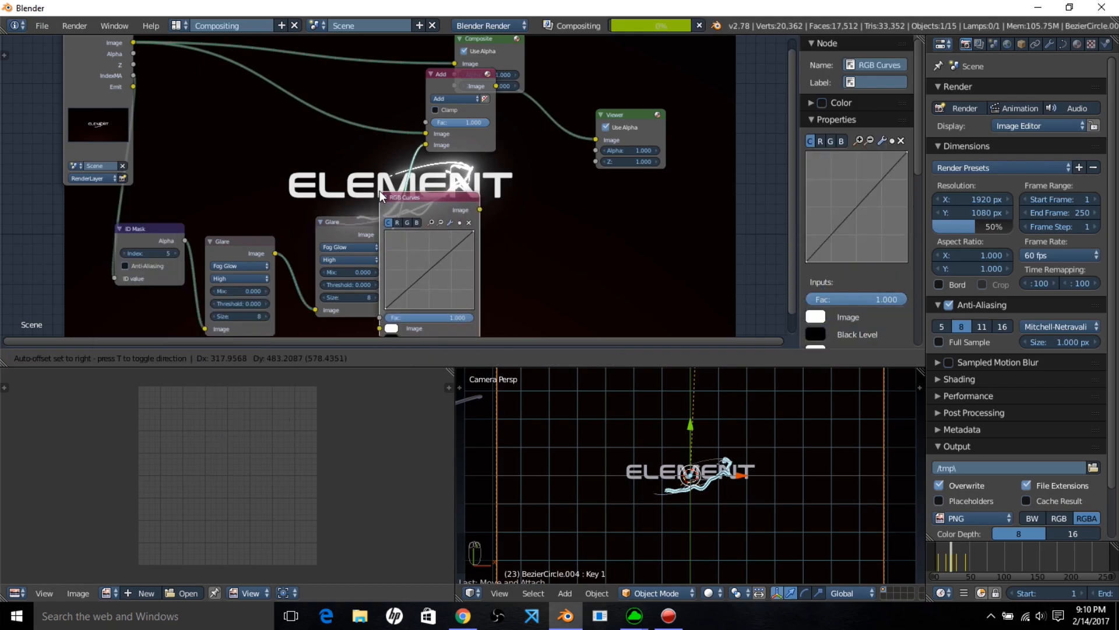
click(381, 191)
- Lower the blue curve of the RGB Curves node with a point at about X 0.70, Y 0.31
click(443, 222)
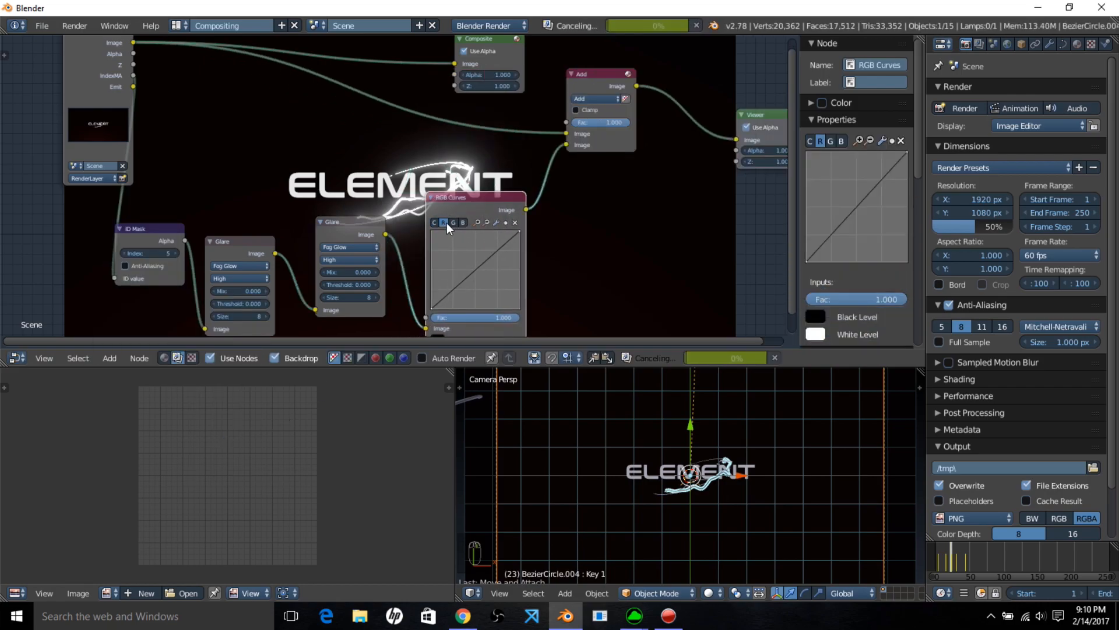
click(463, 222)
drag(479, 267, 494, 285)
- Move the Composite node beyond the Add node and connect the Add output to its Image input
middle_drag(594, 216, 447, 287)
scroll(448, 287, down, 1)
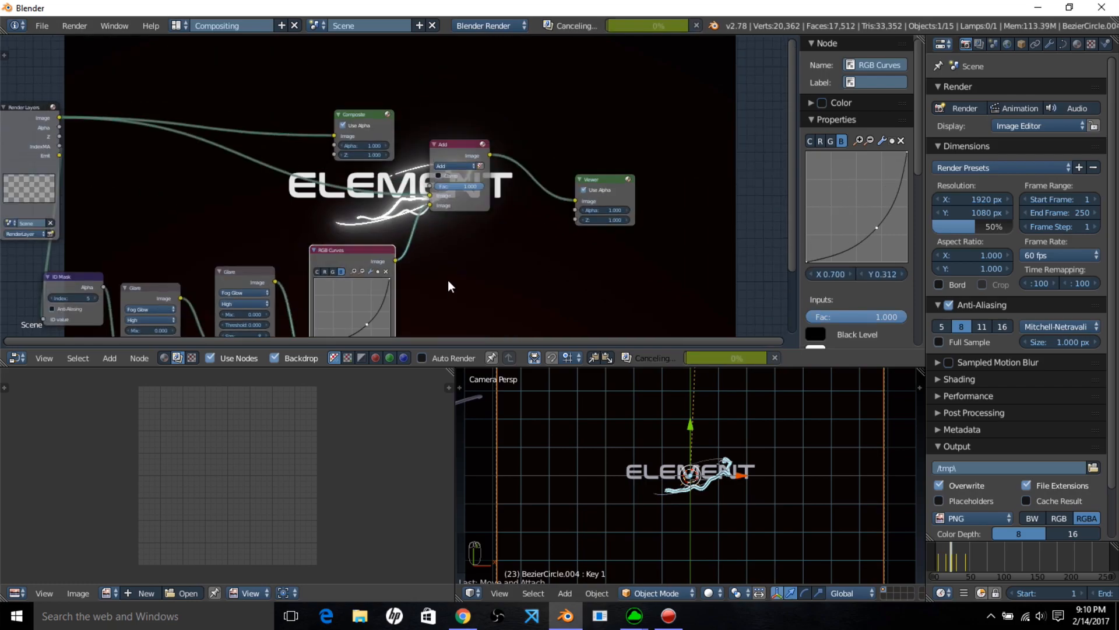
drag(360, 116, 677, 113)
drag(491, 154, 651, 131)
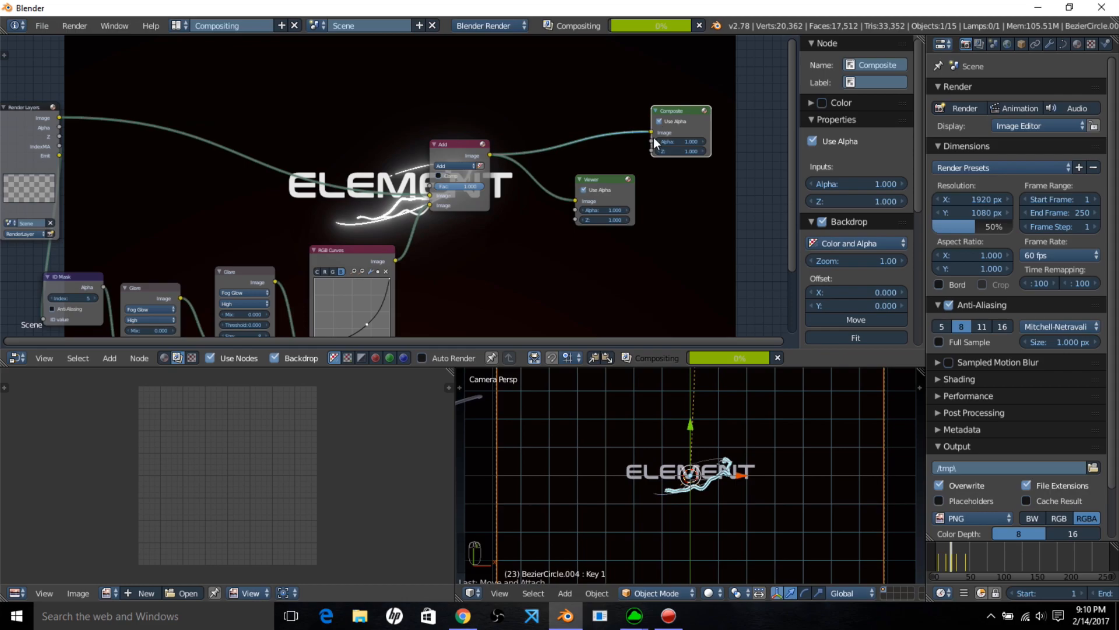
- Raise the red curve of the RGB Curves node with a point at about X 0.278, Y 0.694
middle_drag(562, 197, 454, 168)
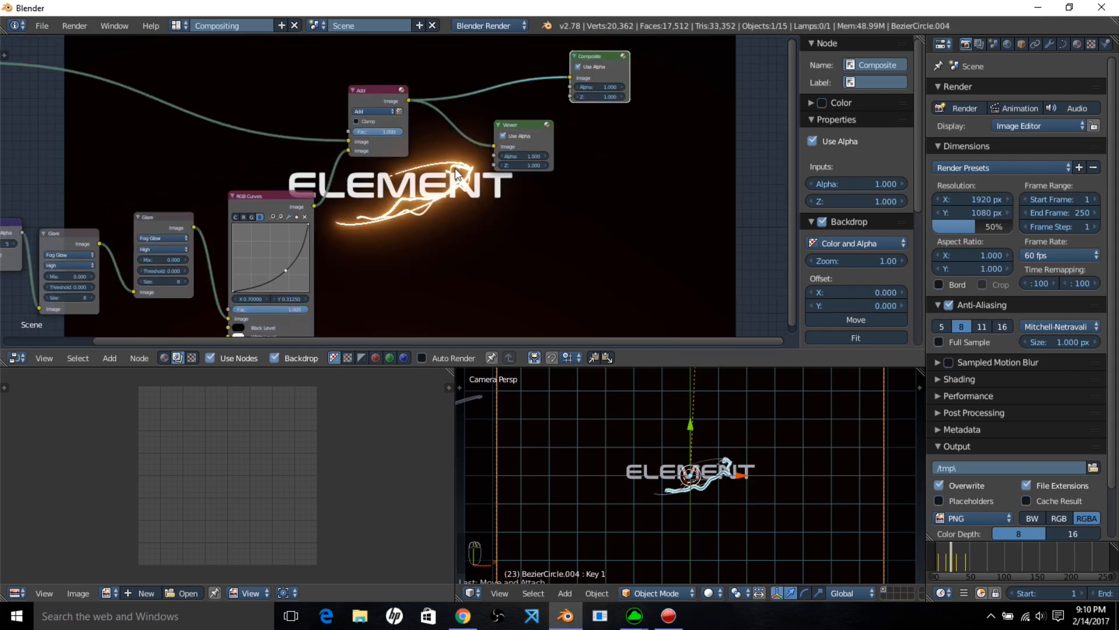
click(252, 217)
click(245, 216)
drag(259, 243, 254, 245)
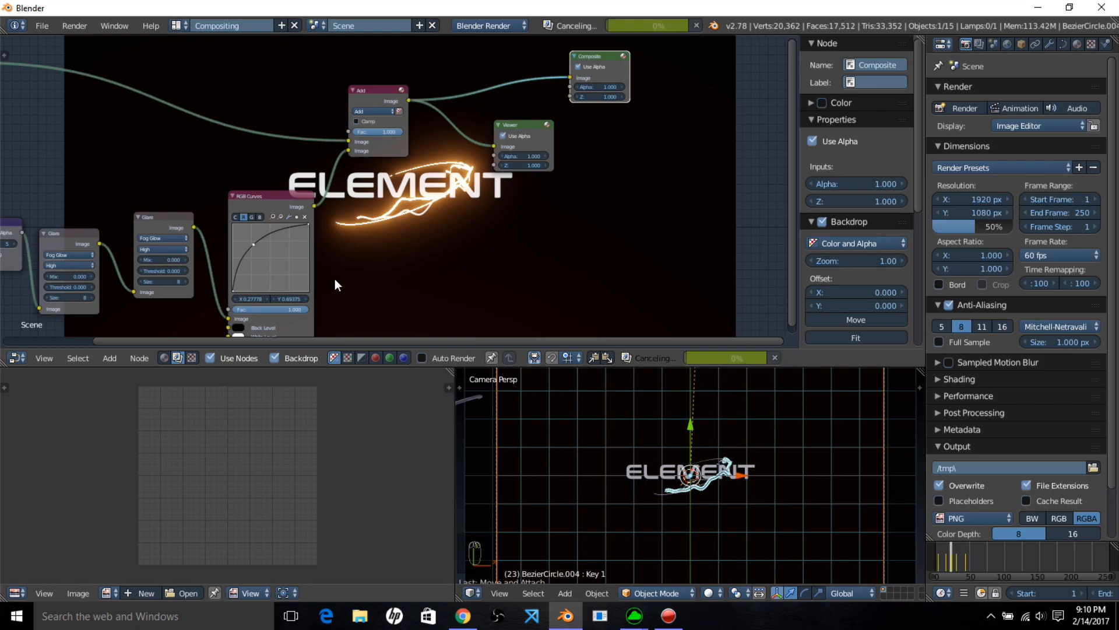
- Rearrange the RGB Curves, first Glare and ID Mask nodes to make room in the glow chain
scroll(377, 252, down, 2)
middle_drag(377, 251, 324, 184)
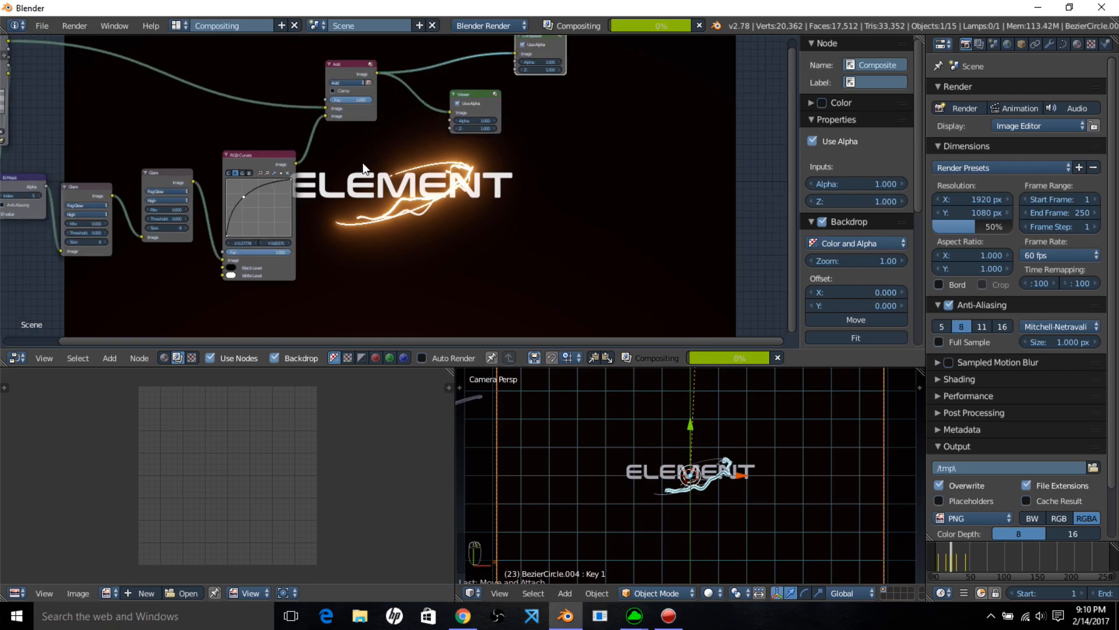
scroll(435, 189, down, 1)
middle_drag(435, 189, 315, 148)
drag(314, 148, 396, 160)
drag(145, 166, 170, 198)
drag(91, 159, 130, 89)
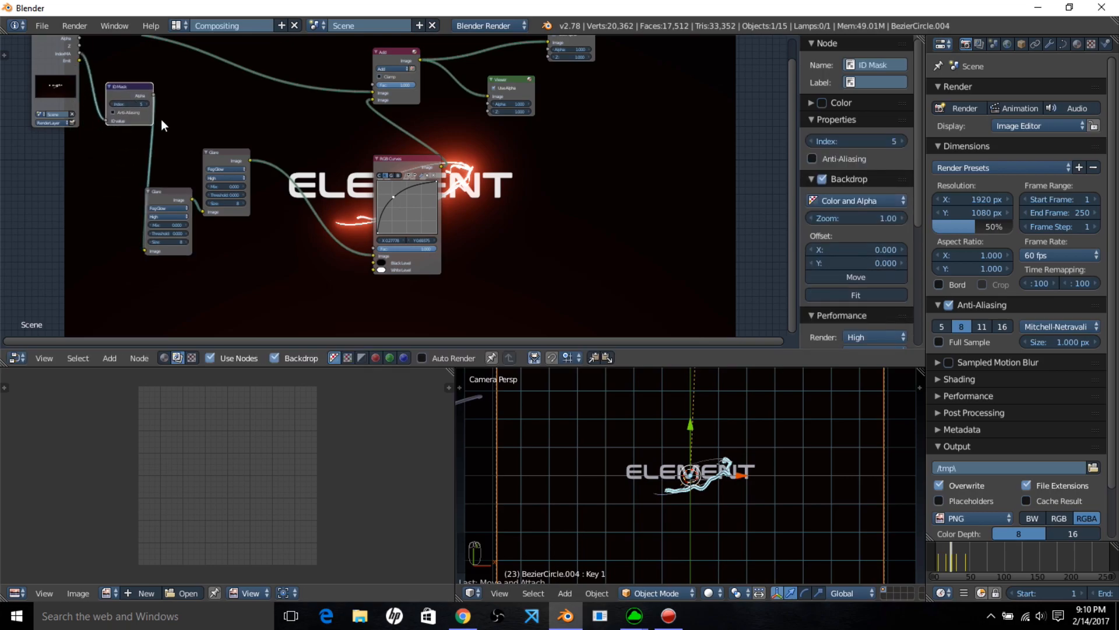
- Duplicate the second Glare node onto the link leading into RGB Curves as a third glow pass
click(223, 158)
key(shift+d)
click(310, 200)
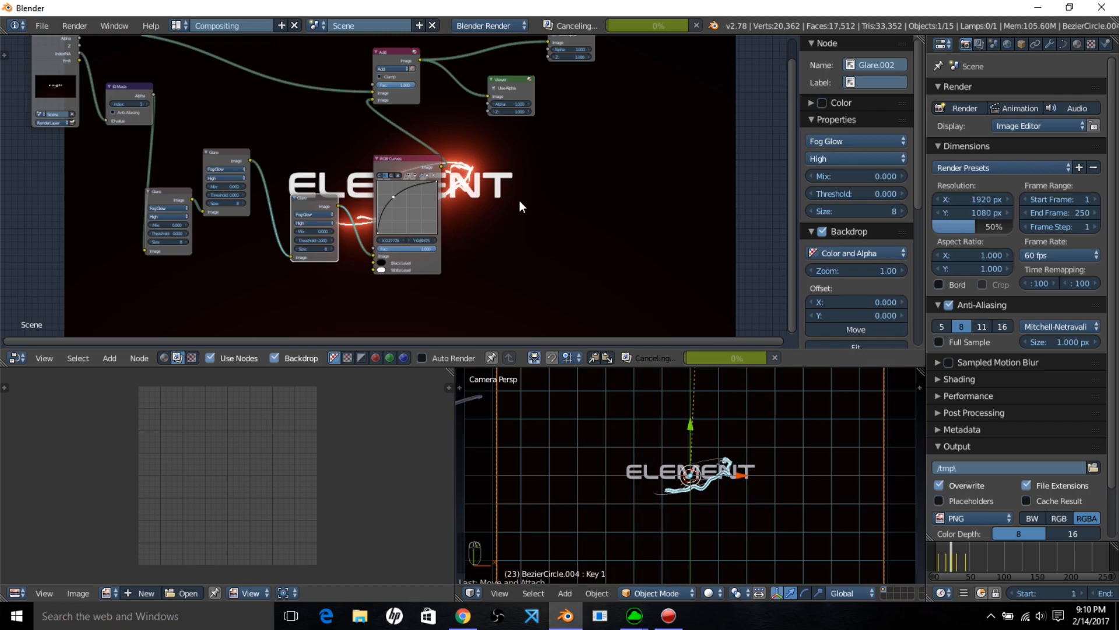
- Move the Viewer node farther from the Add node and insert a duplicate of Add on the link between them
scroll(406, 229, up, 1)
middle_drag(602, 165, 429, 181)
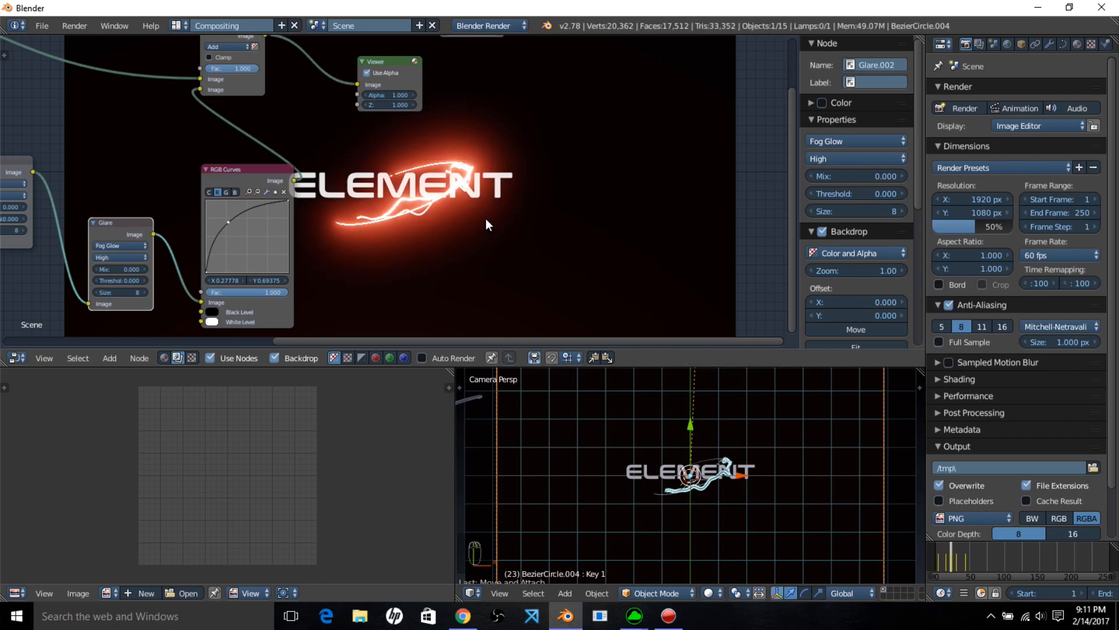
scroll(405, 219, up, 1)
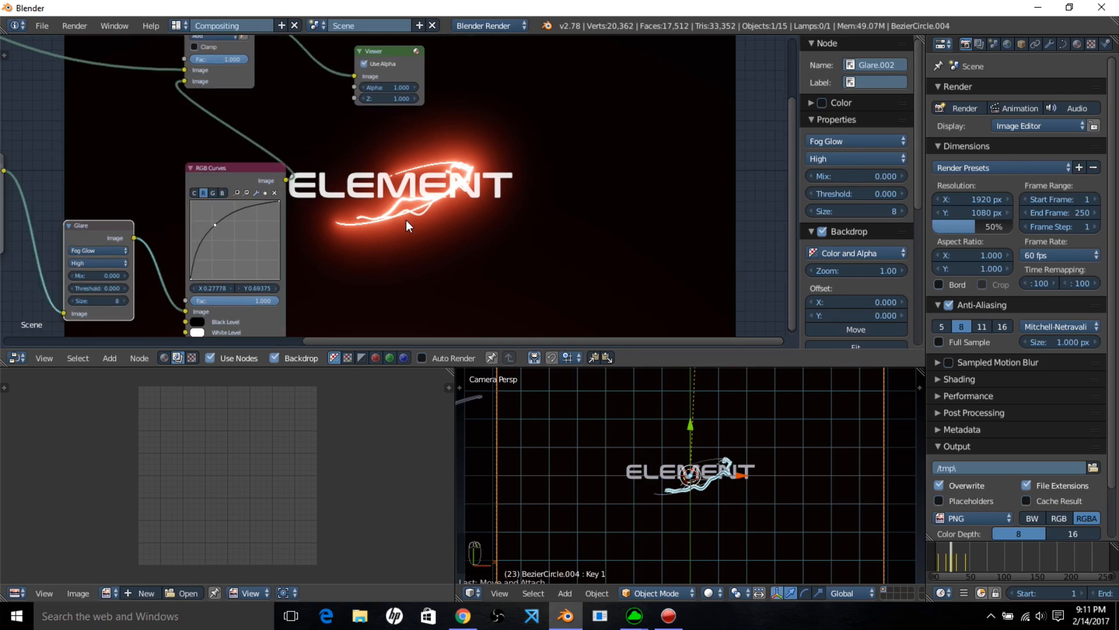
scroll(420, 217, up, 1)
scroll(452, 207, down, 4)
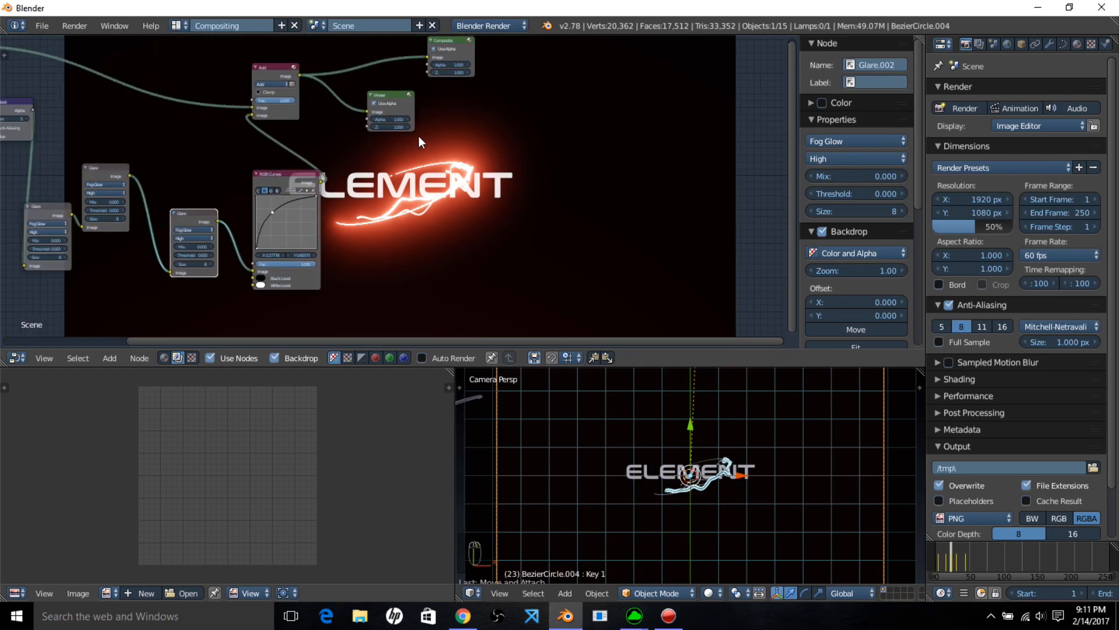
drag(397, 93, 670, 96)
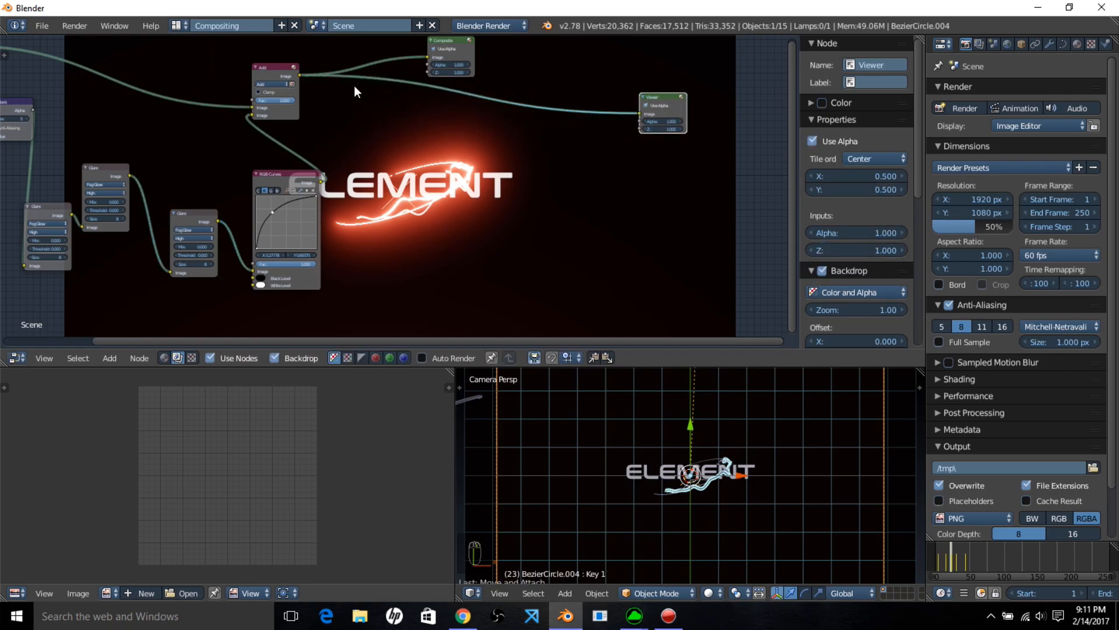
click(282, 70)
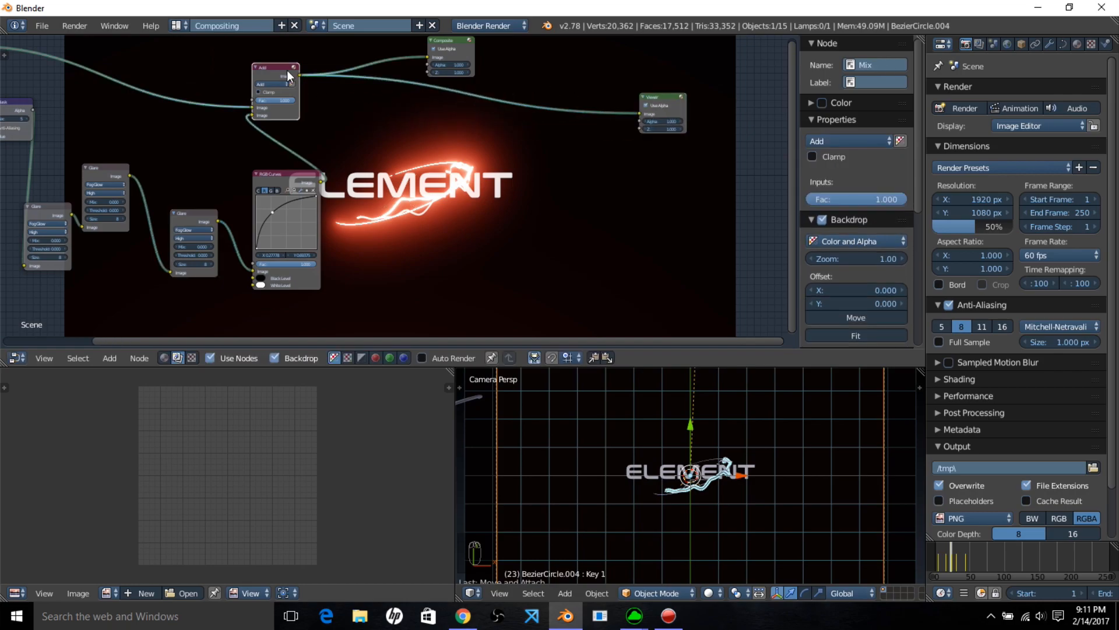
key(shift+d)
click(498, 85)
- Duplicate the ID Mask, the three Glare nodes and RGB Curves, and place the copied chain below the original
scroll(385, 181, down, 3)
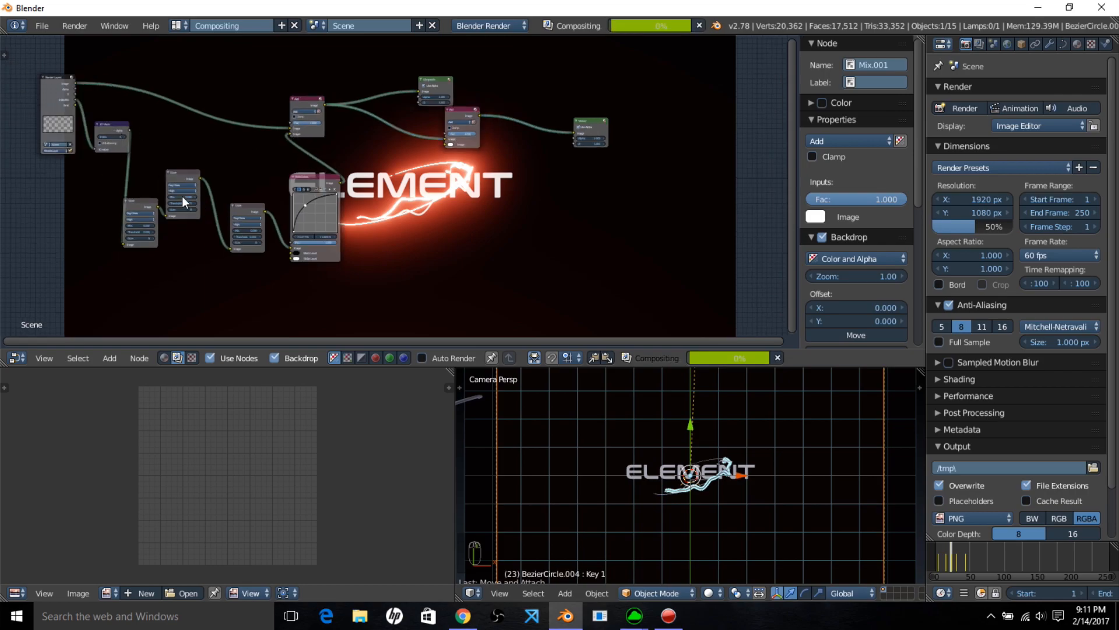
key(b)
drag(103, 145, 111, 154)
drag(174, 203, 300, 247)
key(shift+d)
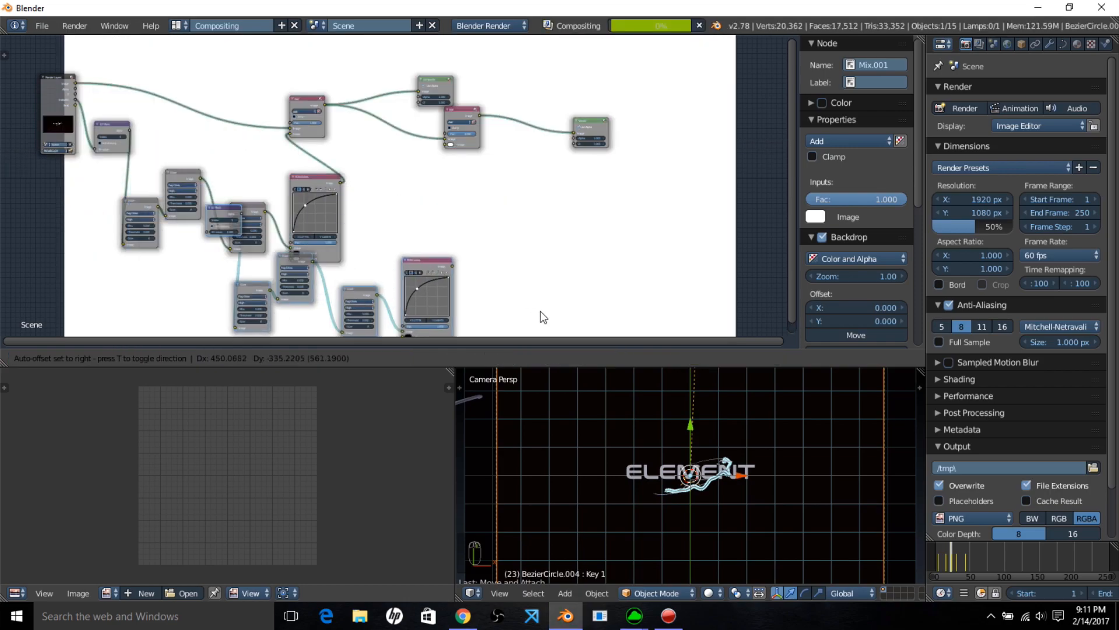
click(405, 338)
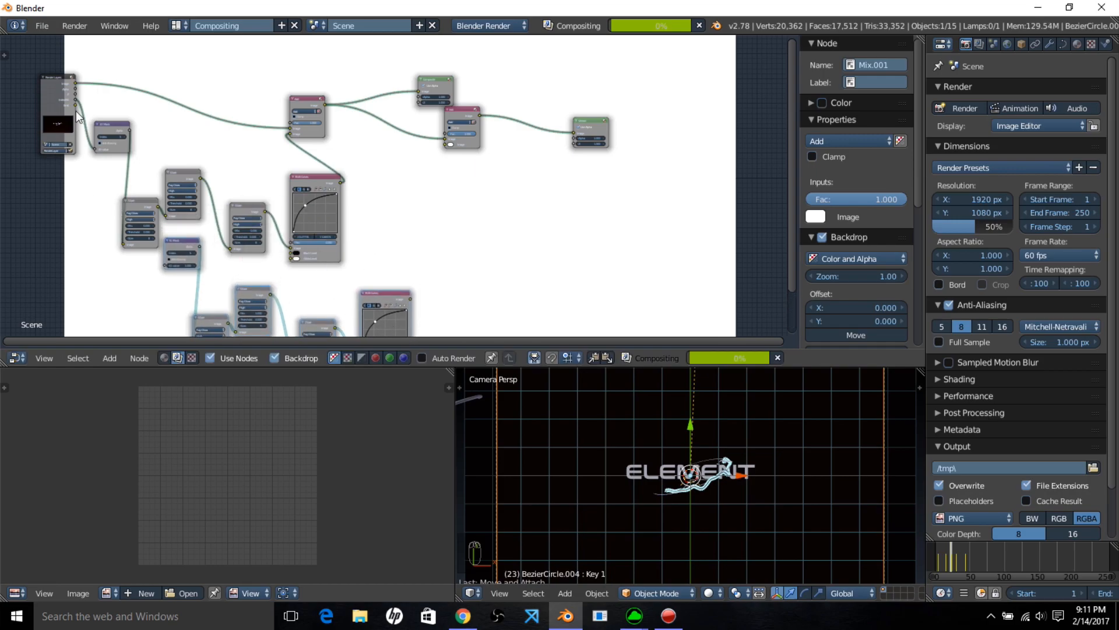
- Connect the IndexMA output of Render Layers to the copied ID Mask node and set its index to 6
drag(75, 100, 167, 267)
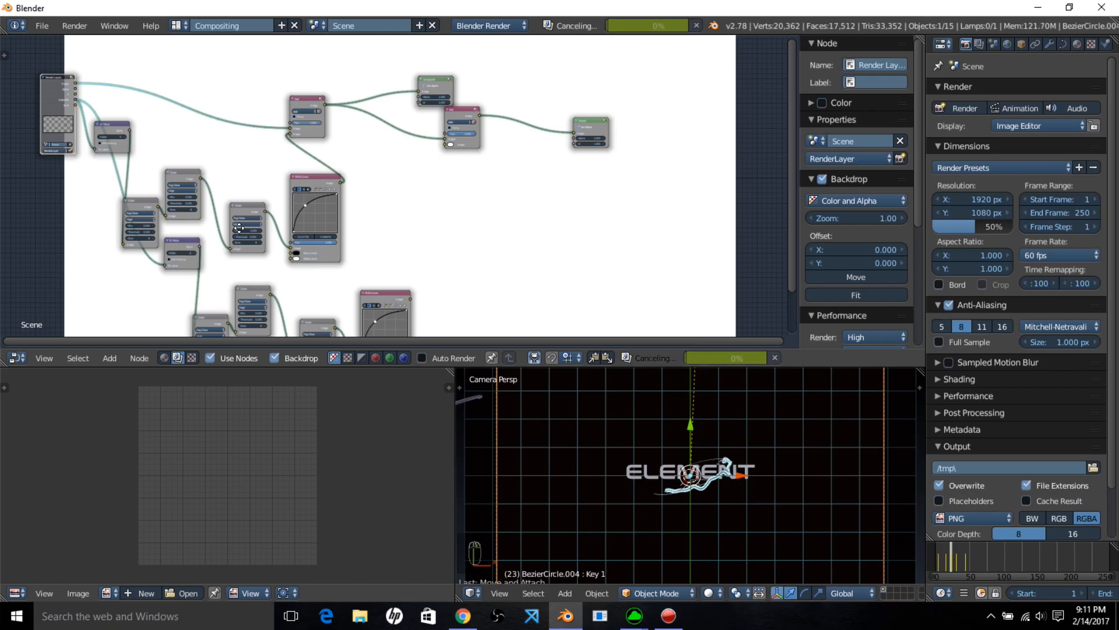
middle_drag(188, 251, 267, 135)
scroll(267, 135, up, 2)
- Connect the copied RGB Curves output to the second Image input of the second Add node
middle_drag(405, 152, 324, 290)
drag(315, 296, 361, 120)
shift+scroll(313, 192, down, 4)
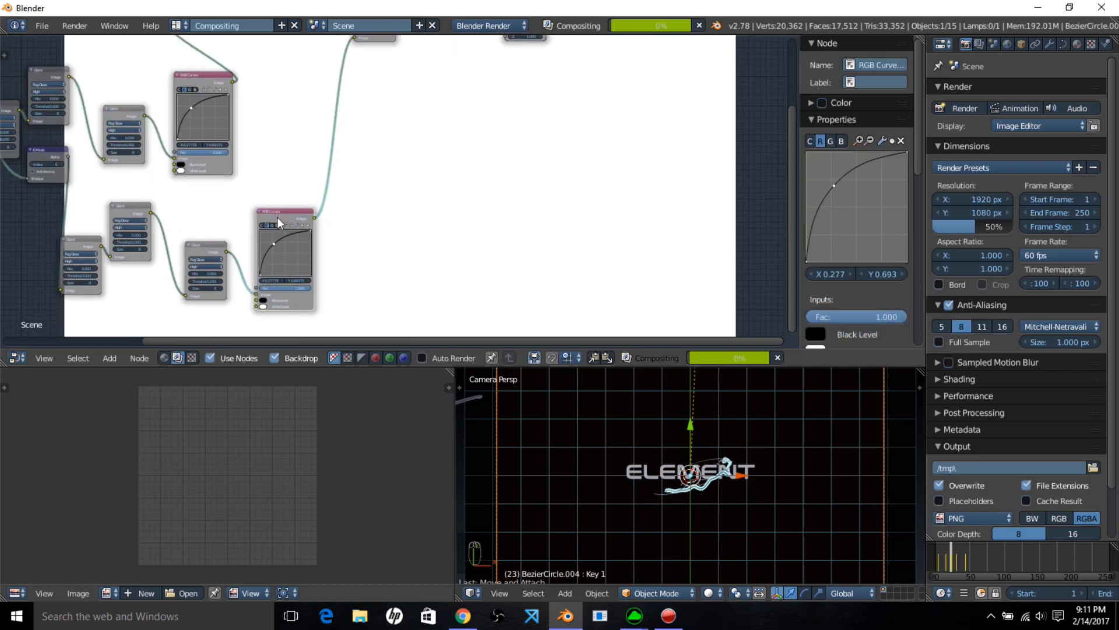
- Adjust the copied RGB Curves node's red curve and raise its blue curve with a point at about X 0.300, Y 0.643
mouse_move(273, 244)
mouse_down()
mouse_move(297, 264)
mouse_move(272, 246)
mouse_up()
click(277, 225)
middle_drag(402, 210, 399, 332)
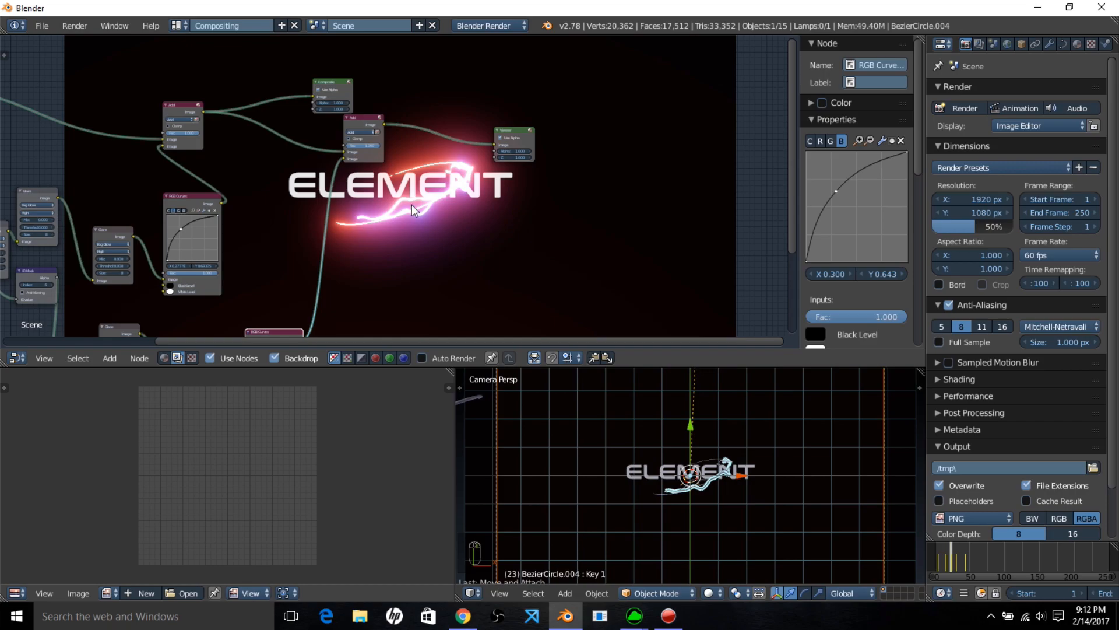
- Connect the second Add node's output to the Composite node and move Composite next to the Viewer
scroll(411, 175, up, 2)
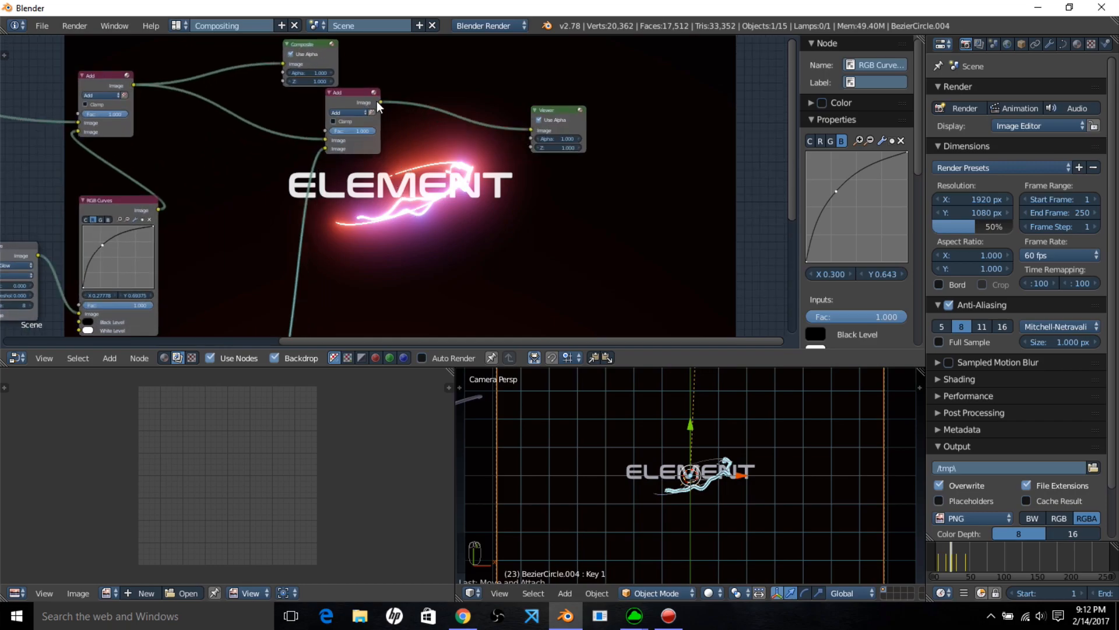
drag(379, 101, 289, 65)
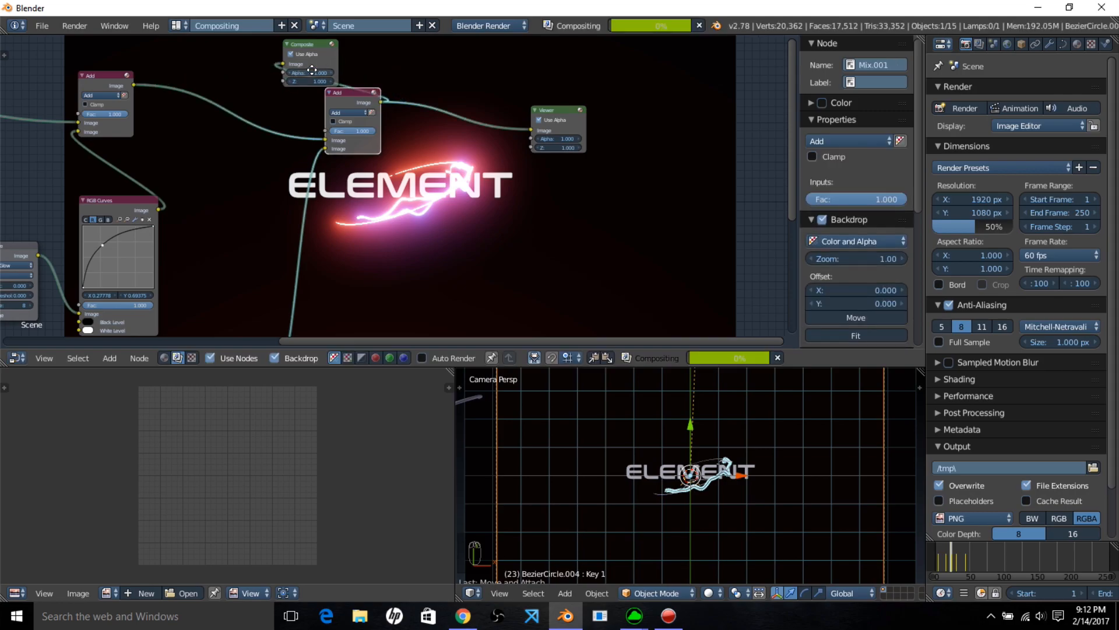
middle_drag(310, 48, 331, 41)
click(331, 41)
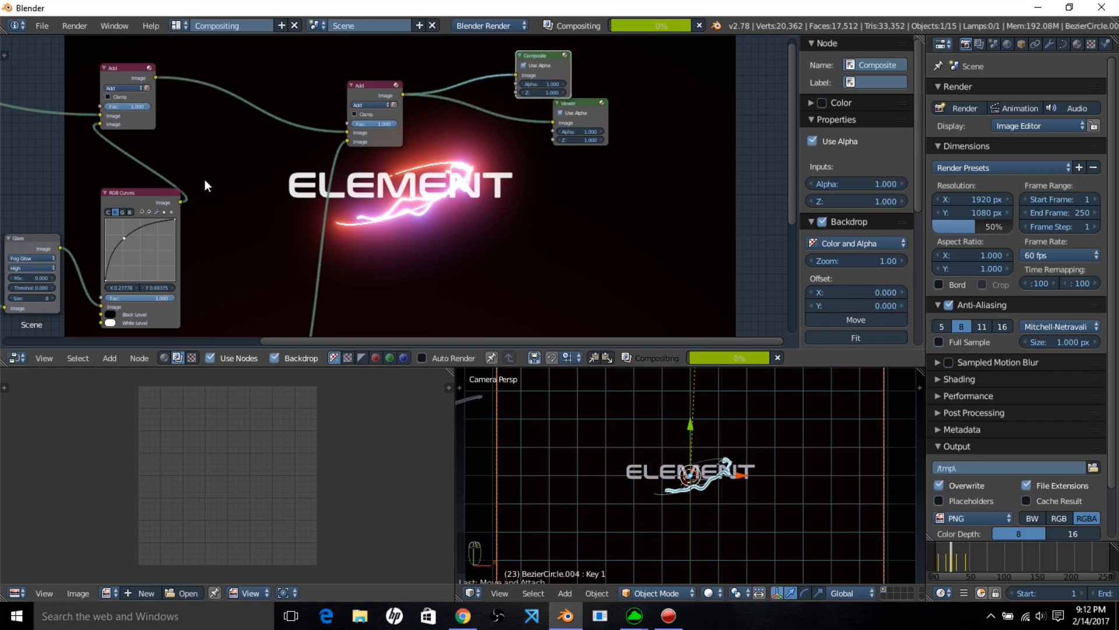
- Display the Viewer Node image in the image editor and inspect the glow around the title
middle_drag(246, 182, 585, 159)
scroll(585, 157, down, 2)
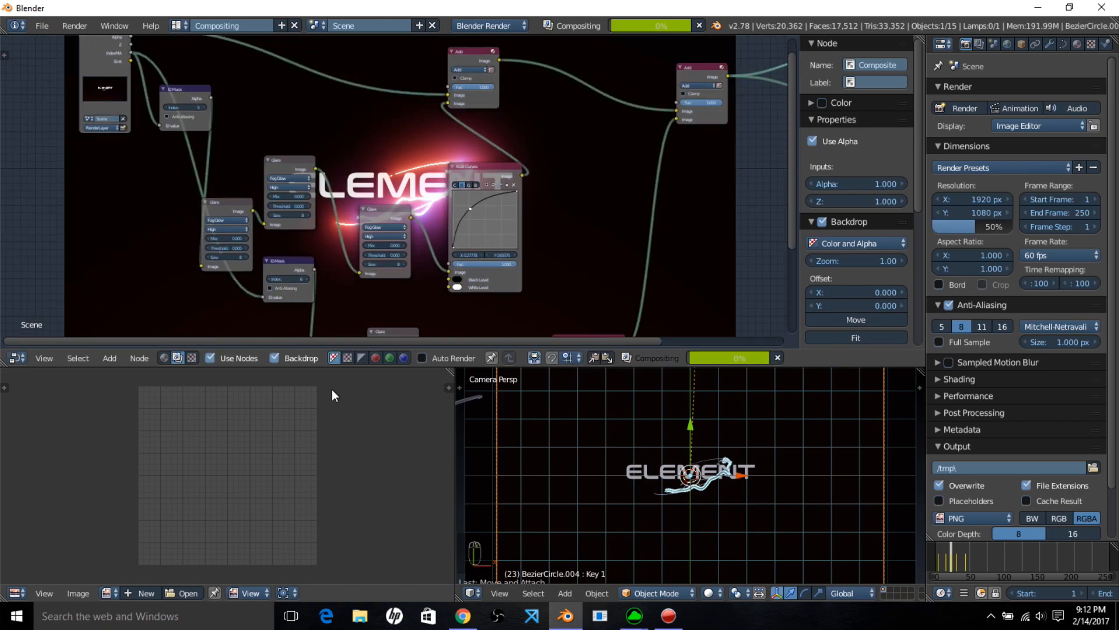
click(115, 587)
click(227, 468)
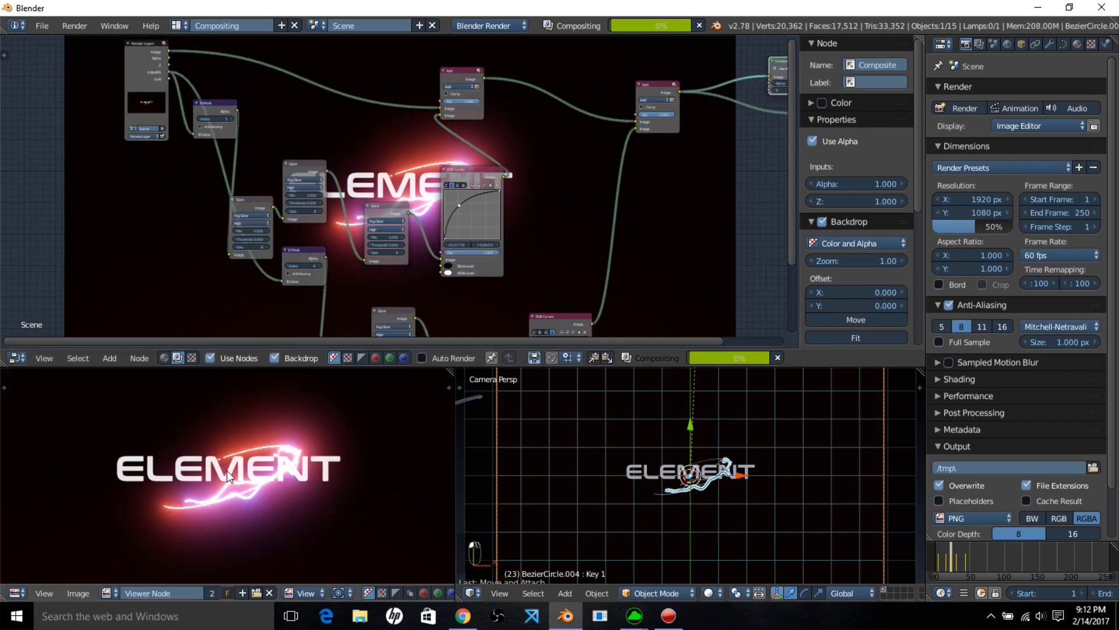
scroll(245, 471, down, 4)
middle_drag(245, 471, 263, 430)
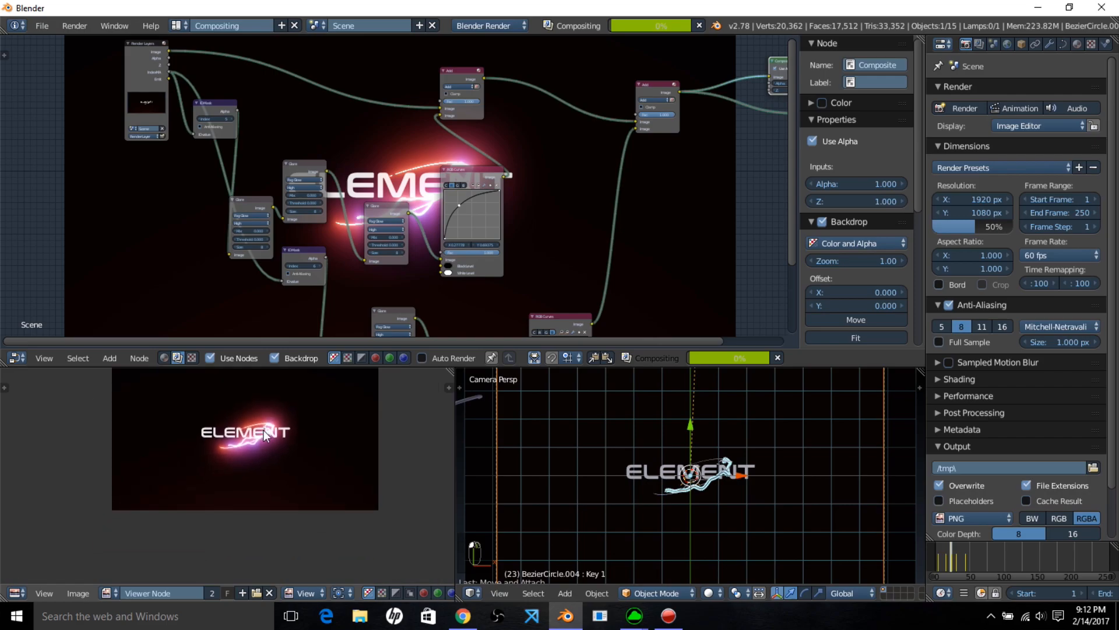
scroll(264, 430, up, 2)
scroll(264, 422, up, 4)
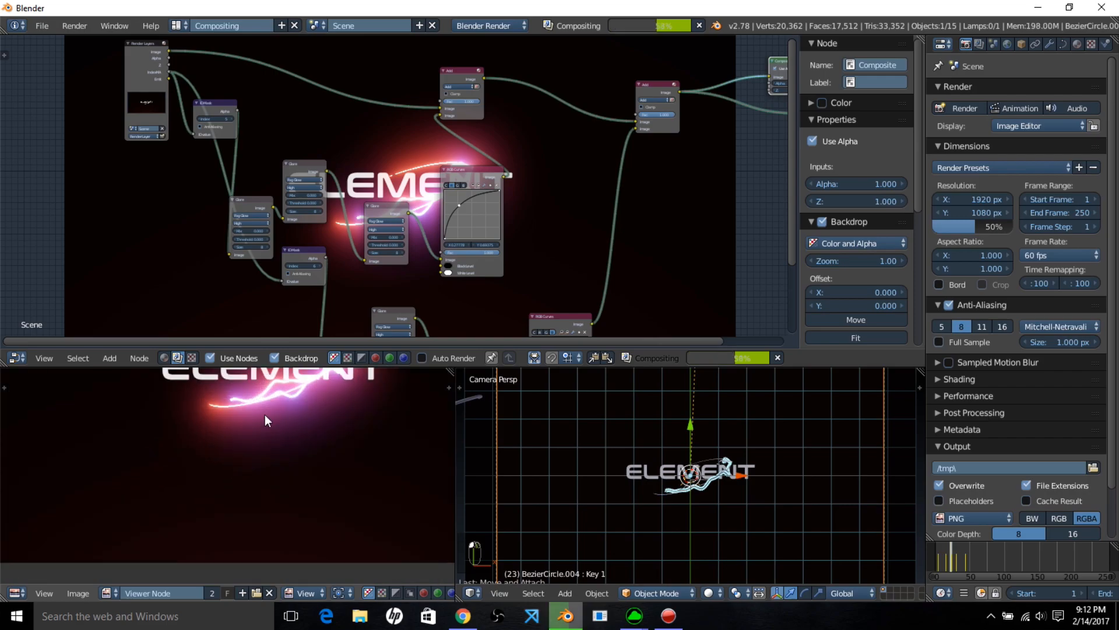
- Move the ID Mask with index 5 below Render Layers and insert a Blur node between it and the first Glare node
middle_drag(253, 462, 247, 506)
middle_drag(337, 235, 446, 287)
drag(325, 159, 241, 243)
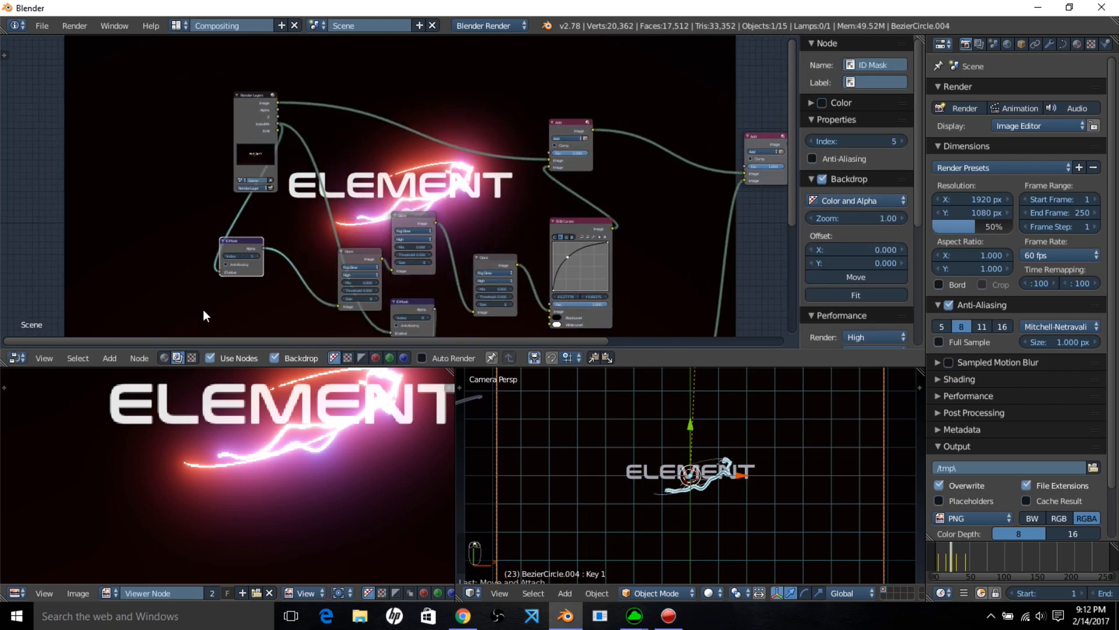
click(106, 357)
mouse_move(146, 271)
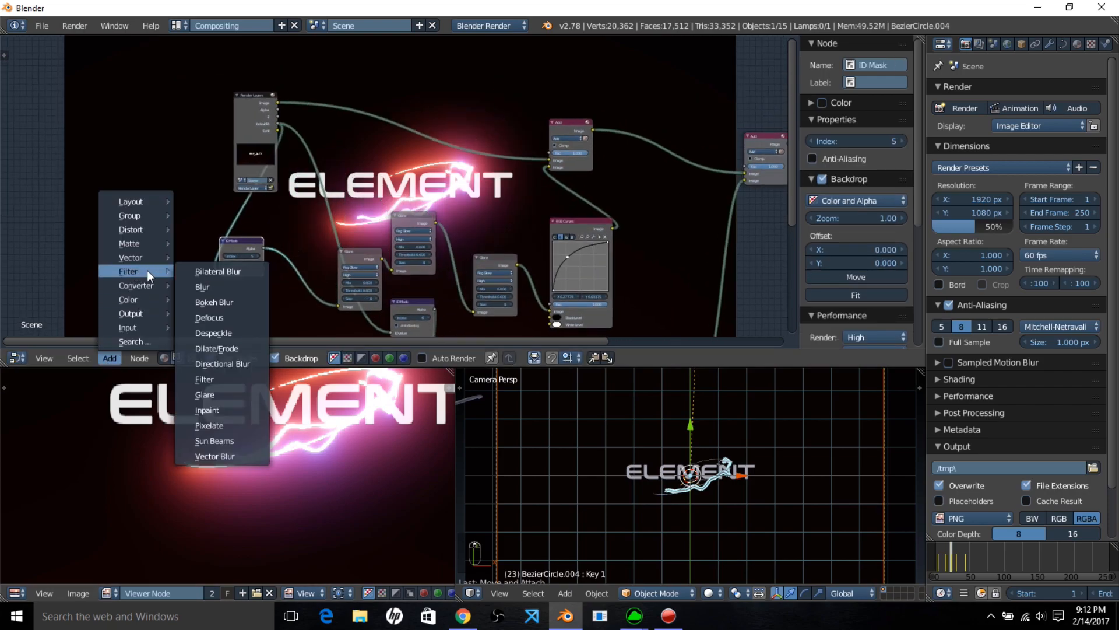
click(229, 289)
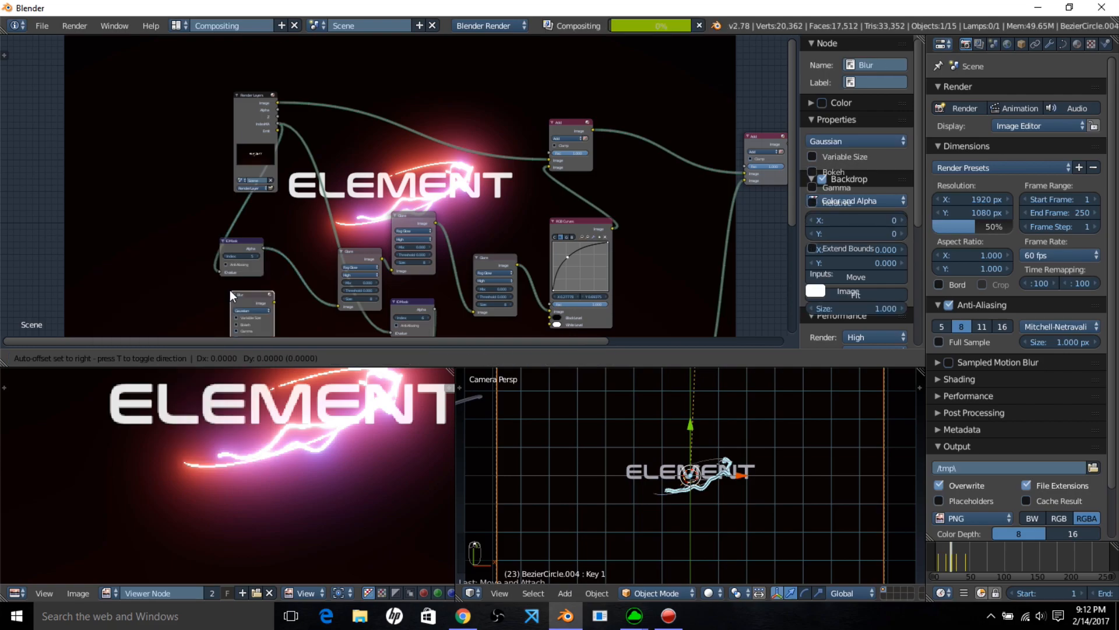
click(275, 245)
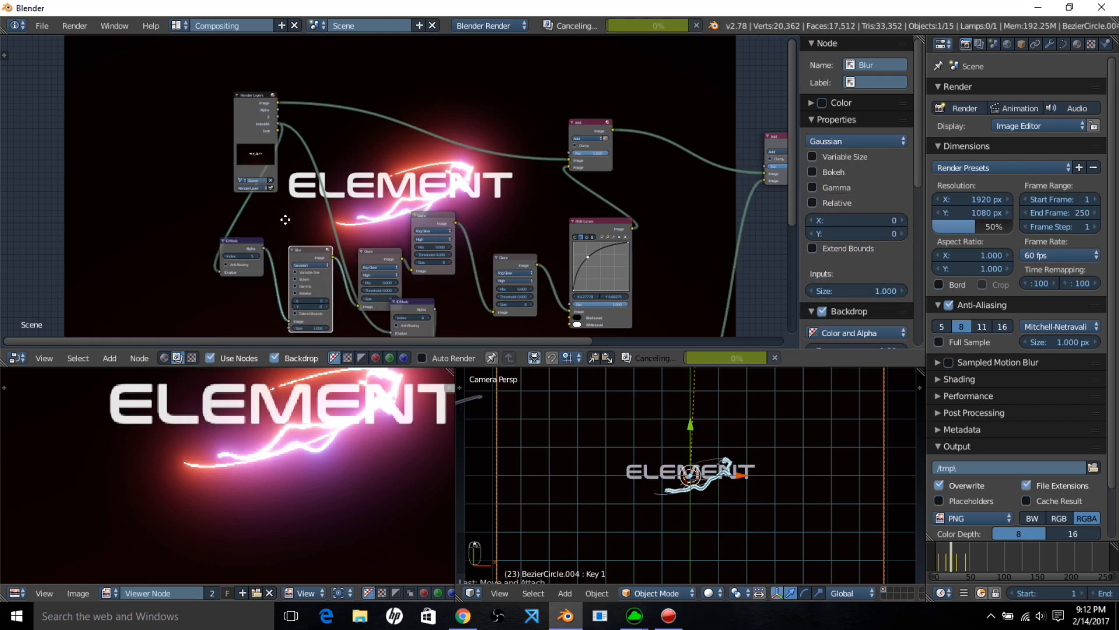
- Set the Blur node's filter type to Fast Gaussian with X and Y both at 3
middle_drag(275, 245, 259, 142)
scroll(258, 142, up, 2)
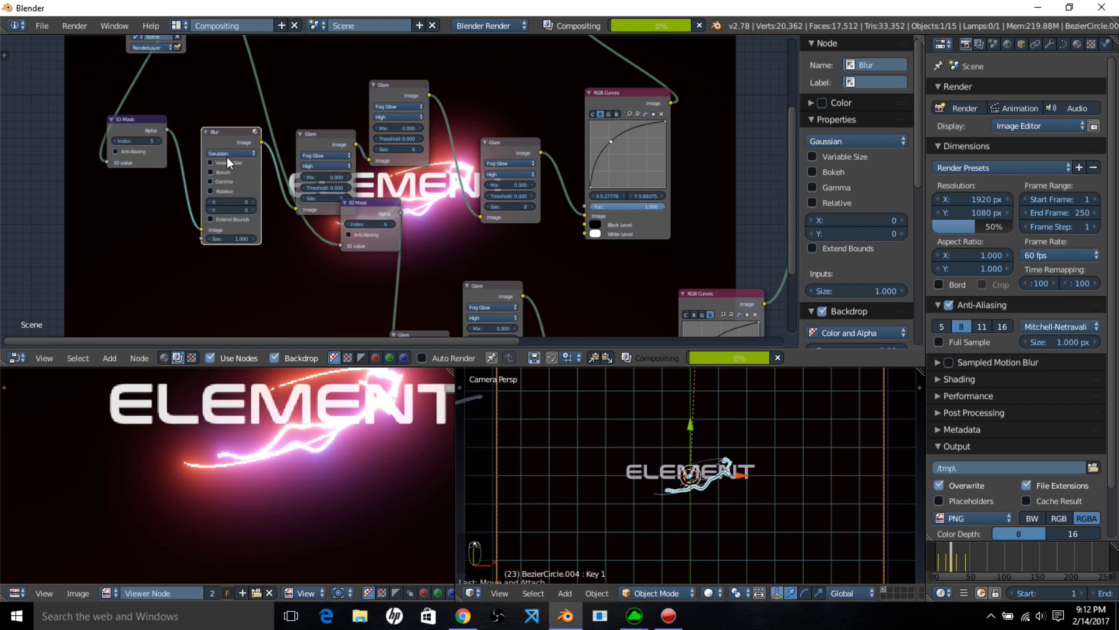
click(225, 154)
click(230, 96)
scroll(228, 172, up, 1)
click(220, 169)
text(3)
key(Return)
click(205, 179)
text(3)
key(Return)
- Examine the blurred glow around the title in the backdrop and viewer image, and set the current frame to 24
middle_drag(469, 103, 366, 219)
middle_drag(412, 166, 371, 167)
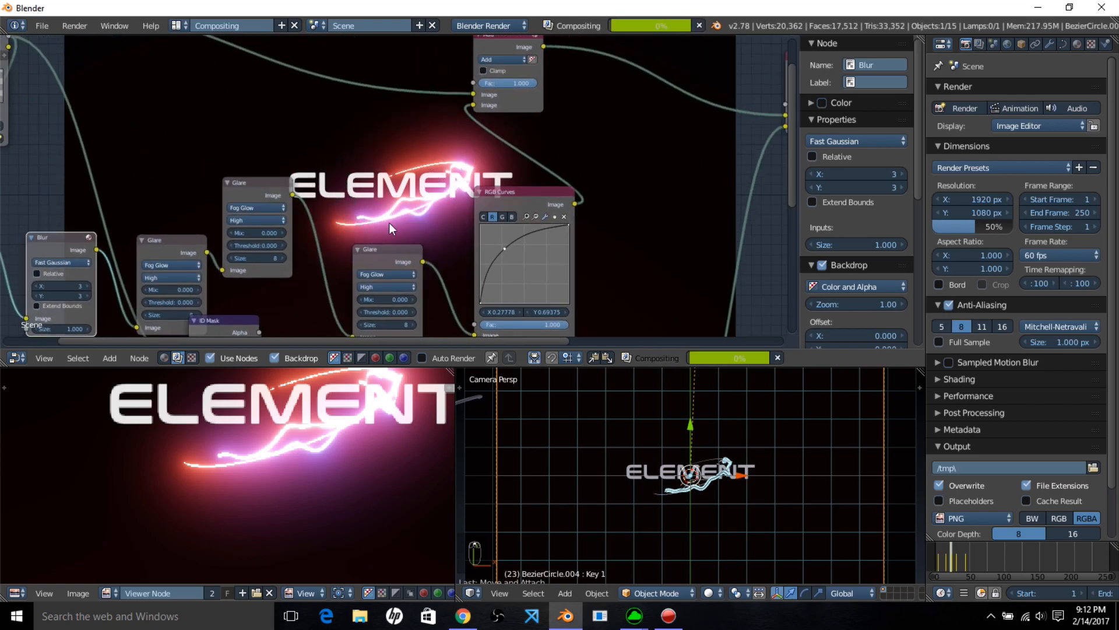
middle_drag(386, 217, 383, 224)
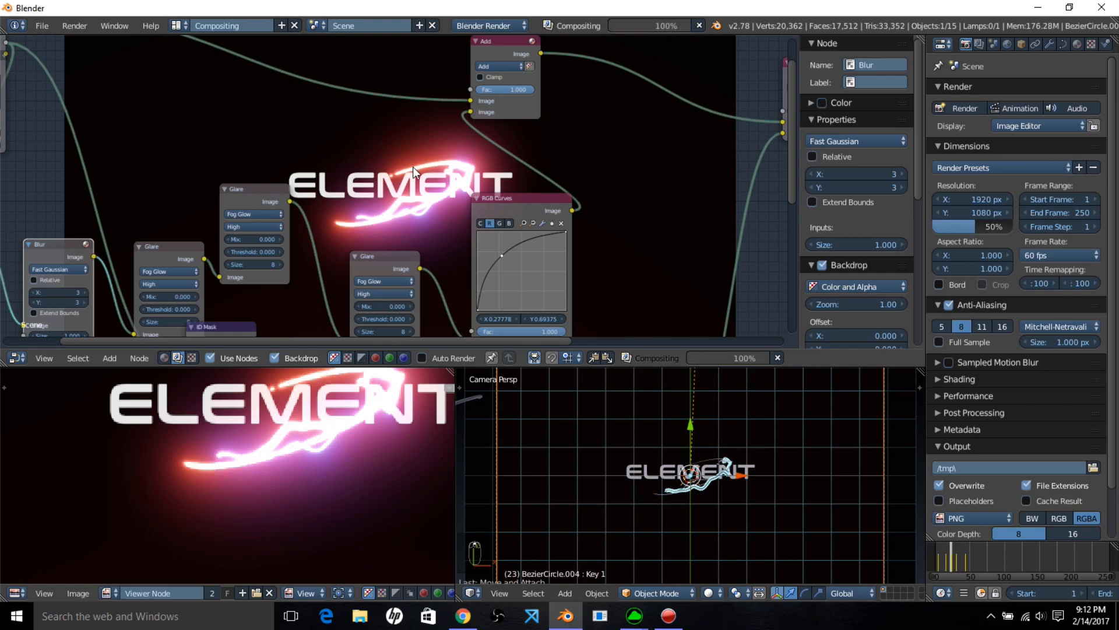
scroll(431, 214, down, 1)
middle_drag(431, 214, 434, 187)
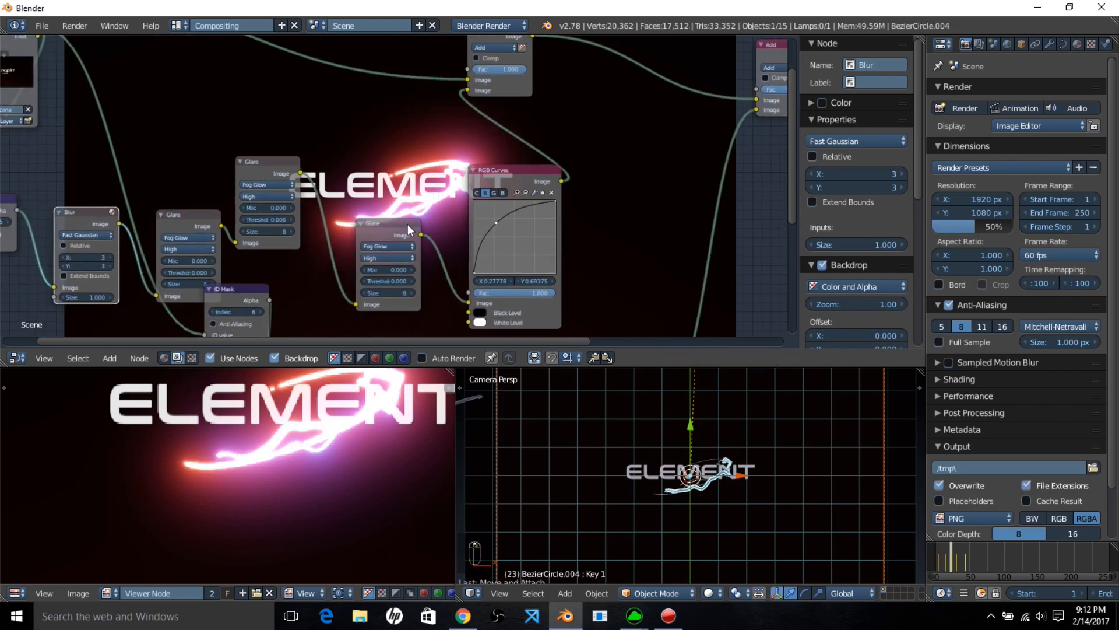
scroll(341, 405, down, 2)
scroll(352, 405, down, 2)
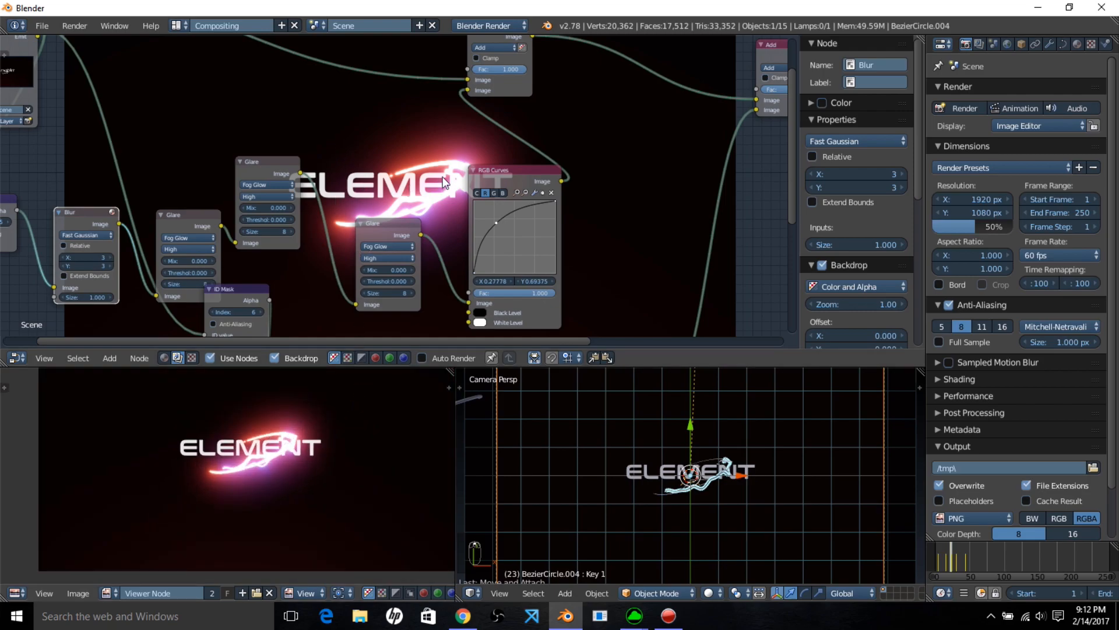
middle_drag(298, 449, 286, 471)
scroll(288, 472, down, 3)
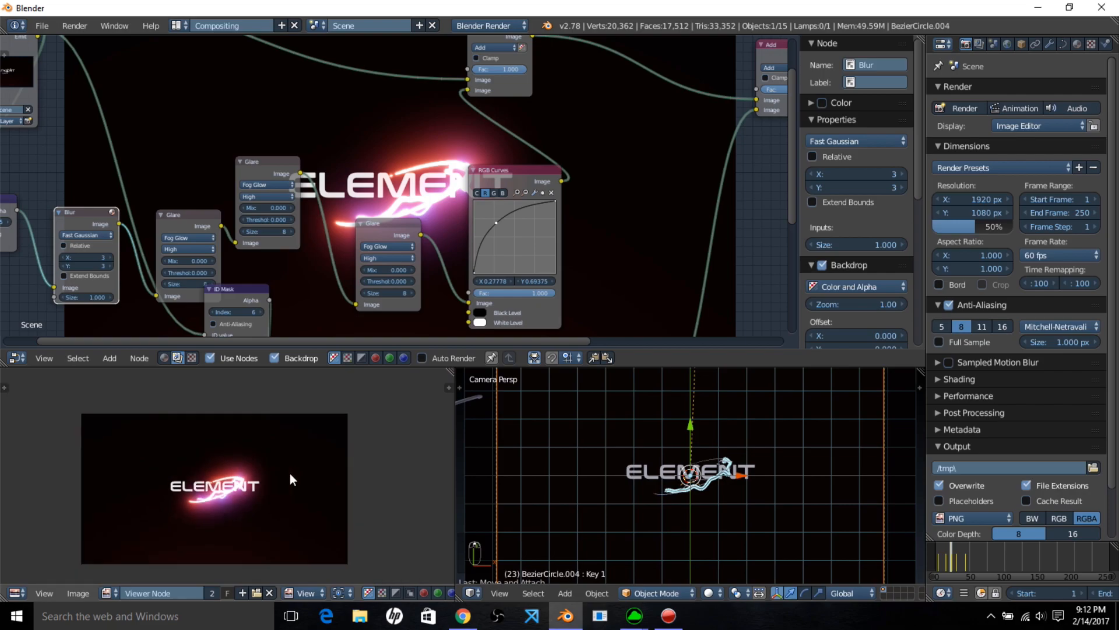
mouse_move(942, 557)
mouse_down()
mouse_move(958, 559)
mouse_move(927, 558)
mouse_move(952, 558)
mouse_up()
- Set the render output to MPEG with the MPEG-4 container format and the MPEG-4(divx) codec
scroll(970, 469, down, 3)
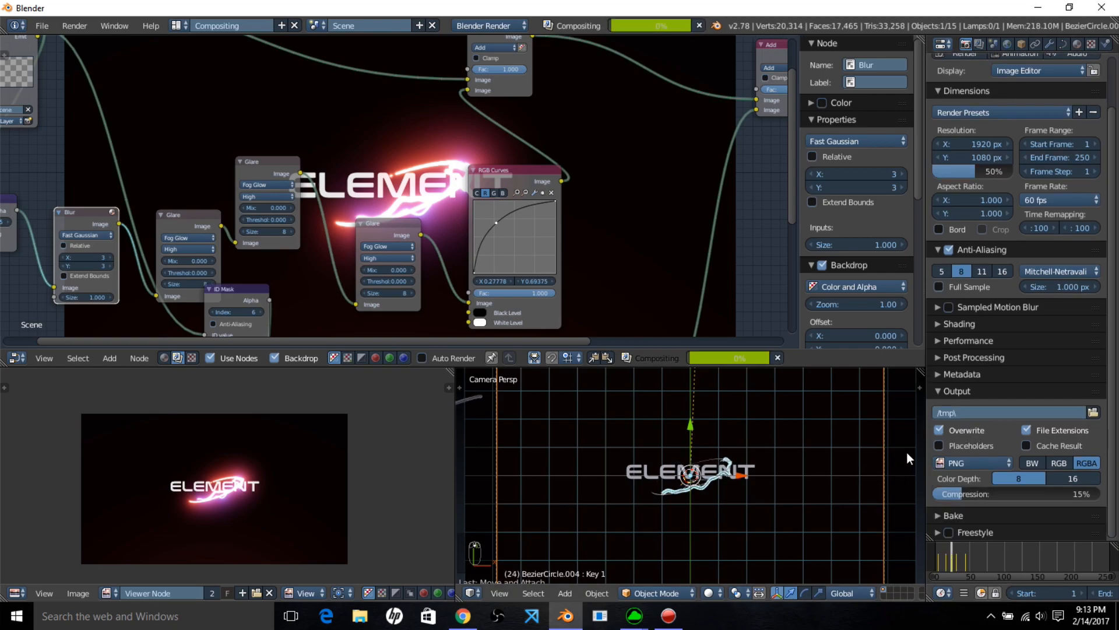
click(967, 460)
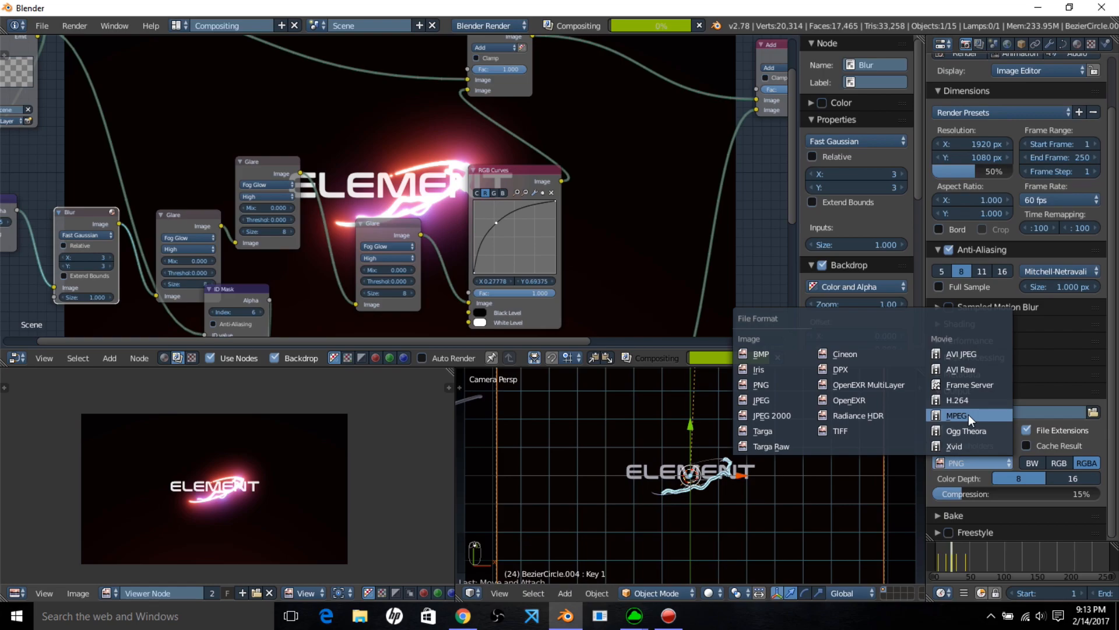
click(967, 414)
click(985, 485)
scroll(985, 480, down, 3)
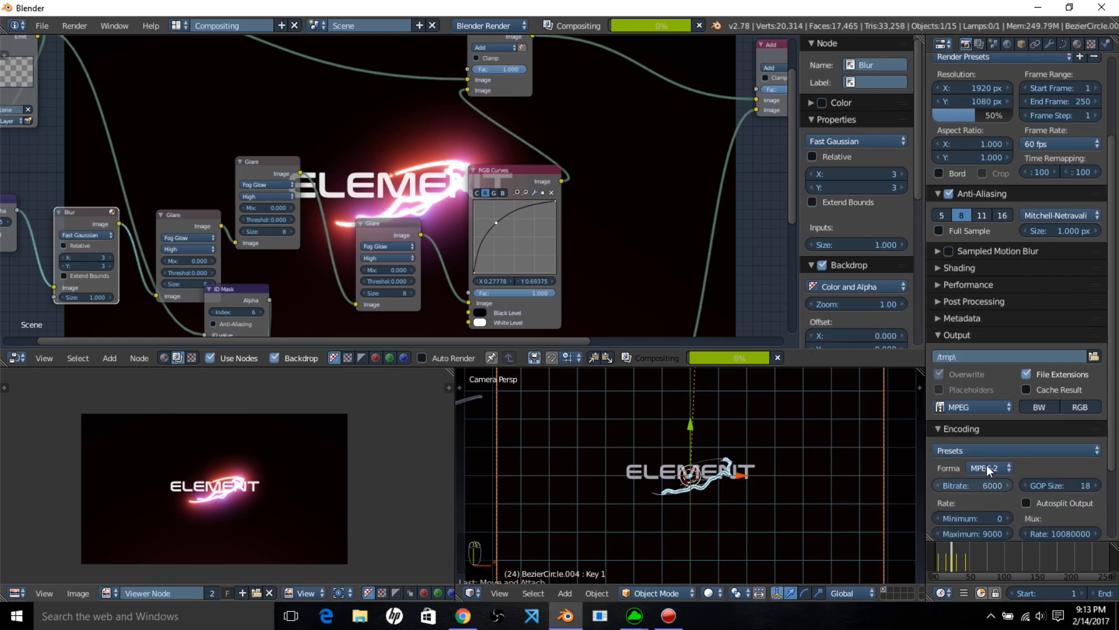
click(987, 465)
click(985, 420)
click(1073, 467)
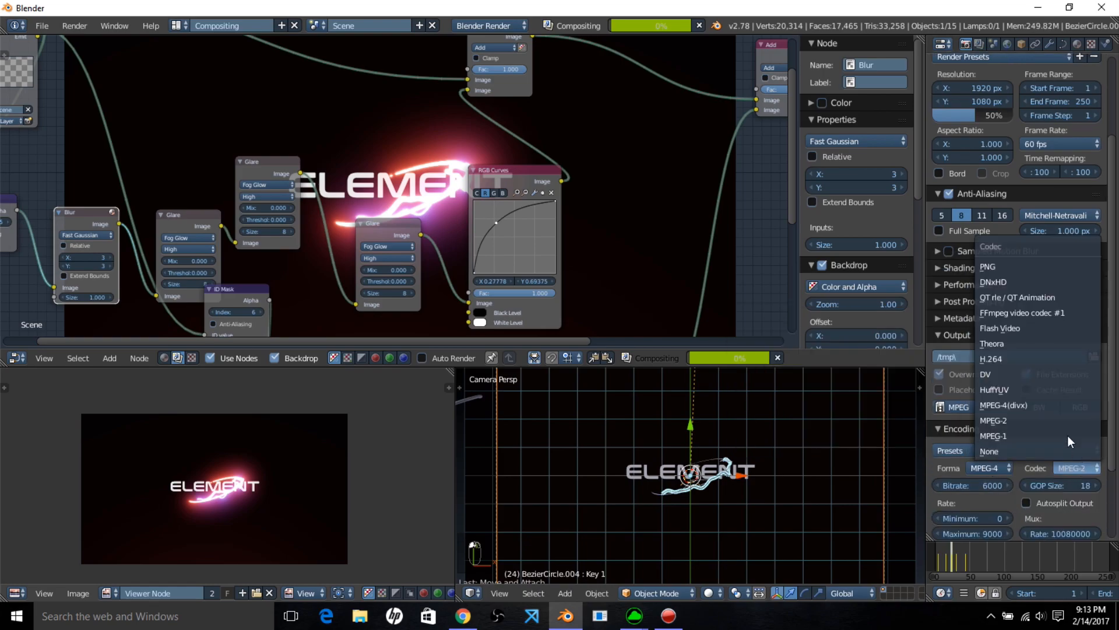
click(1014, 404)
- Set the video encoding bitrate to 14000, the buffer to 2000 and the audio codec to MP3
click(971, 485)
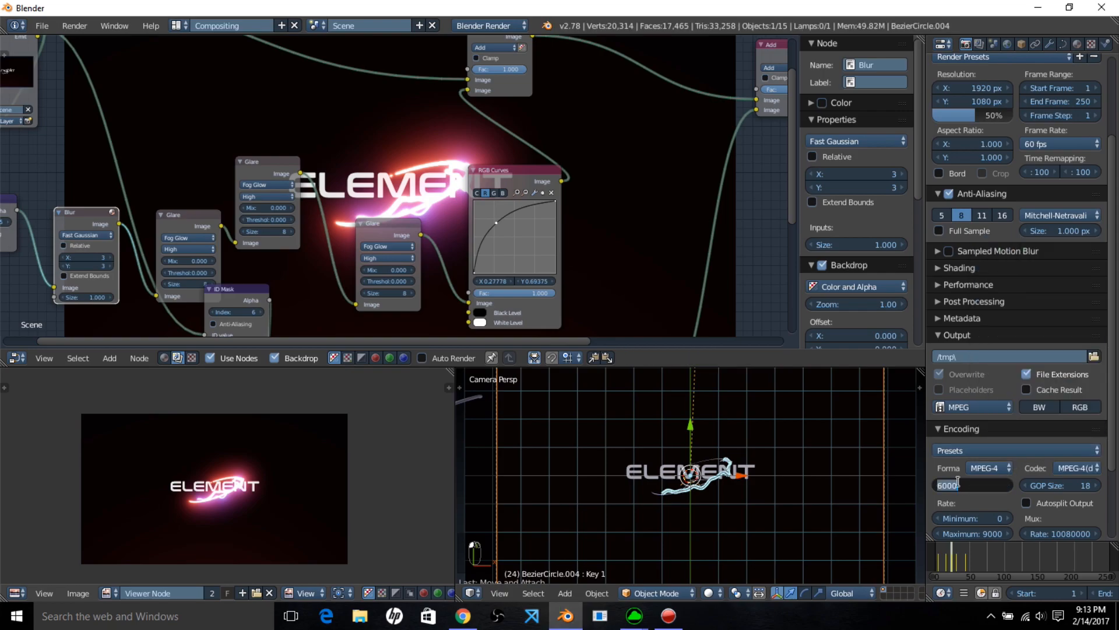
text(14000)
key(Return)
scroll(956, 492, down, 2)
click(962, 492)
text(2)
key(BackSpace)
text(14000)
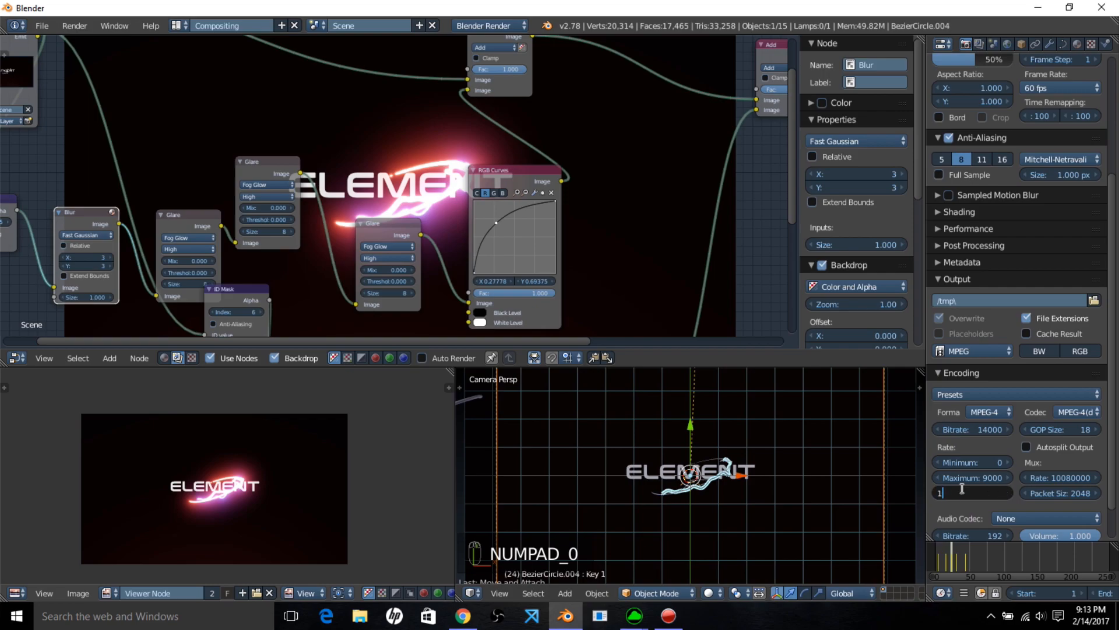
key(Return)
click(1031, 519)
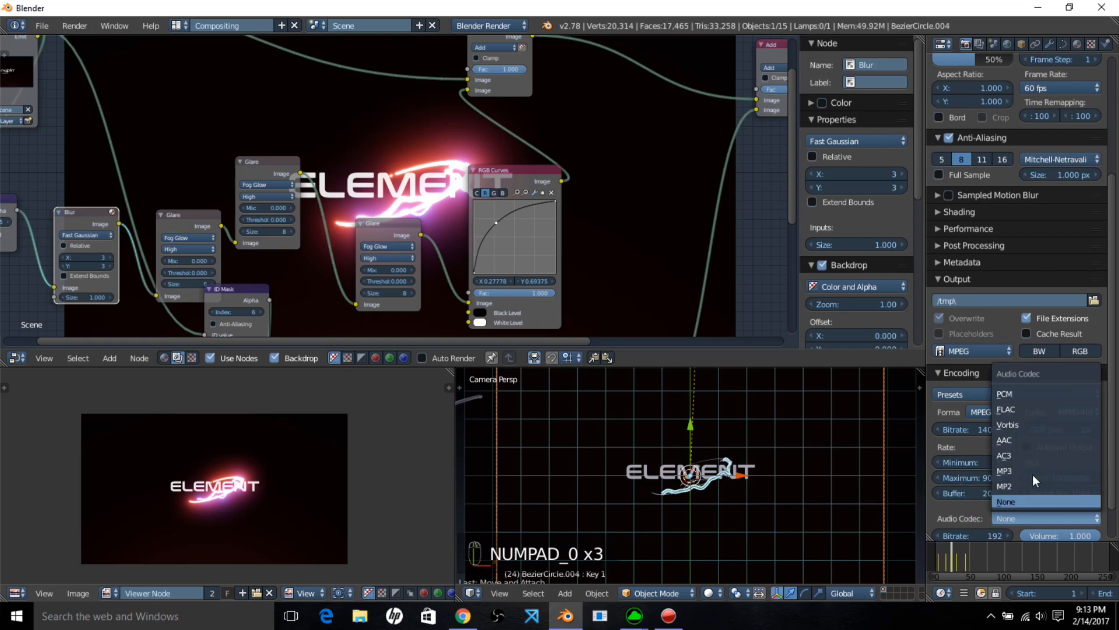
click(1033, 469)
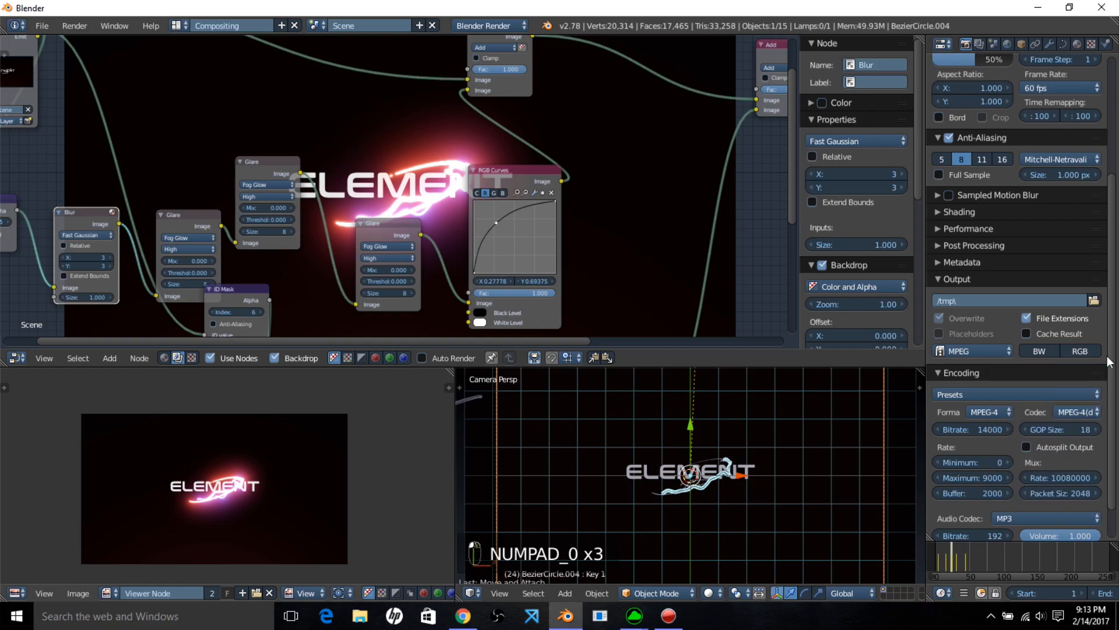
- Set the render output path to the Desktop folder with the file name ELEMENT
click(1094, 299)
click(48, 205)
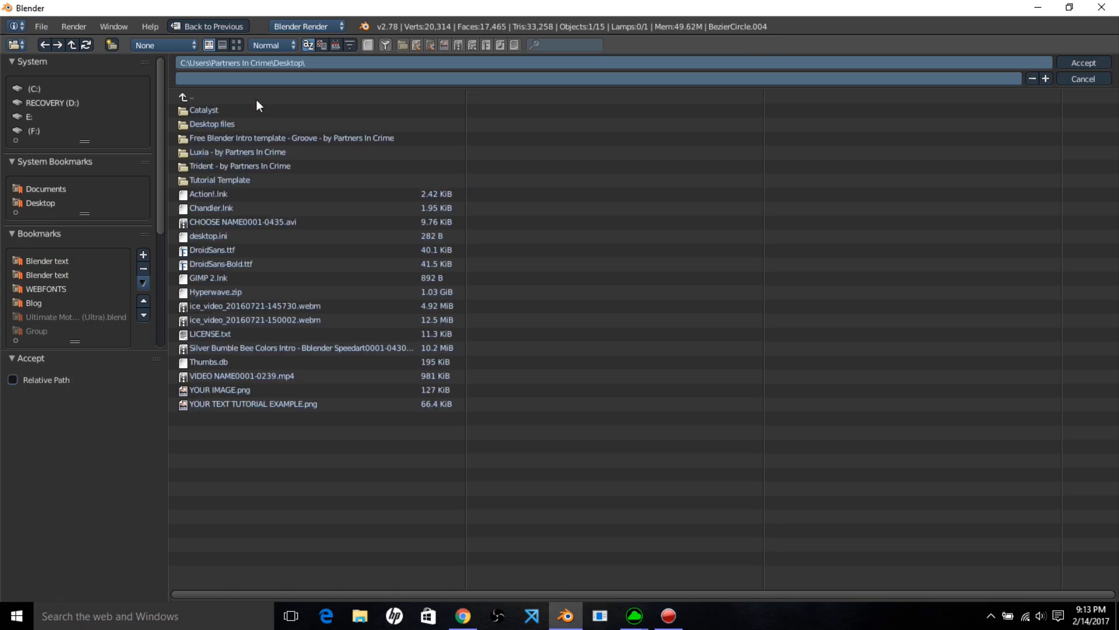
click(285, 74)
text(v)
key(BackSpace)
text(ELEMENT)
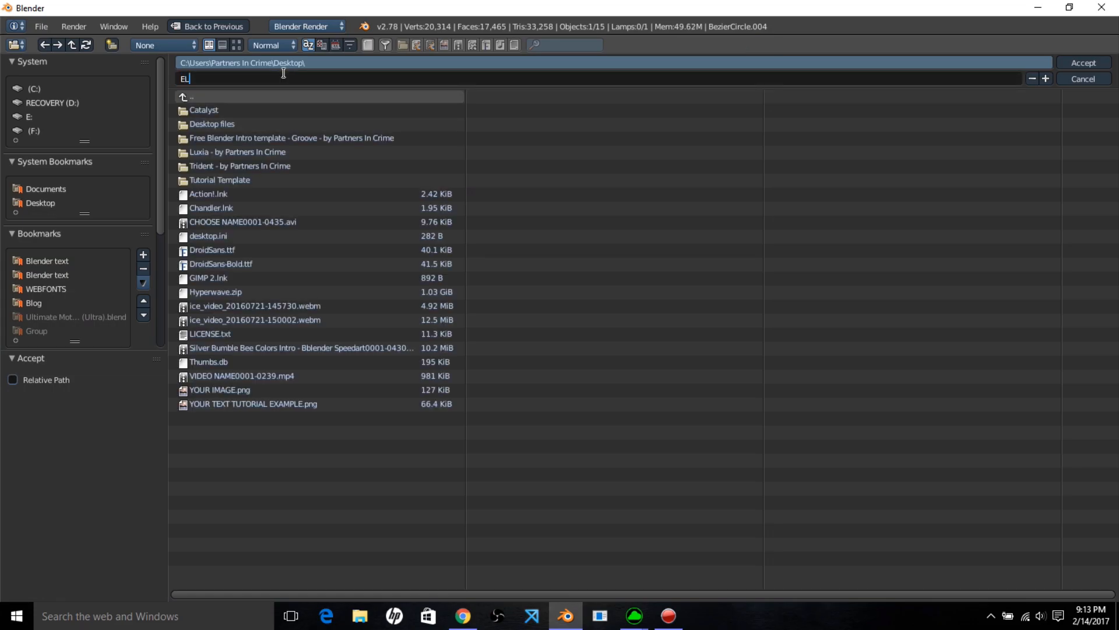
key(Return)
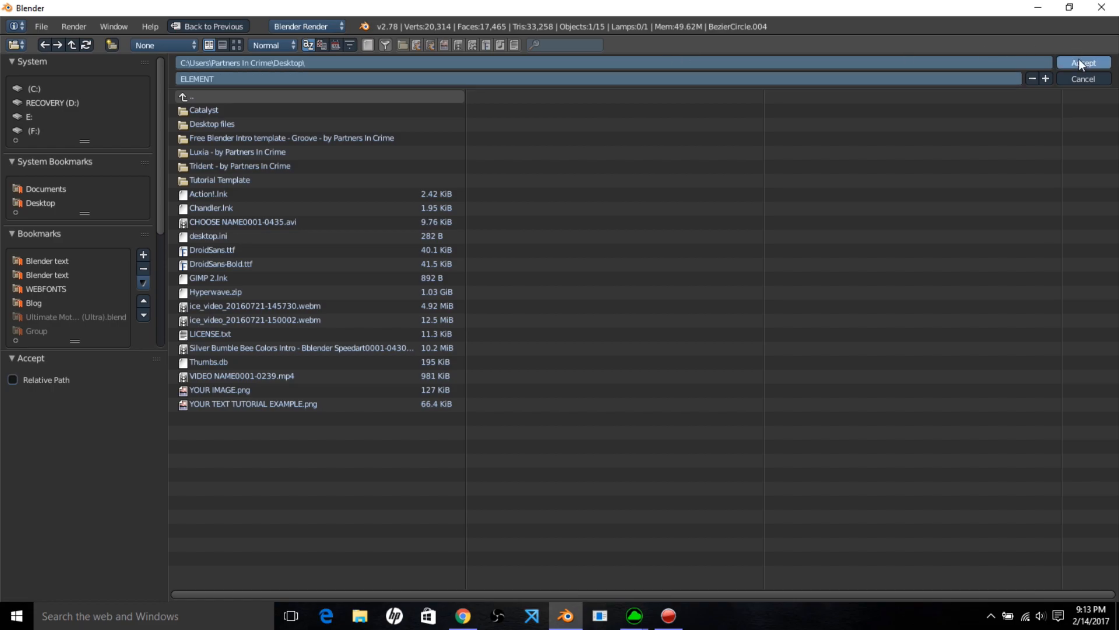
click(1079, 60)
- Set the render resolution percentage to 100%
click(42, 26)
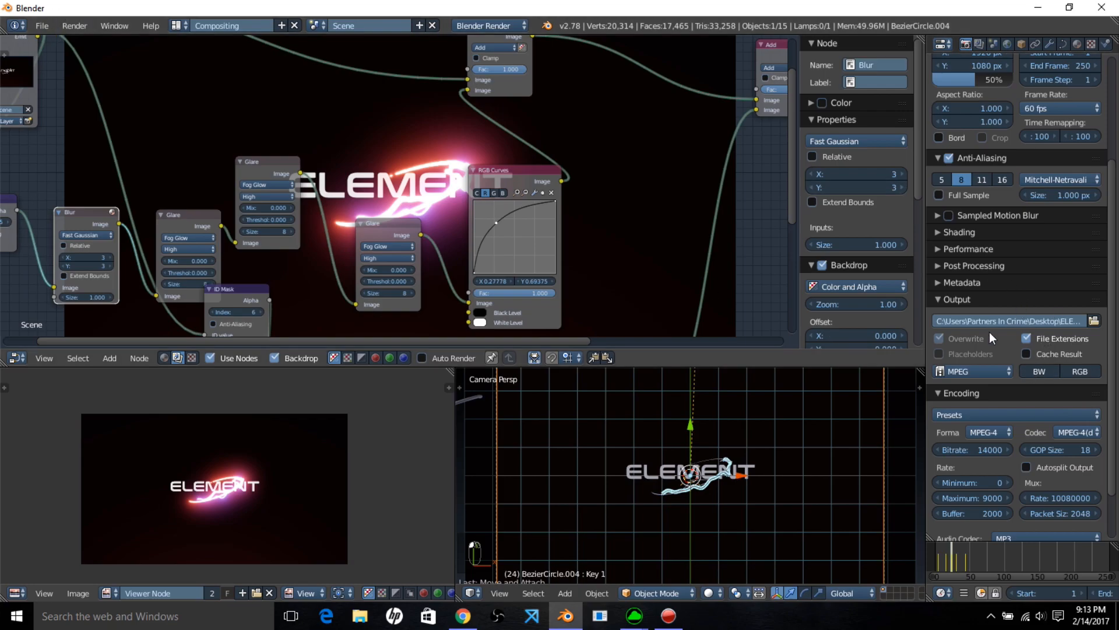
drag(976, 86, 1017, 86)
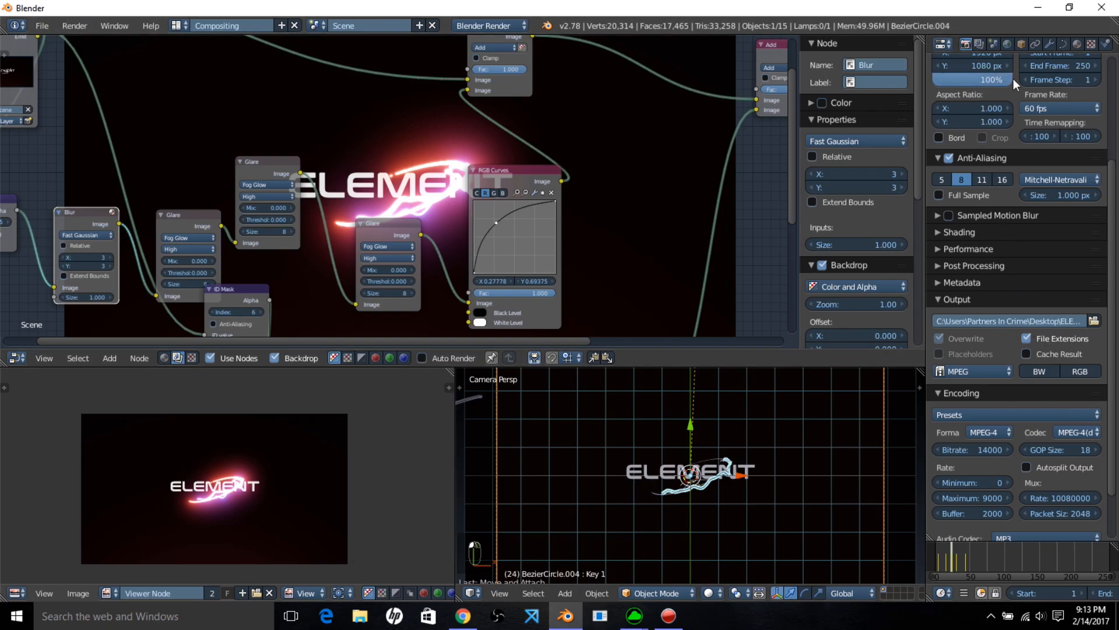
click(81, 21)
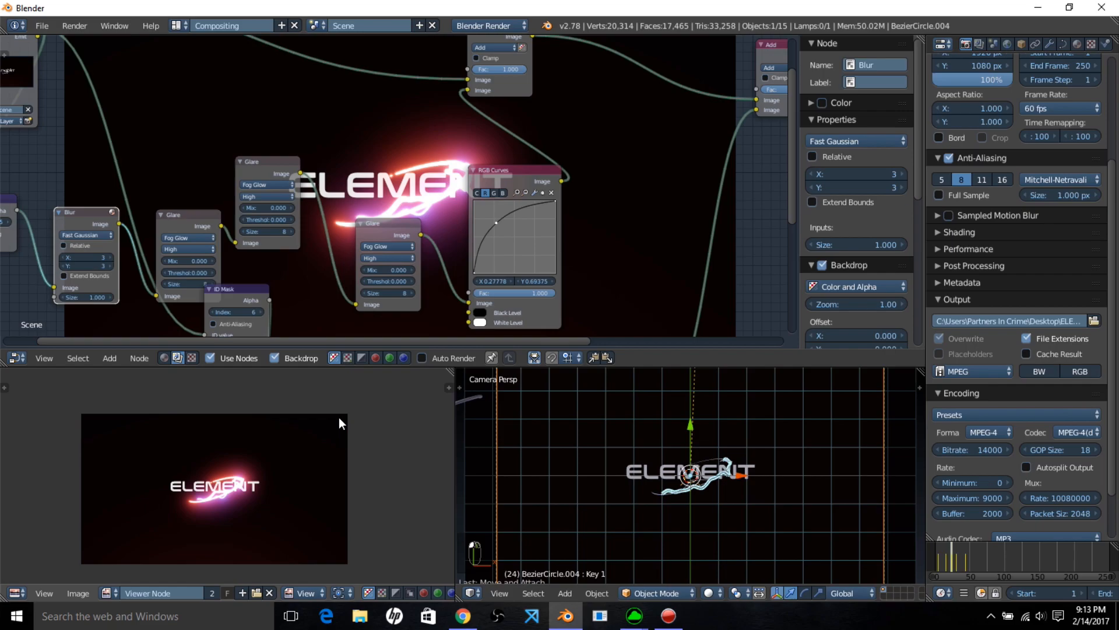
middle_drag(517, 263, 334, 288)
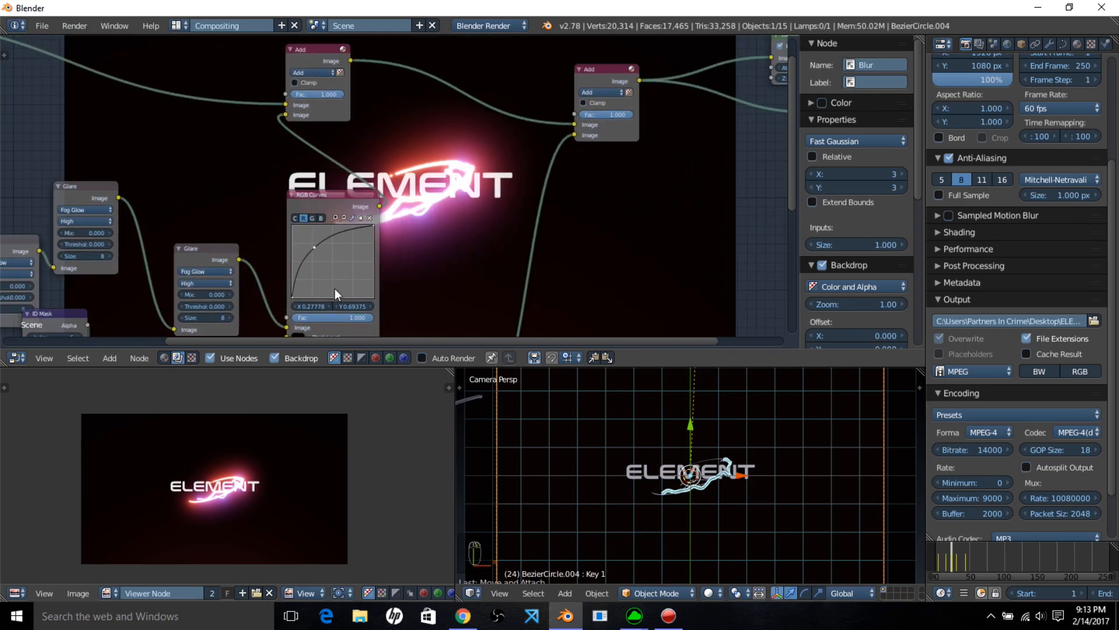
scroll(578, 244, down, 3)
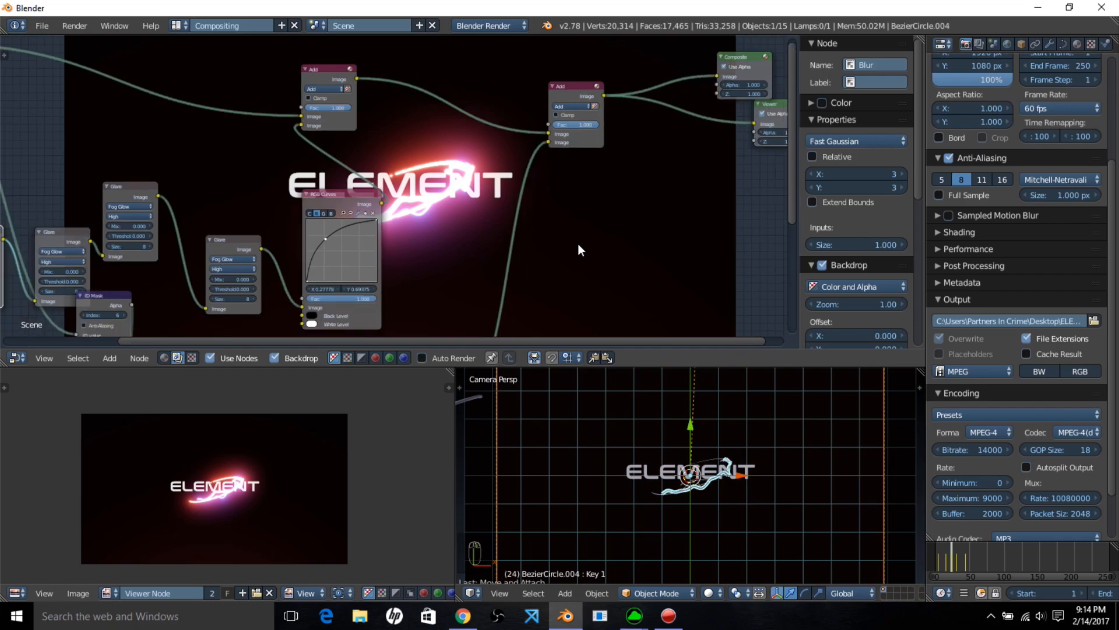